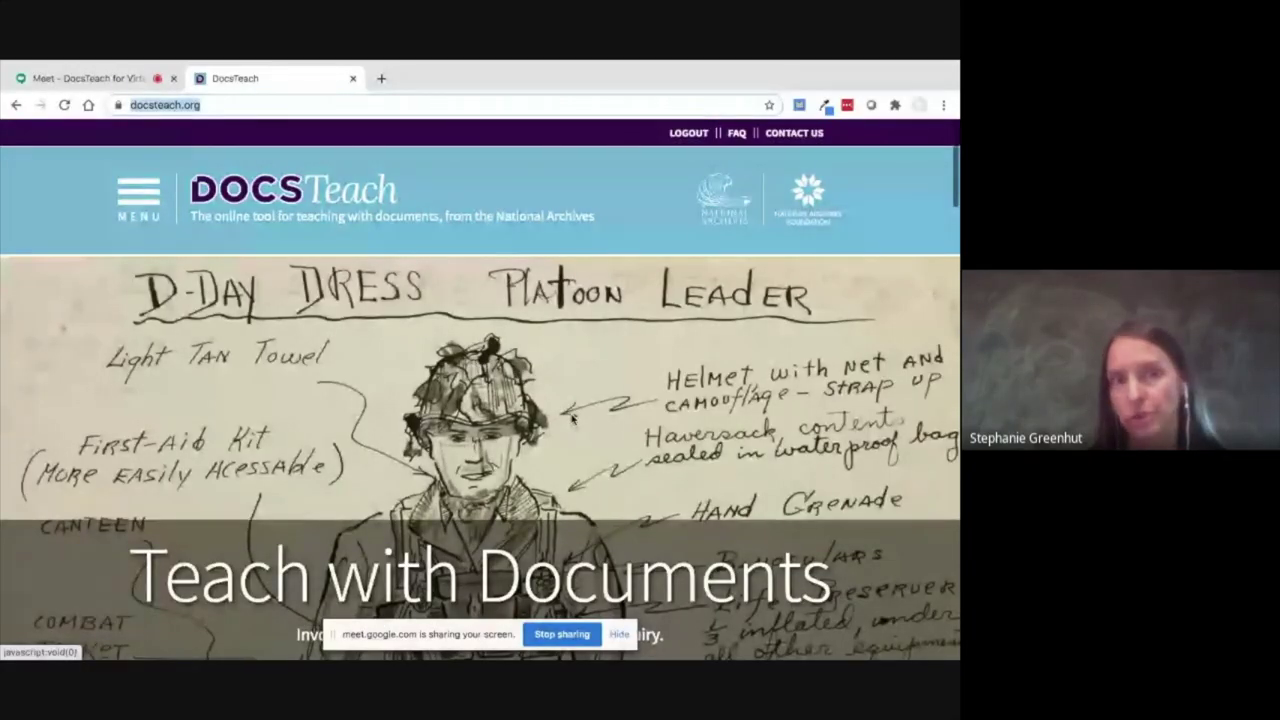
Load the shared *Westward Expansion favorites folder from its pasted link and browse its saved documents.
{"action": "type", "text": "https://www.docsteach.org/shared-documents/favorite/MTkzMzA="}
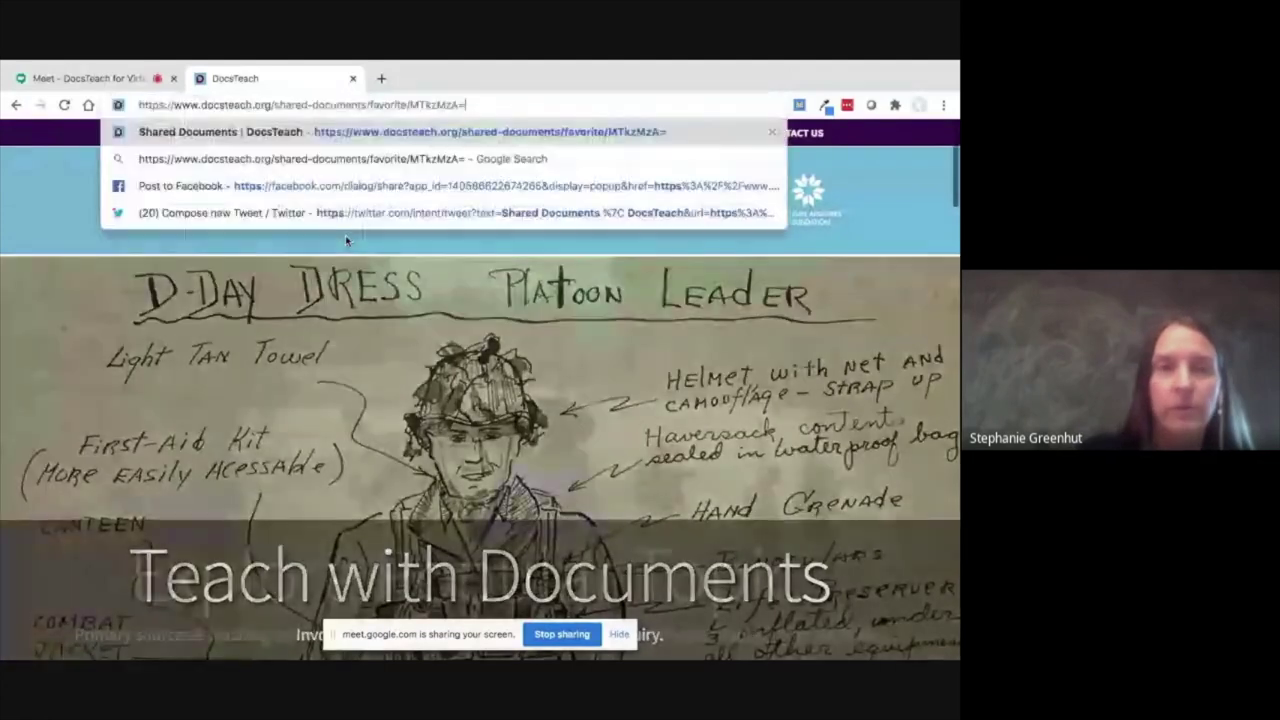
{"action": "key", "text": "Return"}
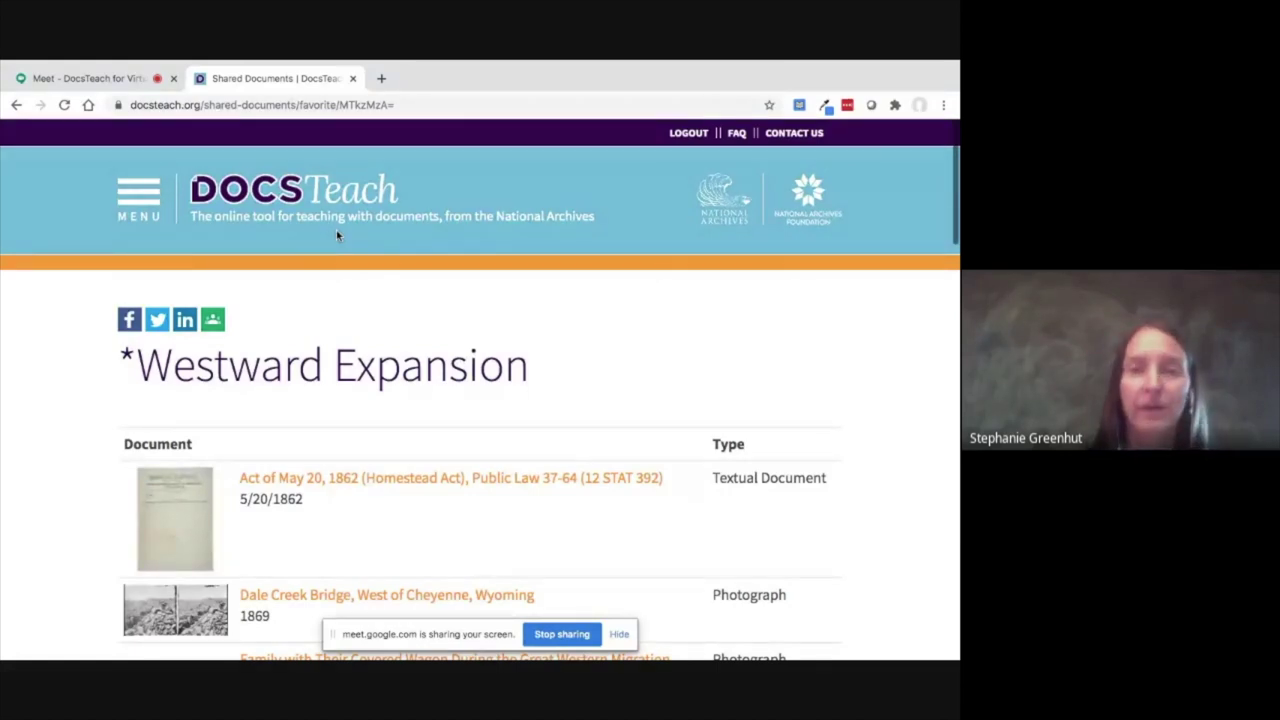
{"action": "scroll", "coordinate": [86, 362], "scroll_direction": "down", "scroll_amount": 1}
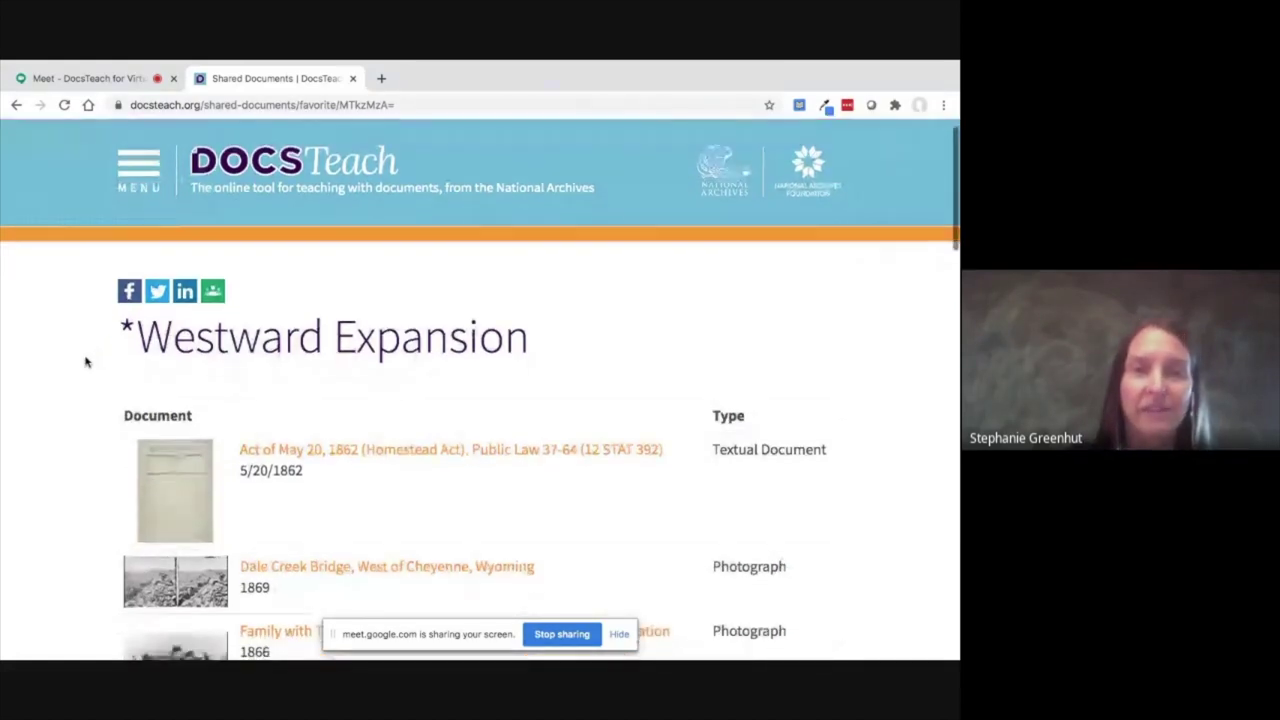
{"action": "scroll", "coordinate": [86, 362], "scroll_direction": "down", "scroll_amount": 1}
{"action": "scroll", "coordinate": [86, 362], "scroll_direction": "down", "scroll_amount": 2}
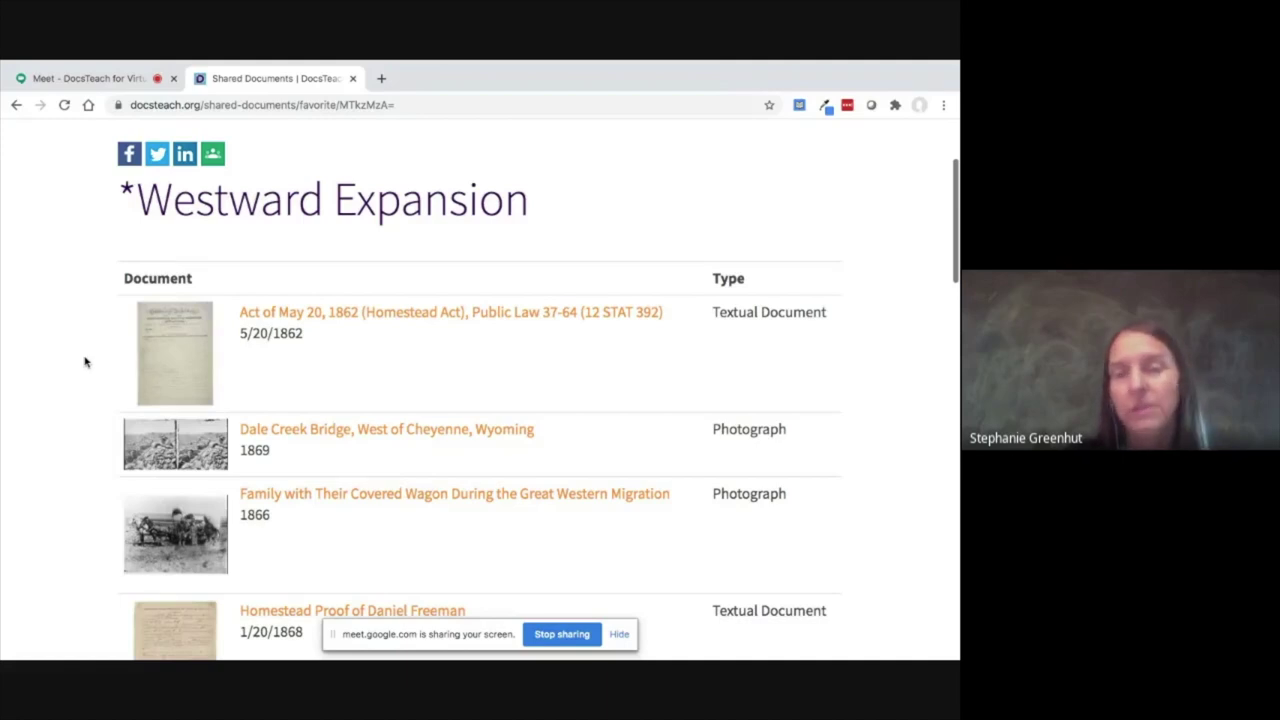
{"action": "scroll", "coordinate": [86, 362], "scroll_direction": "down", "scroll_amount": 1}
{"action": "scroll", "coordinate": [86, 362], "scroll_direction": "down", "scroll_amount": 3}
{"action": "scroll", "coordinate": [86, 362], "scroll_direction": "up", "scroll_amount": 1}
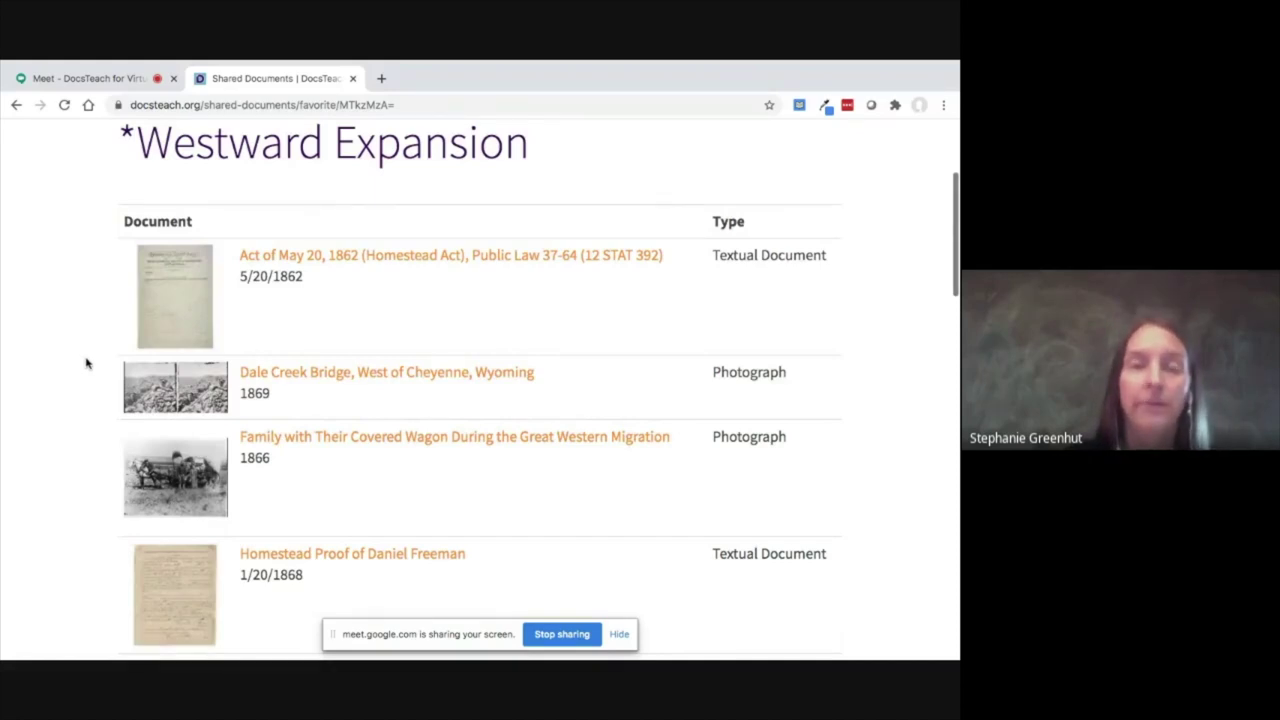
{"action": "scroll", "coordinate": [86, 363], "scroll_direction": "down", "scroll_amount": 1}
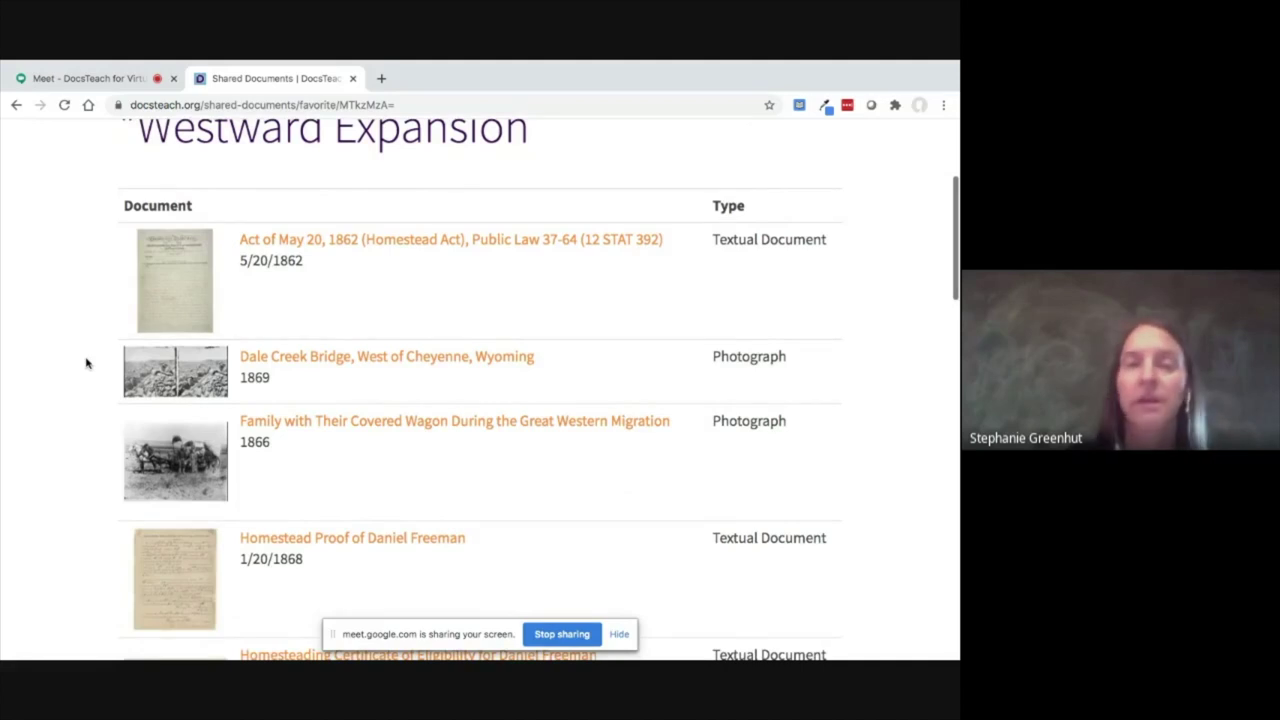
{"action": "scroll", "coordinate": [86, 363], "scroll_direction": "down", "scroll_amount": 2}
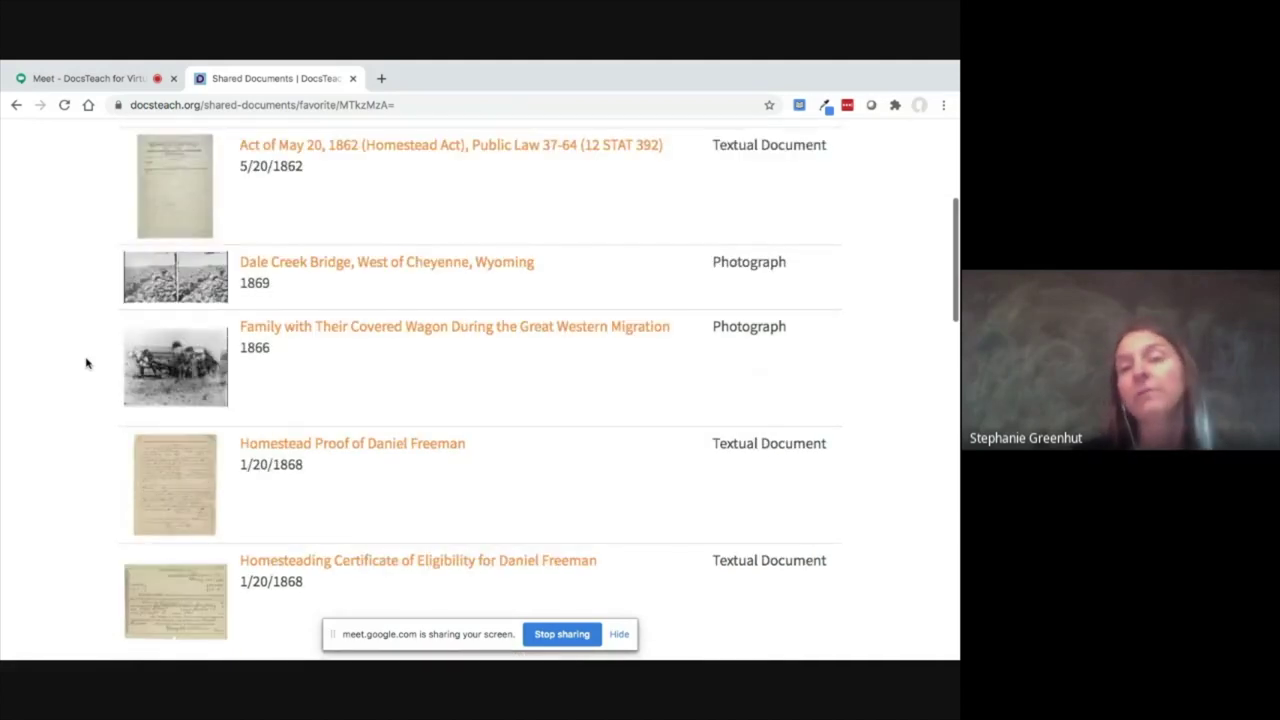
{"action": "scroll", "coordinate": [86, 363], "scroll_direction": "up", "scroll_amount": 1}
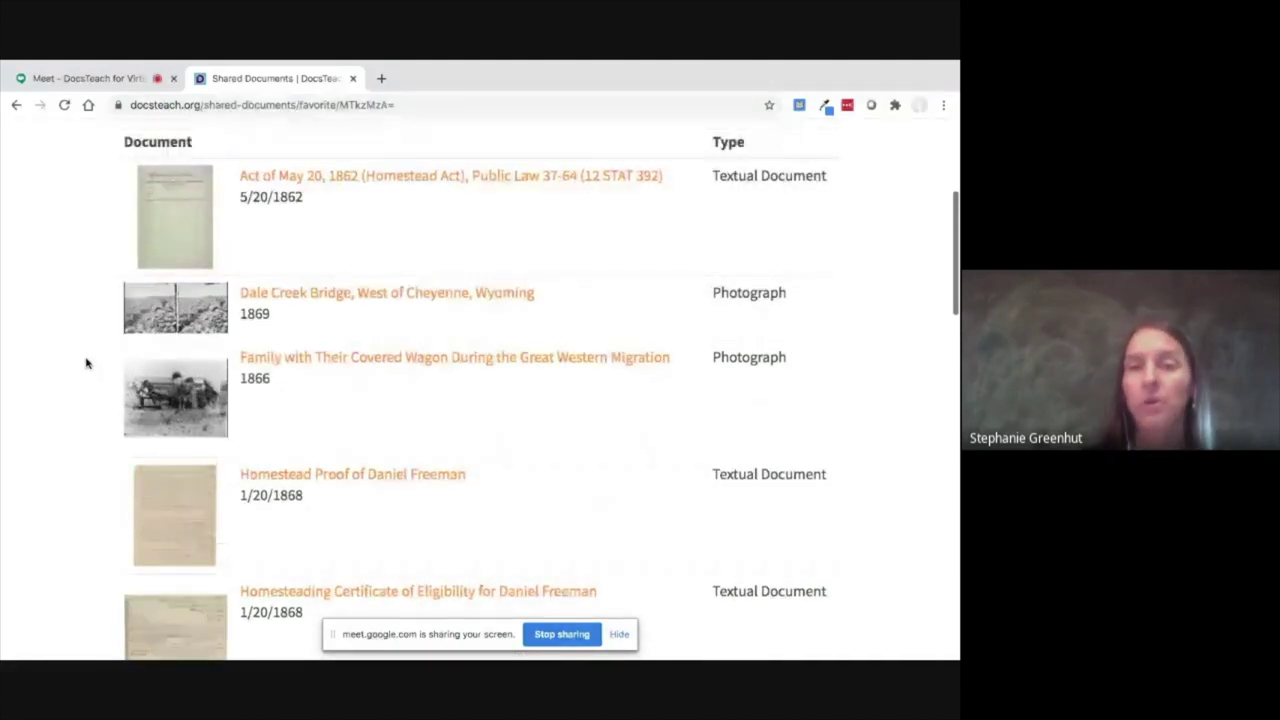
{"action": "scroll", "coordinate": [86, 363], "scroll_direction": "down", "scroll_amount": 5}
{"action": "scroll", "coordinate": [86, 363], "scroll_direction": "down", "scroll_amount": 3}
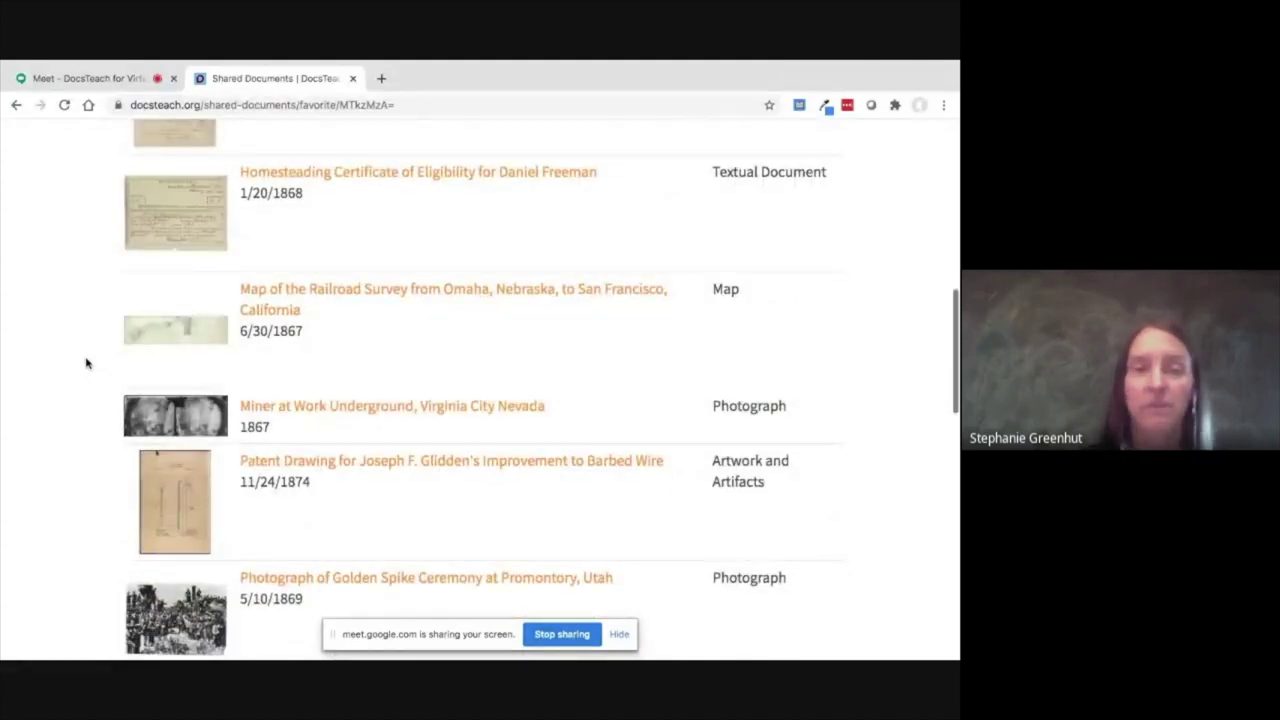
{"action": "scroll", "coordinate": [86, 363], "scroll_direction": "up", "scroll_amount": 5}
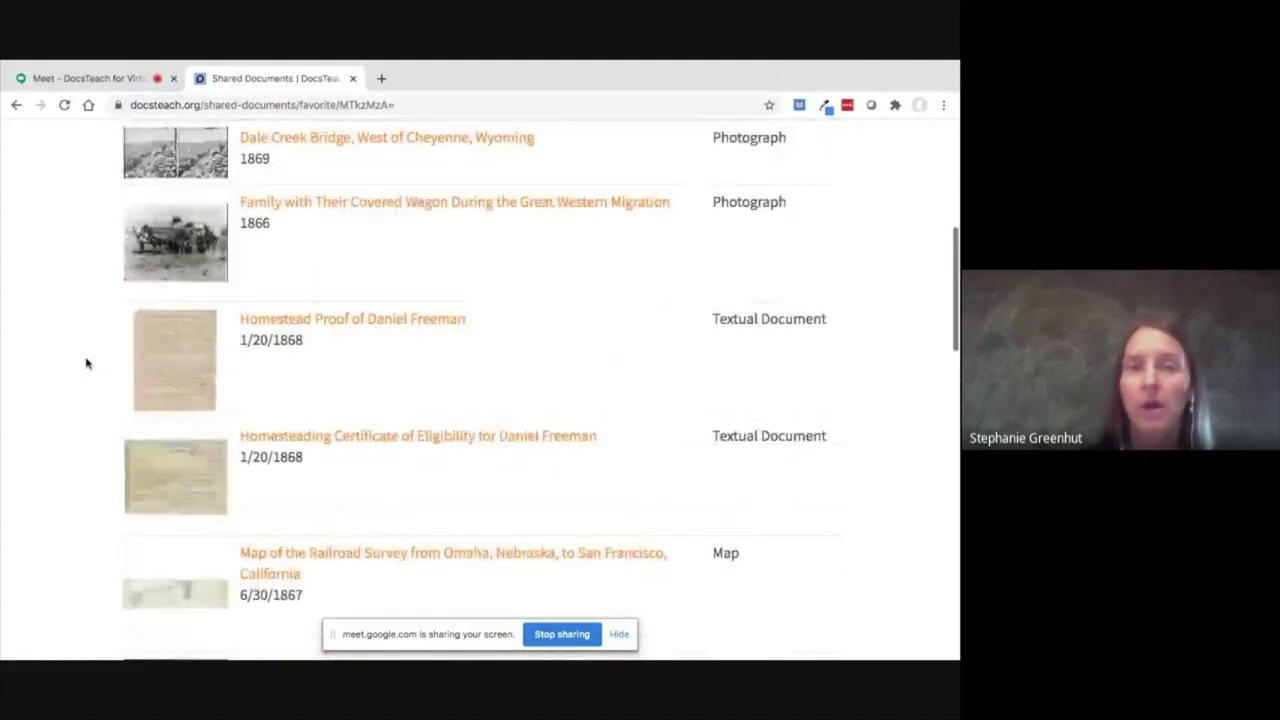
{"action": "scroll", "coordinate": [86, 363], "scroll_direction": "up", "scroll_amount": 9}
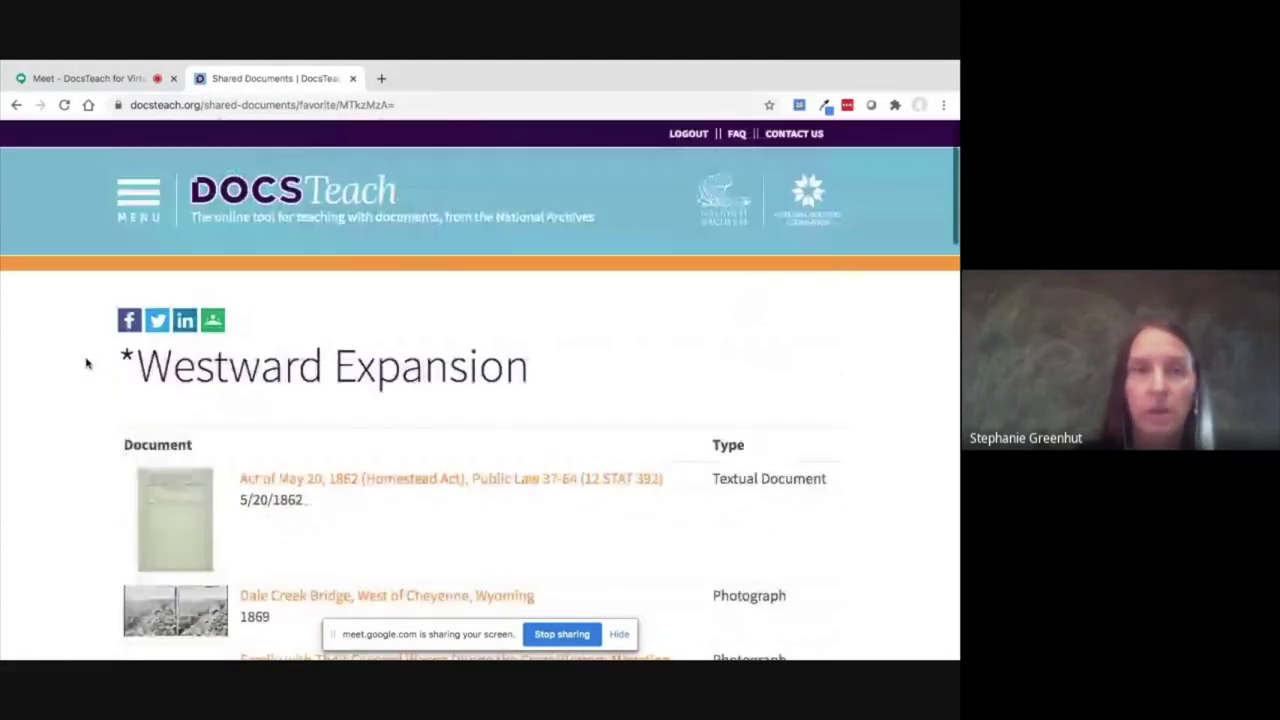
Go back to the DocsTeach homepage and continue to Explore Primary Source Documents.
{"action": "left_click", "coordinate": [258, 198]}
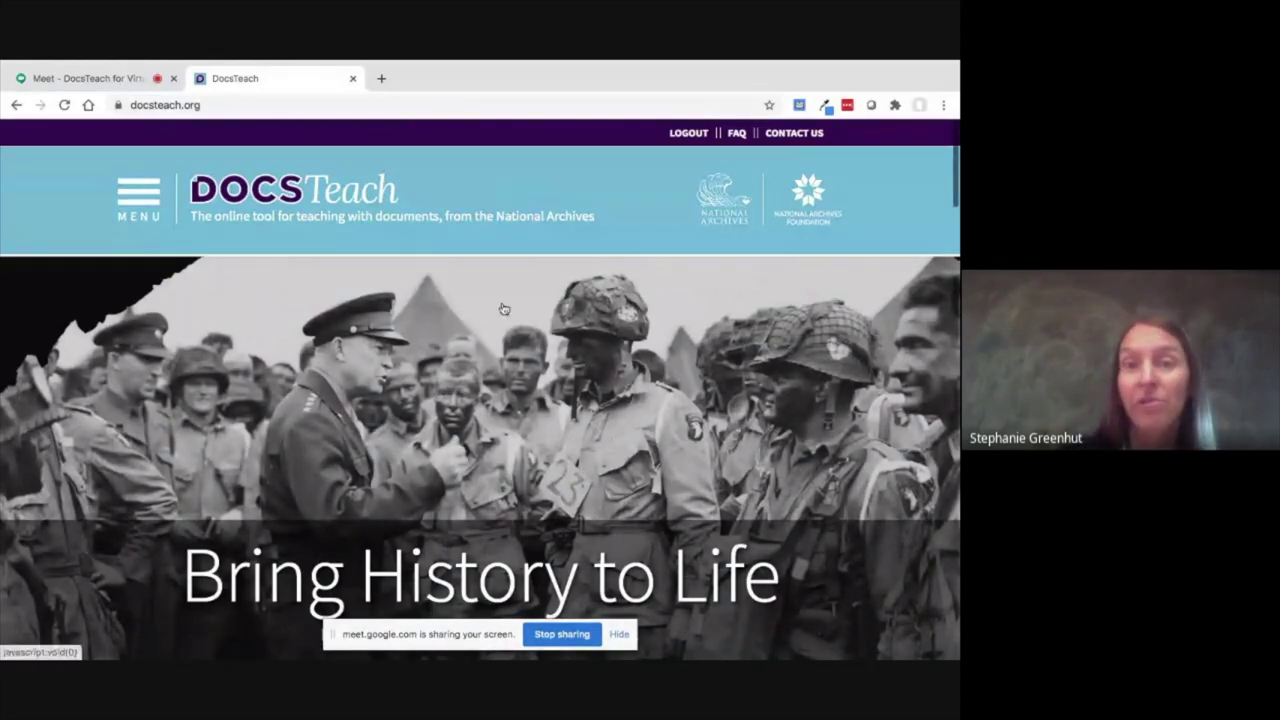
{"action": "scroll", "coordinate": [504, 309], "scroll_direction": "down", "scroll_amount": 3}
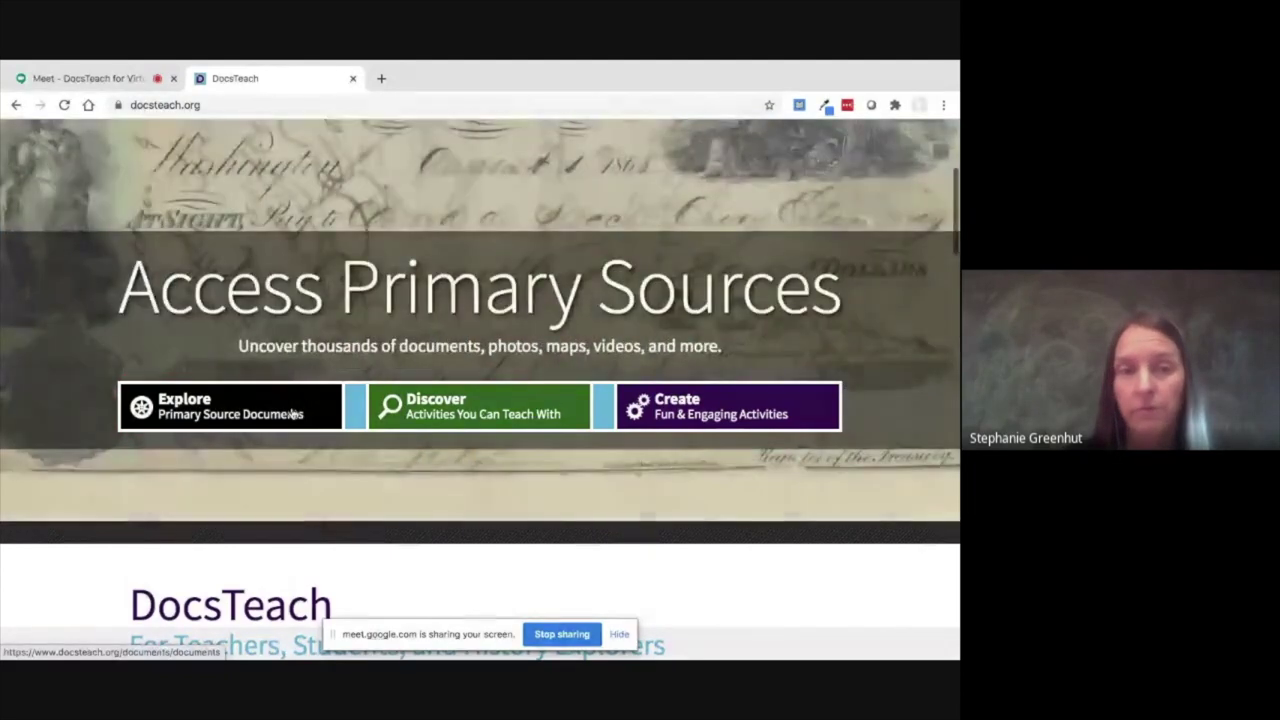
{"action": "left_click", "coordinate": [211, 409]}
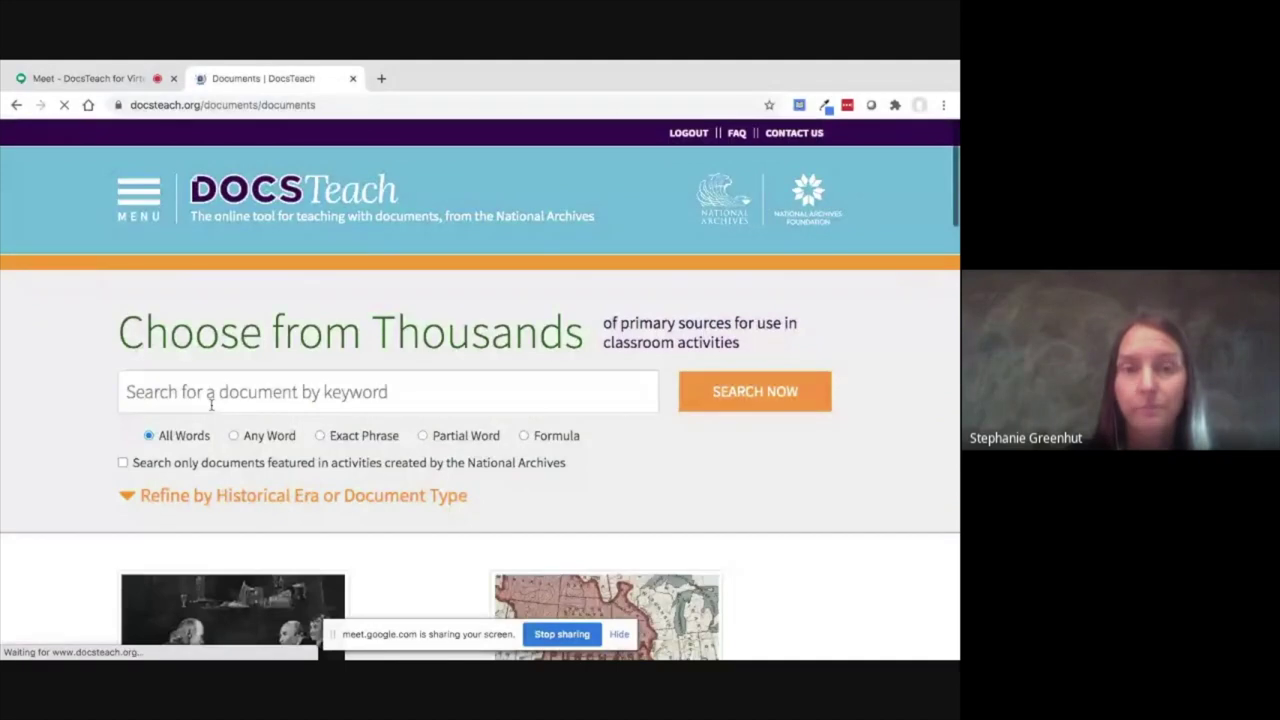
Search documents for 'westward expansion' and scroll through the 110 results.
{"action": "left_click", "coordinate": [283, 400]}
{"action": "type", "text": "westward expansion"}
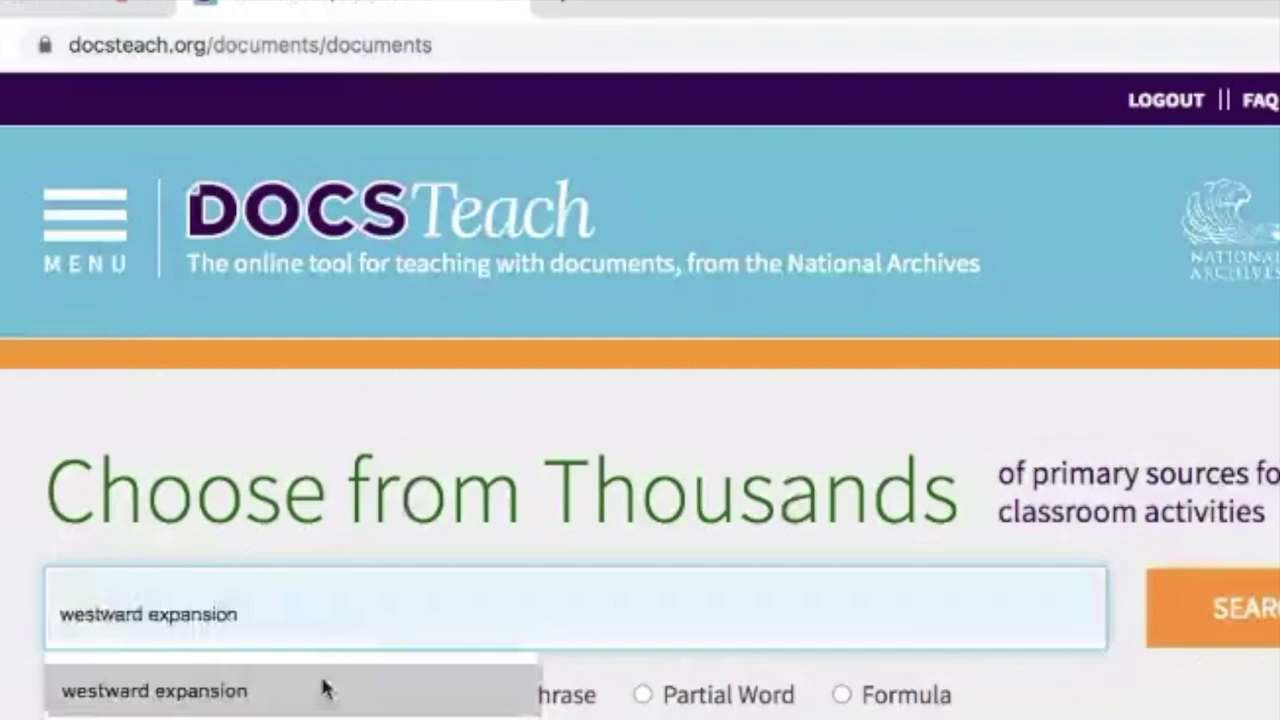
{"action": "left_click", "coordinate": [323, 690]}
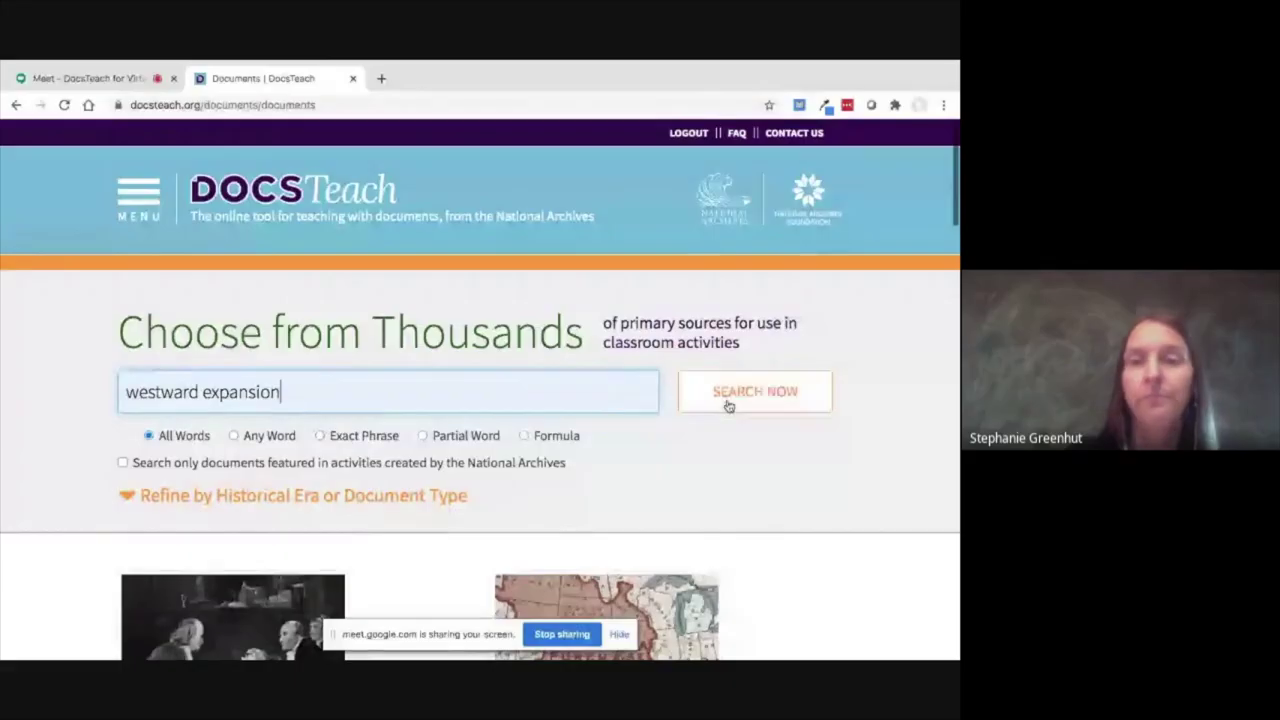
{"action": "left_click", "coordinate": [1243, 632]}
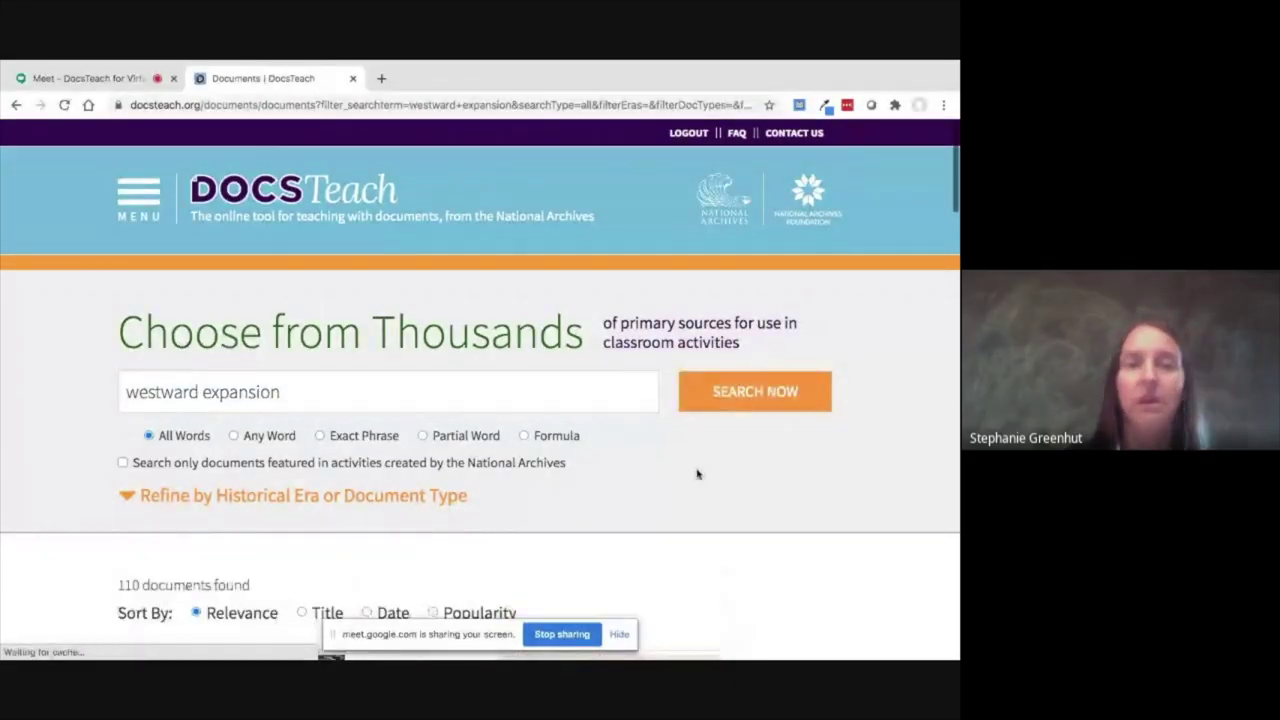
{"action": "scroll", "coordinate": [697, 474], "scroll_direction": "down", "scroll_amount": 2}
{"action": "scroll", "coordinate": [429, 480], "scroll_direction": "down", "scroll_amount": 1}
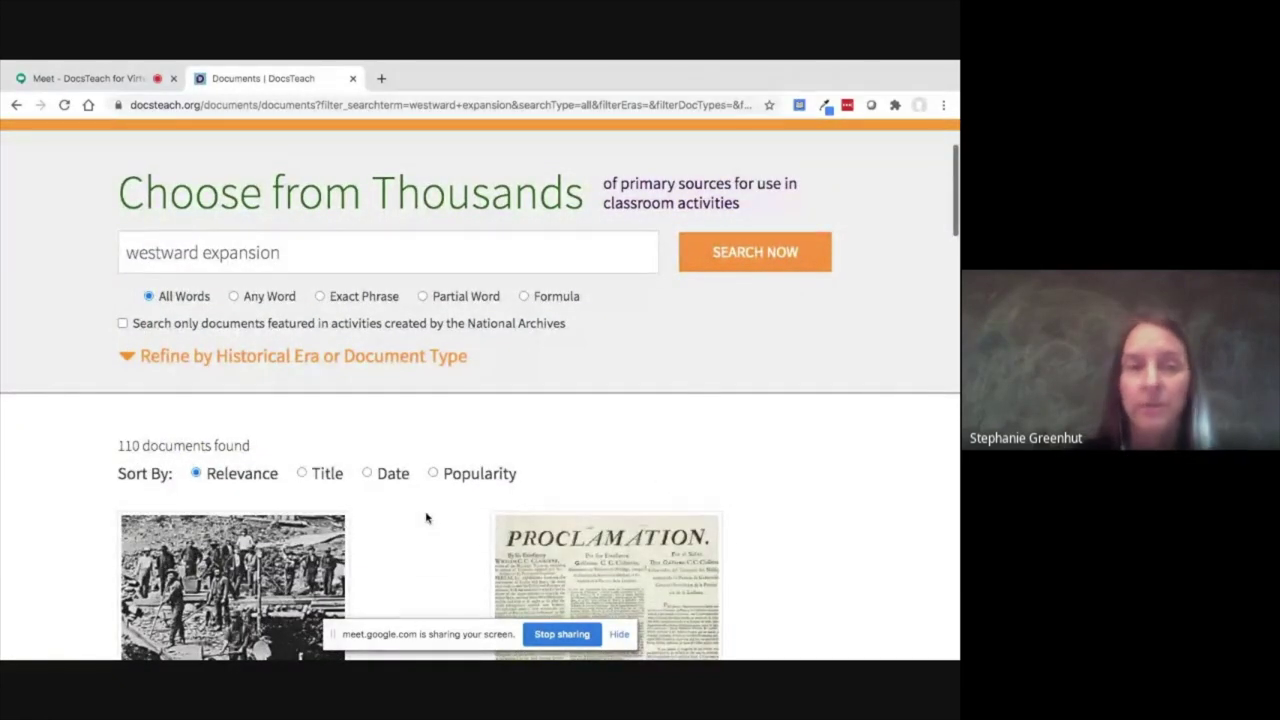
{"action": "scroll", "coordinate": [426, 517], "scroll_direction": "down", "scroll_amount": 1}
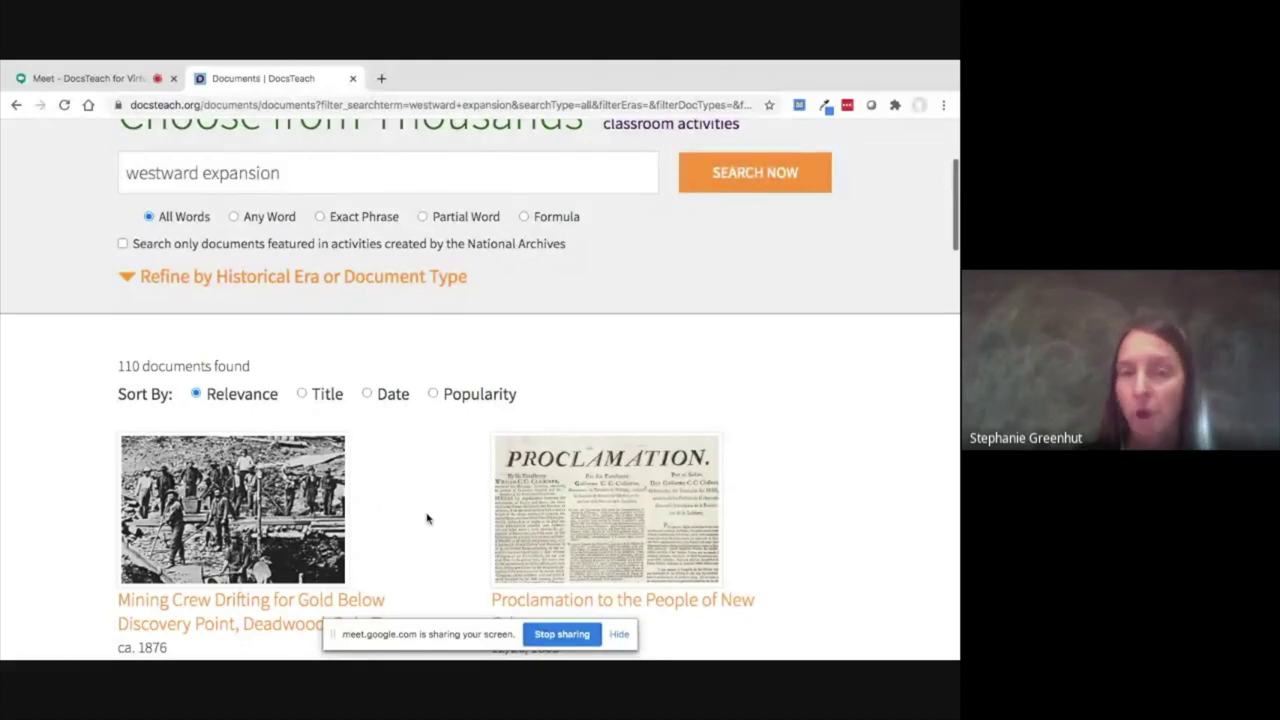
{"action": "scroll", "coordinate": [426, 517], "scroll_direction": "down", "scroll_amount": 2}
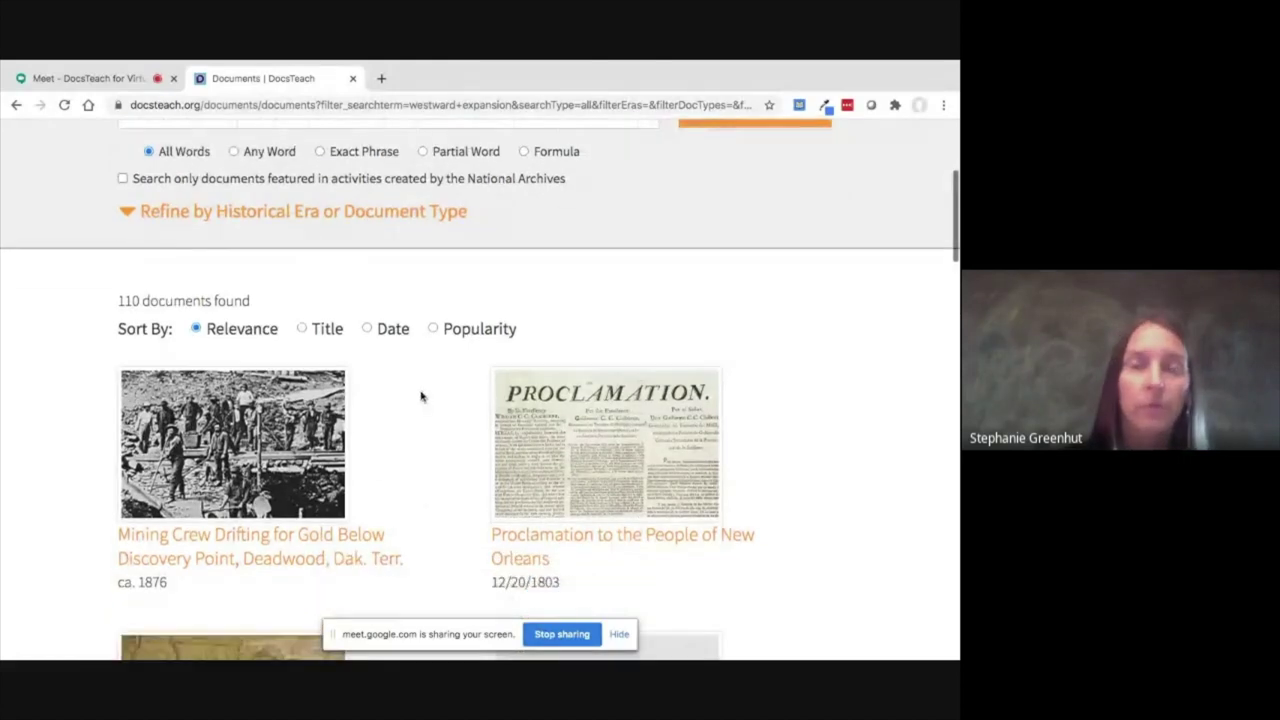
Sort the westward expansion results by date and scroll through the first page.
{"action": "left_click", "coordinate": [367, 328]}
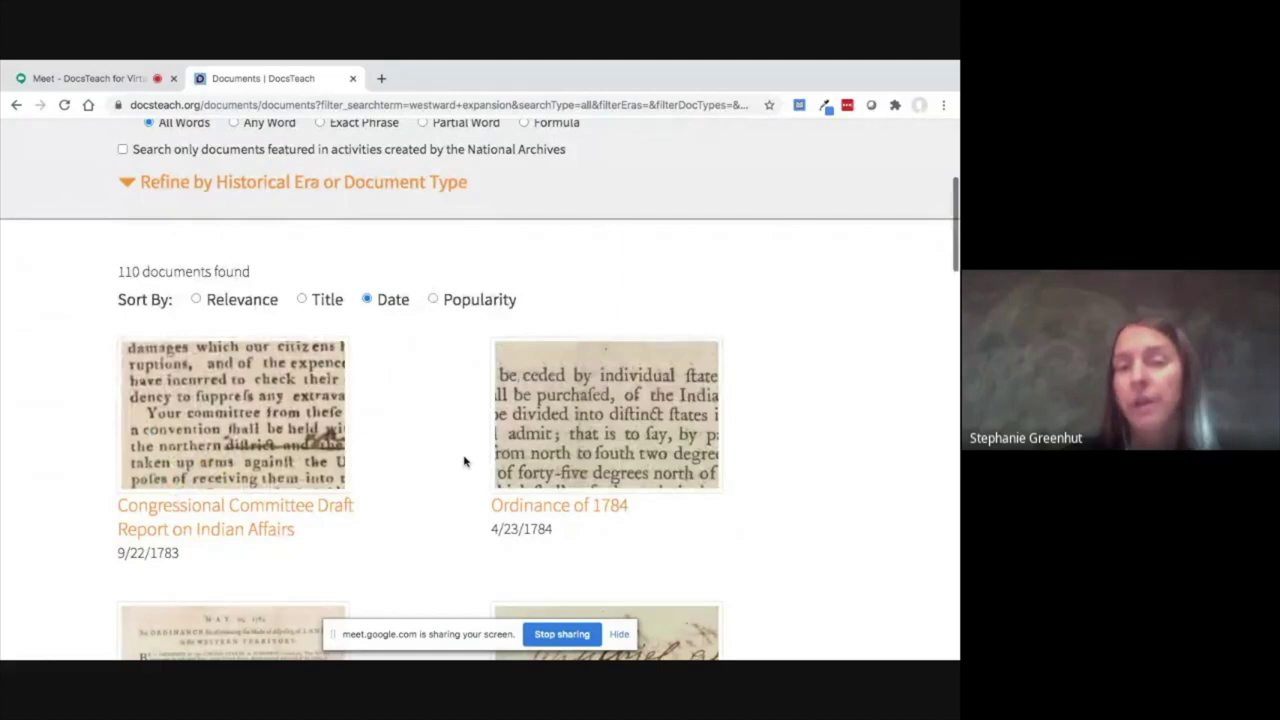
{"action": "scroll", "coordinate": [464, 461], "scroll_direction": "down", "scroll_amount": 2}
{"action": "scroll", "coordinate": [464, 461], "scroll_direction": "down", "scroll_amount": 2}
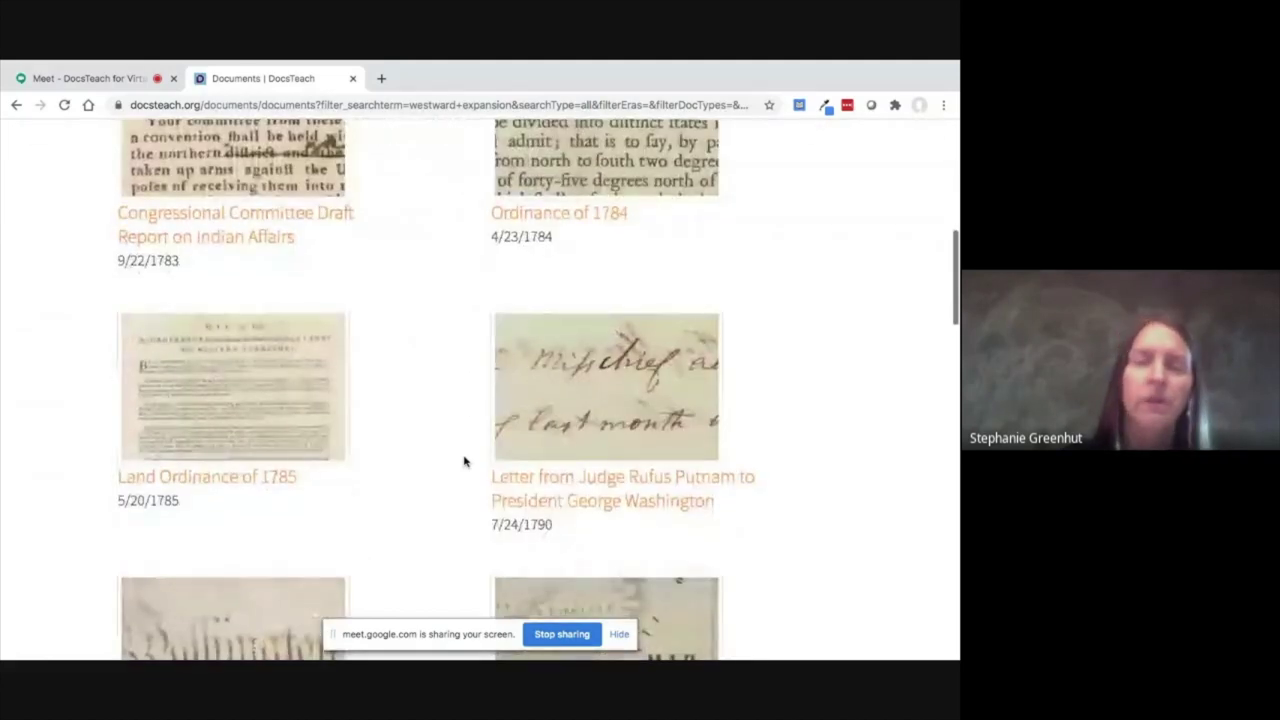
{"action": "scroll", "coordinate": [464, 461], "scroll_direction": "down", "scroll_amount": 1}
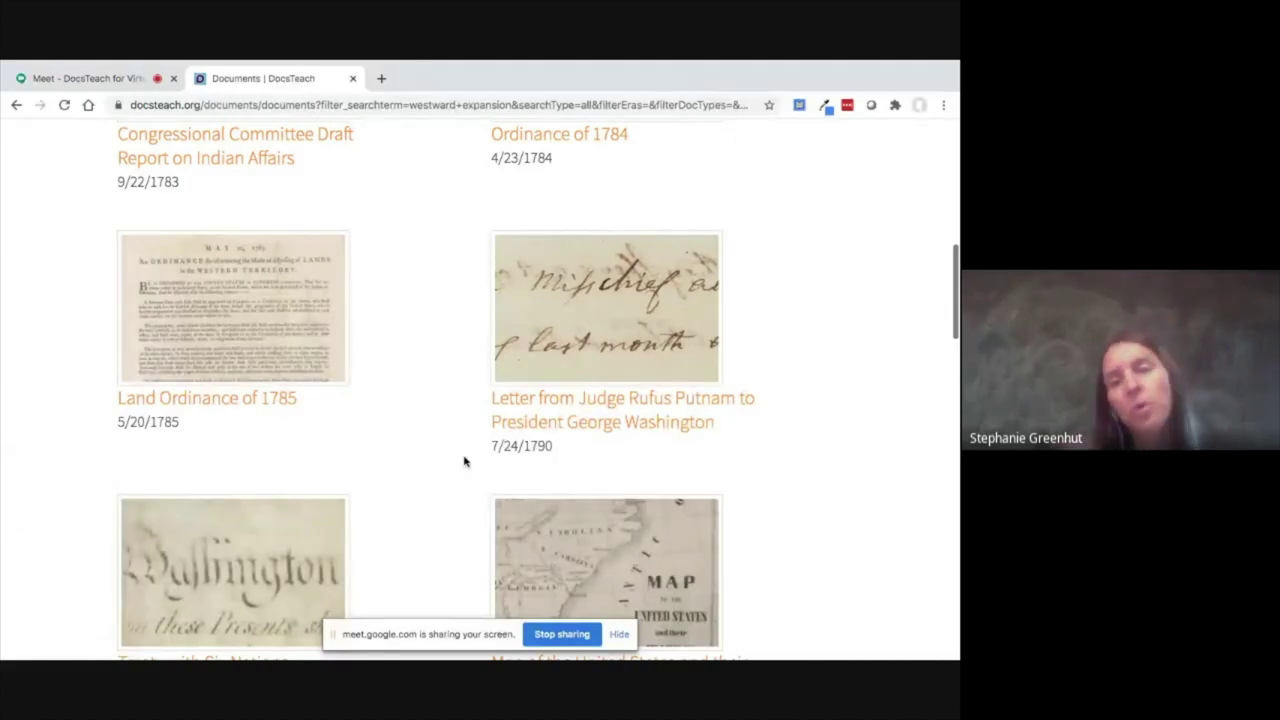
{"action": "scroll", "coordinate": [464, 461], "scroll_direction": "down", "scroll_amount": 2}
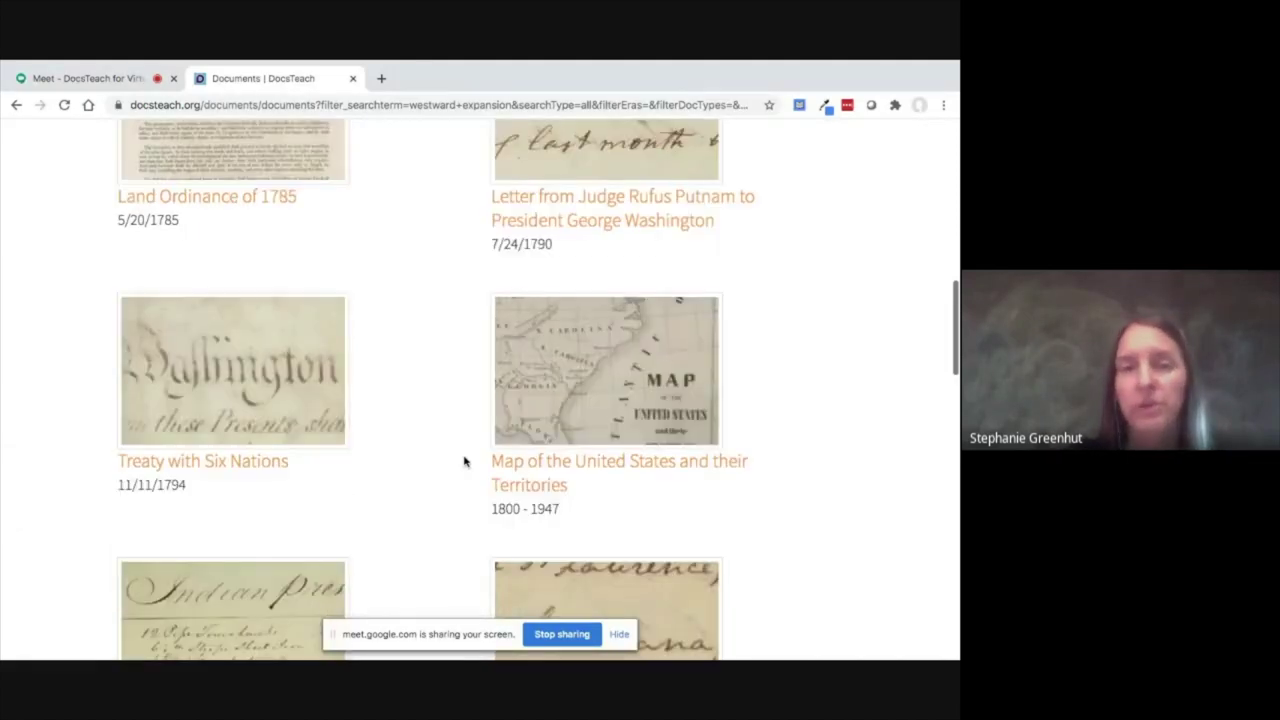
{"action": "scroll", "coordinate": [464, 461], "scroll_direction": "down", "scroll_amount": 8}
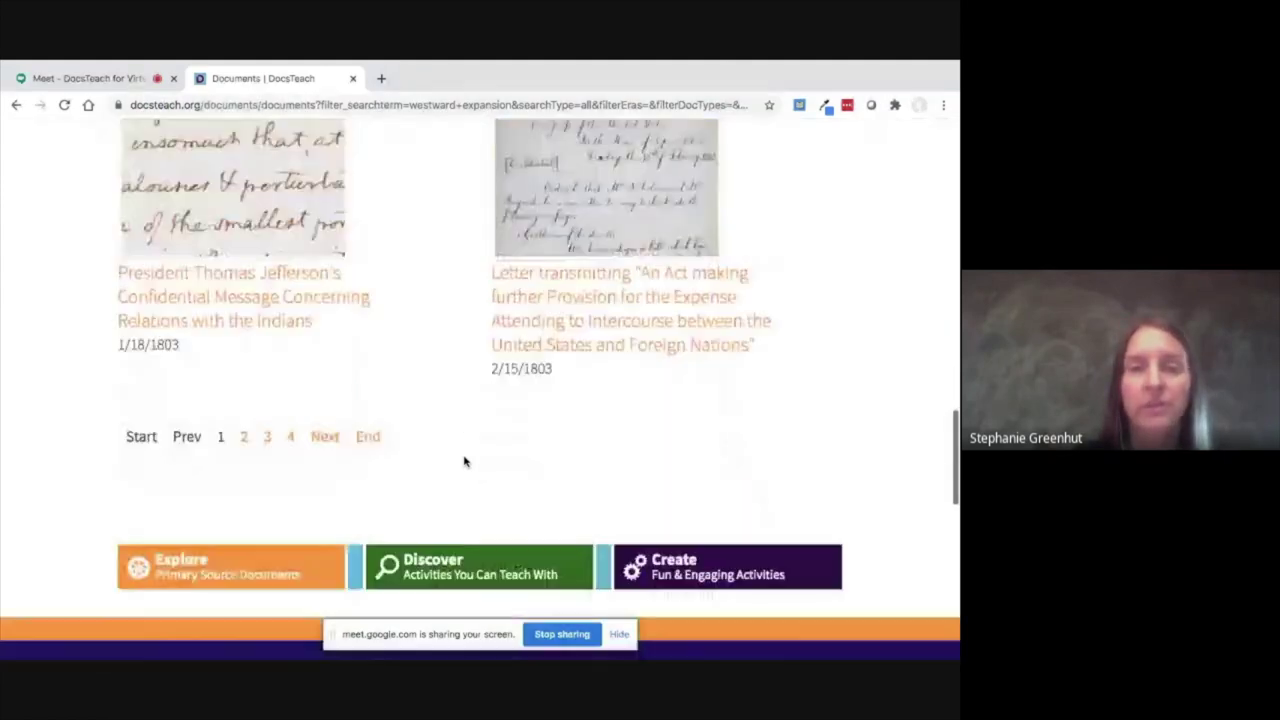
Move to page 4 of the results and scroll through its documents.
{"action": "left_click", "coordinate": [294, 439]}
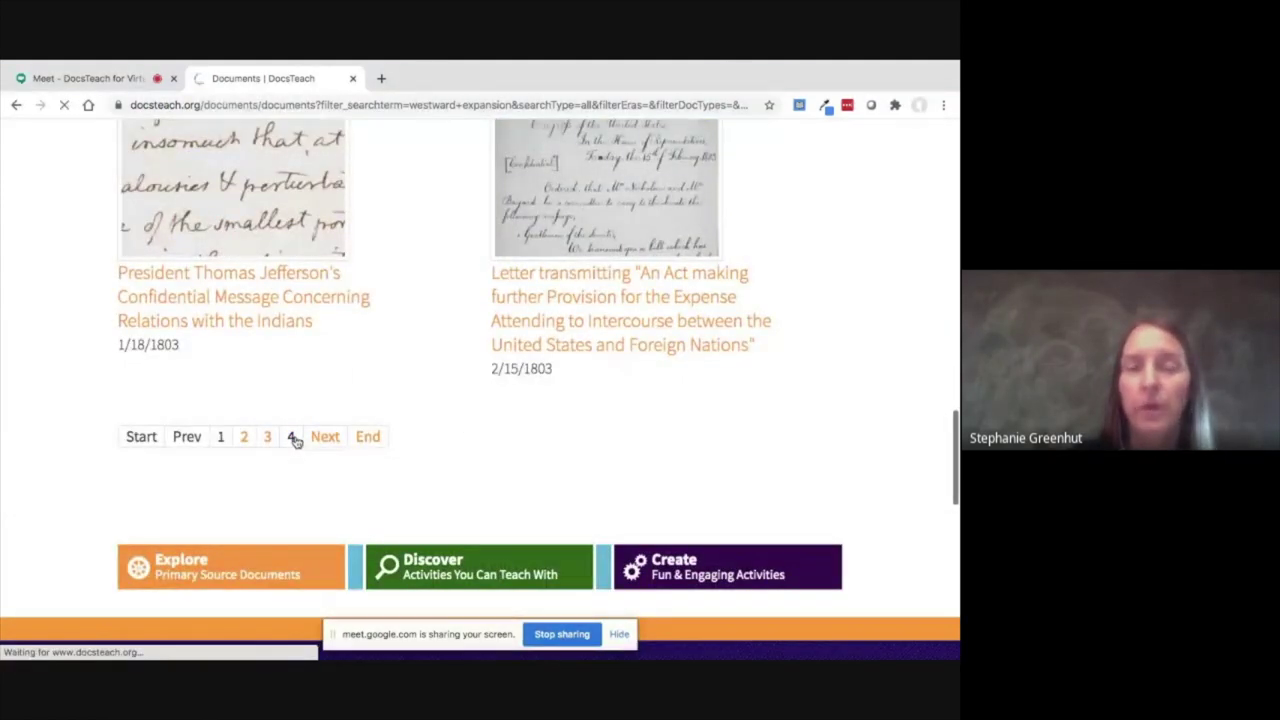
{"action": "scroll", "coordinate": [386, 449], "scroll_direction": "down", "scroll_amount": 3}
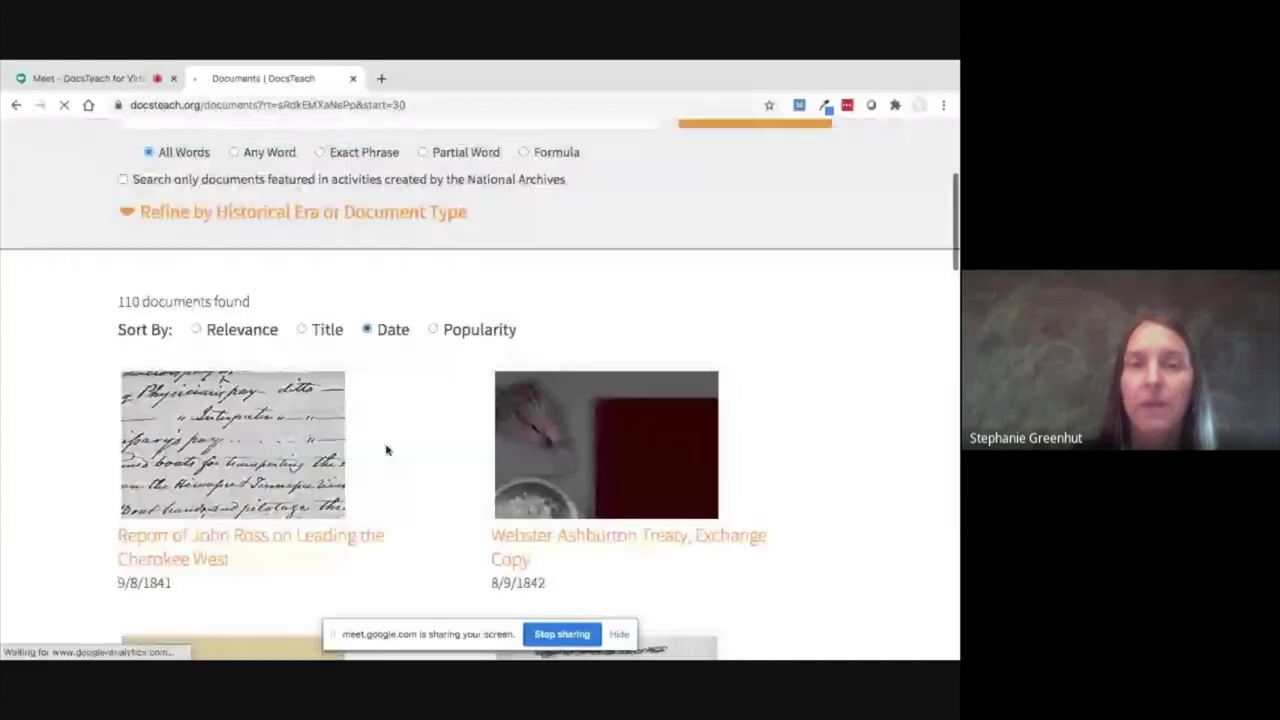
{"action": "scroll", "coordinate": [387, 451], "scroll_direction": "down", "scroll_amount": 8}
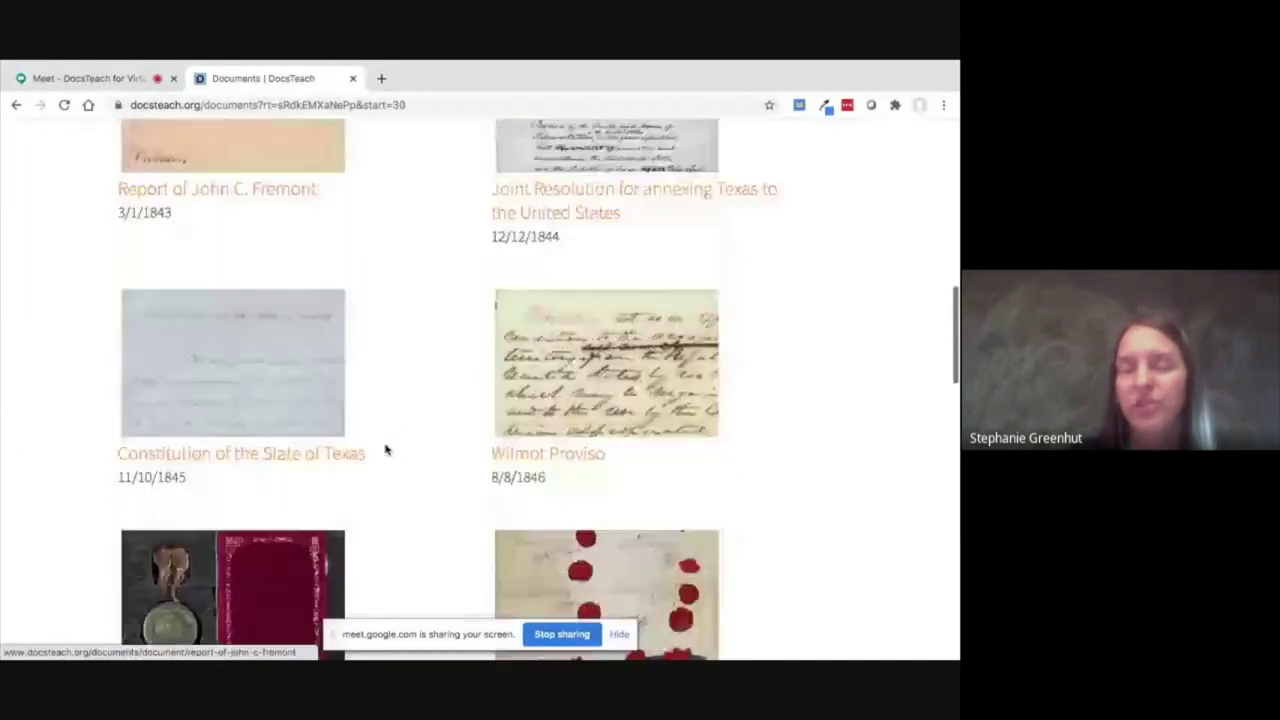
{"action": "scroll", "coordinate": [387, 451], "scroll_direction": "down", "scroll_amount": 3}
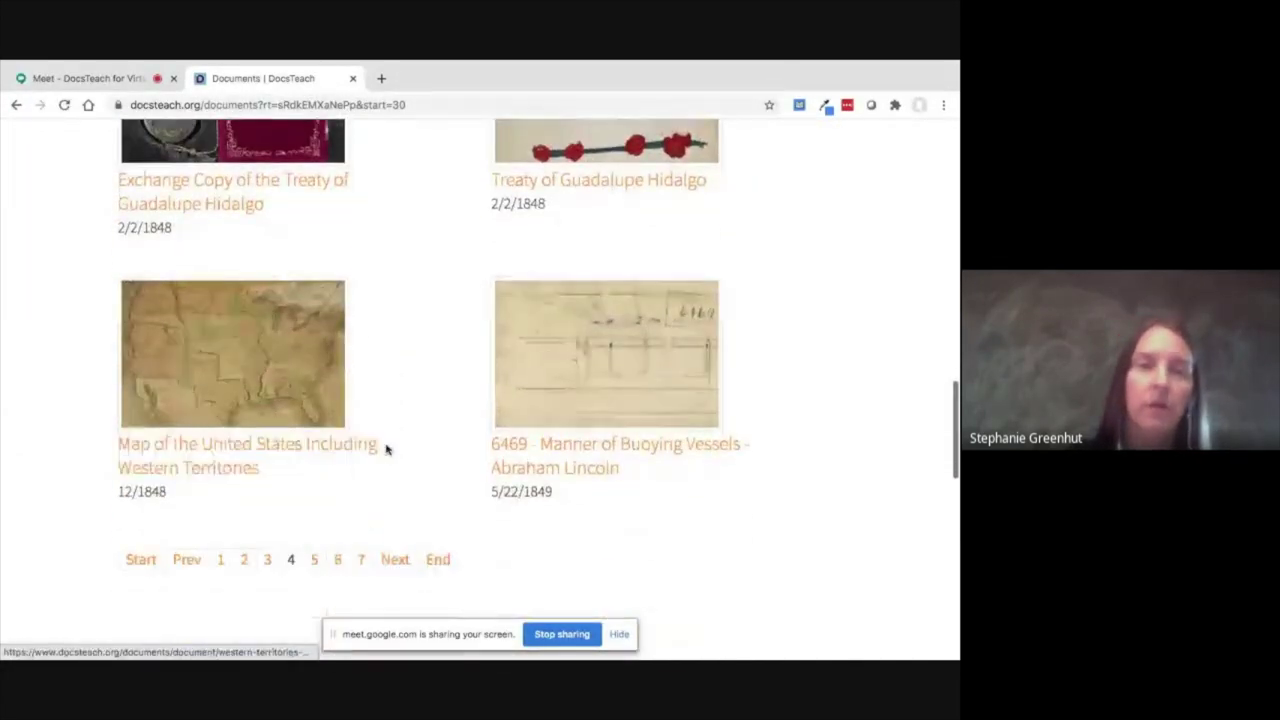
{"action": "scroll", "coordinate": [386, 449], "scroll_direction": "down", "scroll_amount": 1}
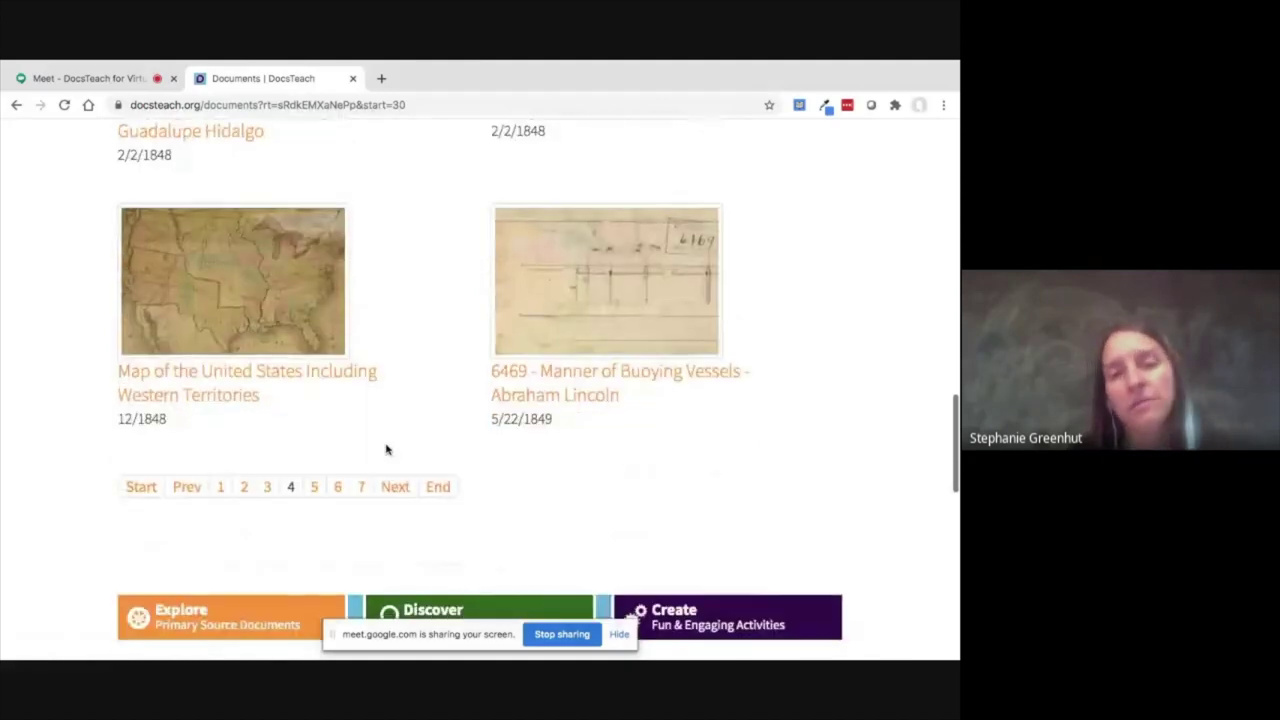
Move to page 5 of the results and open the Homestead Act document.
{"action": "left_click", "coordinate": [333, 489]}
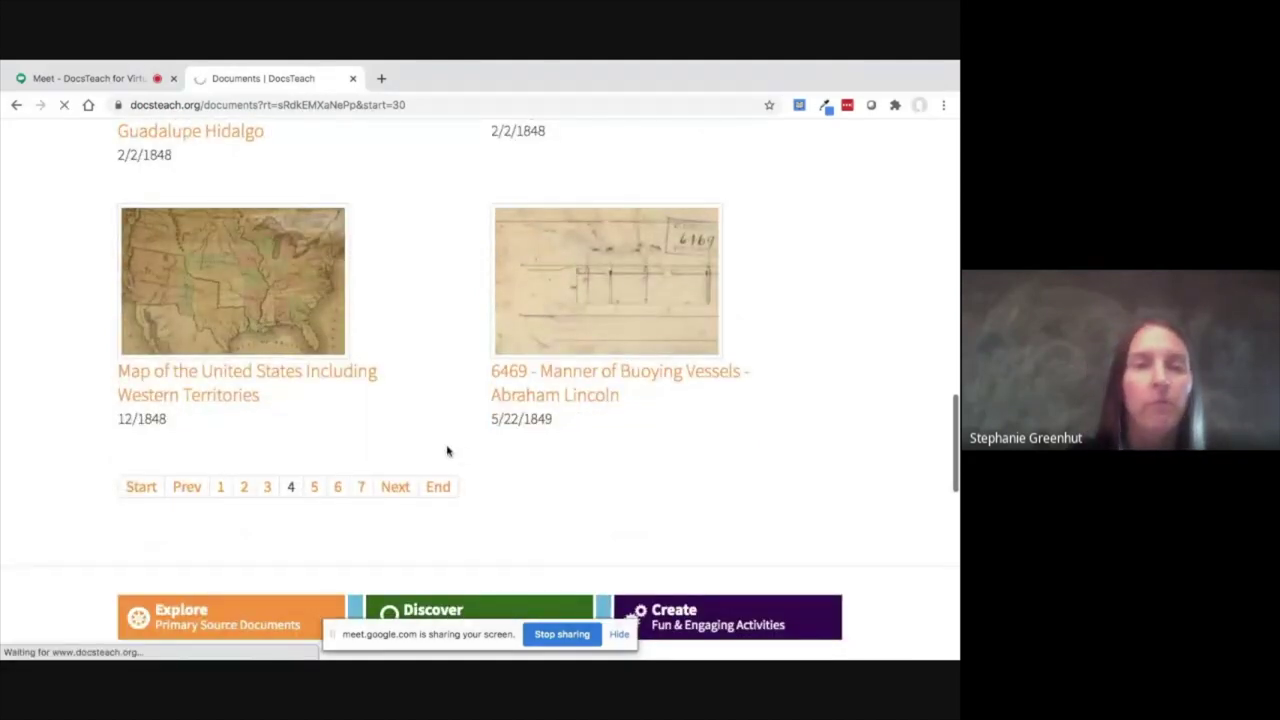
{"action": "scroll", "coordinate": [447, 451], "scroll_direction": "down", "scroll_amount": 3}
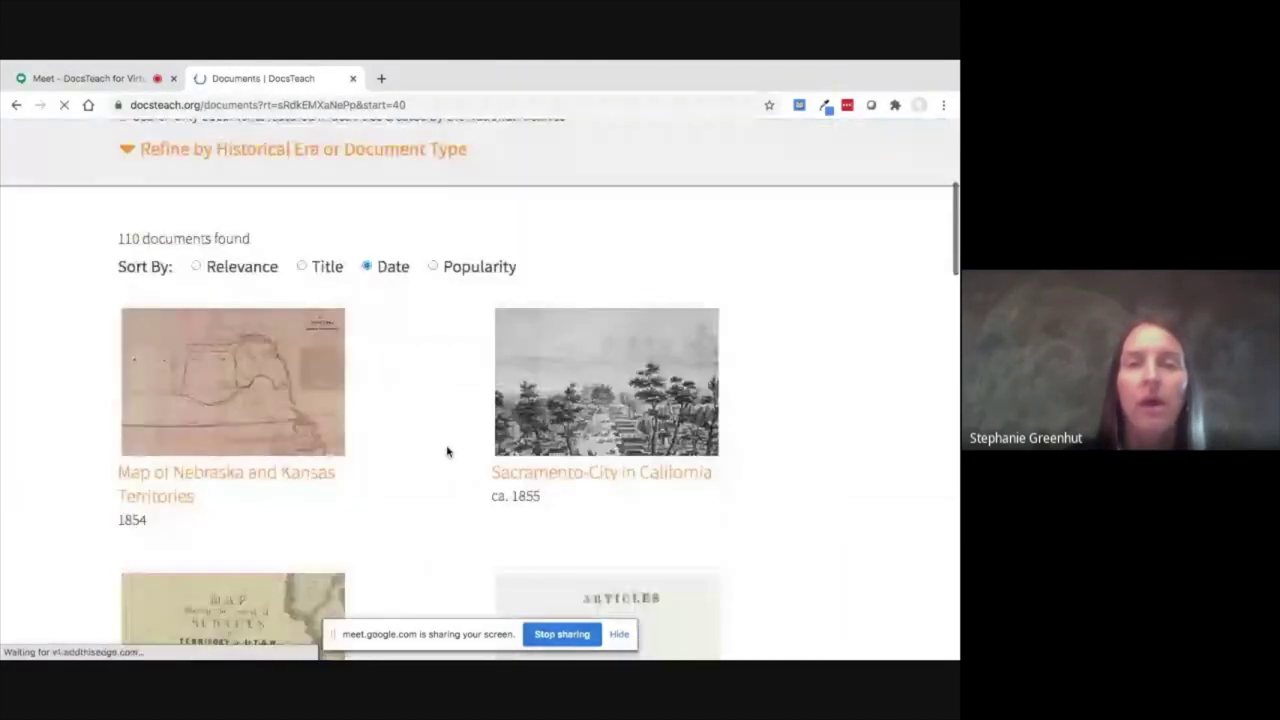
{"action": "scroll", "coordinate": [447, 451], "scroll_direction": "down", "scroll_amount": 9}
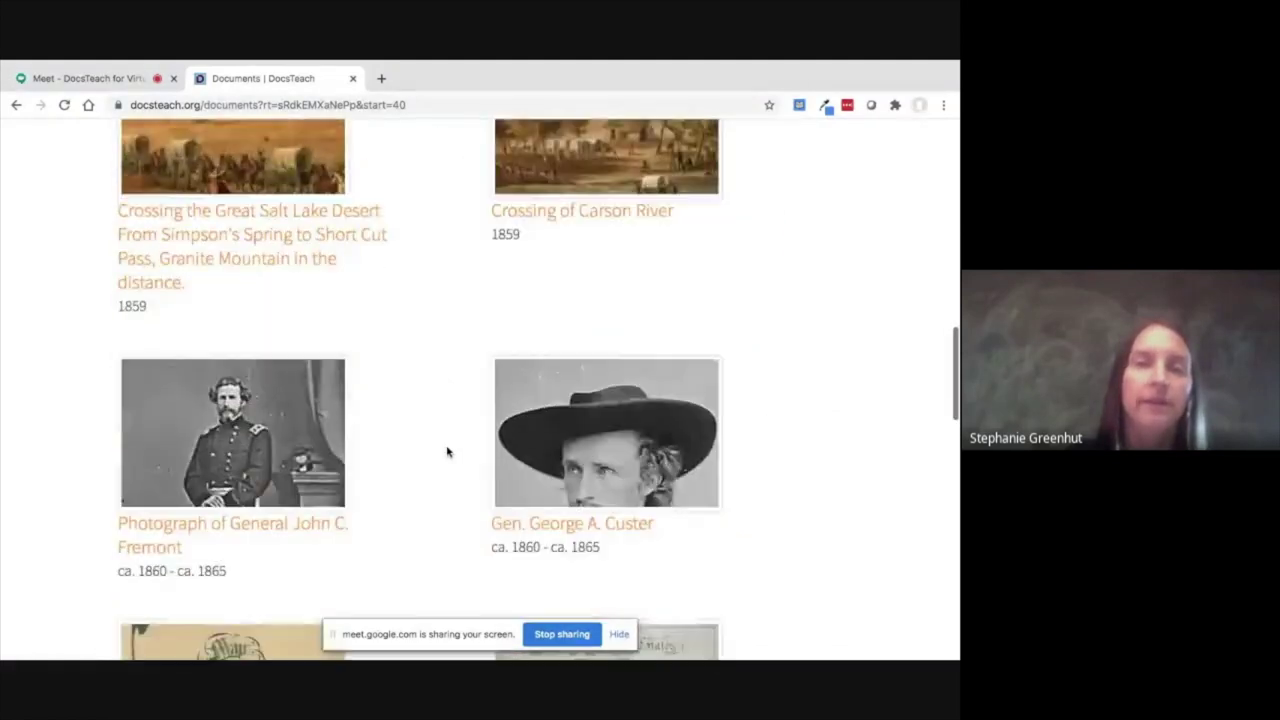
{"action": "scroll", "coordinate": [447, 451], "scroll_direction": "down", "scroll_amount": 3}
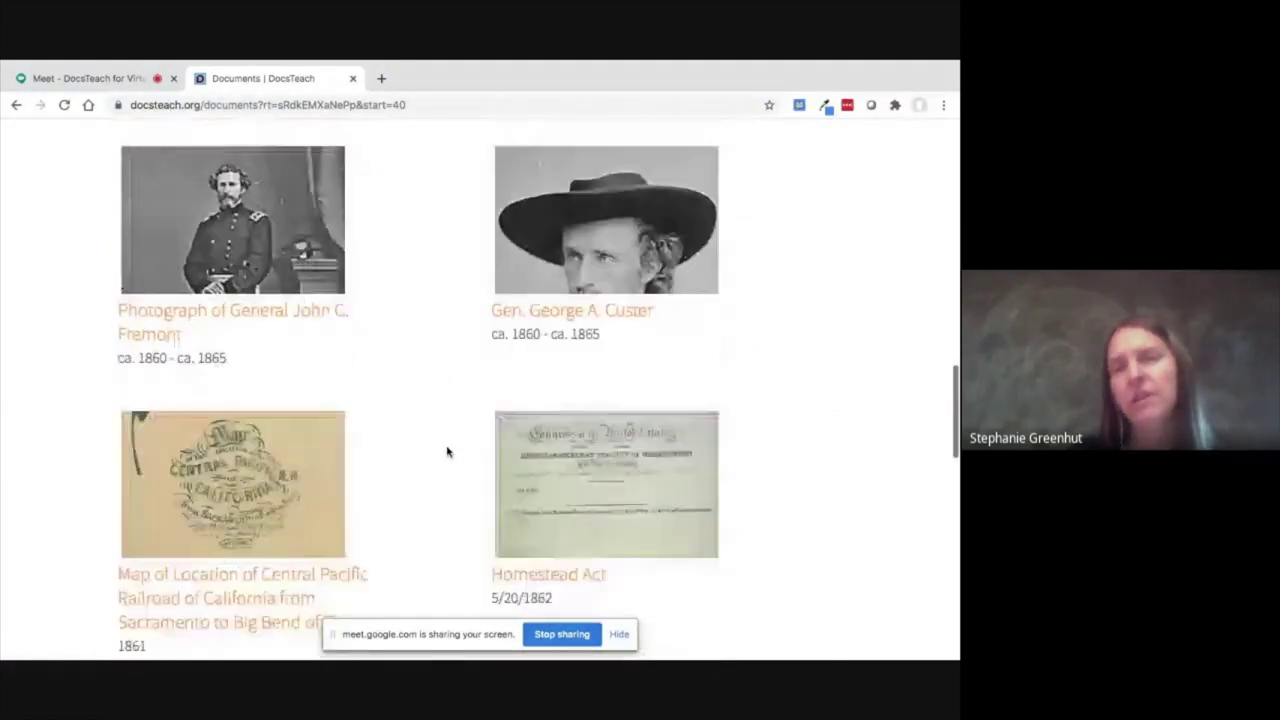
{"action": "scroll", "coordinate": [447, 451], "scroll_direction": "down", "scroll_amount": 1}
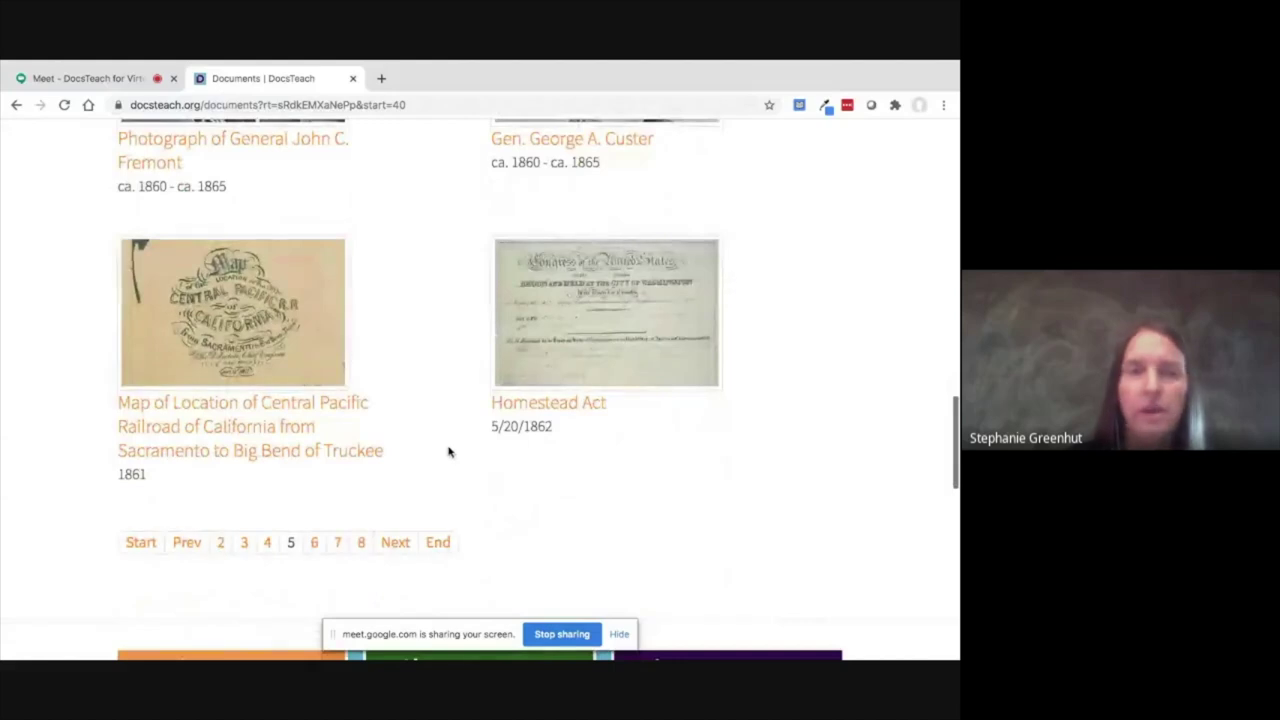
{"action": "left_click", "coordinate": [541, 355]}
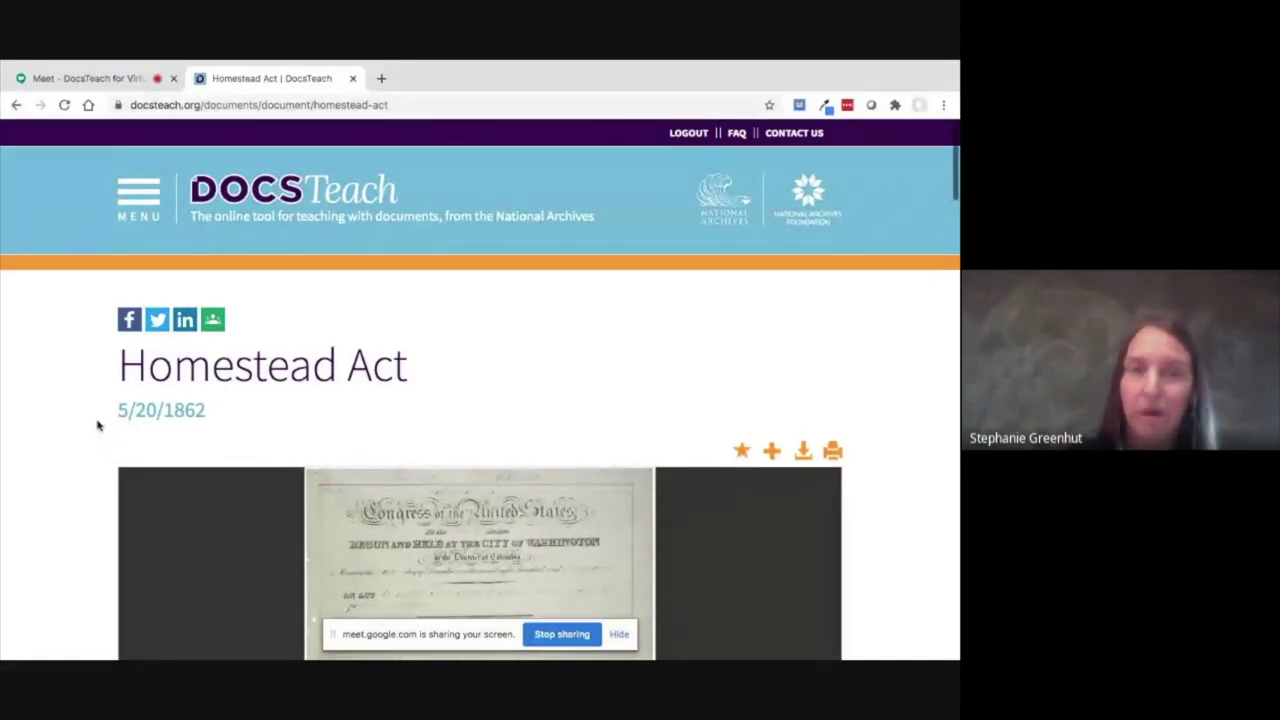
Zoom in twice on the Homestead Act page image and pan to its header.
{"action": "scroll", "coordinate": [95, 425], "scroll_direction": "down", "scroll_amount": 5}
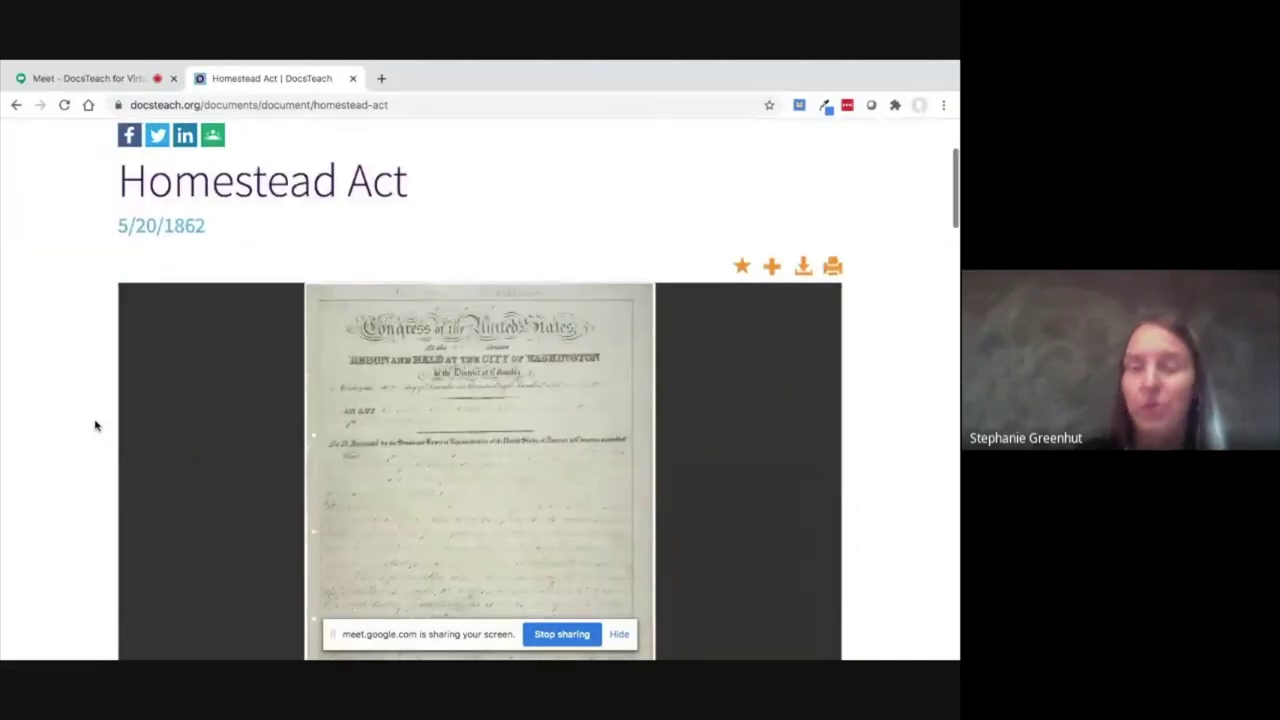
{"action": "scroll", "coordinate": [95, 425], "scroll_direction": "down", "scroll_amount": 3}
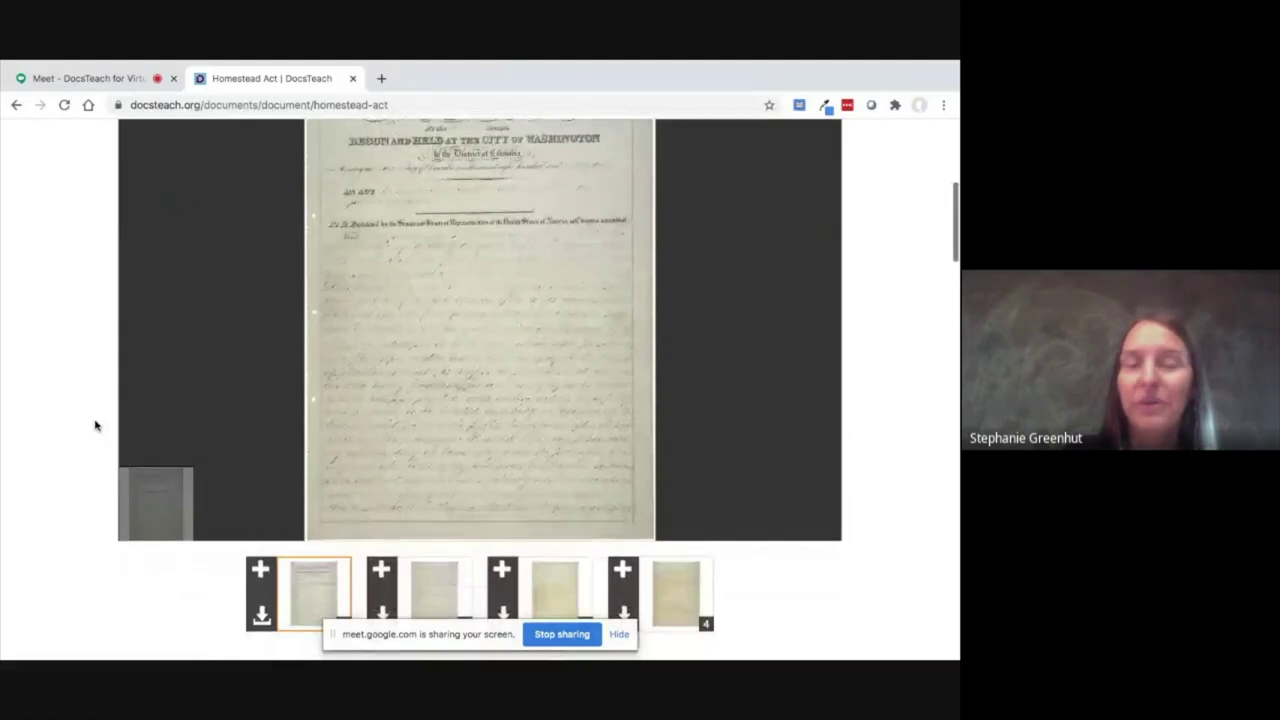
{"action": "scroll", "coordinate": [95, 425], "scroll_direction": "up", "scroll_amount": 2}
{"action": "scroll", "coordinate": [95, 425], "scroll_direction": "down", "scroll_amount": 1}
{"action": "mouse_move", "coordinate": [443, 489]}
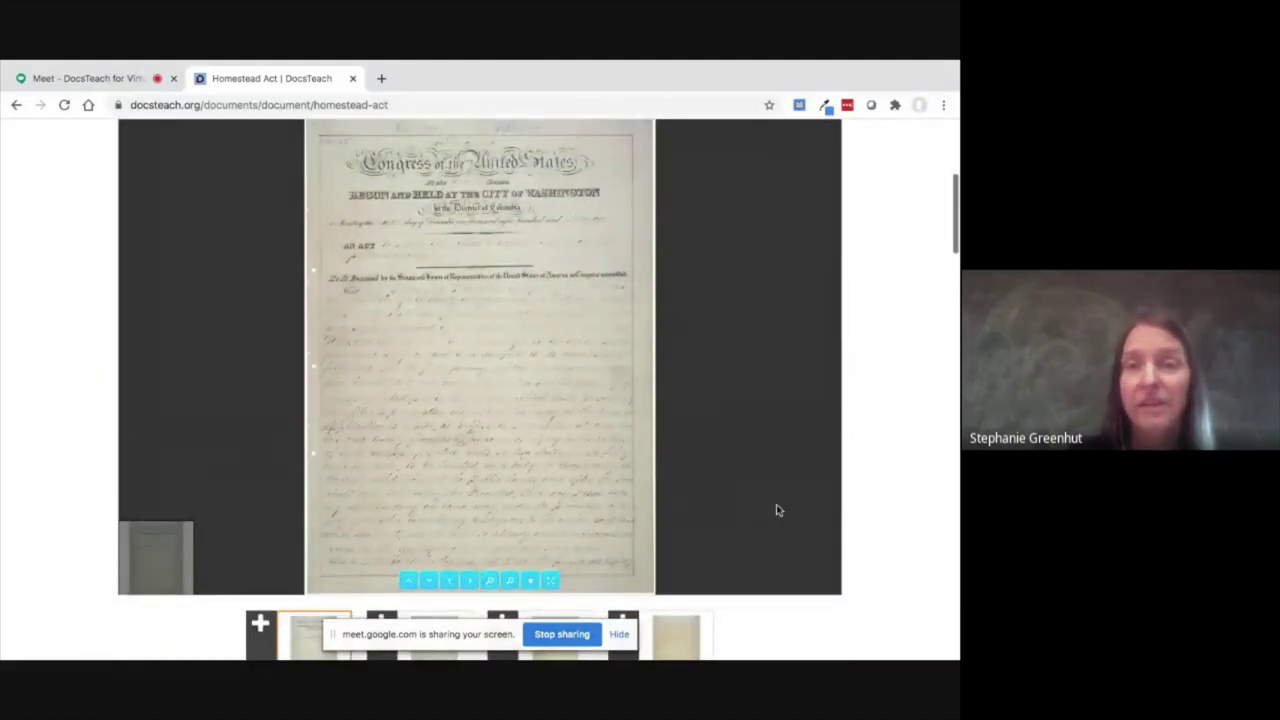
{"action": "left_click", "coordinate": [489, 580]}
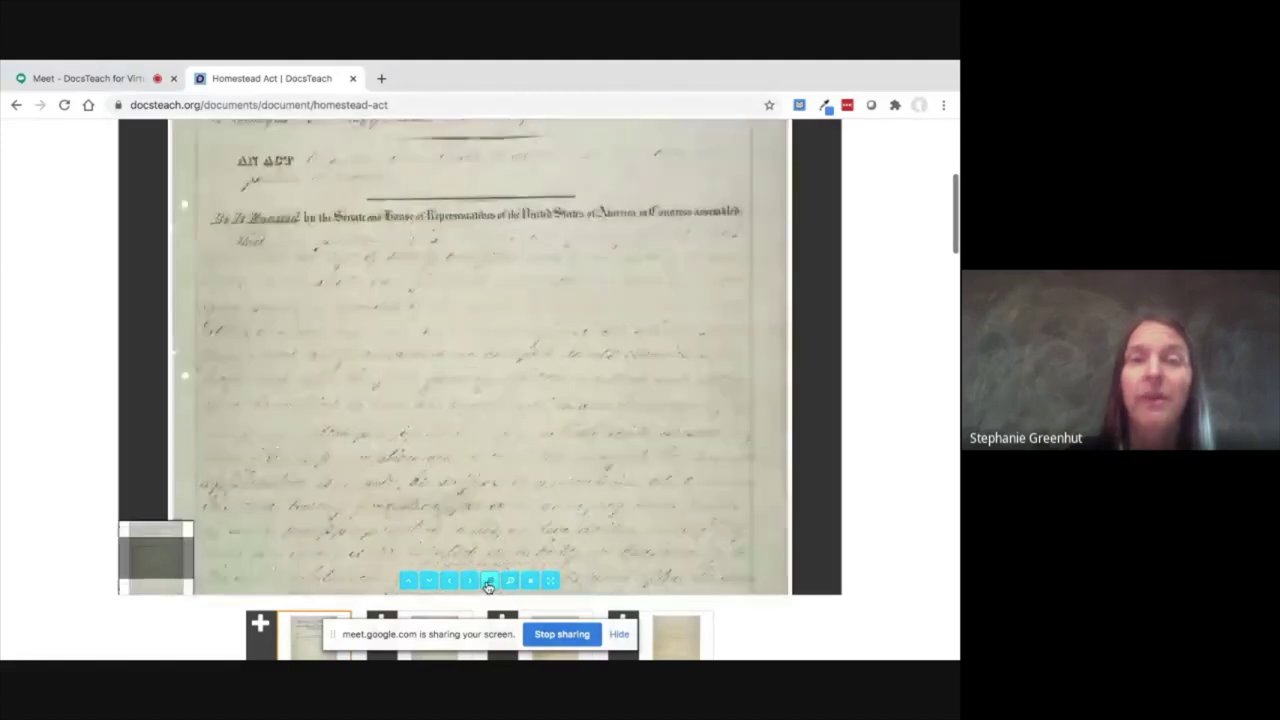
{"action": "left_click_drag", "start_coordinate": [500, 237], "coordinate": [490, 545]}
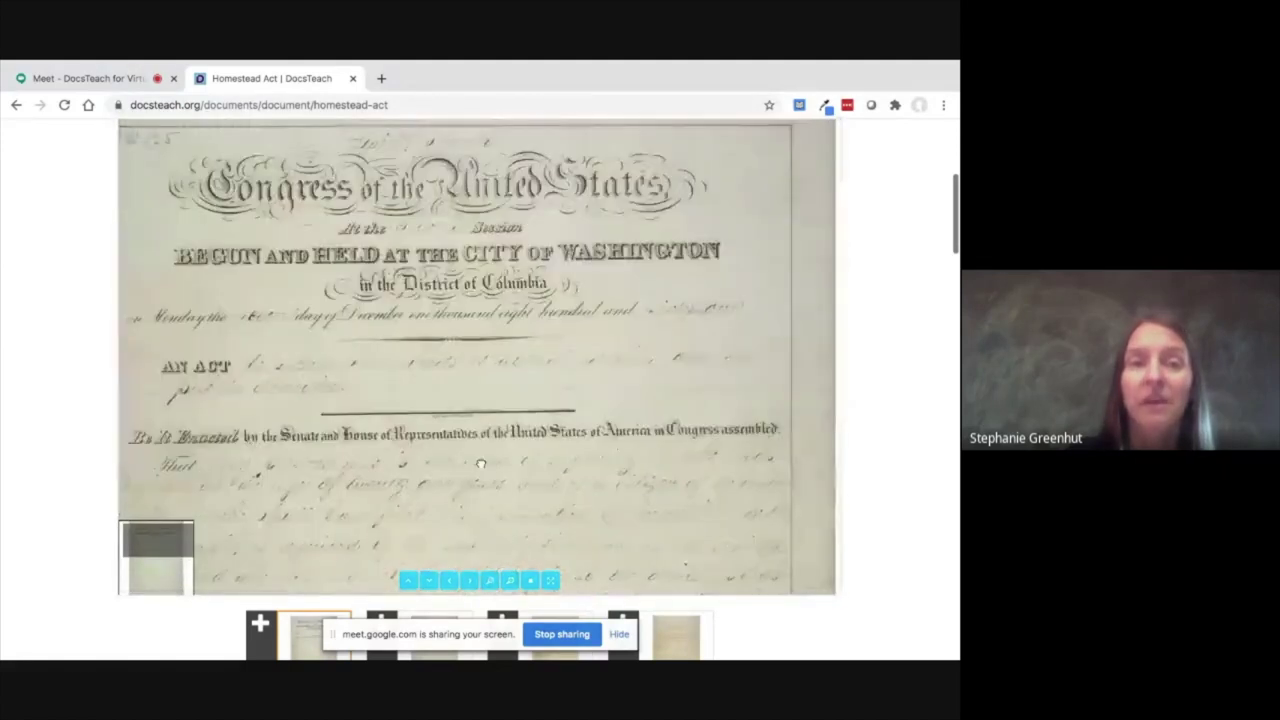
{"action": "left_click", "coordinate": [489, 580]}
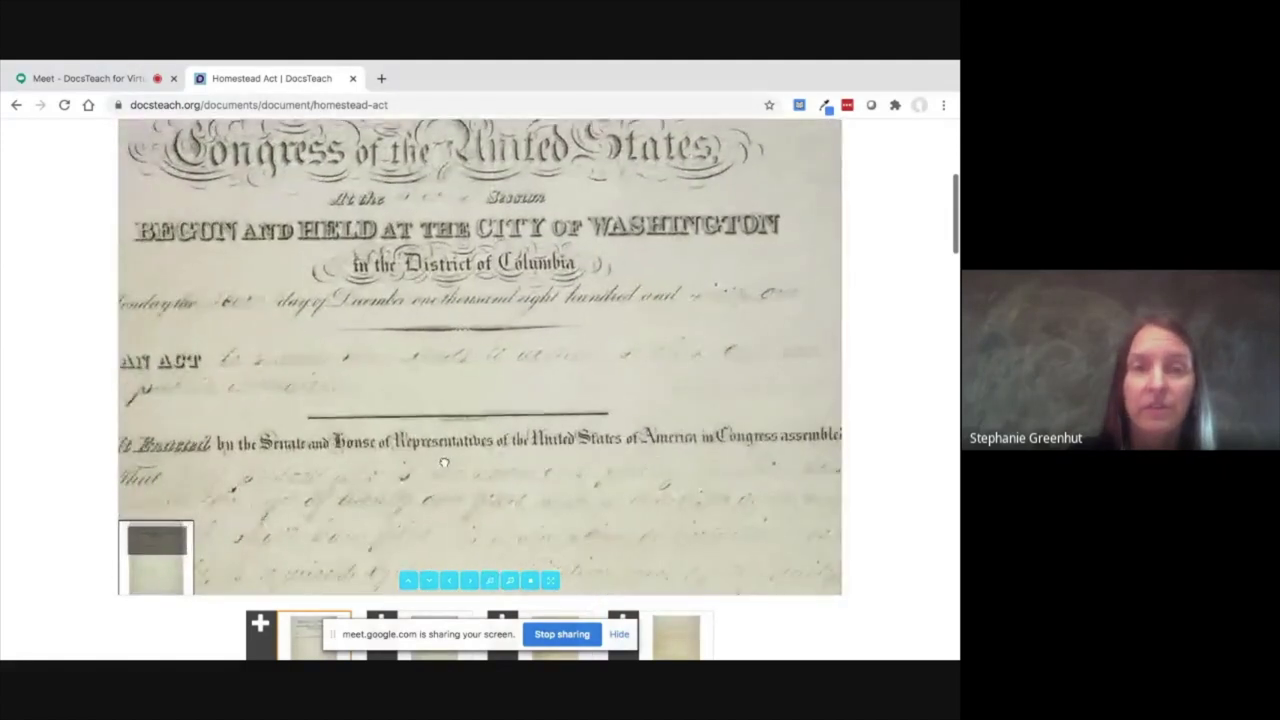
{"action": "left_click_drag", "start_coordinate": [444, 462], "coordinate": [501, 443]}
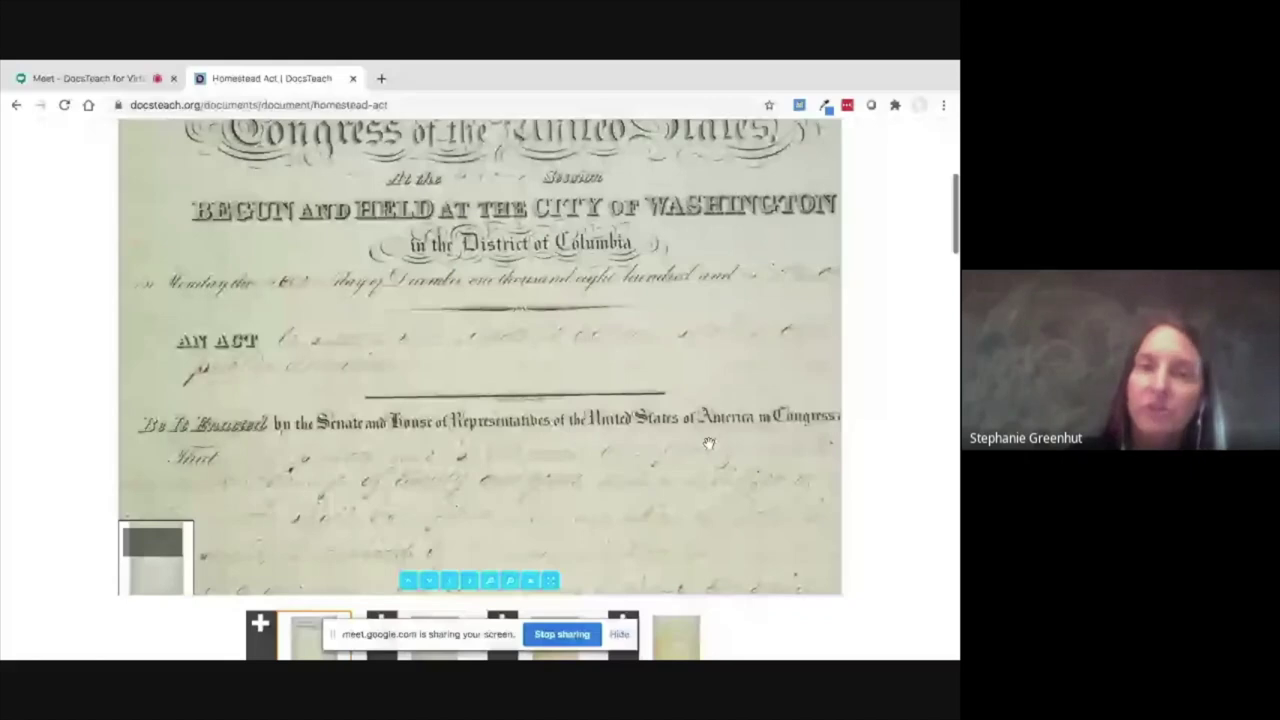
View the Homestead Act's second, third and fourth page images.
{"action": "scroll", "coordinate": [880, 440], "scroll_direction": "down", "scroll_amount": 1}
{"action": "left_click", "coordinate": [449, 574]}
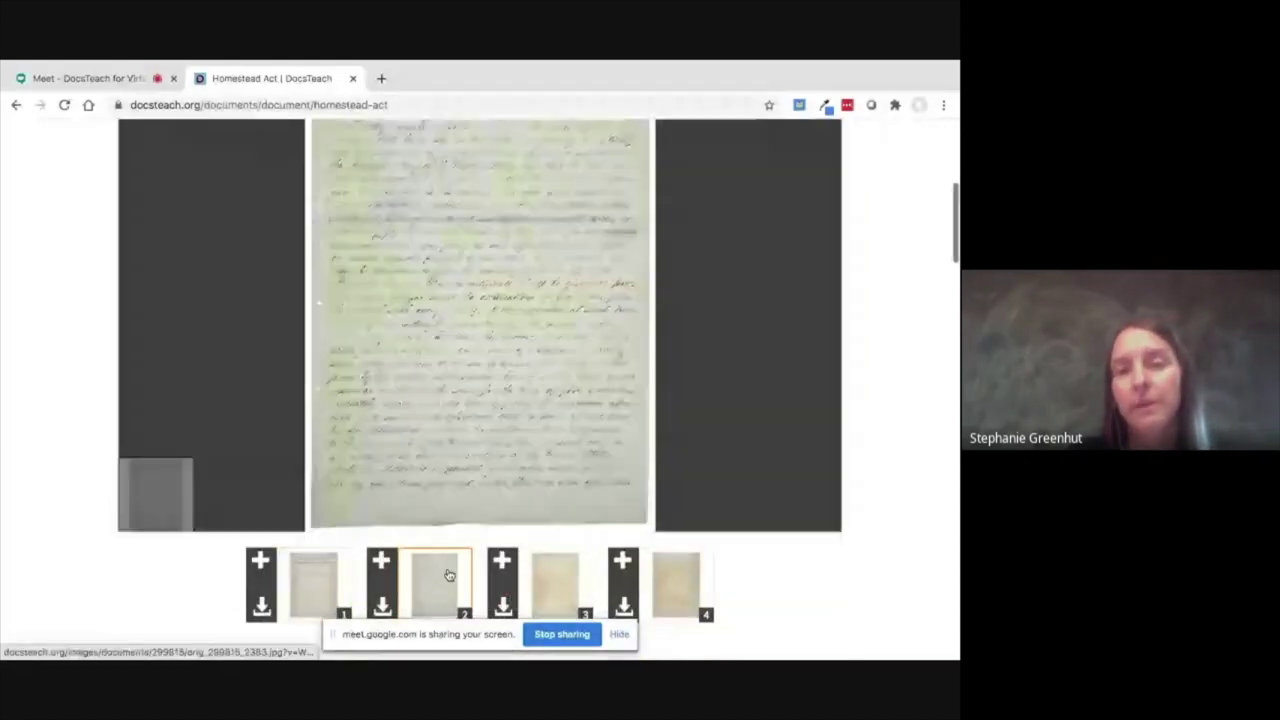
{"action": "left_click", "coordinate": [571, 591]}
{"action": "left_click", "coordinate": [674, 593]}
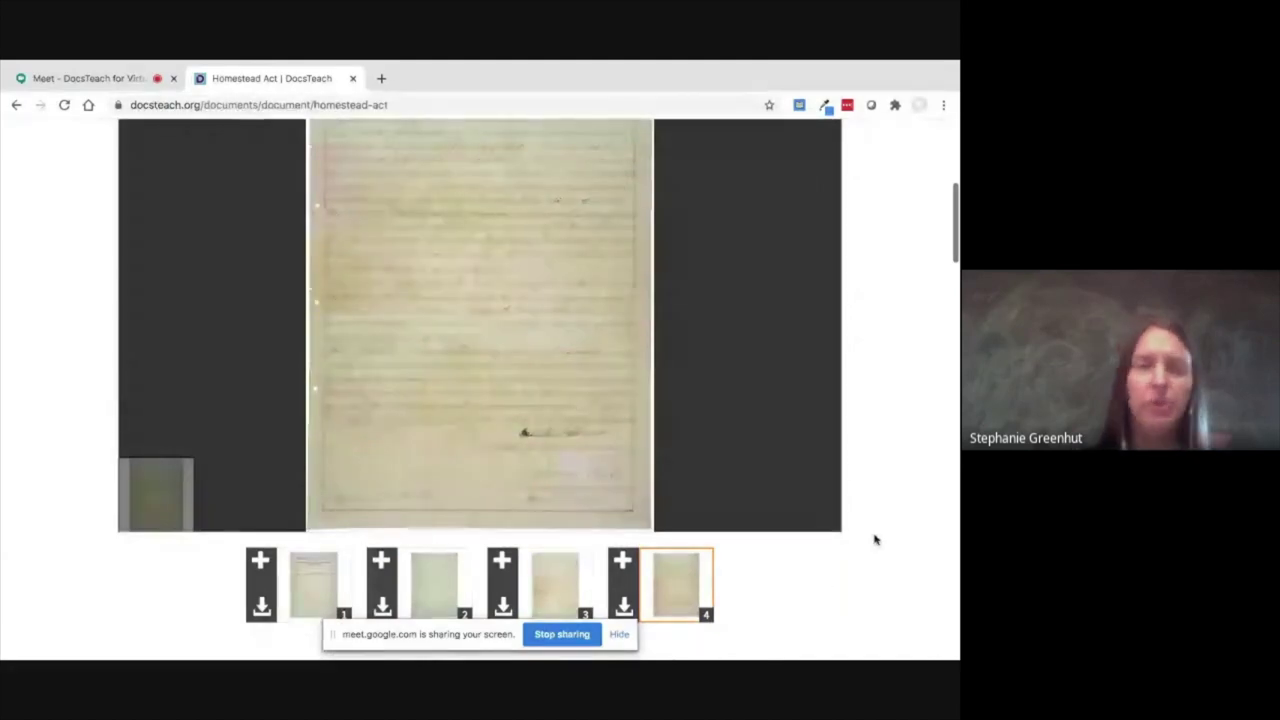
Read down through the Homestead Act's background, citation and related activities.
{"action": "scroll", "coordinate": [865, 538], "scroll_direction": "down", "scroll_amount": 1}
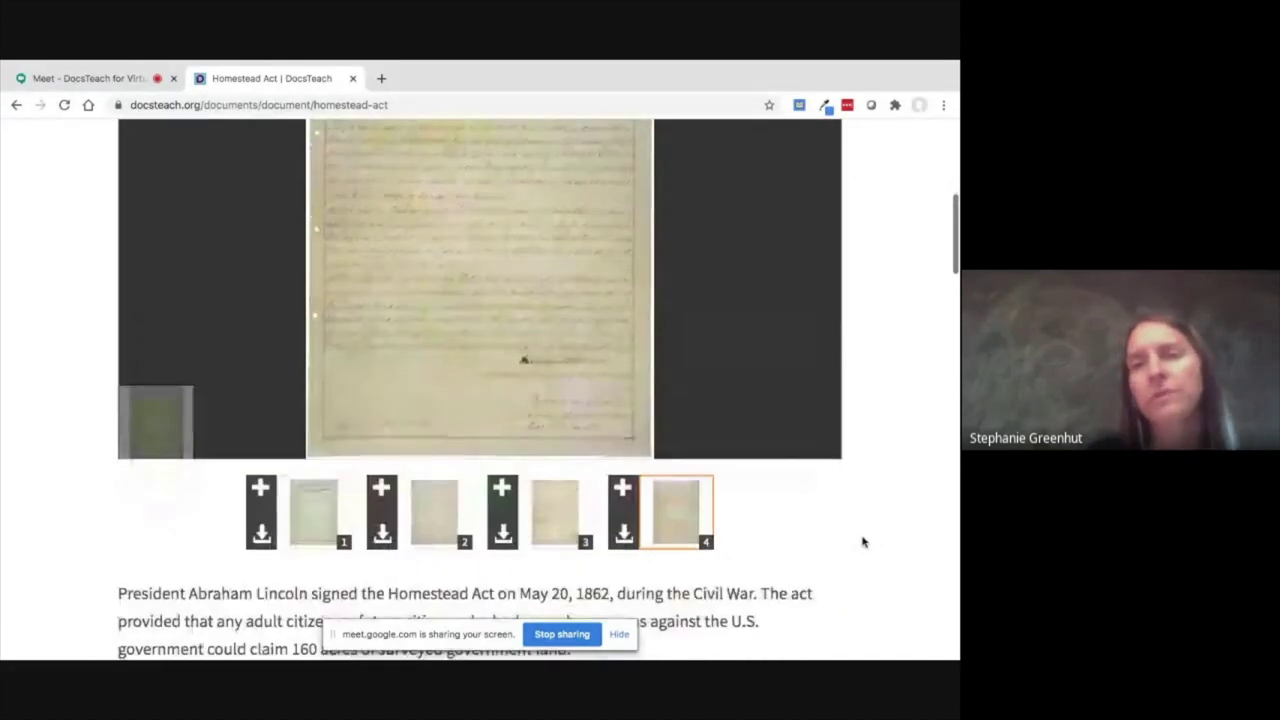
{"action": "scroll", "coordinate": [863, 540], "scroll_direction": "down", "scroll_amount": 2}
{"action": "scroll", "coordinate": [863, 541], "scroll_direction": "down", "scroll_amount": 1}
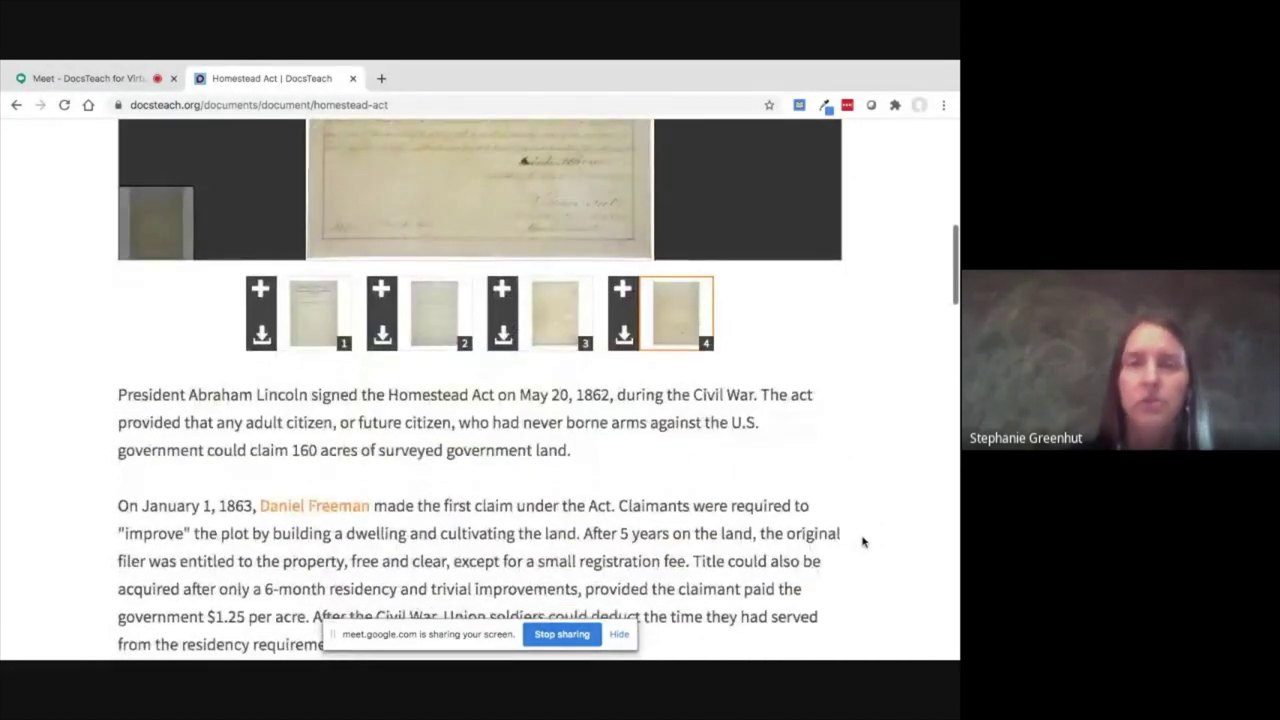
{"action": "scroll", "coordinate": [863, 541], "scroll_direction": "down", "scroll_amount": 2}
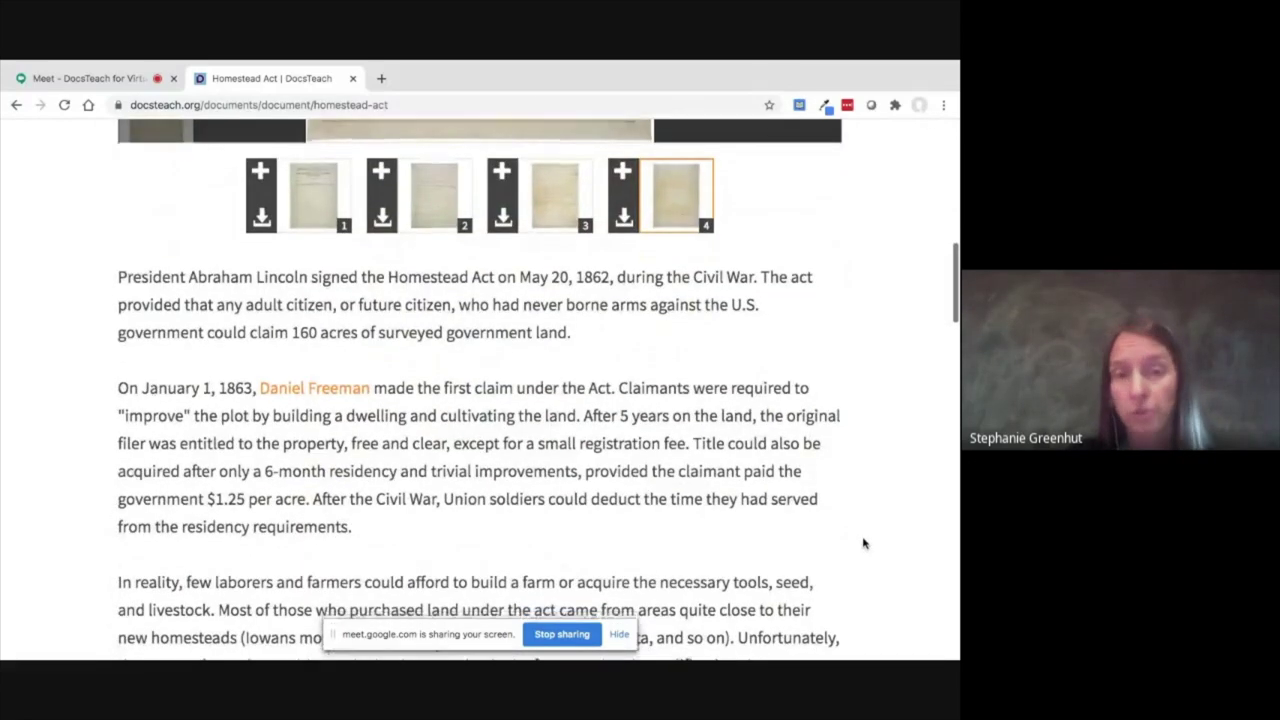
{"action": "scroll", "coordinate": [864, 543], "scroll_direction": "down", "scroll_amount": 2}
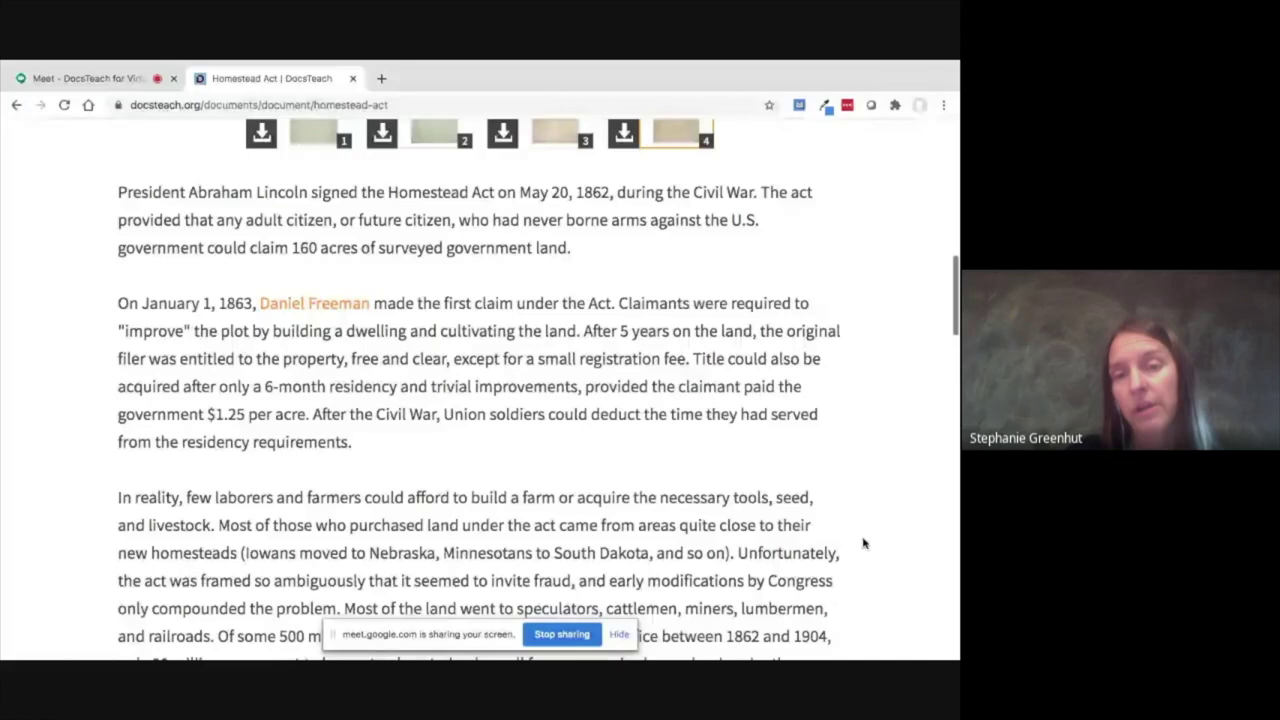
{"action": "scroll", "coordinate": [864, 543], "scroll_direction": "down", "scroll_amount": 7}
{"action": "scroll", "coordinate": [864, 543], "scroll_direction": "down", "scroll_amount": 1}
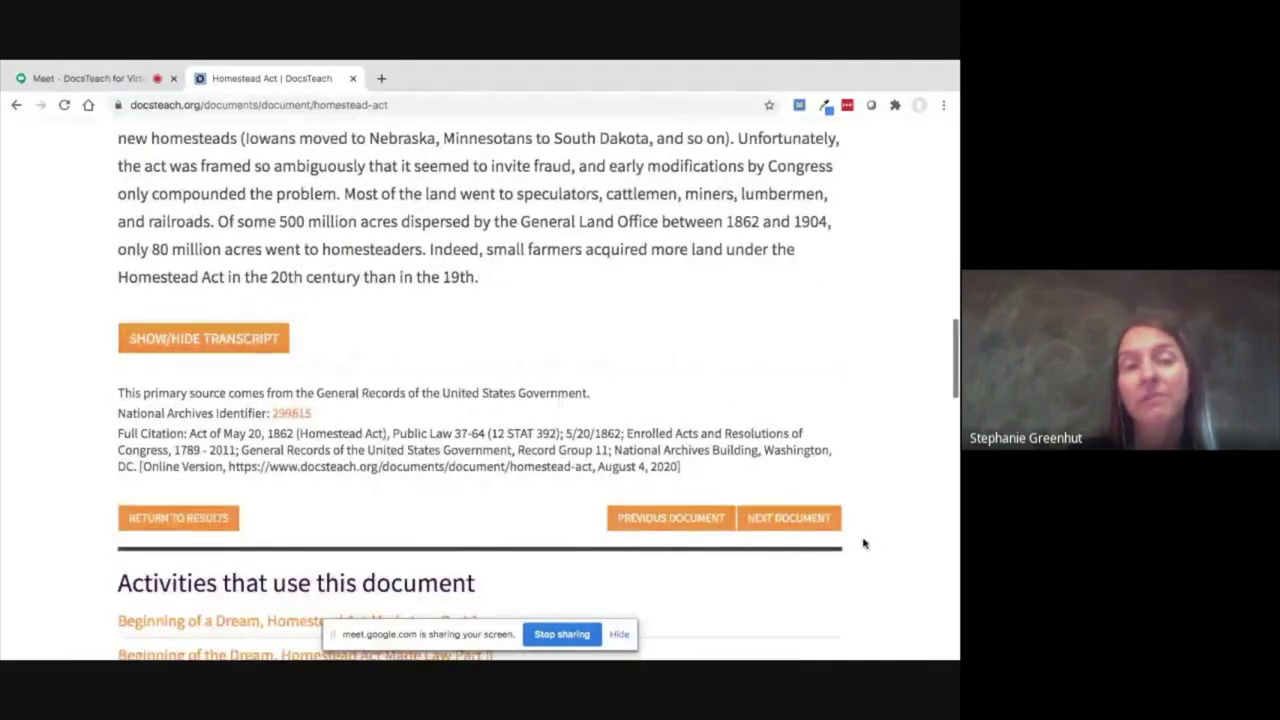
Show the Homestead Act transcript, read through it, then hide it again.
{"action": "left_click", "coordinate": [249, 341]}
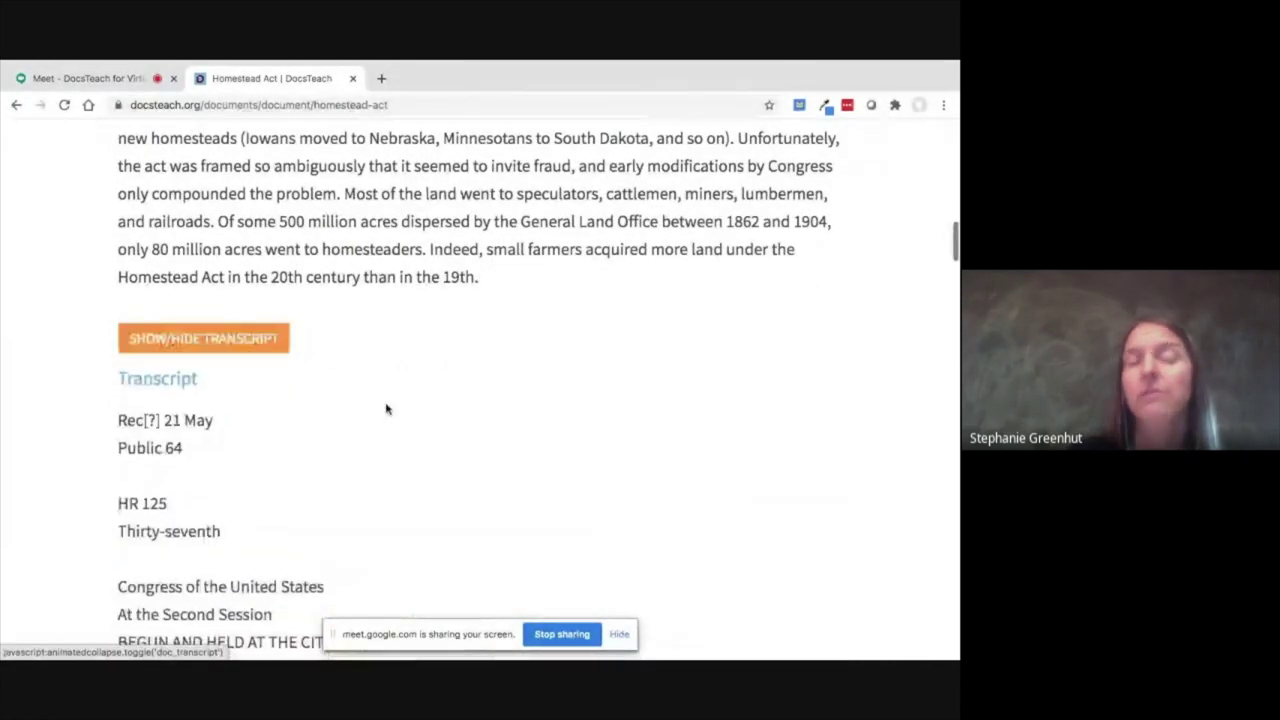
{"action": "scroll", "coordinate": [386, 409], "scroll_direction": "down", "scroll_amount": 4}
{"action": "scroll", "coordinate": [386, 409], "scroll_direction": "down", "scroll_amount": 4}
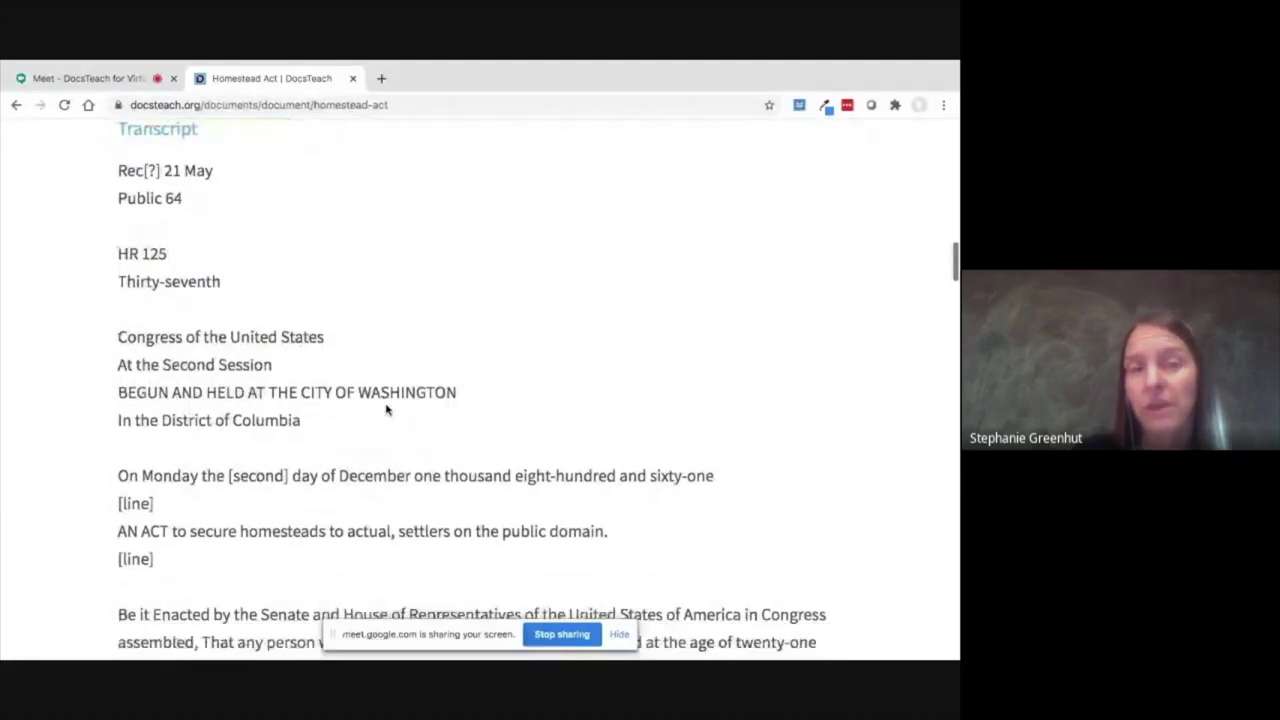
{"action": "scroll", "coordinate": [386, 409], "scroll_direction": "down", "scroll_amount": 4}
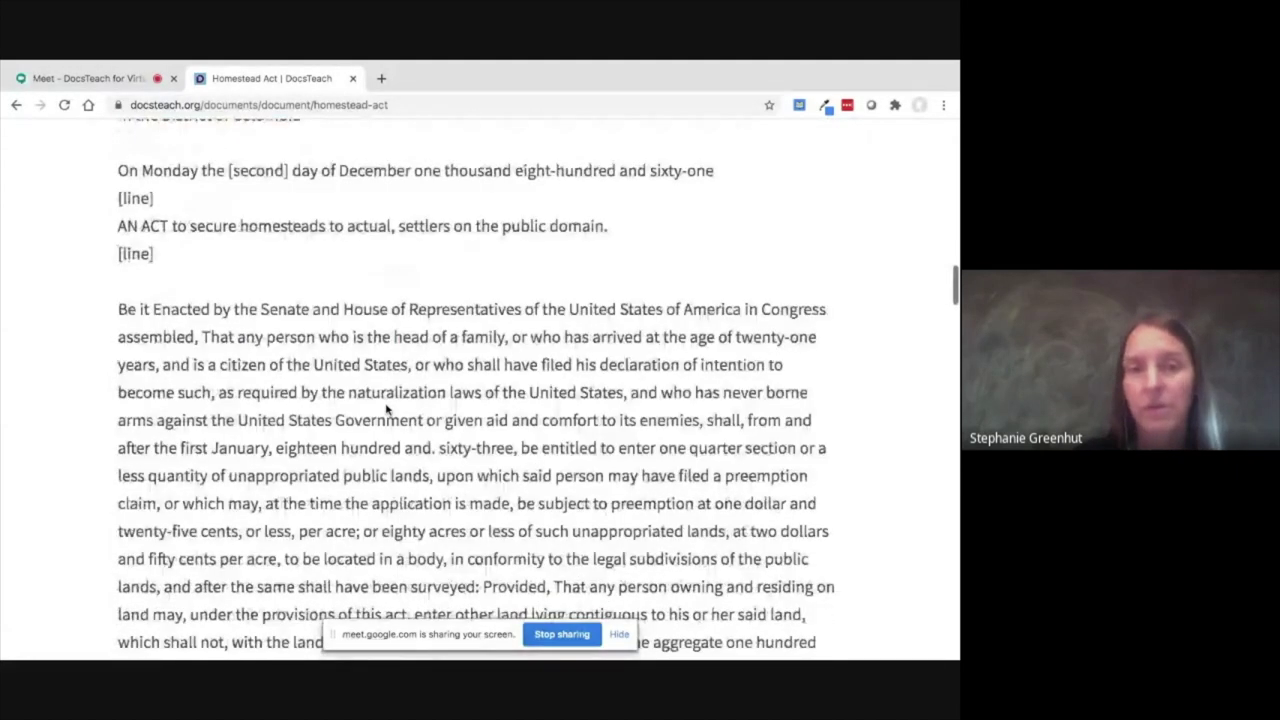
{"action": "scroll", "coordinate": [386, 405], "scroll_direction": "down", "scroll_amount": 6}
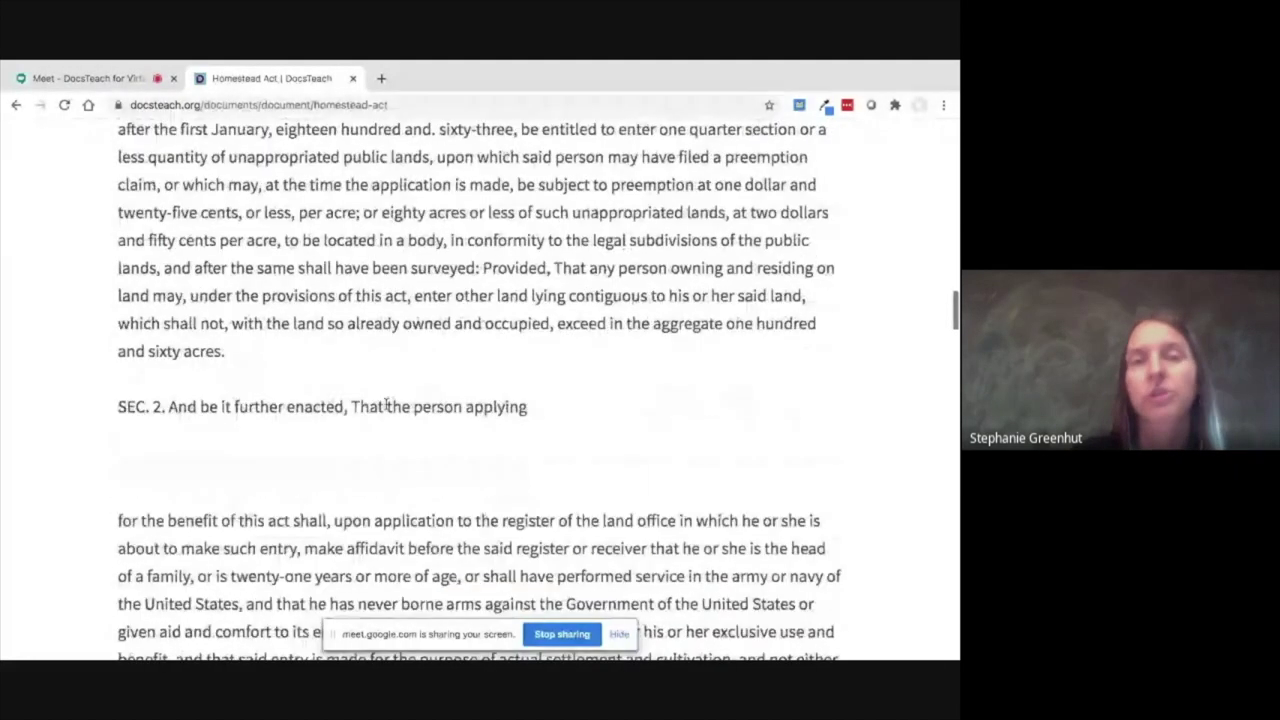
{"action": "scroll", "coordinate": [386, 405], "scroll_direction": "up", "scroll_amount": 18}
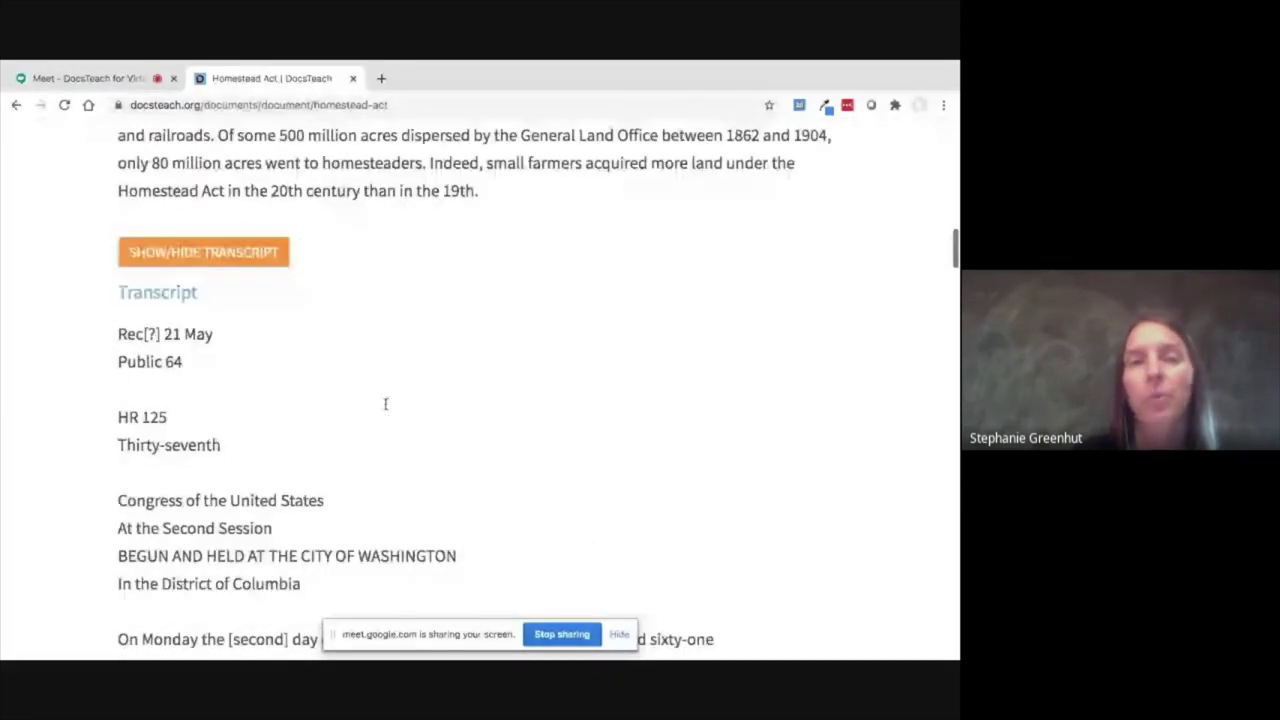
{"action": "left_click", "coordinate": [203, 263]}
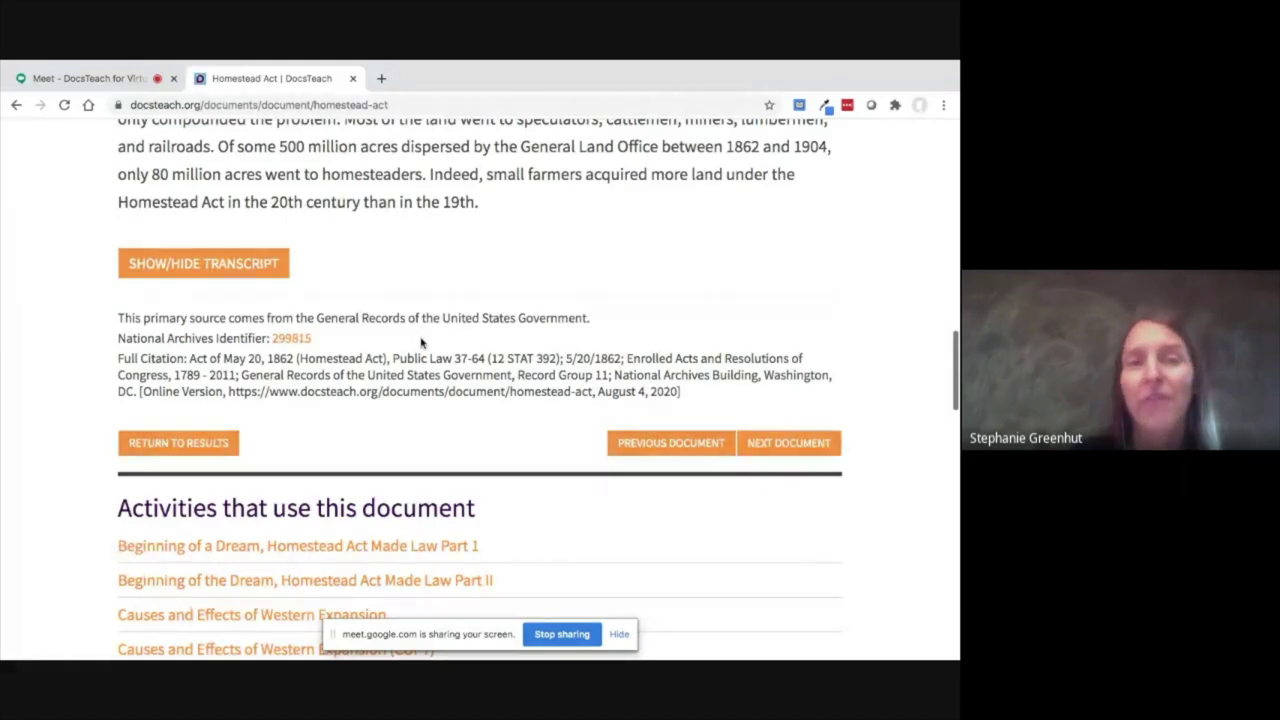
{"action": "scroll", "coordinate": [421, 343], "scroll_direction": "down", "scroll_amount": 2}
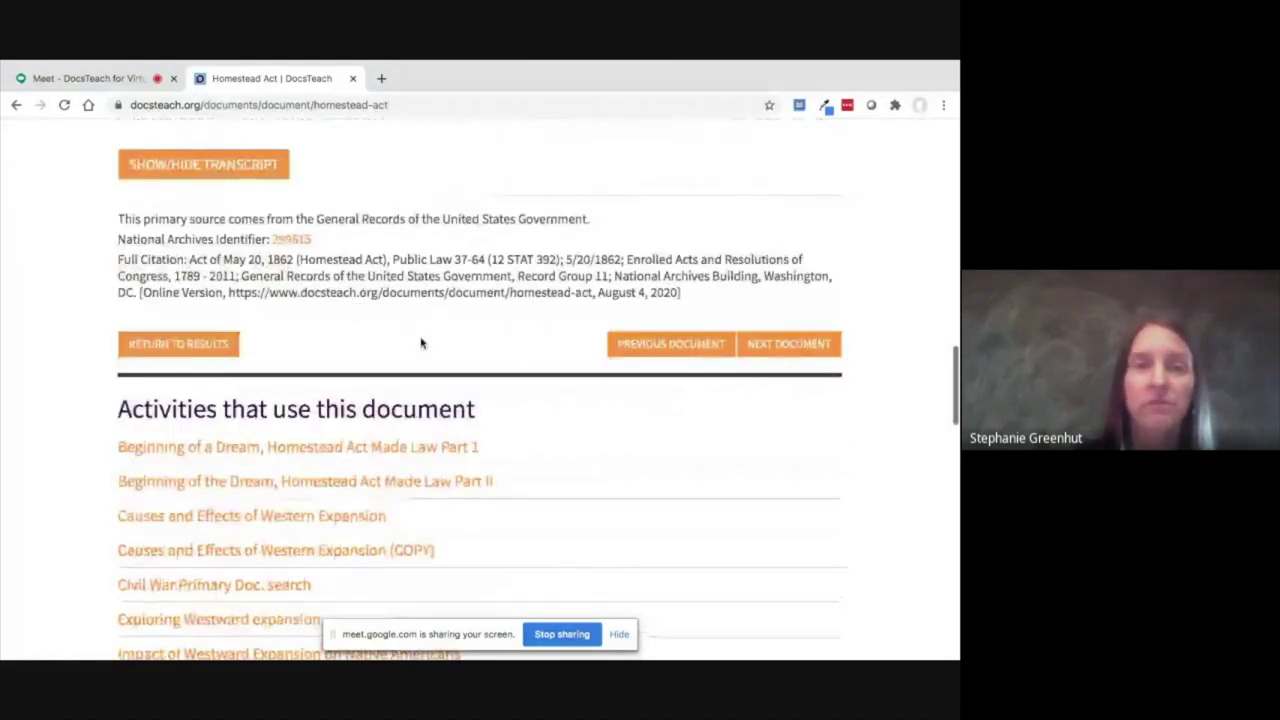
{"action": "scroll", "coordinate": [446, 346], "scroll_direction": "down", "scroll_amount": 2}
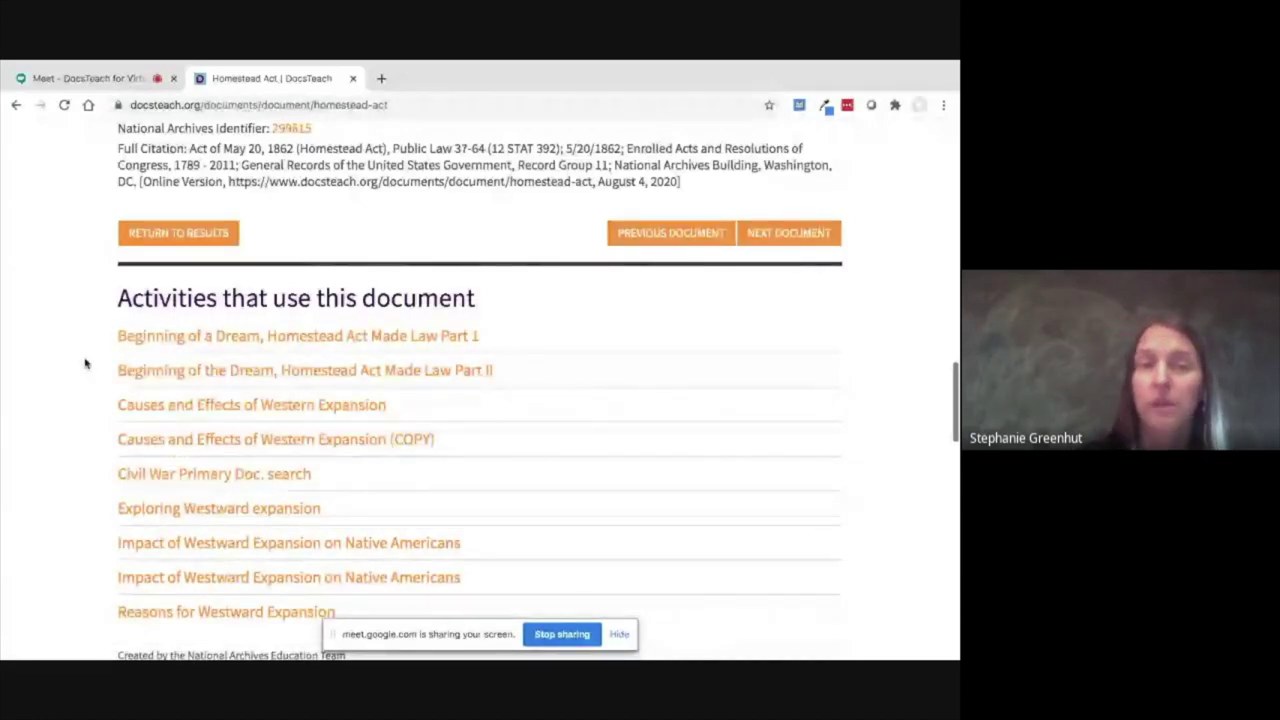
{"action": "scroll", "coordinate": [85, 363], "scroll_direction": "down", "scroll_amount": 2}
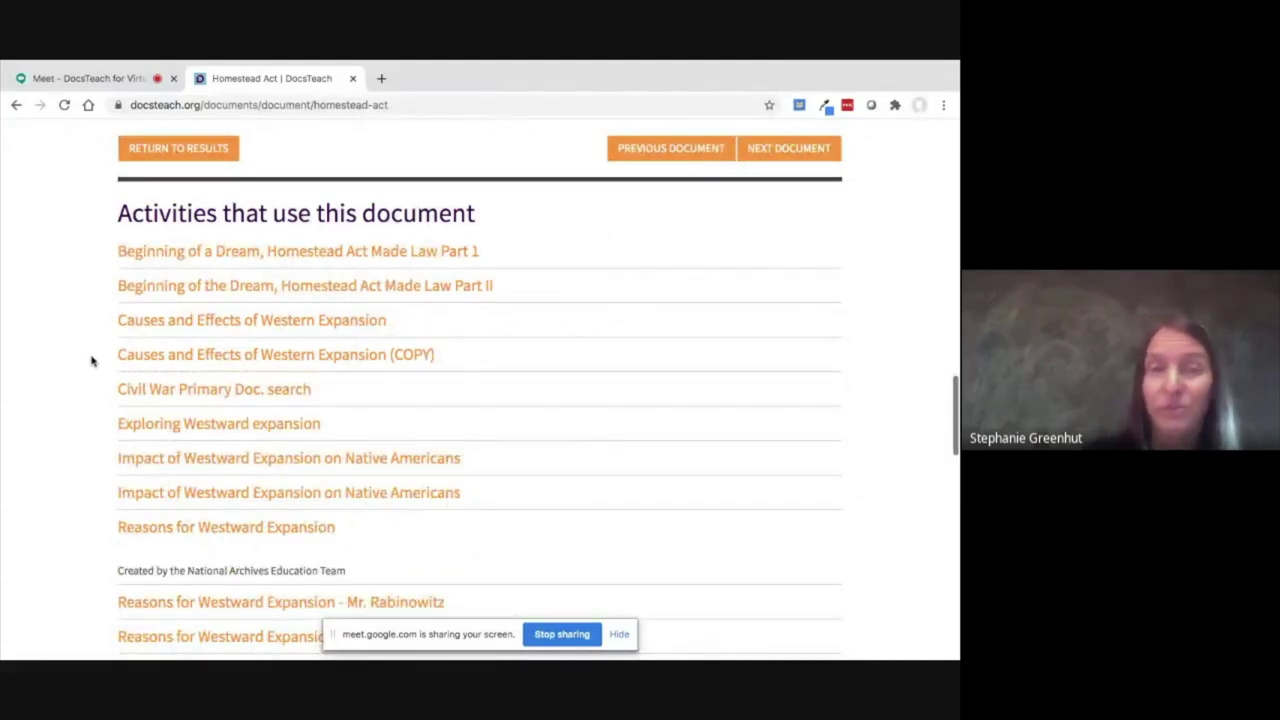
{"action": "scroll", "coordinate": [92, 360], "scroll_direction": "down", "scroll_amount": 3}
{"action": "scroll", "coordinate": [92, 360], "scroll_direction": "up", "scroll_amount": 2}
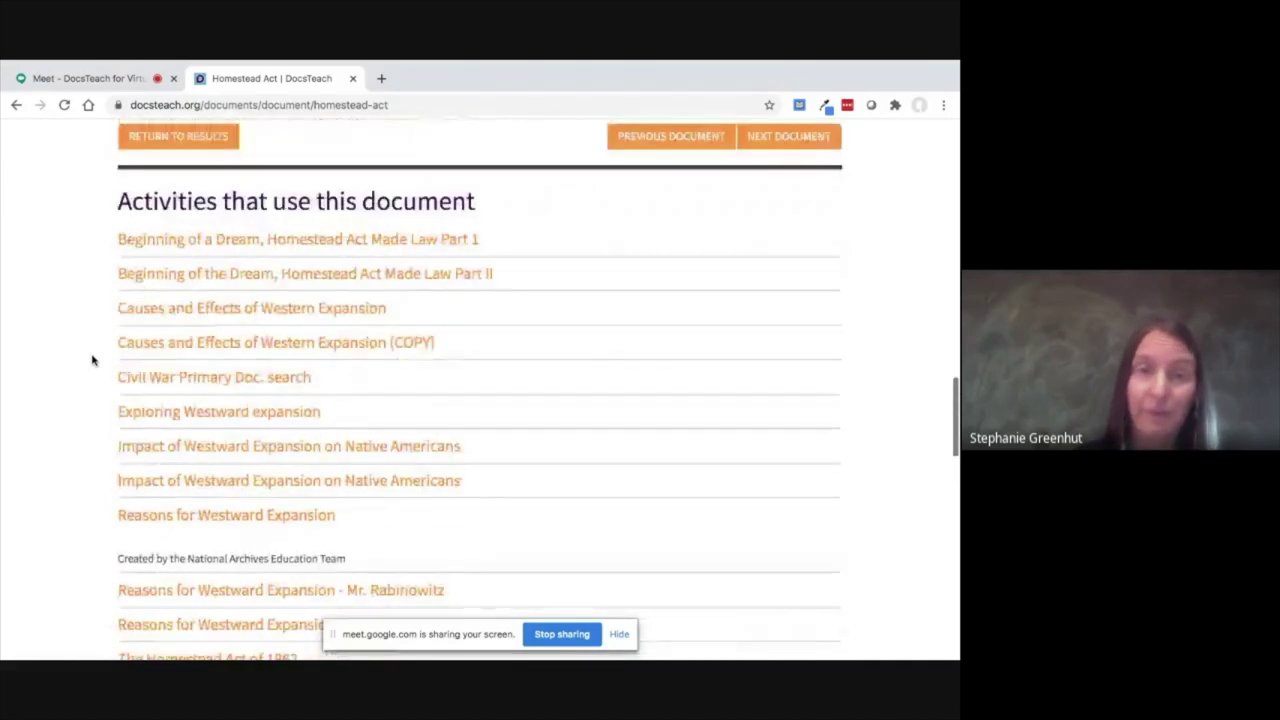
{"action": "scroll", "coordinate": [92, 360], "scroll_direction": "down", "scroll_amount": 2}
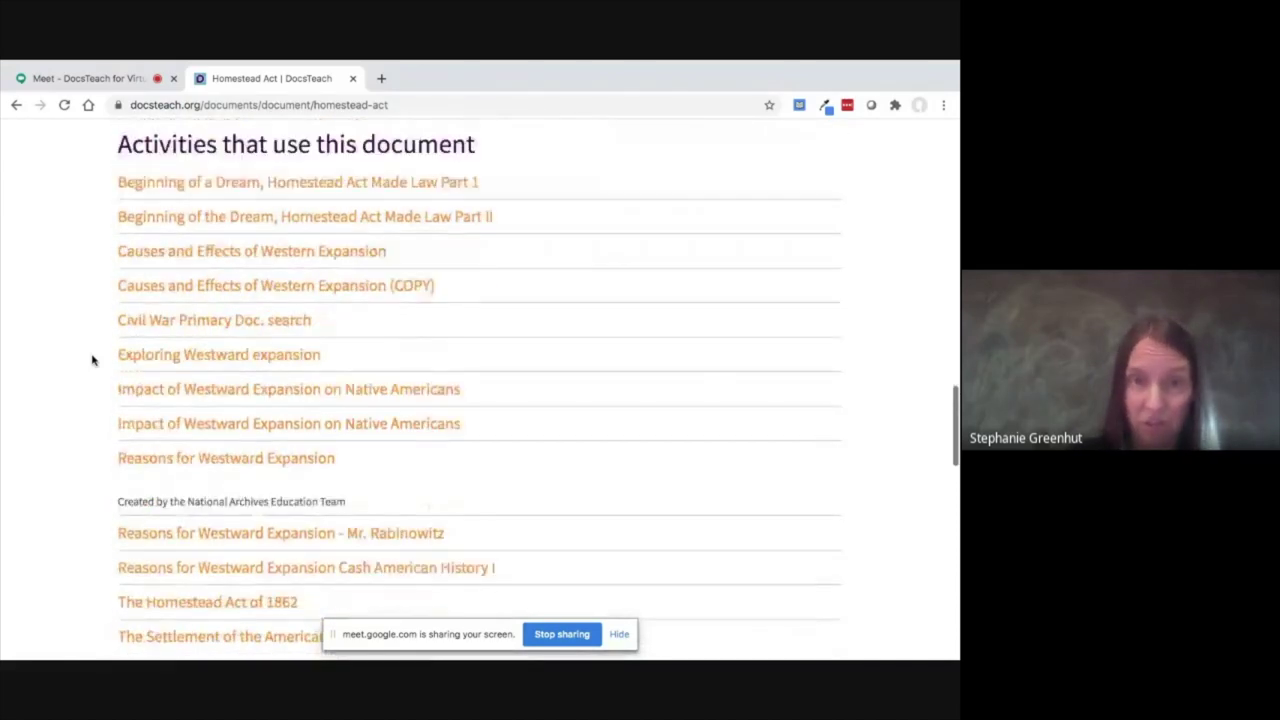
{"action": "scroll", "coordinate": [92, 360], "scroll_direction": "down", "scroll_amount": 5}
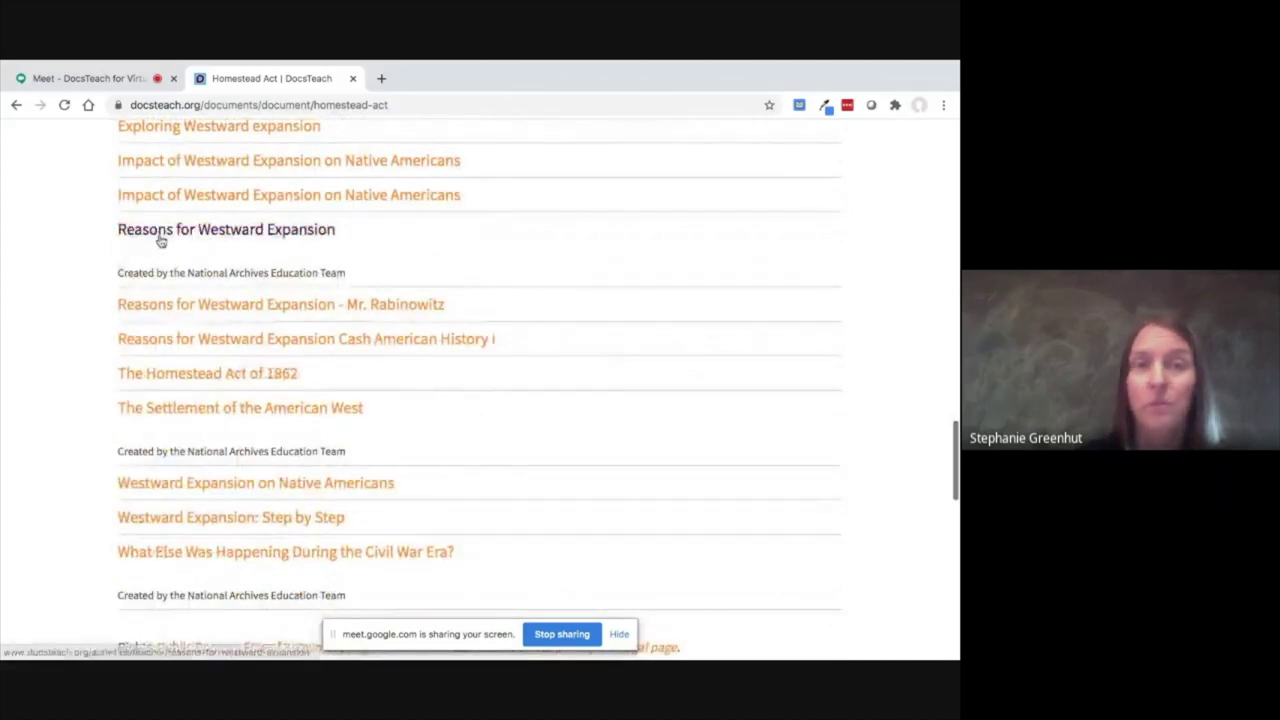
{"action": "scroll", "coordinate": [77, 360], "scroll_direction": "down", "scroll_amount": 3}
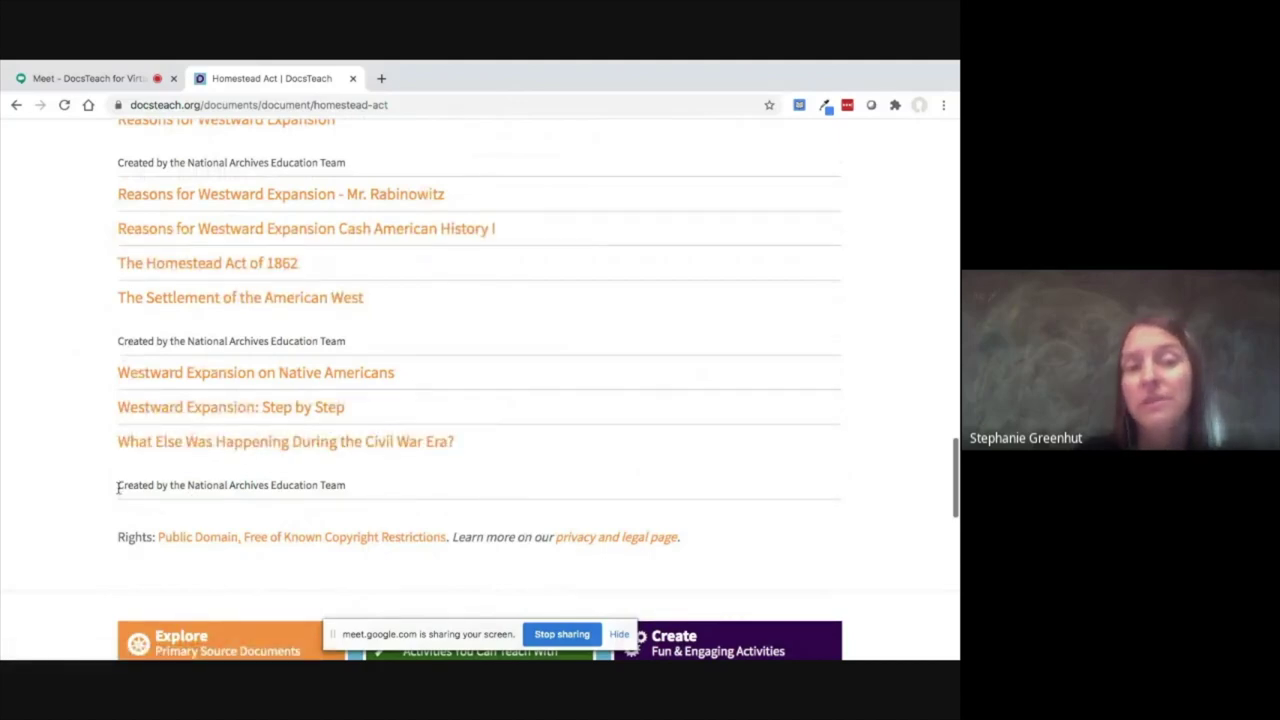
{"action": "left_click_drag", "start_coordinate": [118, 487], "coordinate": [355, 494]}
{"action": "left_click", "coordinate": [374, 490]}
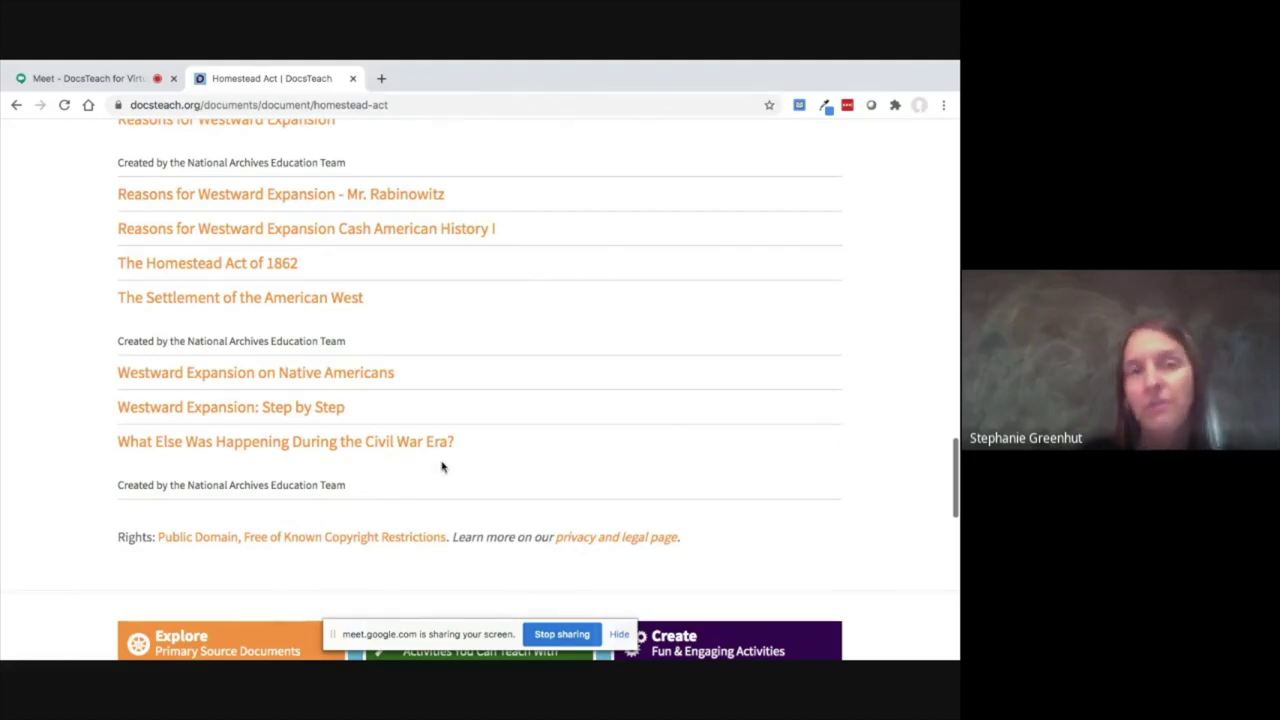
{"action": "scroll", "coordinate": [474, 403], "scroll_direction": "up", "scroll_amount": 3}
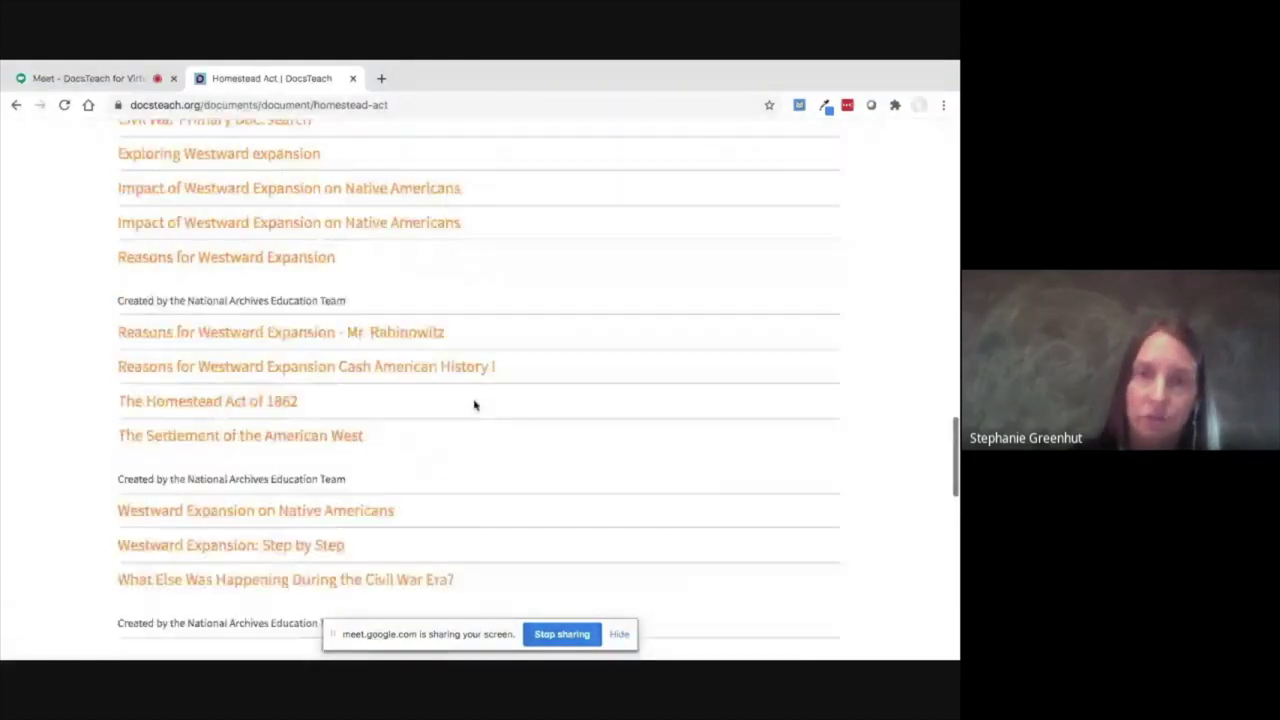
{"action": "scroll", "coordinate": [474, 404], "scroll_direction": "up", "scroll_amount": 15}
{"action": "scroll", "coordinate": [474, 404], "scroll_direction": "up", "scroll_amount": 12}
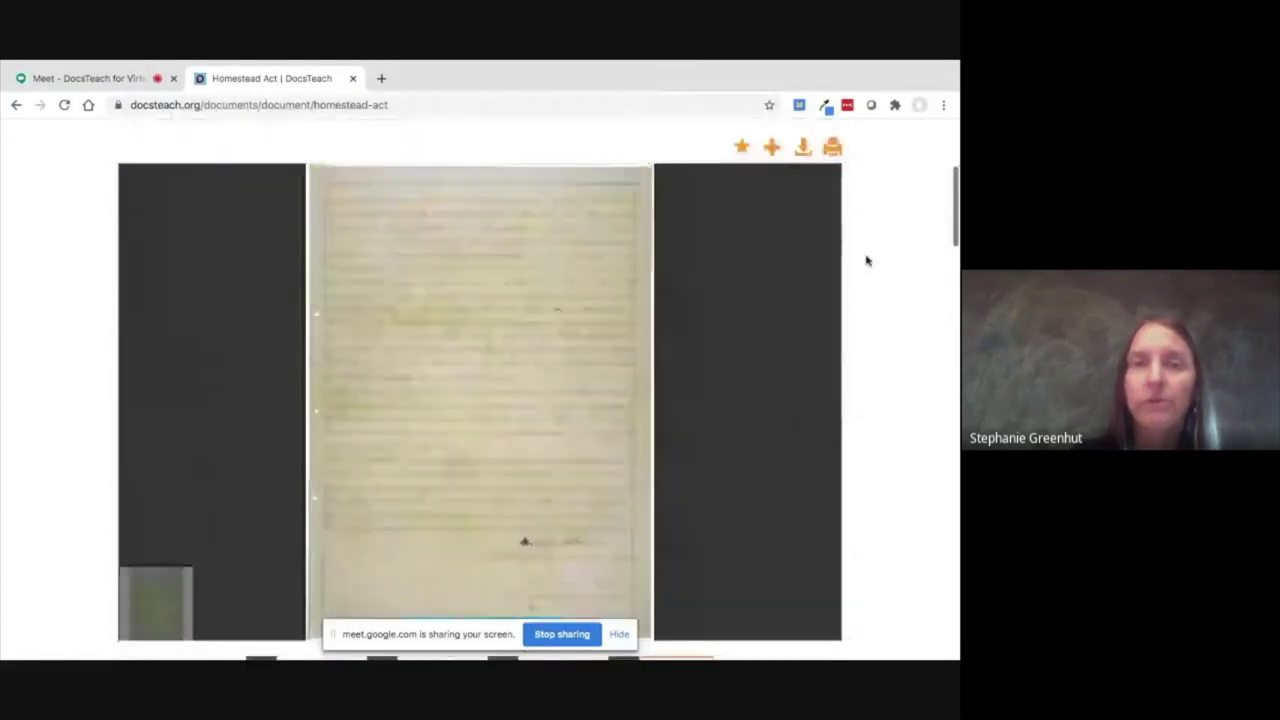
{"action": "scroll", "coordinate": [867, 260], "scroll_direction": "up", "scroll_amount": 5}
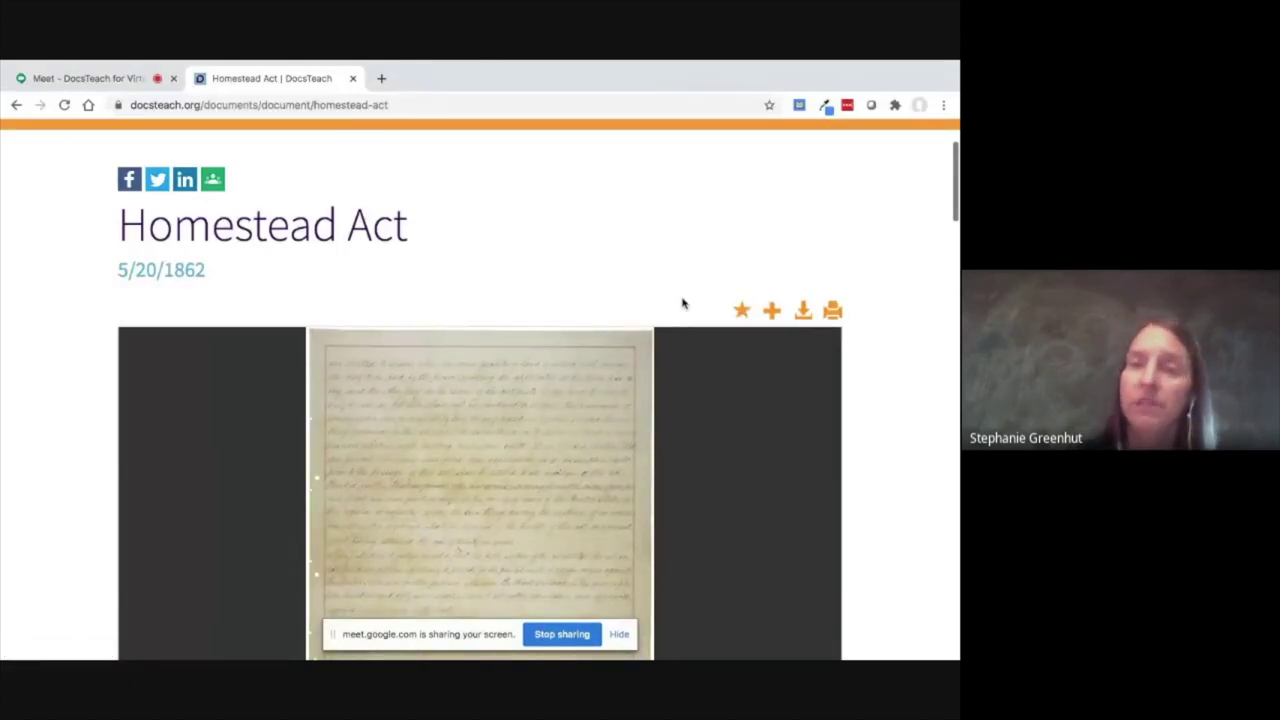
{"action": "scroll", "coordinate": [682, 302], "scroll_direction": "down", "scroll_amount": 1}
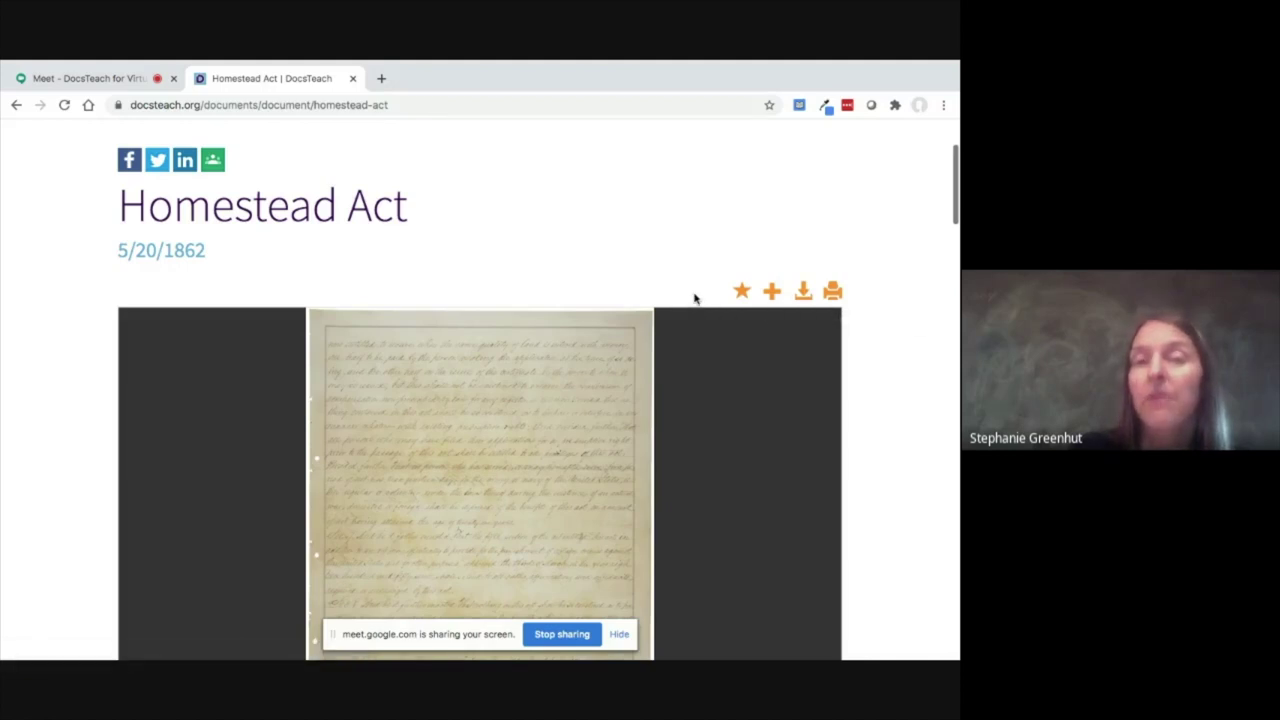
{"action": "scroll", "coordinate": [698, 298], "scroll_direction": "down", "scroll_amount": 1}
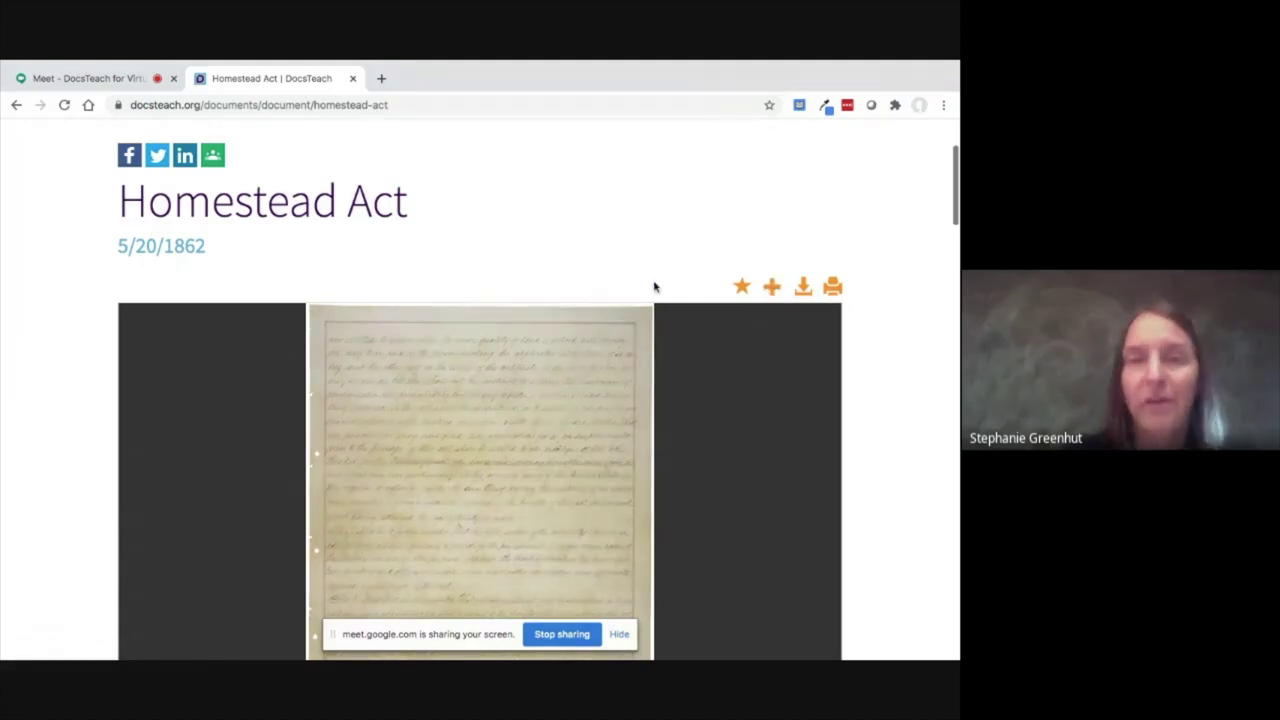
Add the Homestead Act to favorites, placing it in a newly created folder.
{"action": "left_click", "coordinate": [741, 288]}
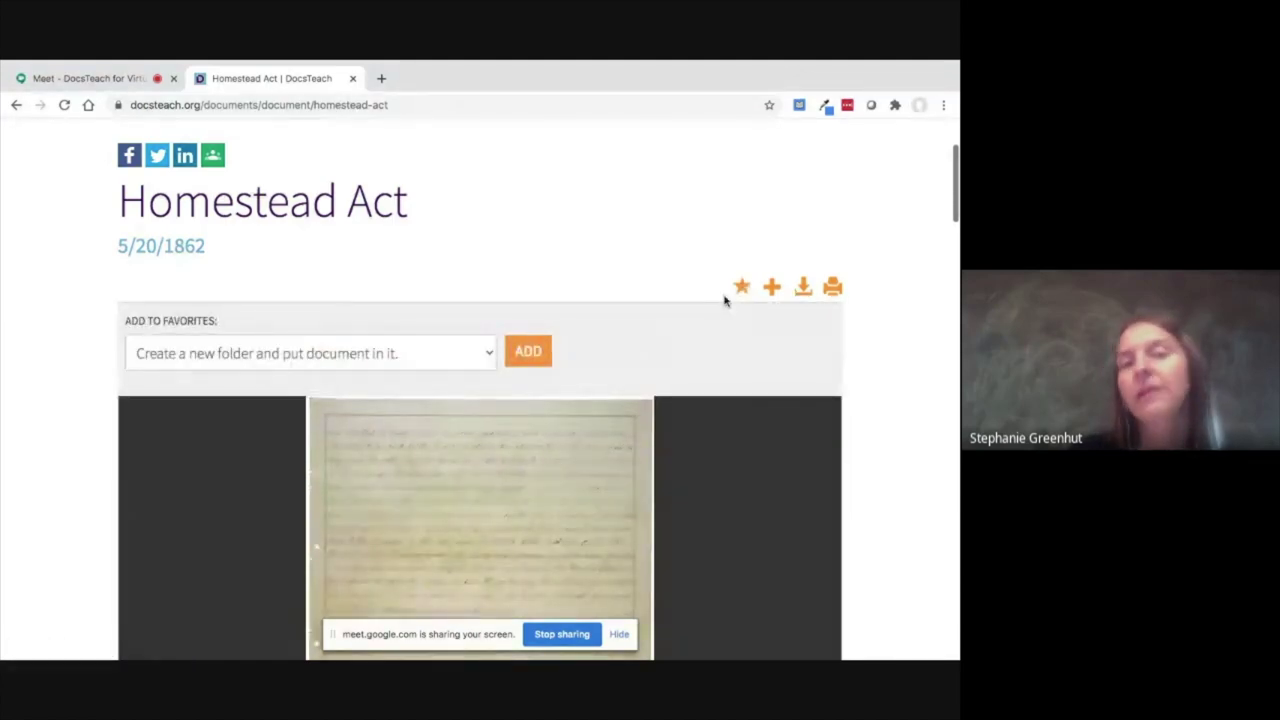
{"action": "left_click", "coordinate": [489, 353]}
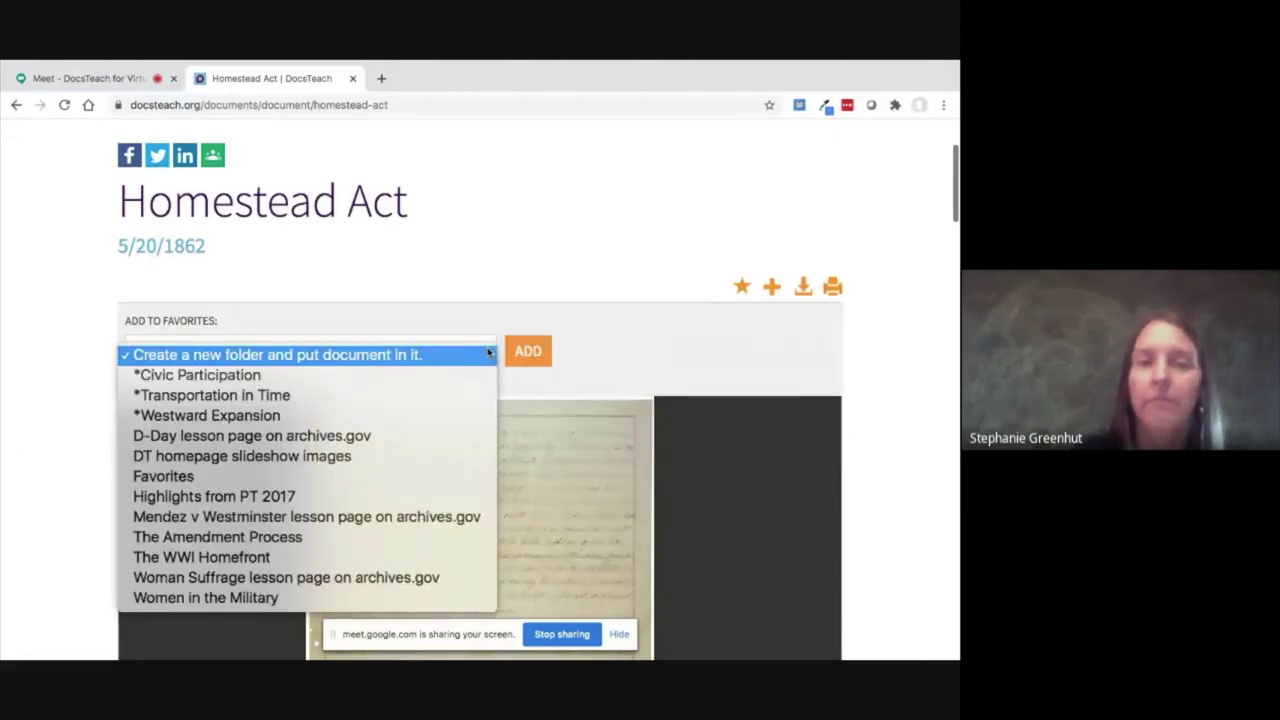
{"action": "left_click", "coordinate": [437, 318]}
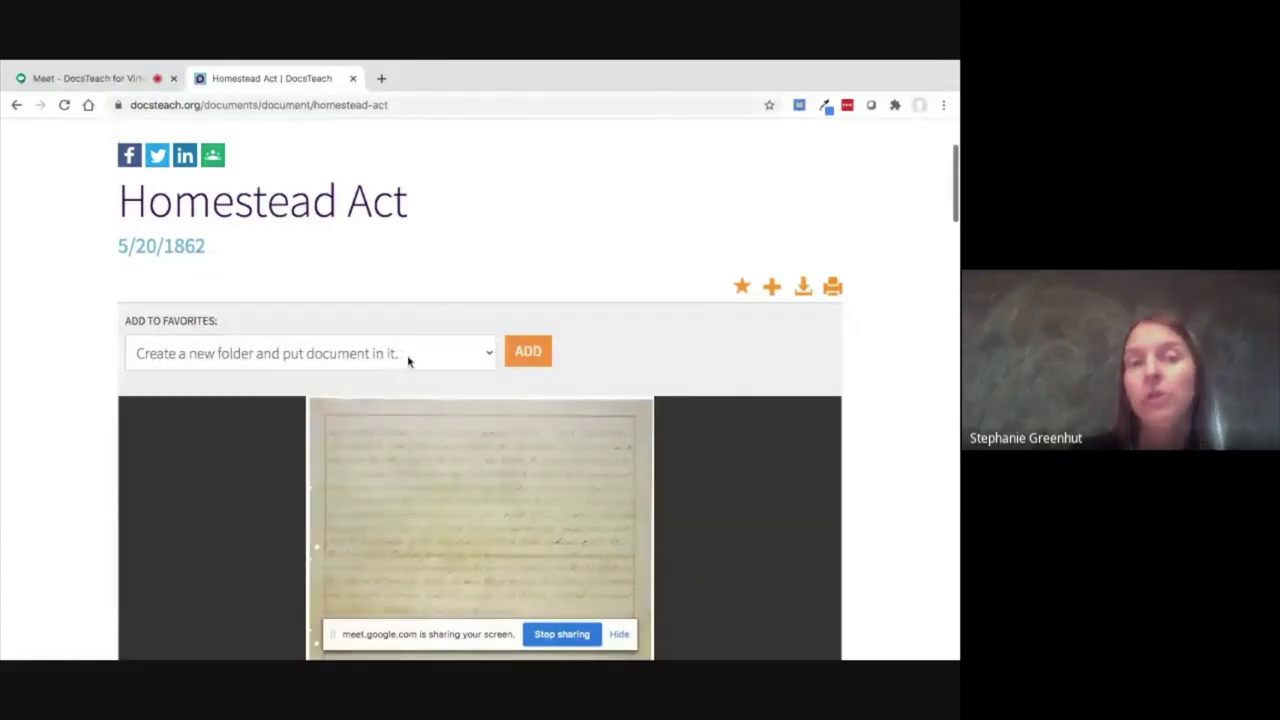
{"action": "left_click", "coordinate": [524, 352]}
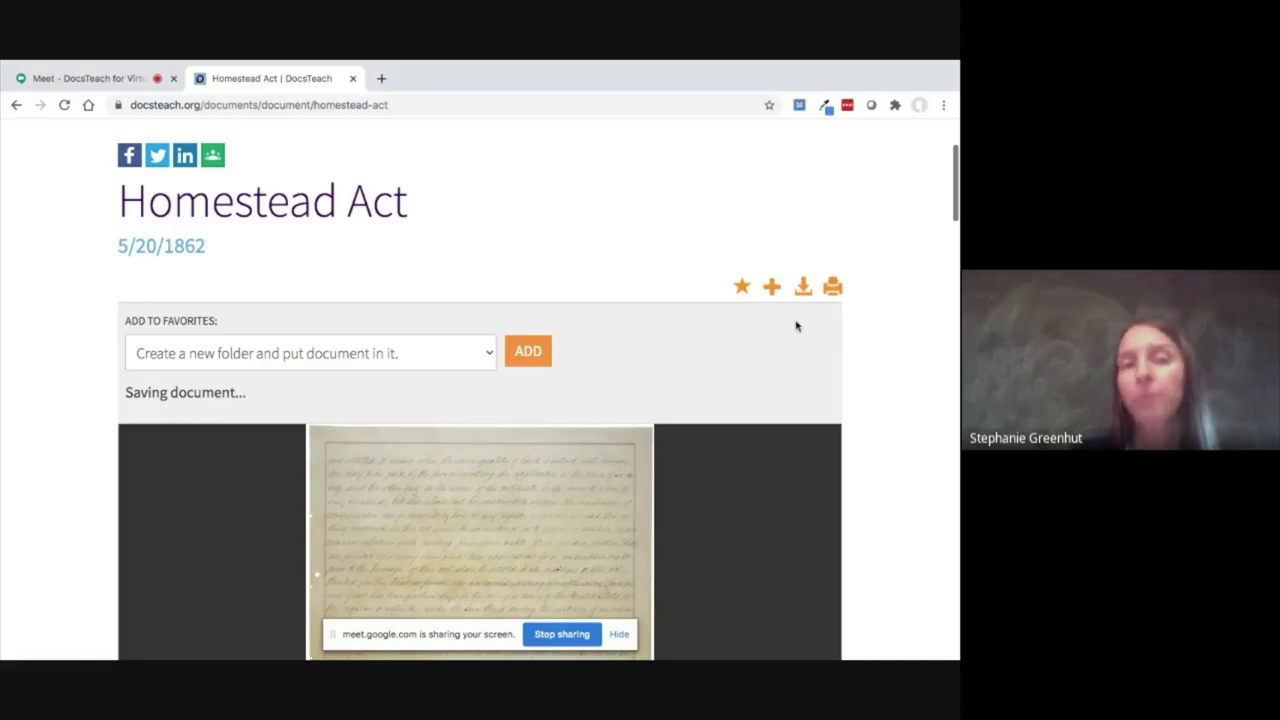
{"action": "scroll", "coordinate": [889, 354], "scroll_direction": "down", "scroll_amount": 5}
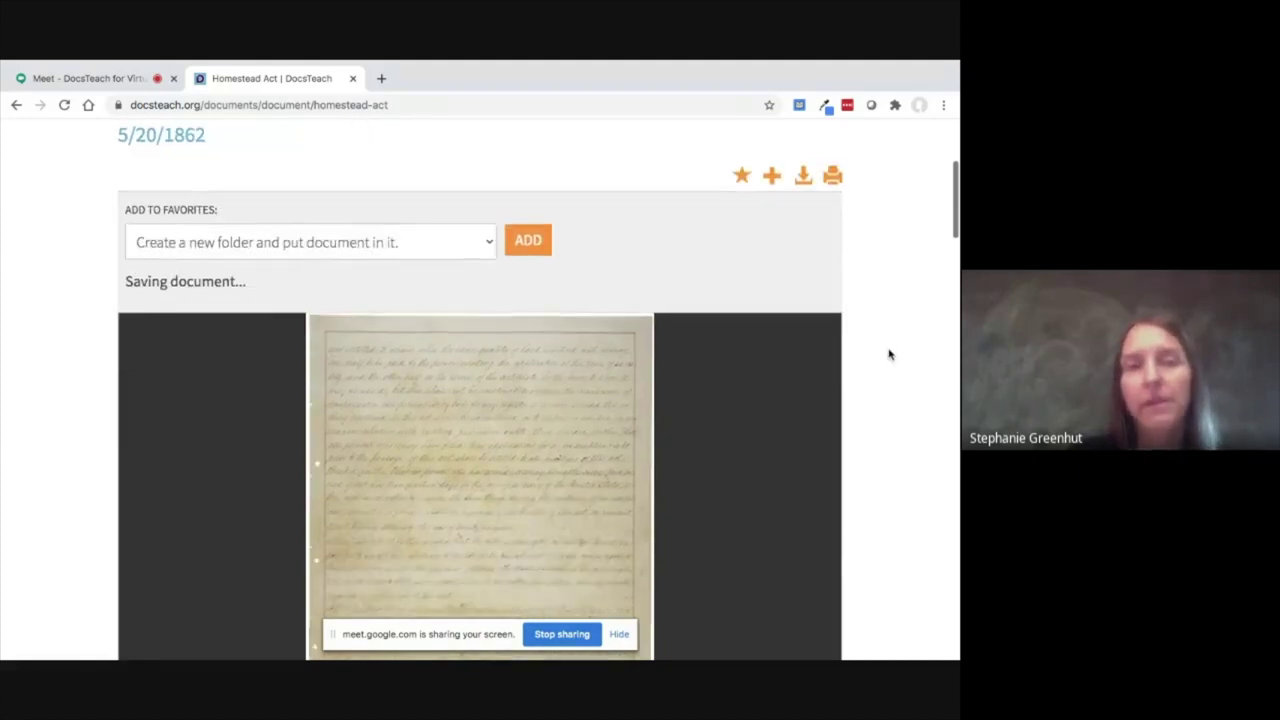
Look up Daniel Freeman's documents and open his Homestead Application No. 1.
{"action": "scroll", "coordinate": [889, 354], "scroll_direction": "down", "scroll_amount": 3}
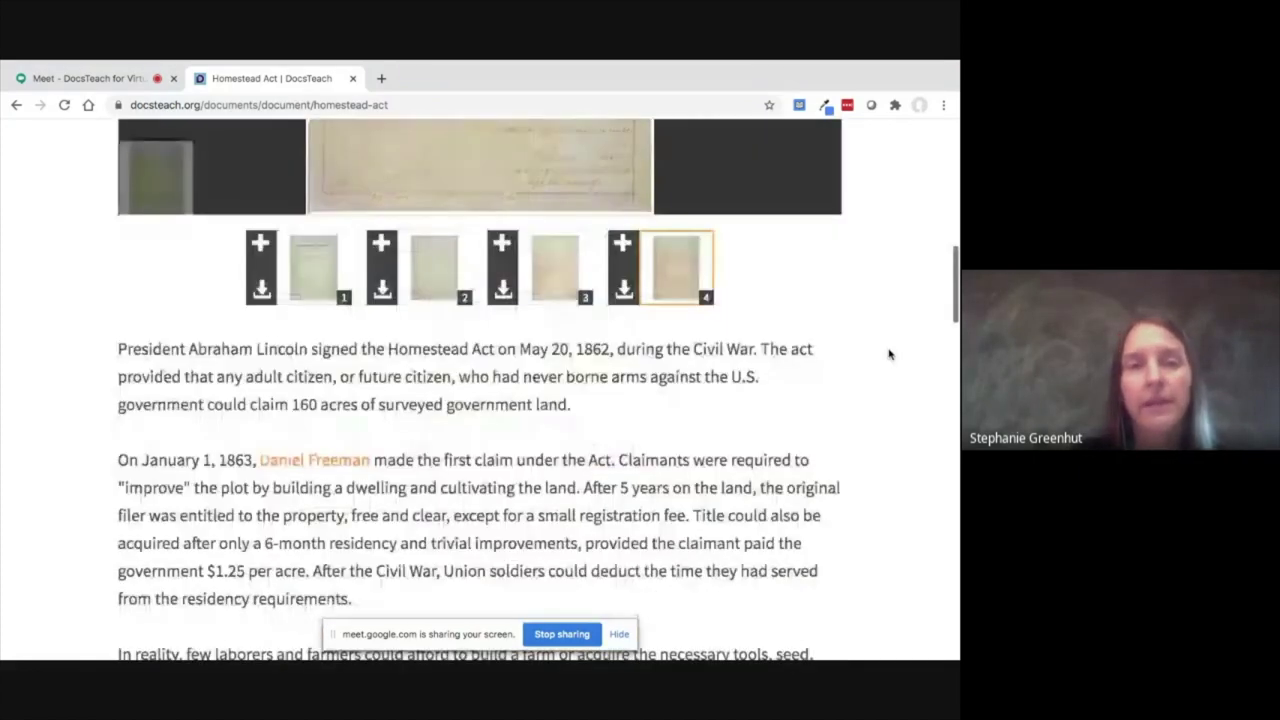
{"action": "scroll", "coordinate": [889, 354], "scroll_direction": "down", "scroll_amount": 2}
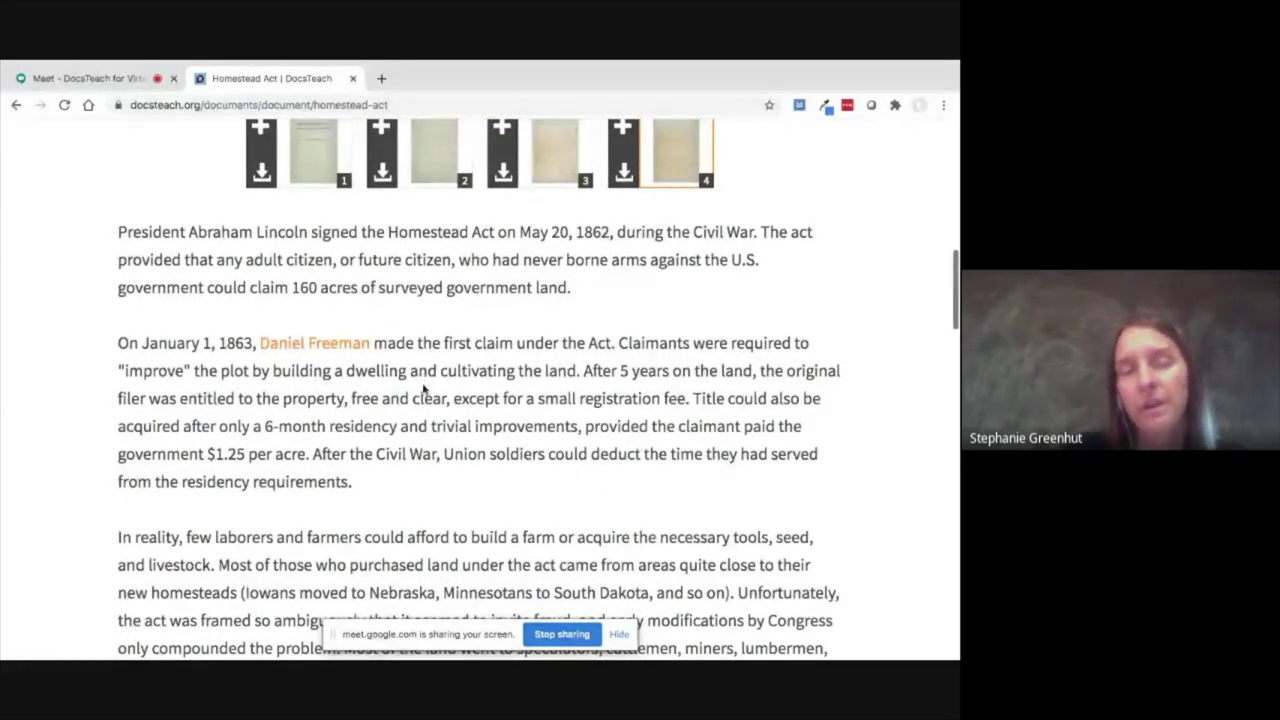
{"action": "scroll", "coordinate": [421, 378], "scroll_direction": "up", "scroll_amount": 1}
{"action": "left_click", "coordinate": [335, 385]}
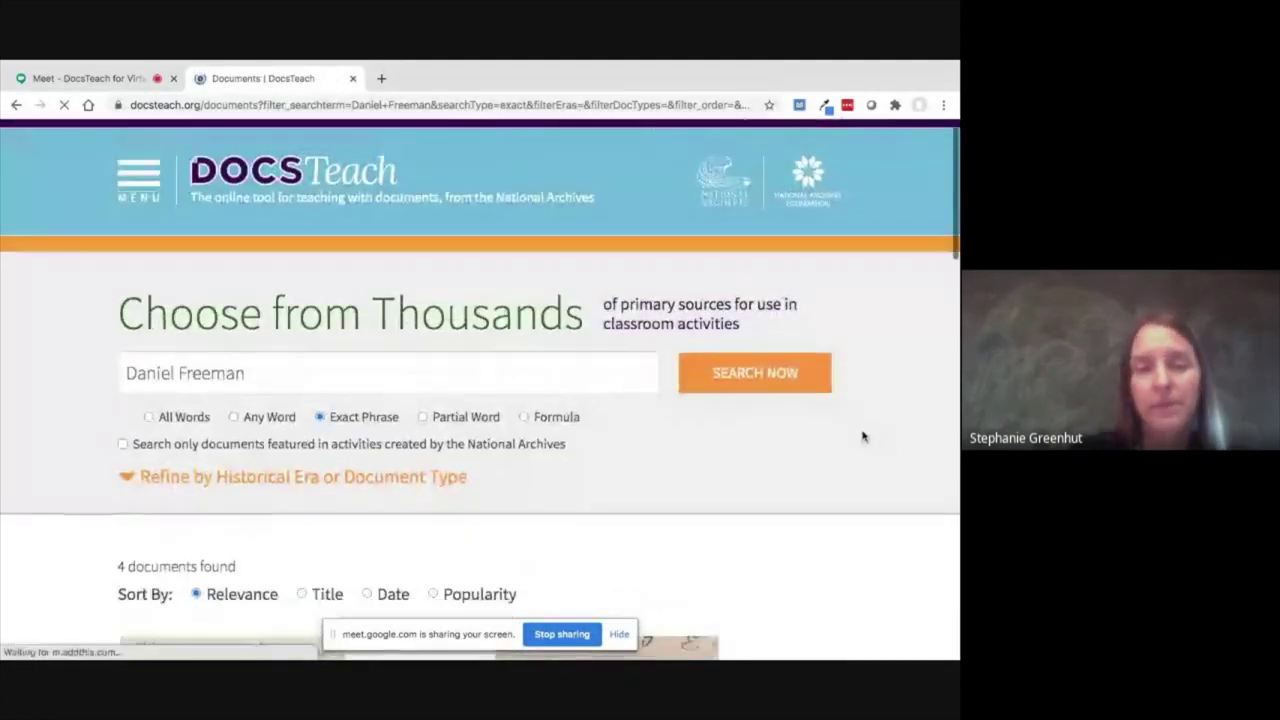
{"action": "scroll", "coordinate": [864, 436], "scroll_direction": "down", "scroll_amount": 5}
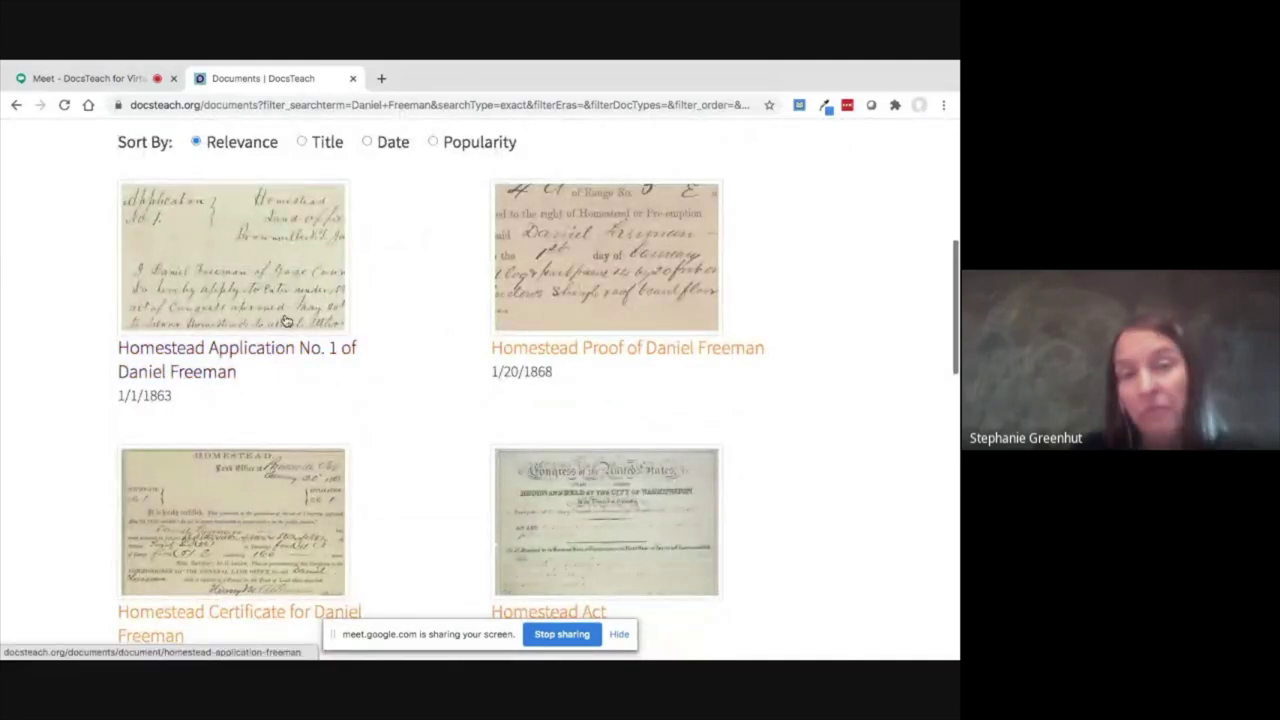
{"action": "left_click", "coordinate": [328, 348]}
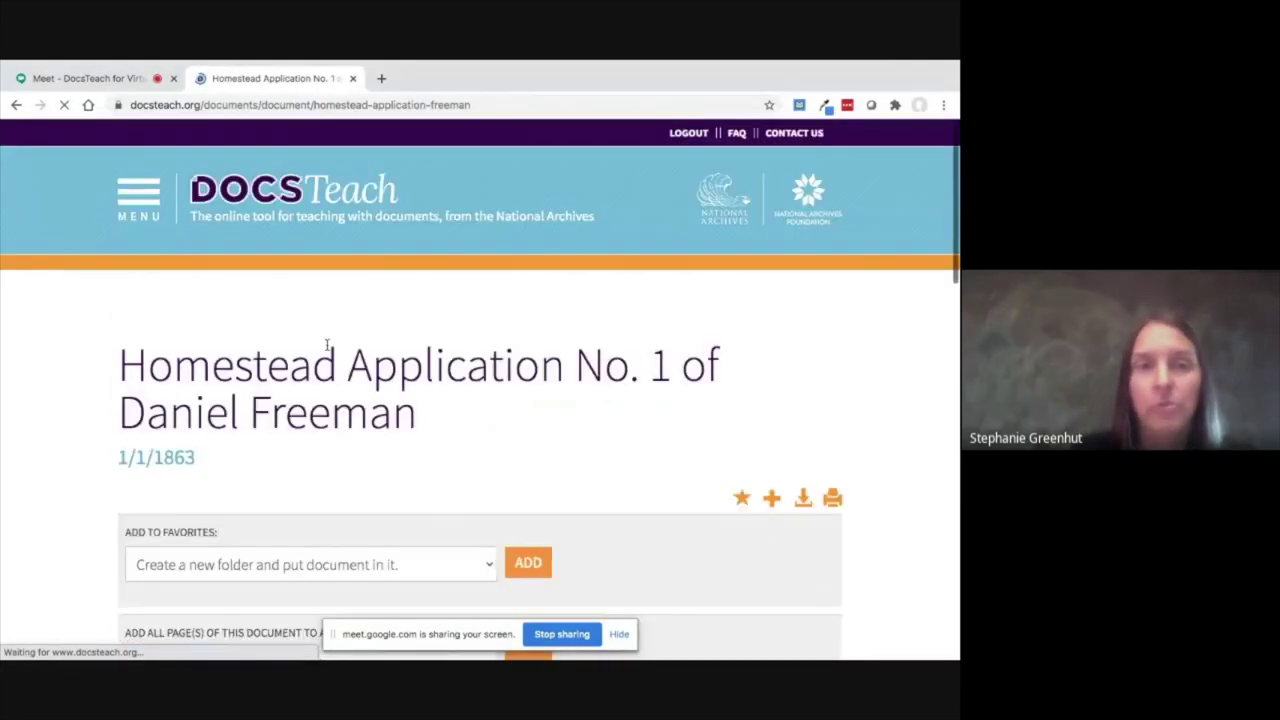
Scroll to the end of the application and advance to the Homestead Proof.
{"action": "scroll", "coordinate": [116, 447], "scroll_direction": "down", "scroll_amount": 3}
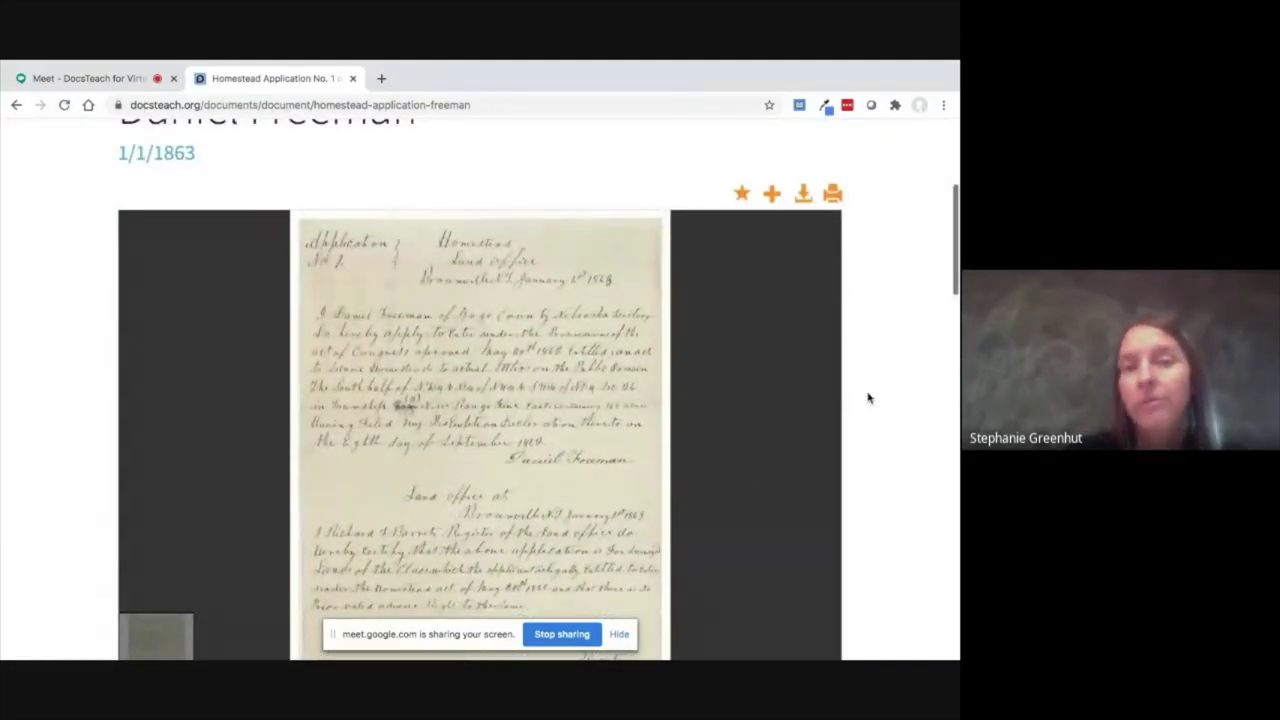
{"action": "scroll", "coordinate": [868, 398], "scroll_direction": "down", "scroll_amount": 6}
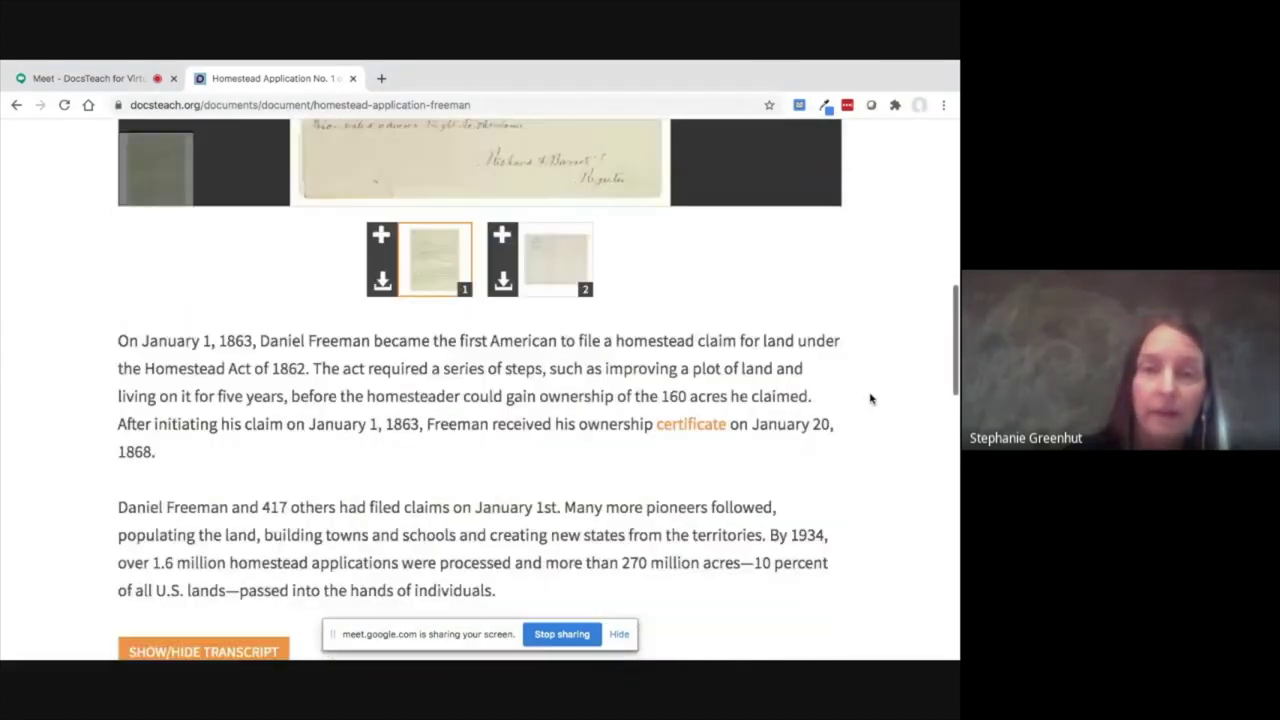
{"action": "scroll", "coordinate": [870, 398], "scroll_direction": "down", "scroll_amount": 4}
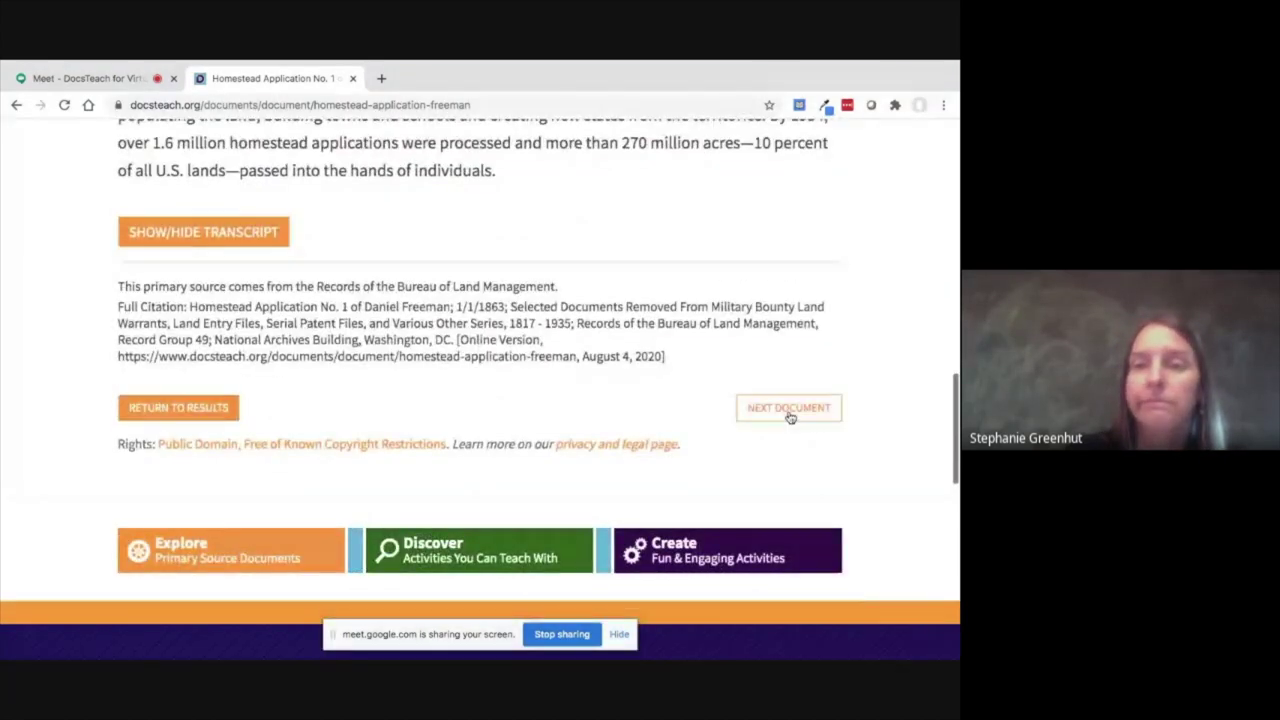
{"action": "left_click", "coordinate": [789, 410]}
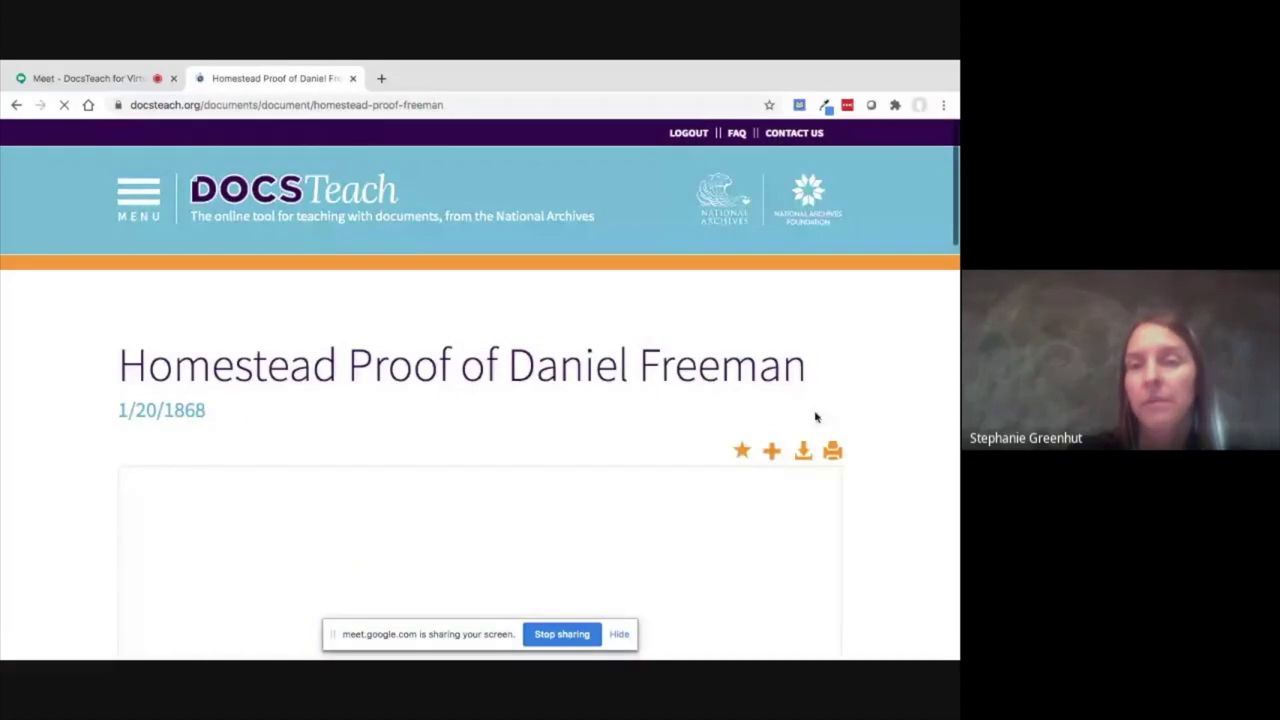
Zoom the Homestead Proof scan in three times and read its improvements and signatures.
{"action": "scroll", "coordinate": [874, 416], "scroll_direction": "down", "scroll_amount": 3}
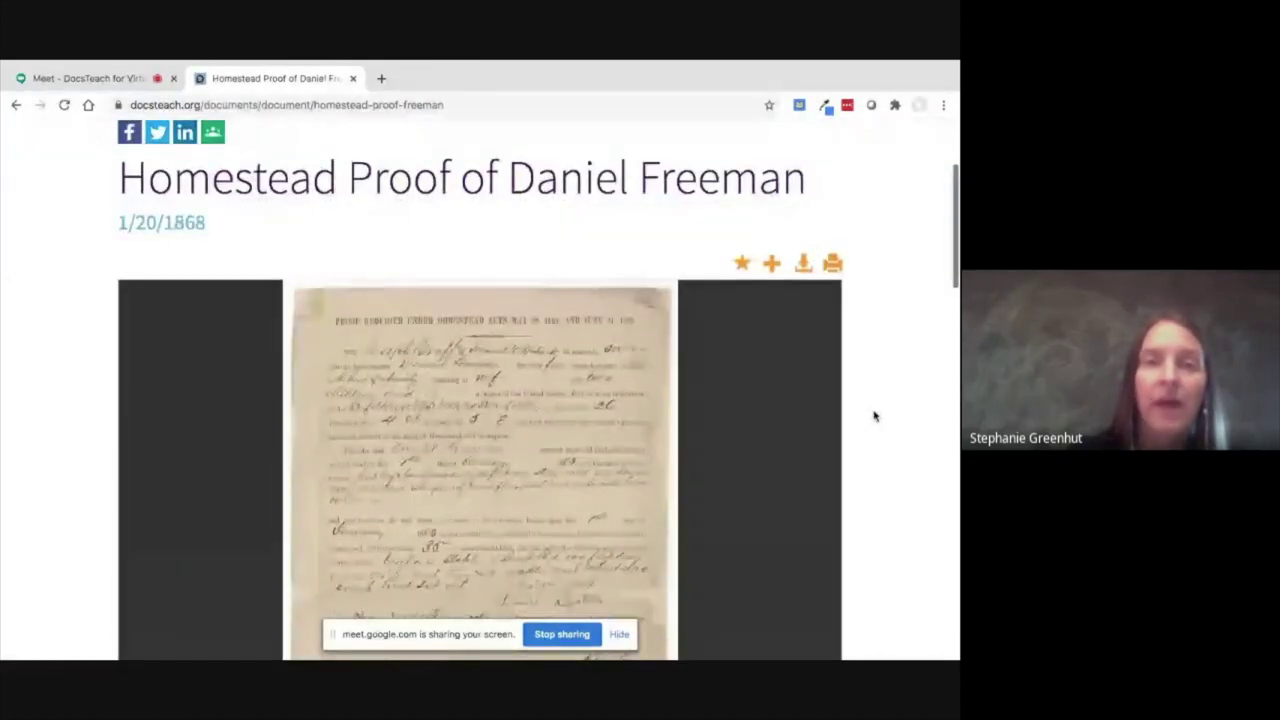
{"action": "scroll", "coordinate": [874, 416], "scroll_direction": "down", "scroll_amount": 1}
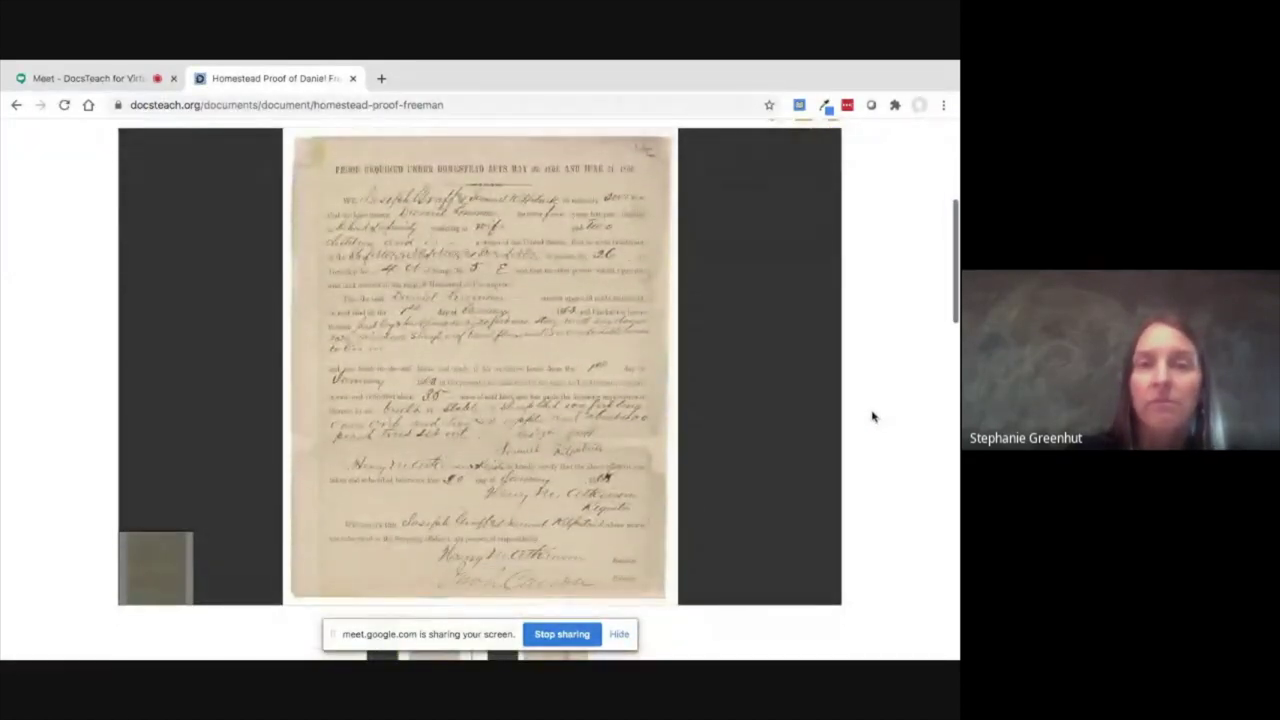
{"action": "mouse_move", "coordinate": [554, 580]}
{"action": "left_click", "coordinate": [488, 592]}
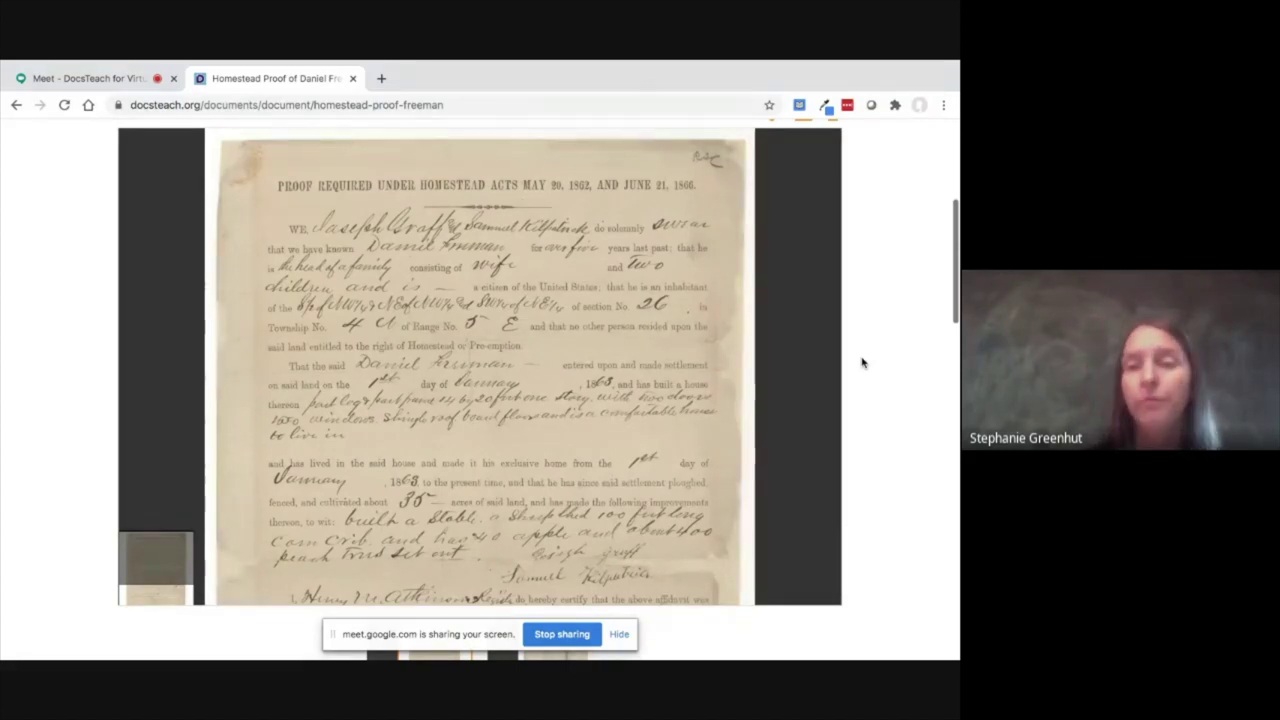
{"action": "left_click", "coordinate": [490, 592]}
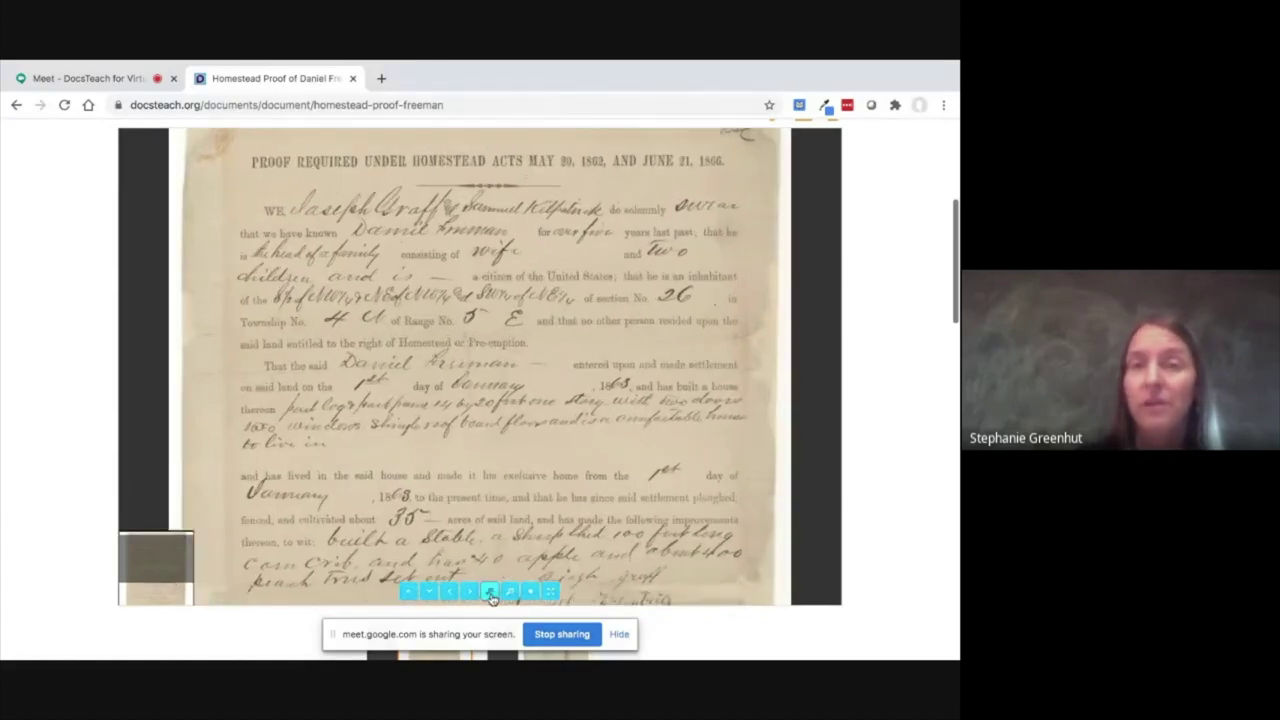
{"action": "left_click", "coordinate": [490, 592]}
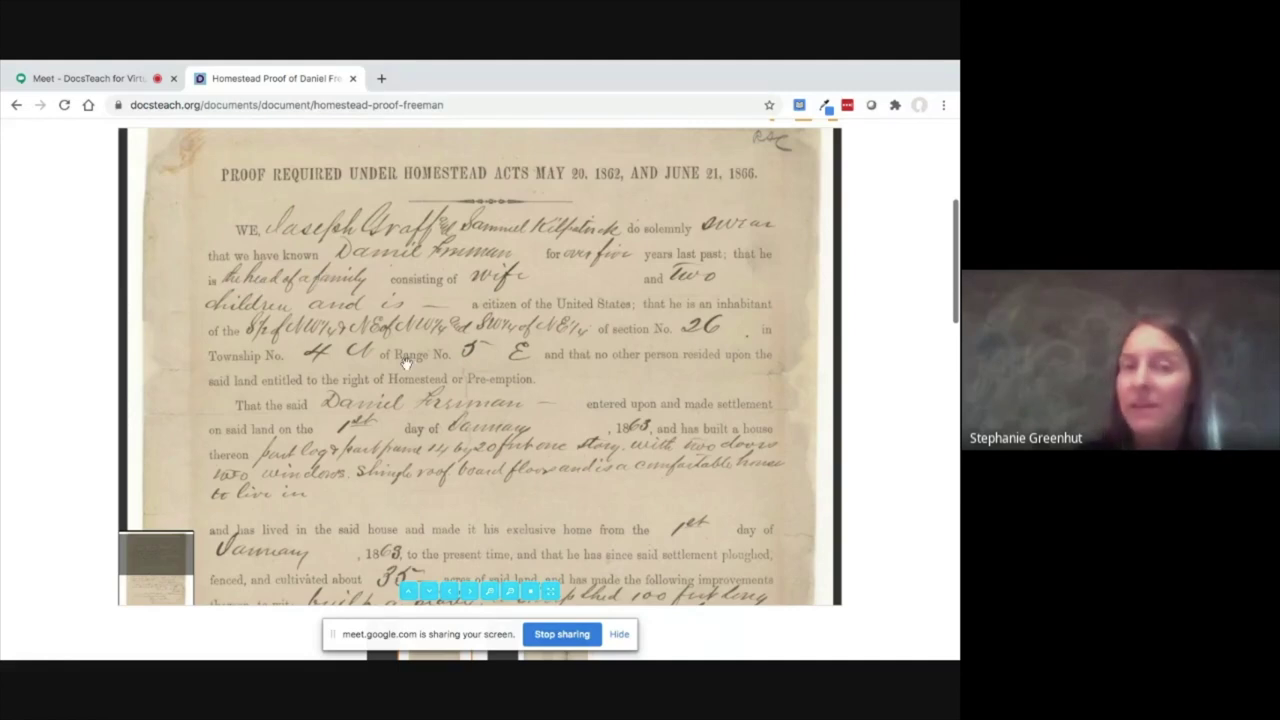
{"action": "scroll", "coordinate": [405, 362], "scroll_direction": "down", "scroll_amount": 3}
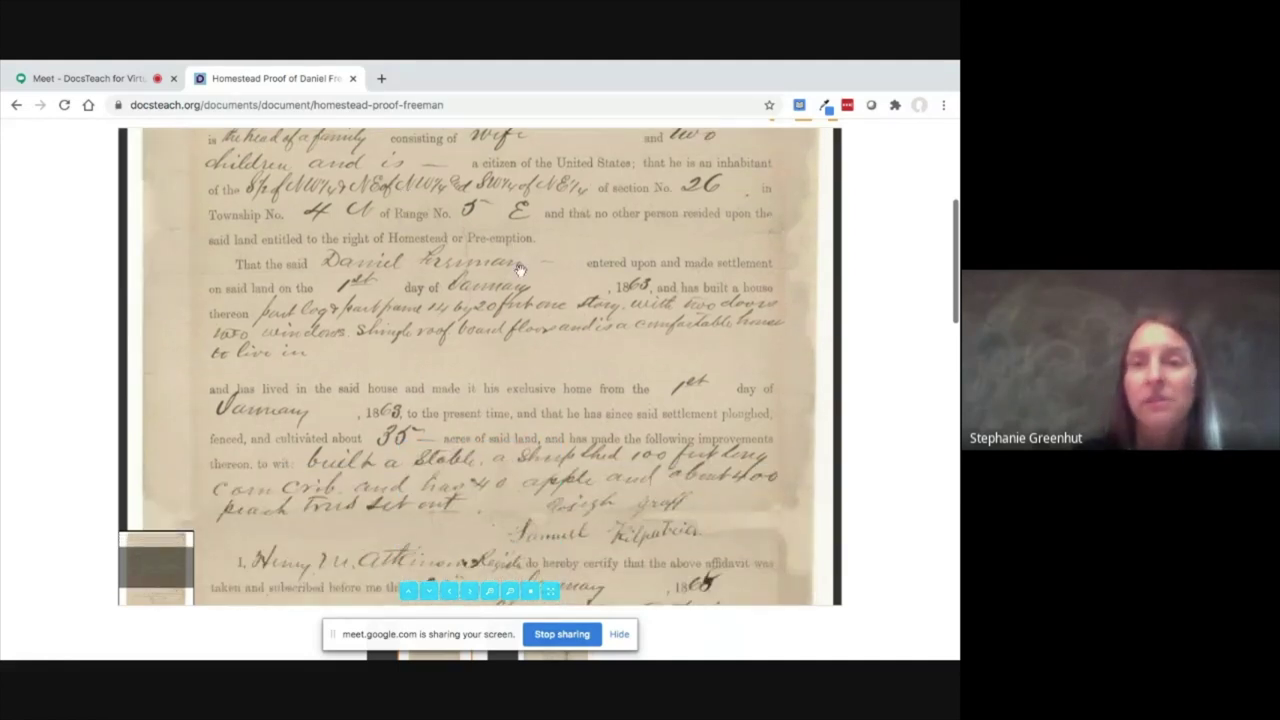
{"action": "scroll", "coordinate": [519, 270], "scroll_direction": "down", "scroll_amount": 2}
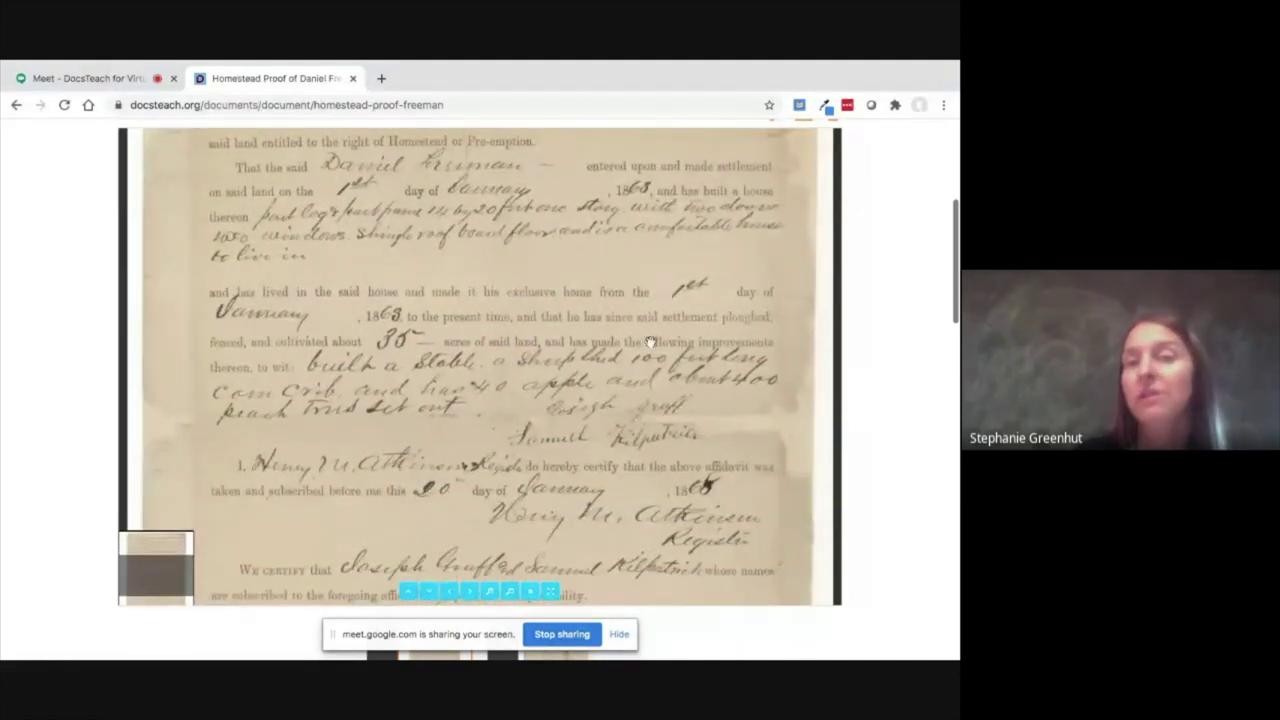
{"action": "scroll", "coordinate": [405, 330], "scroll_direction": "down", "scroll_amount": 2}
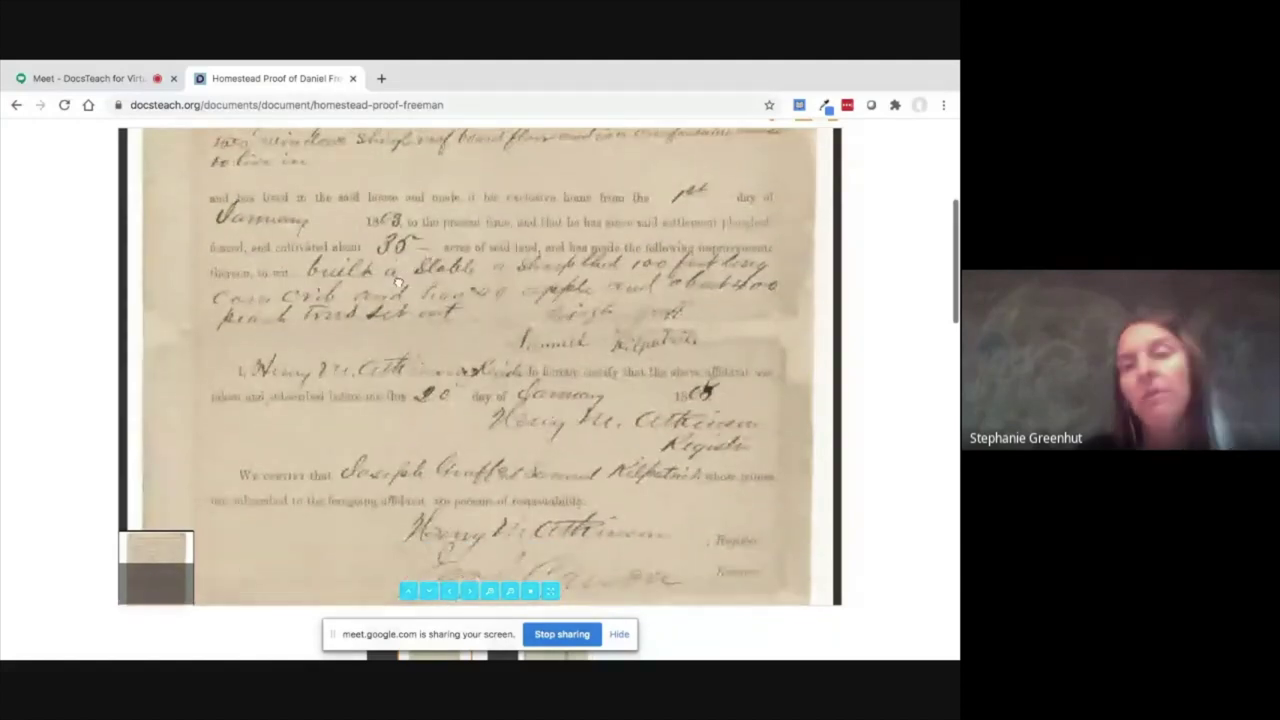
{"action": "scroll", "coordinate": [474, 347], "scroll_direction": "down", "scroll_amount": 1}
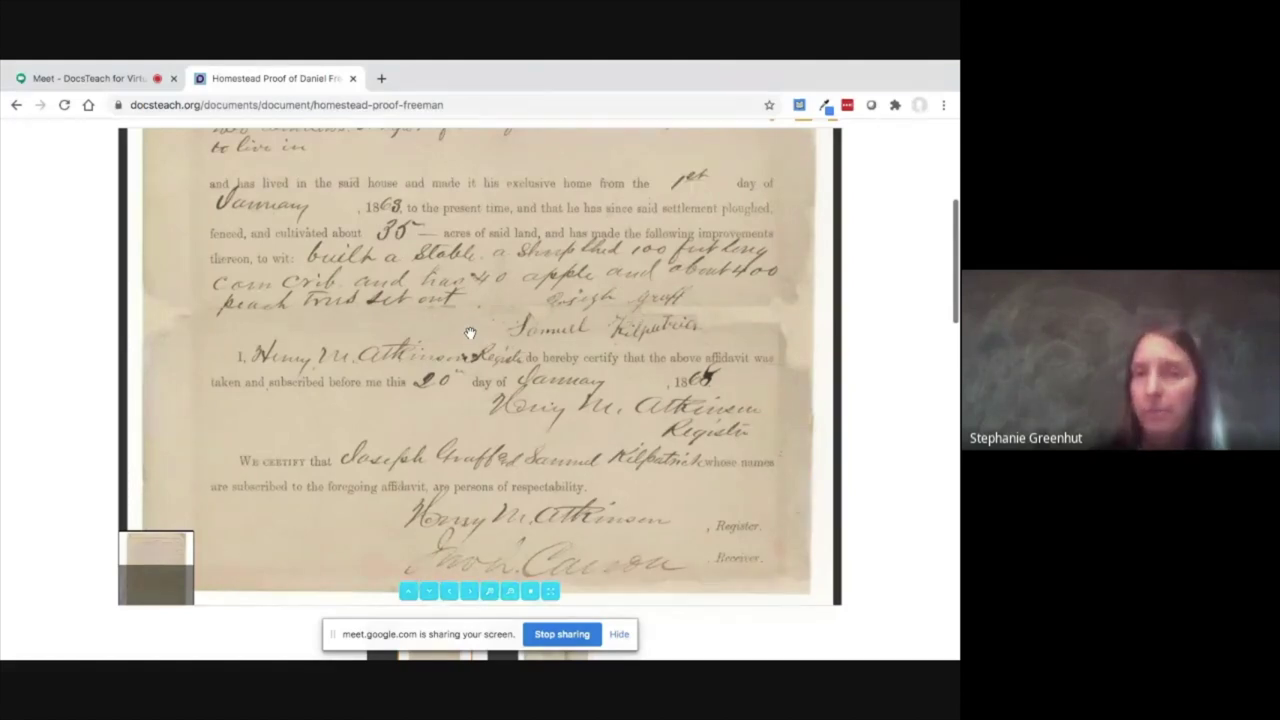
{"action": "scroll", "coordinate": [900, 357], "scroll_direction": "up", "scroll_amount": 3}
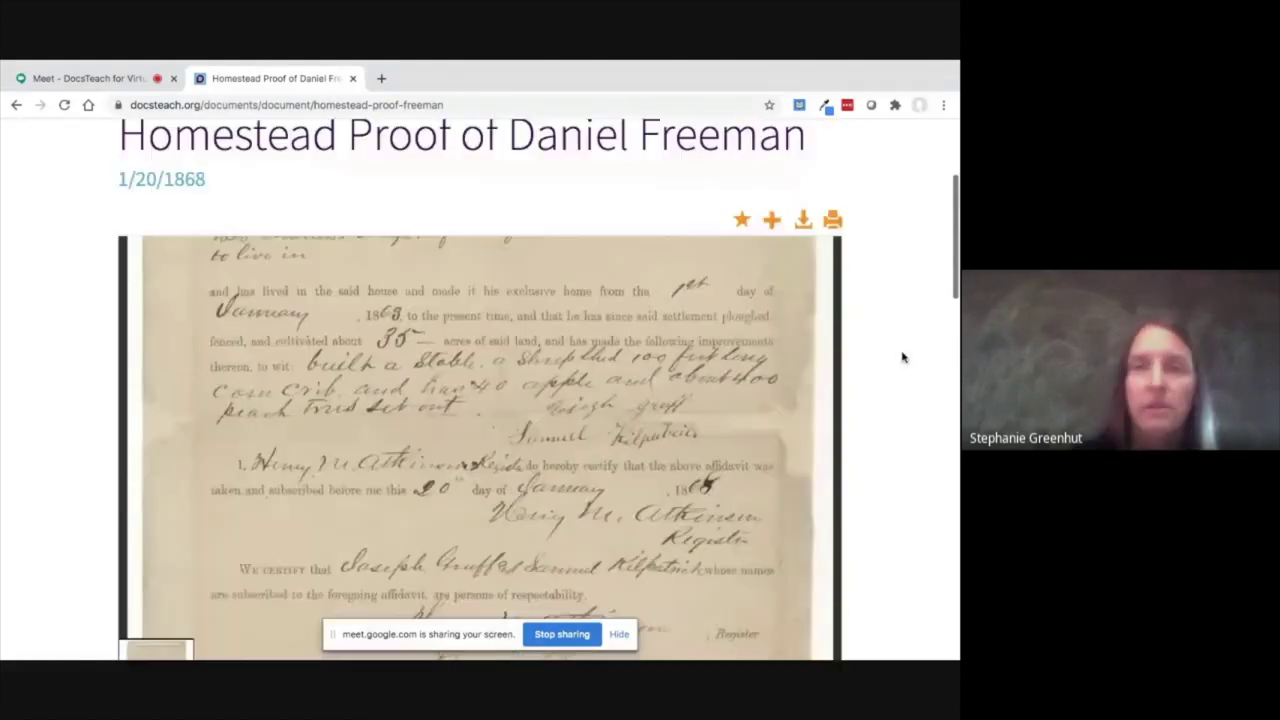
Save the Homestead Proof to the favorites folder created on August 4, 2020 at 2:09:42pm.
{"action": "left_click", "coordinate": [741, 249]}
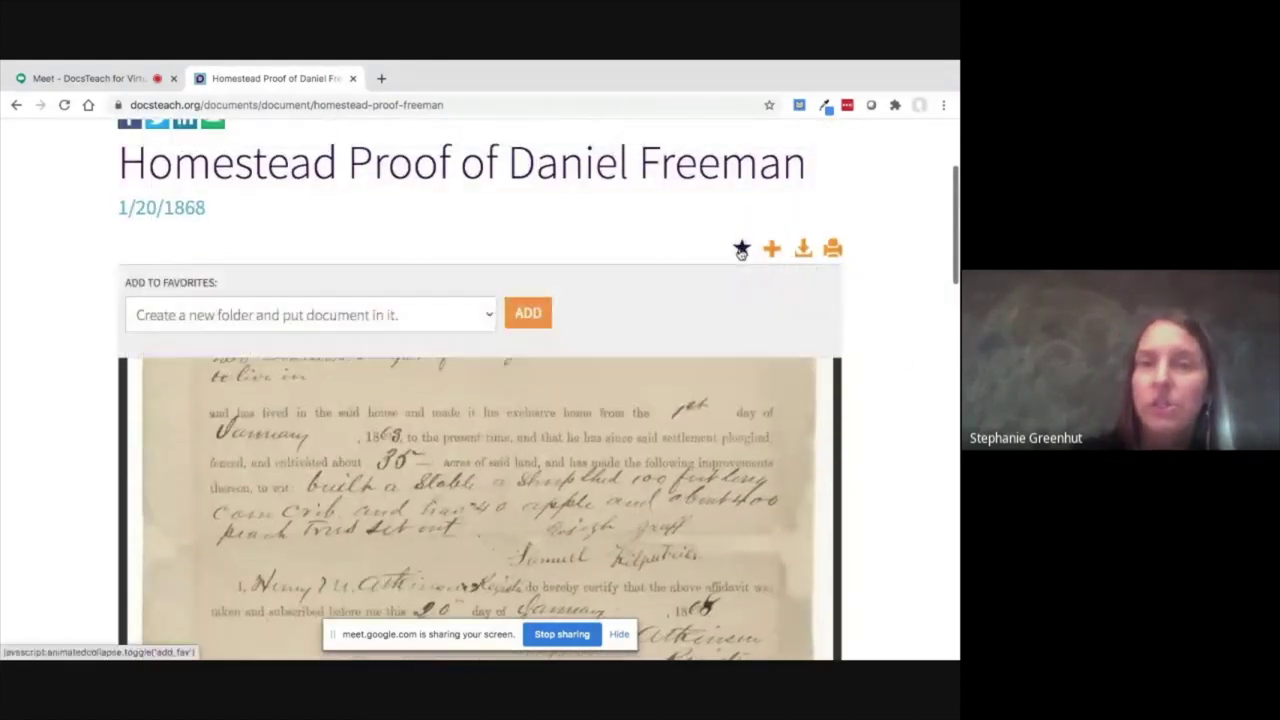
{"action": "left_click", "coordinate": [422, 316]}
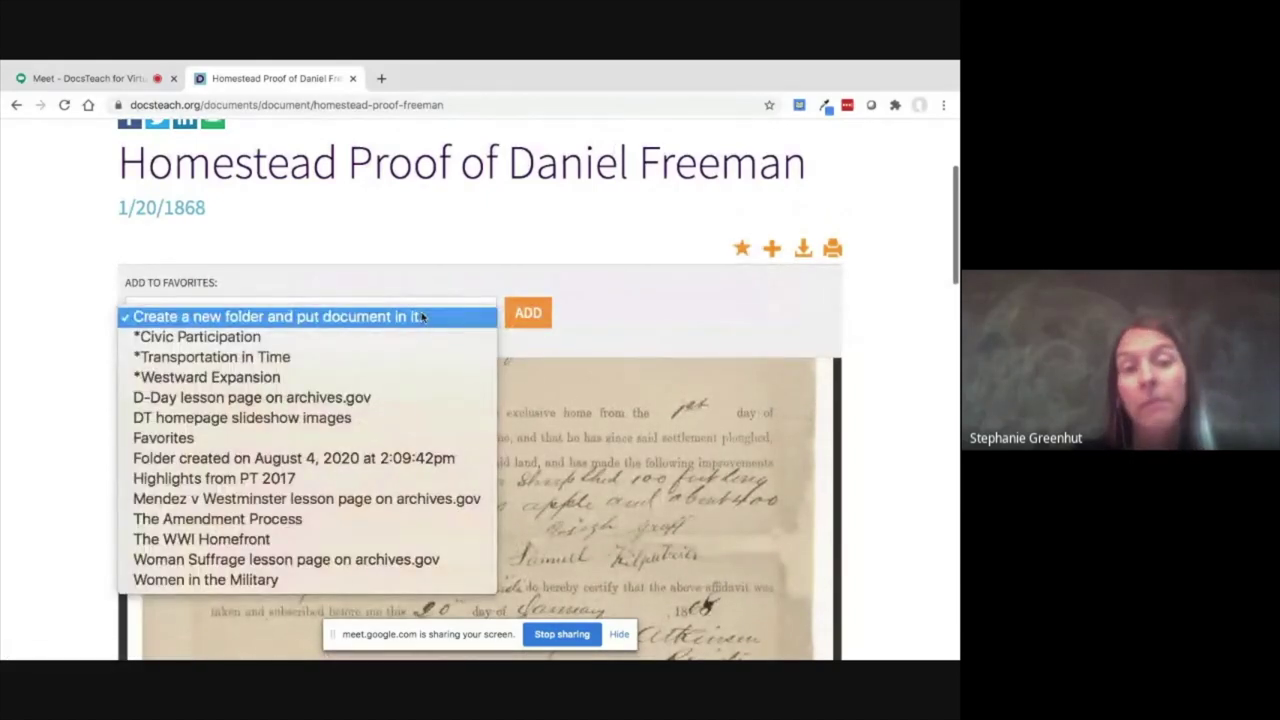
{"action": "left_click", "coordinate": [392, 458]}
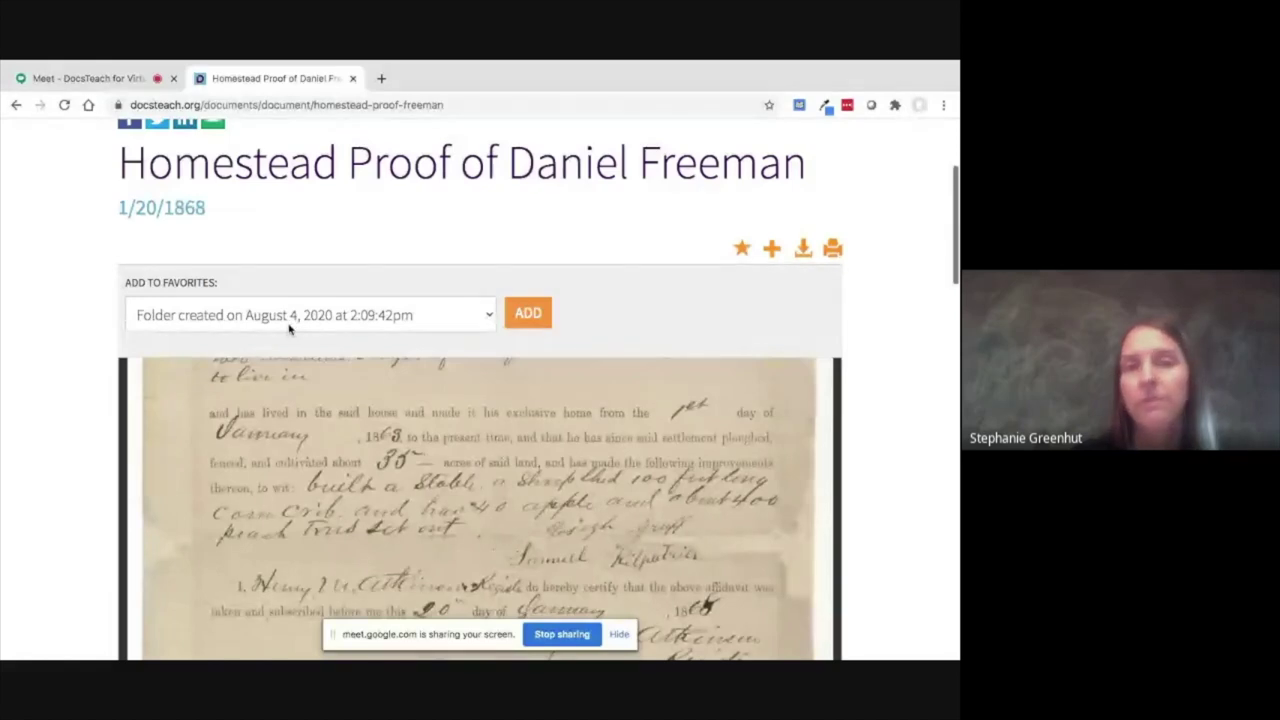
{"action": "left_click", "coordinate": [533, 317]}
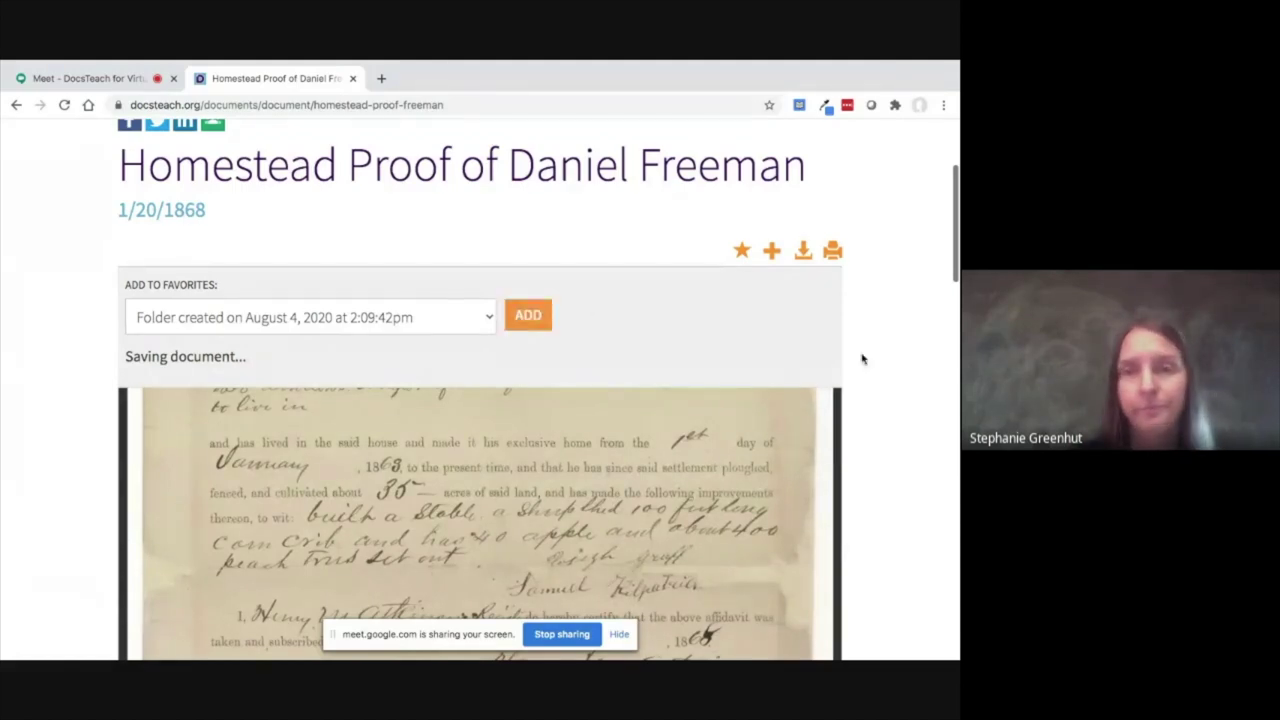
Open the next document, the Homestead Certificate for Daniel Freeman.
{"action": "scroll", "coordinate": [868, 378], "scroll_direction": "down", "scroll_amount": 5}
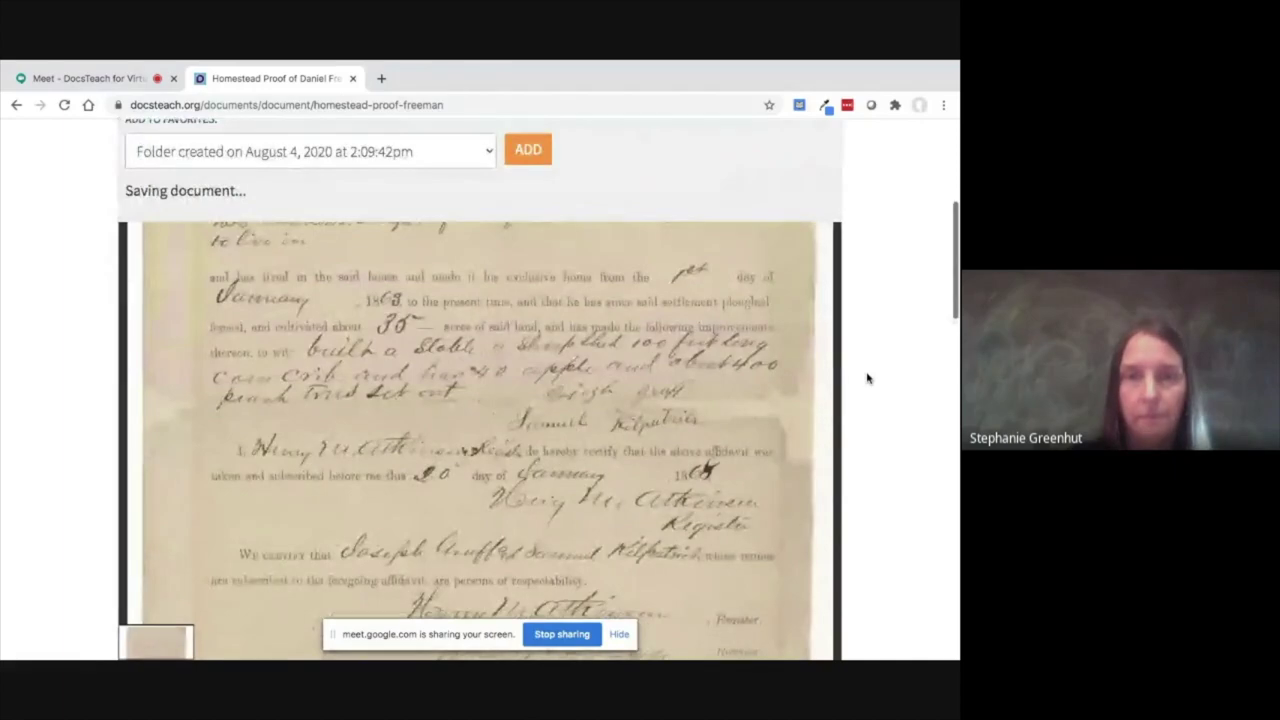
{"action": "scroll", "coordinate": [868, 378], "scroll_direction": "down", "scroll_amount": 5}
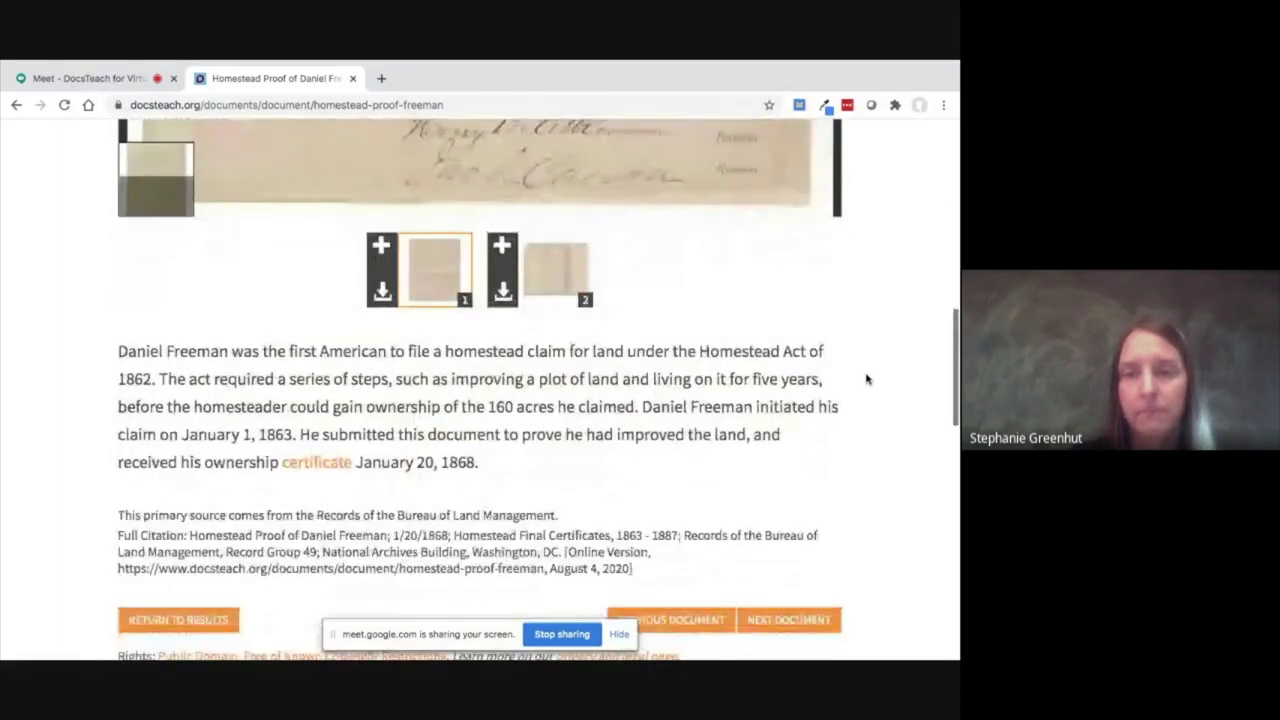
{"action": "scroll", "coordinate": [866, 374], "scroll_direction": "up", "scroll_amount": 1}
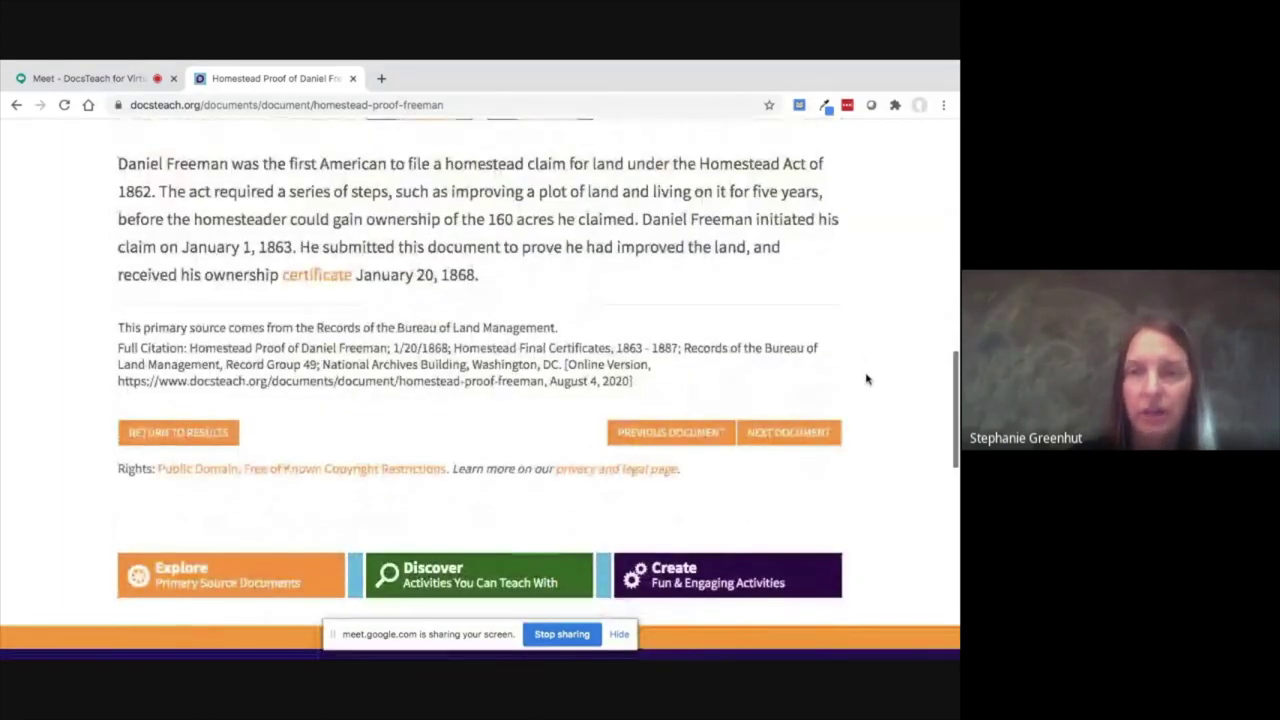
{"action": "left_click", "coordinate": [806, 436]}
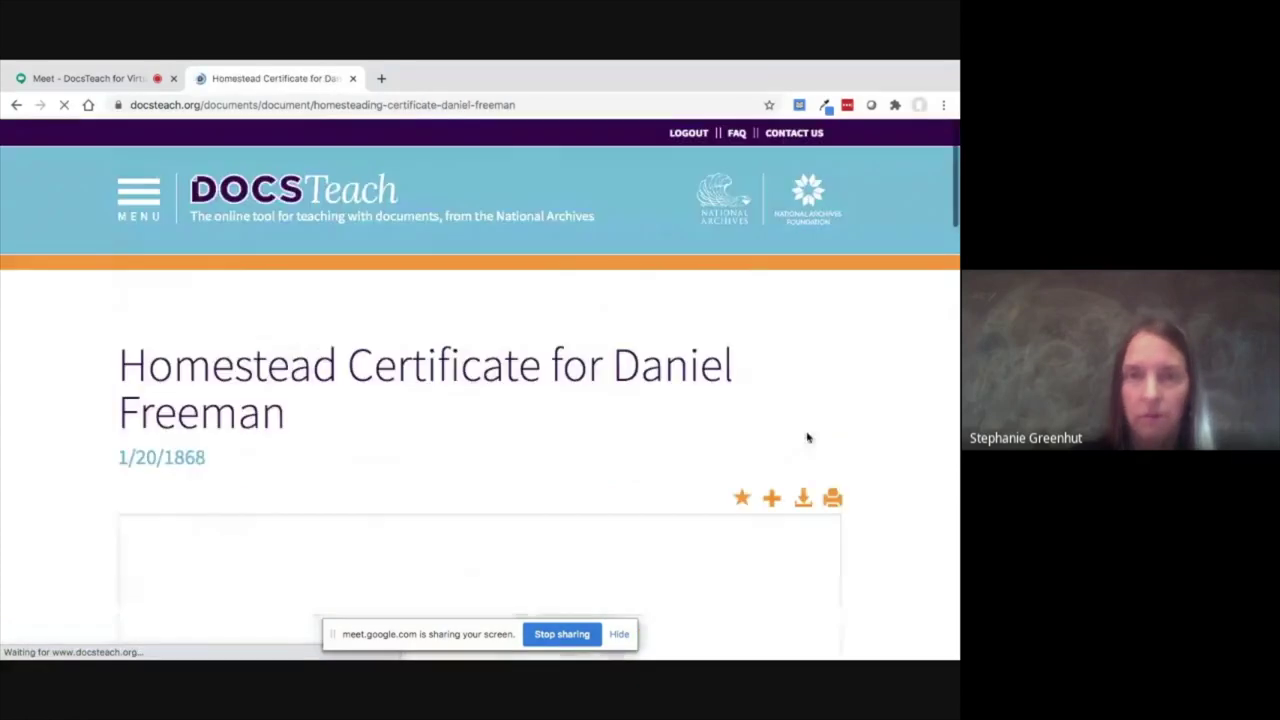
Save the Homestead Certificate for Daniel Freeman to the August 4, 2020 favorites folder, then return to the page top.
{"action": "scroll", "coordinate": [883, 480], "scroll_direction": "down", "scroll_amount": 3}
{"action": "scroll", "coordinate": [883, 480], "scroll_direction": "down", "scroll_amount": 3}
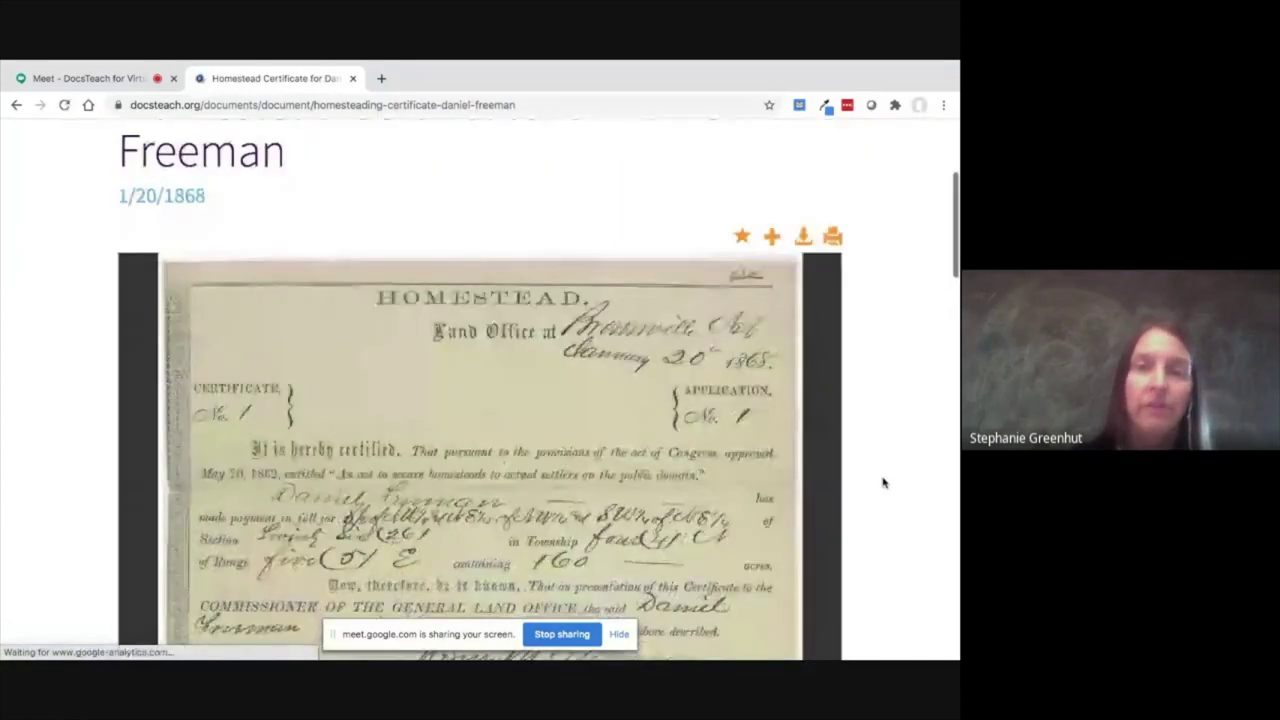
{"action": "scroll", "coordinate": [869, 516], "scroll_direction": "down", "scroll_amount": 1}
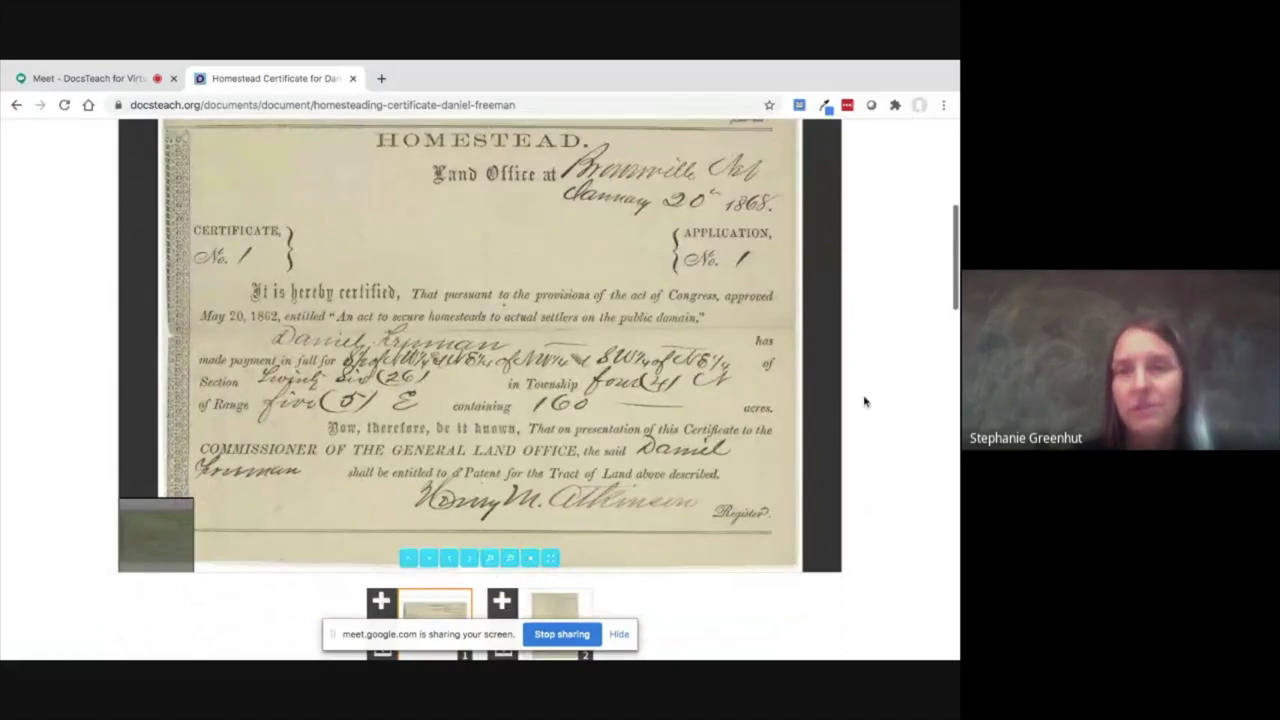
{"action": "scroll", "coordinate": [865, 402], "scroll_direction": "up", "scroll_amount": 1}
{"action": "left_click", "coordinate": [741, 165]}
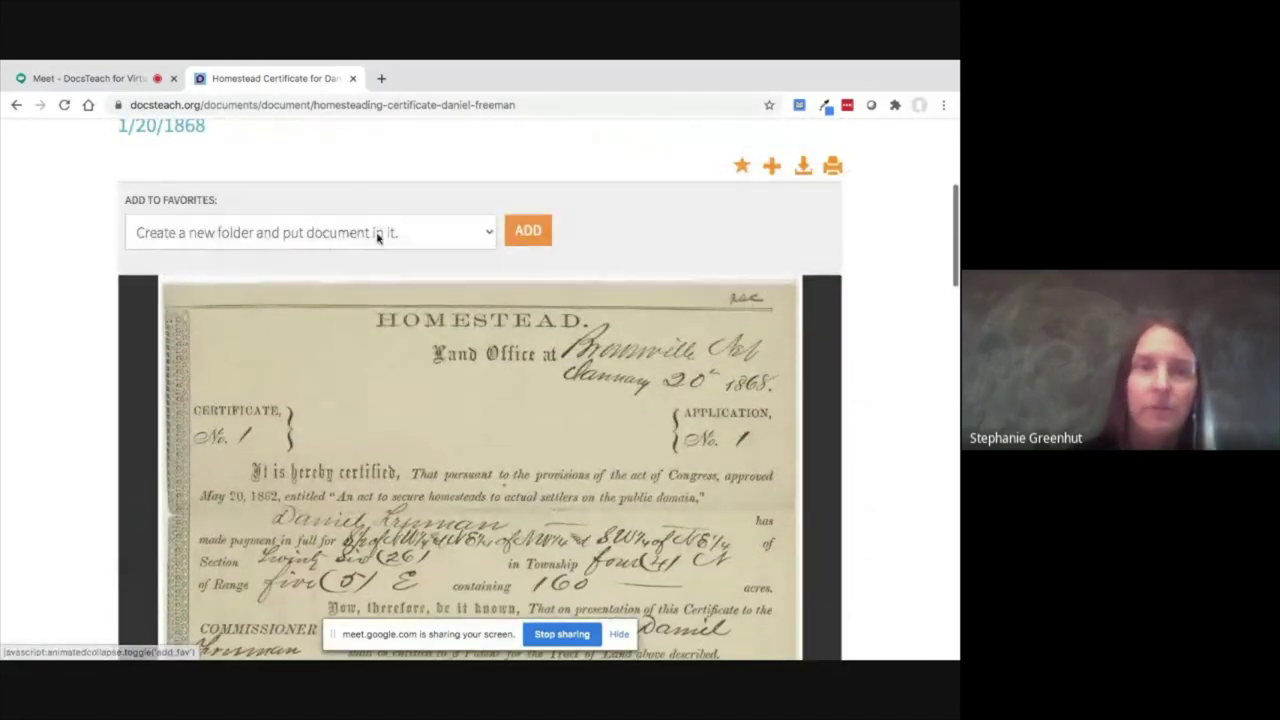
{"action": "left_click", "coordinate": [380, 233]}
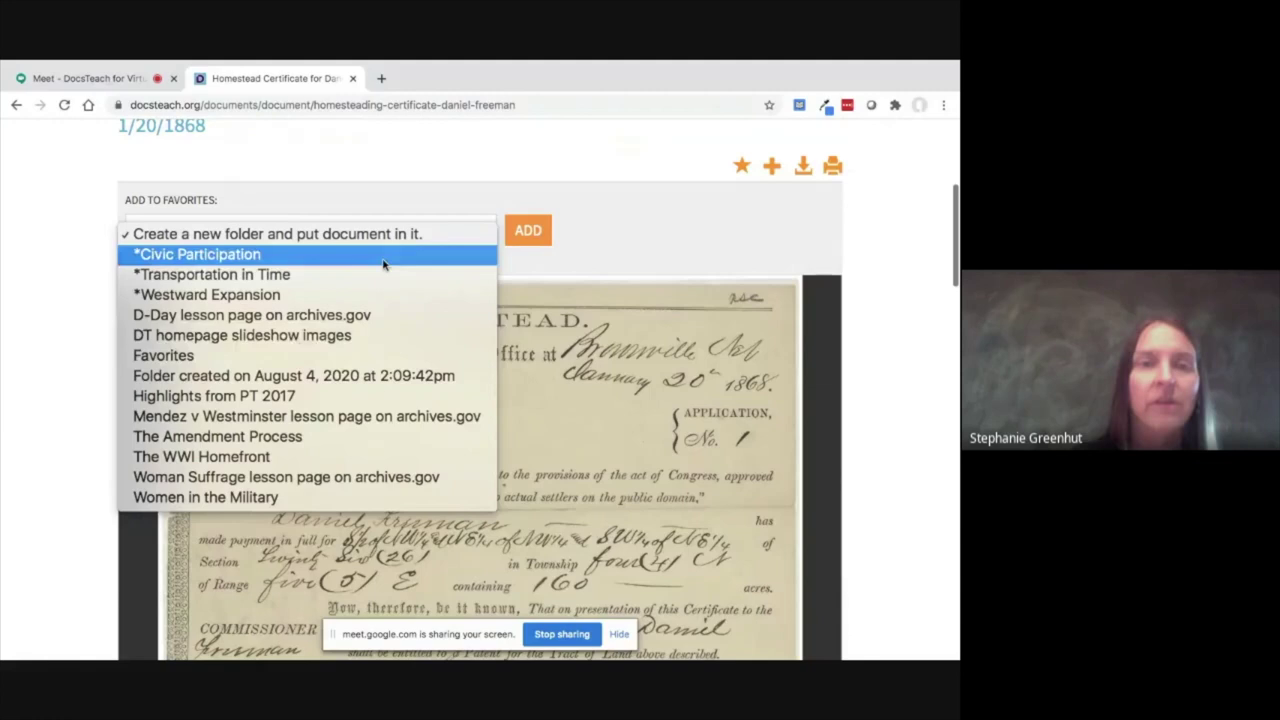
{"action": "left_click", "coordinate": [377, 375]}
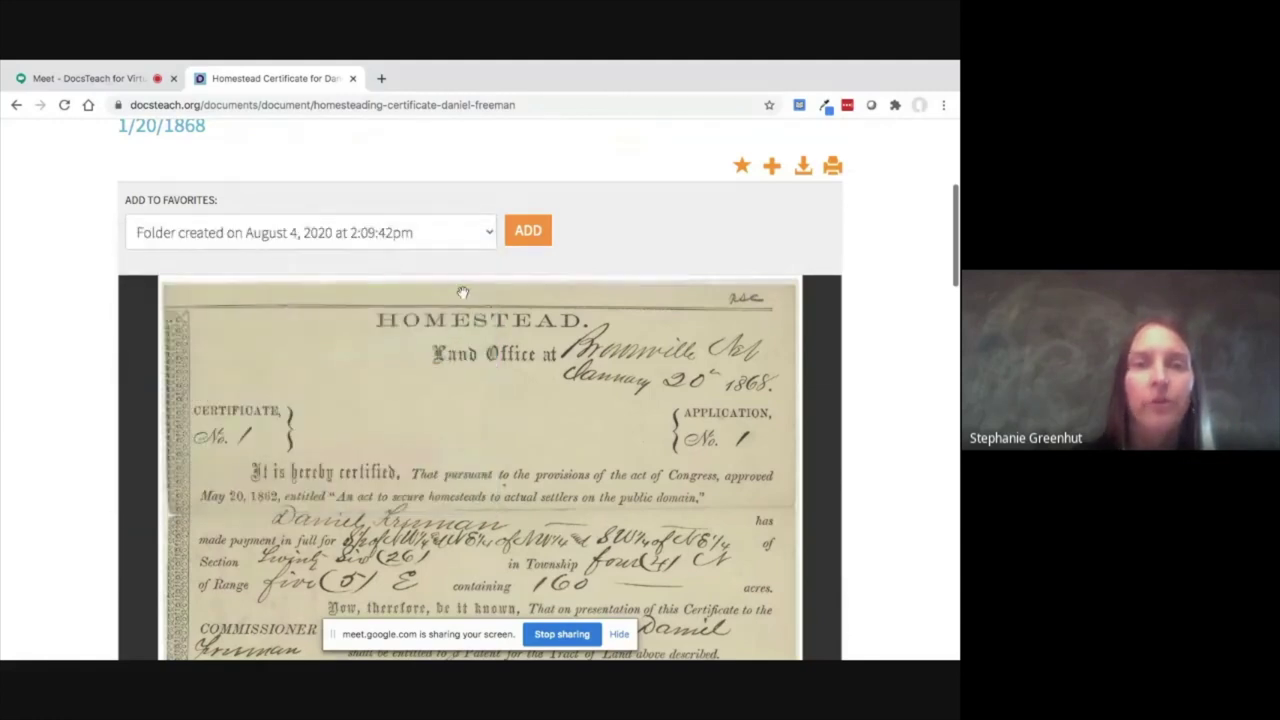
{"action": "left_click", "coordinate": [528, 230]}
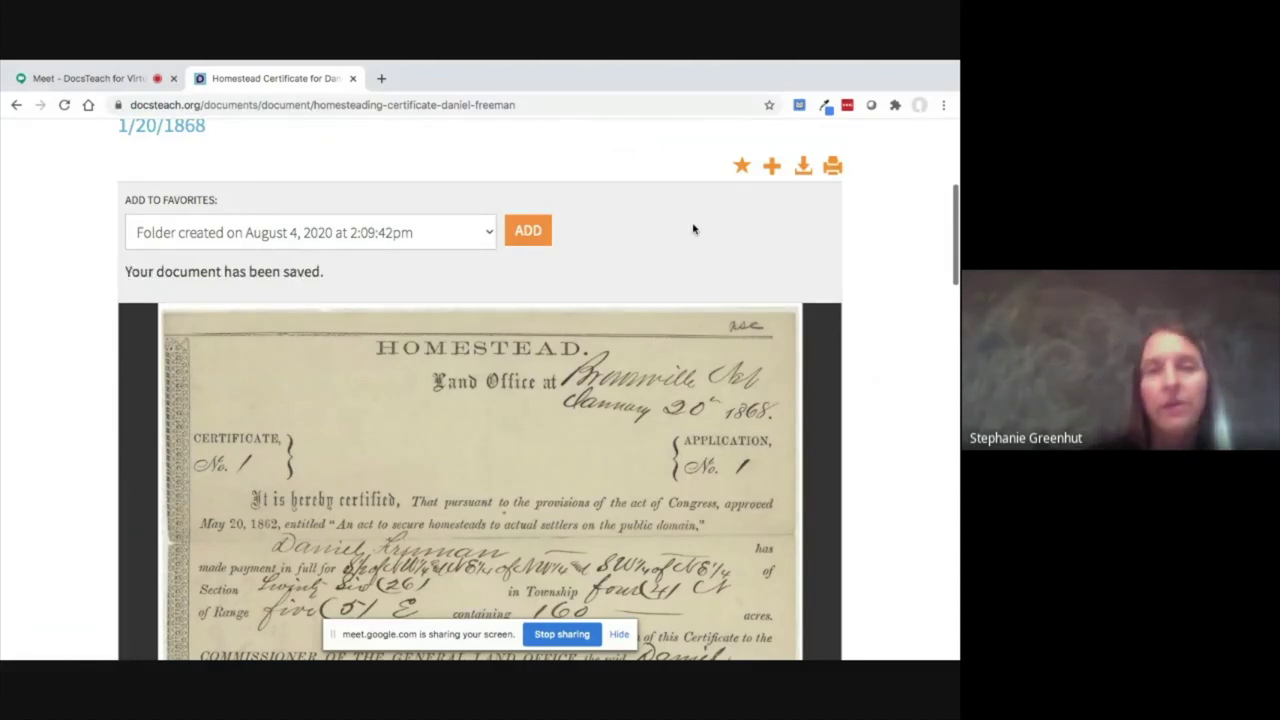
{"action": "scroll", "coordinate": [700, 200], "scroll_direction": "up", "scroll_amount": 3}
{"action": "scroll", "coordinate": [699, 196], "scroll_direction": "up", "scroll_amount": 3}
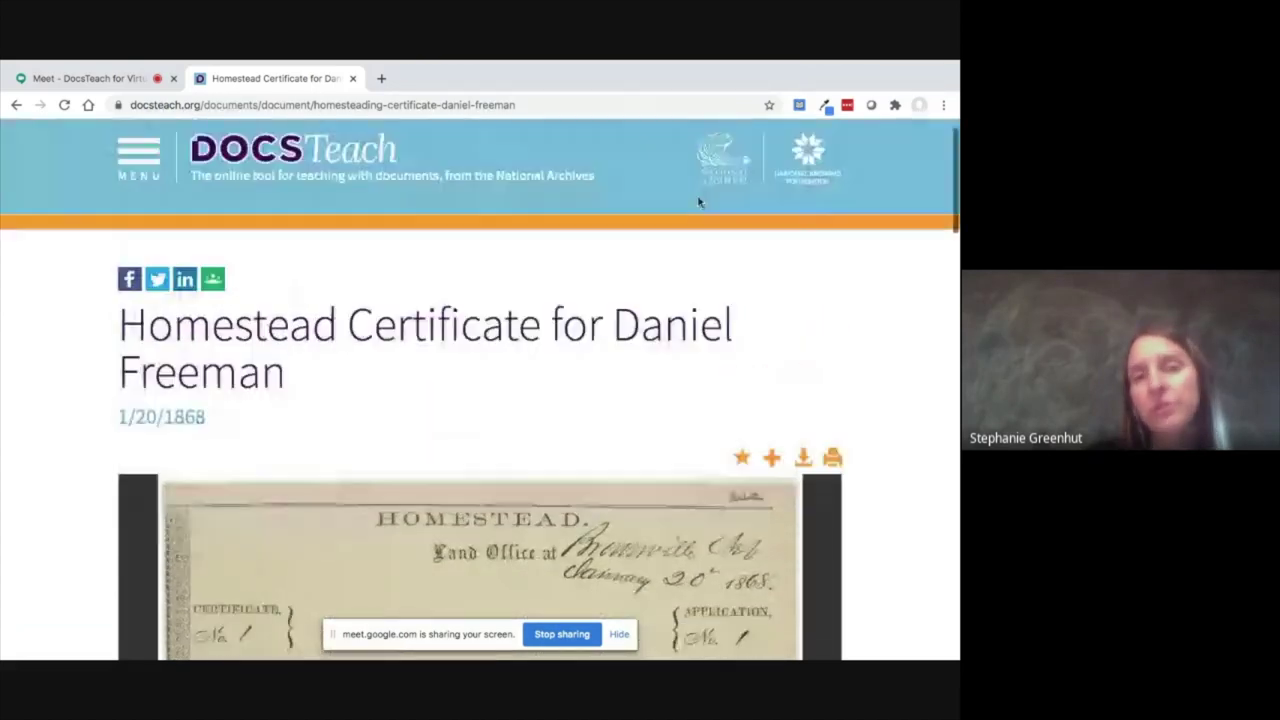
Search documents for the exact phrase 'homestead act' and browse the 20 results.
{"action": "left_click", "coordinate": [139, 160]}
{"action": "left_click", "coordinate": [76, 272]}
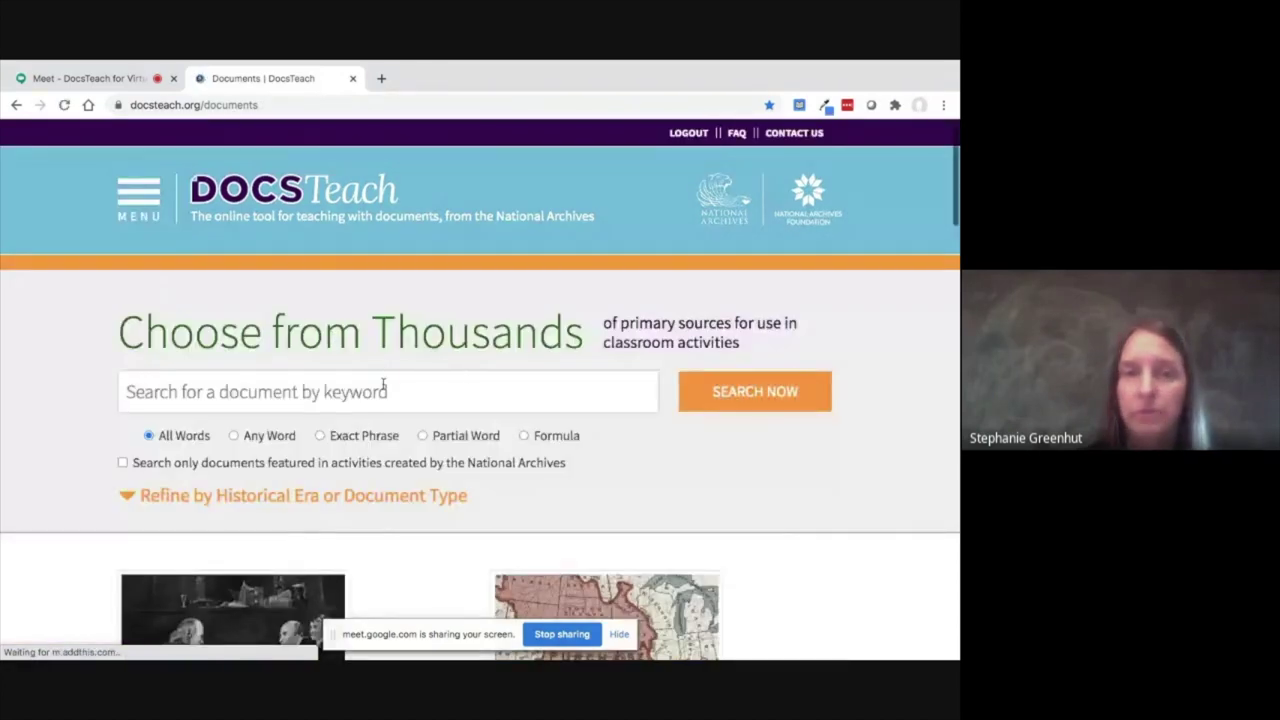
{"action": "left_click", "coordinate": [383, 390]}
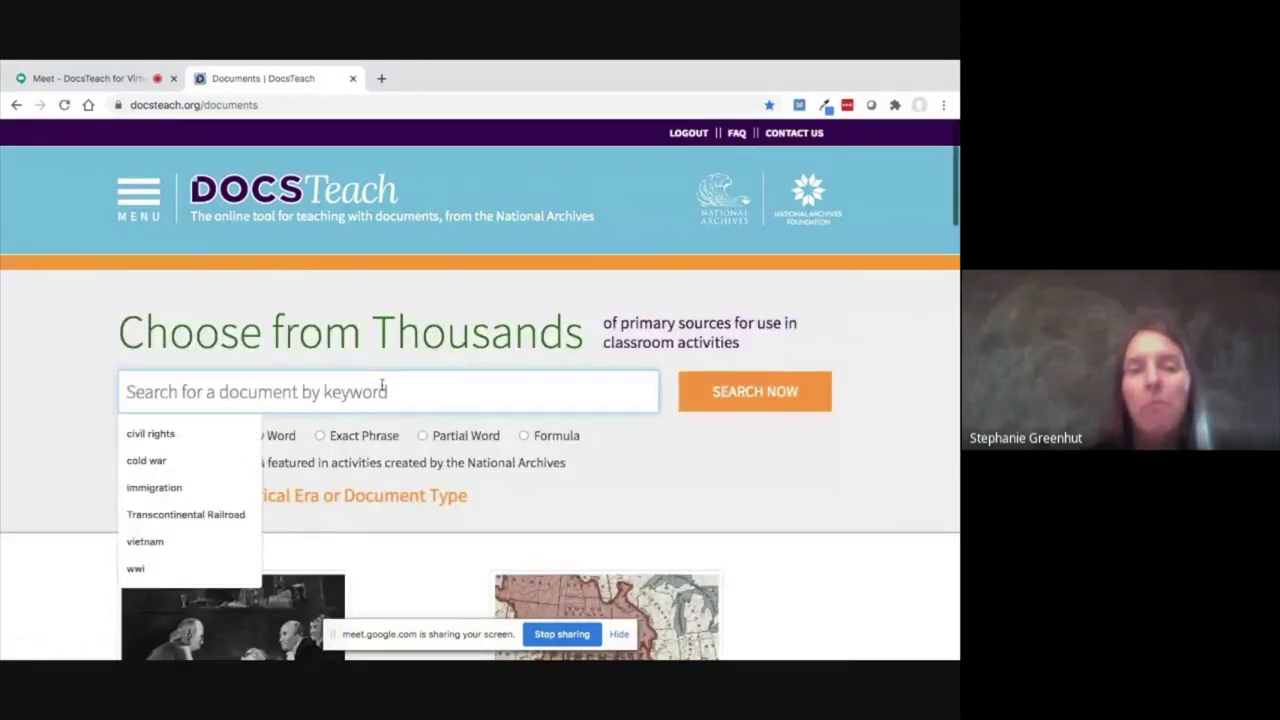
{"action": "type", "text": "Hom"}
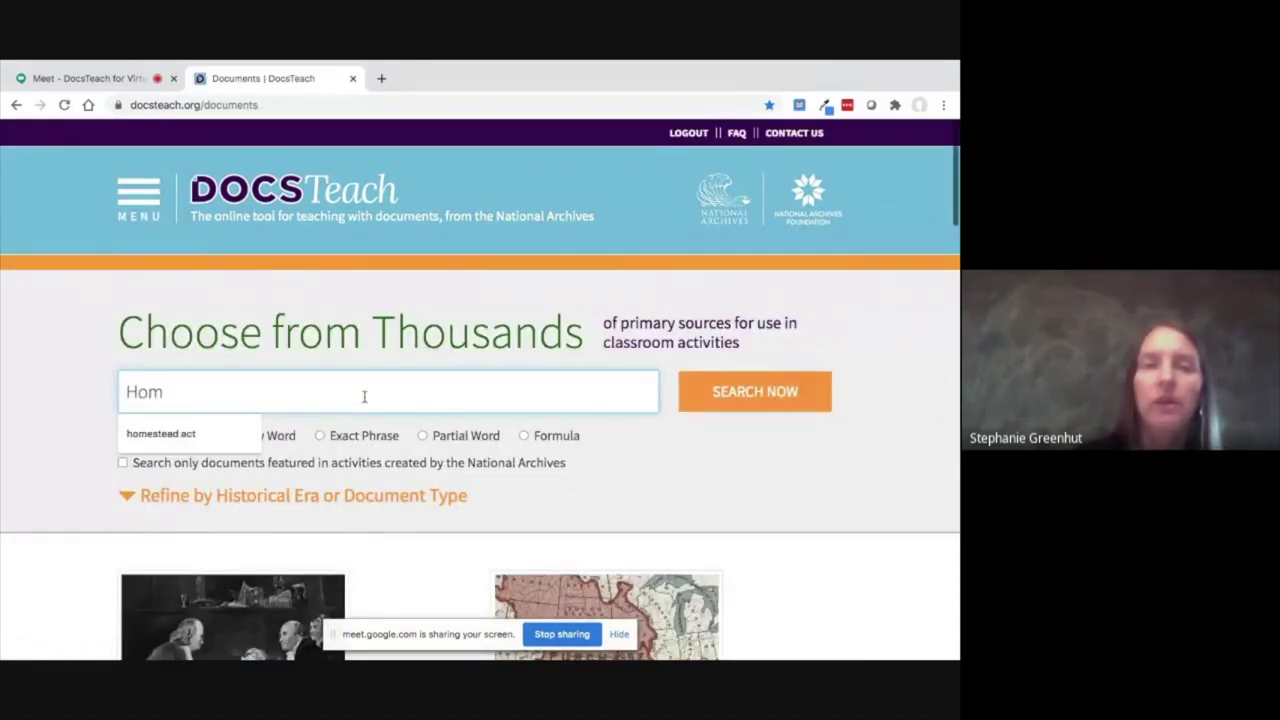
{"action": "left_click", "coordinate": [258, 437]}
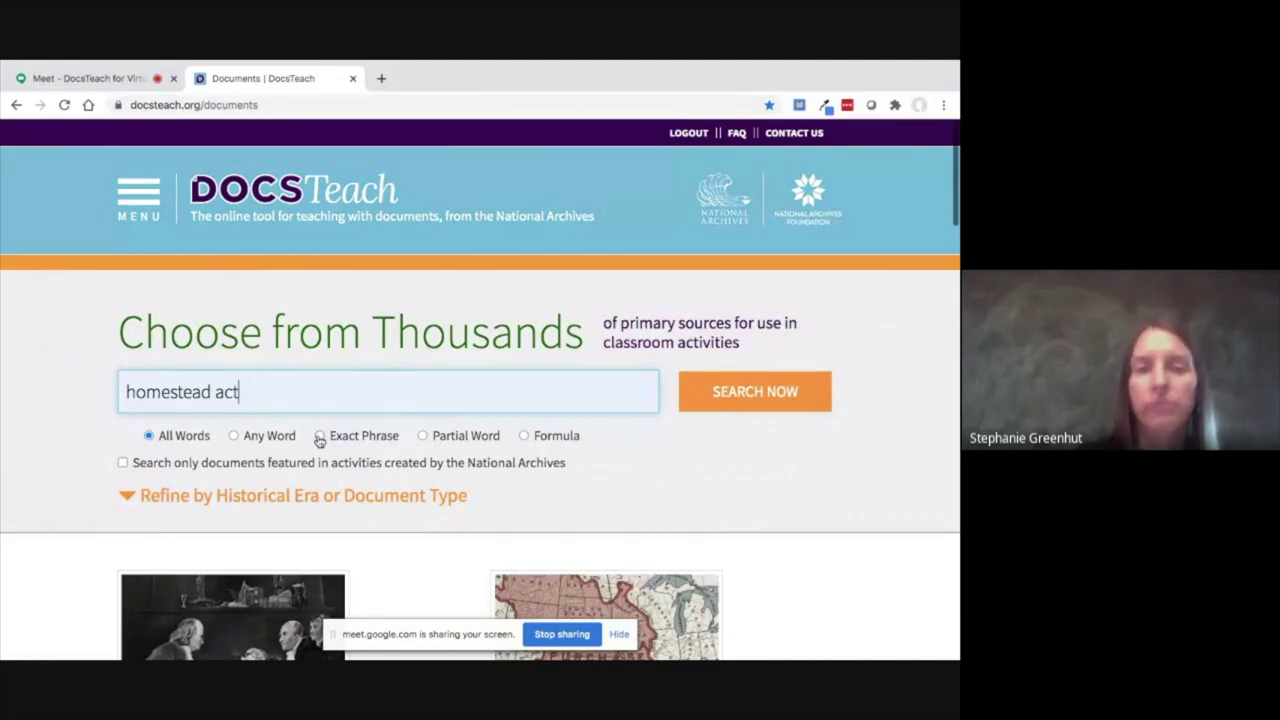
{"action": "left_click", "coordinate": [320, 436]}
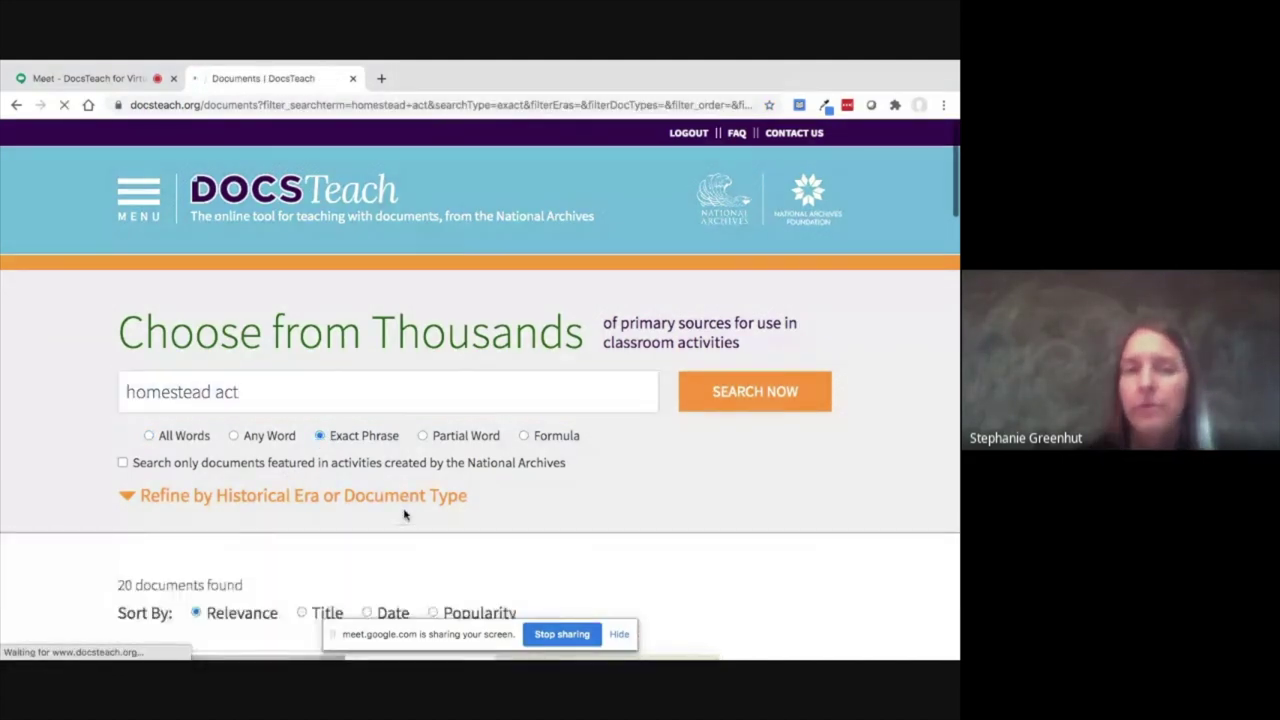
{"action": "scroll", "coordinate": [405, 515], "scroll_direction": "down", "scroll_amount": 2}
{"action": "scroll", "coordinate": [405, 515], "scroll_direction": "down", "scroll_amount": 1}
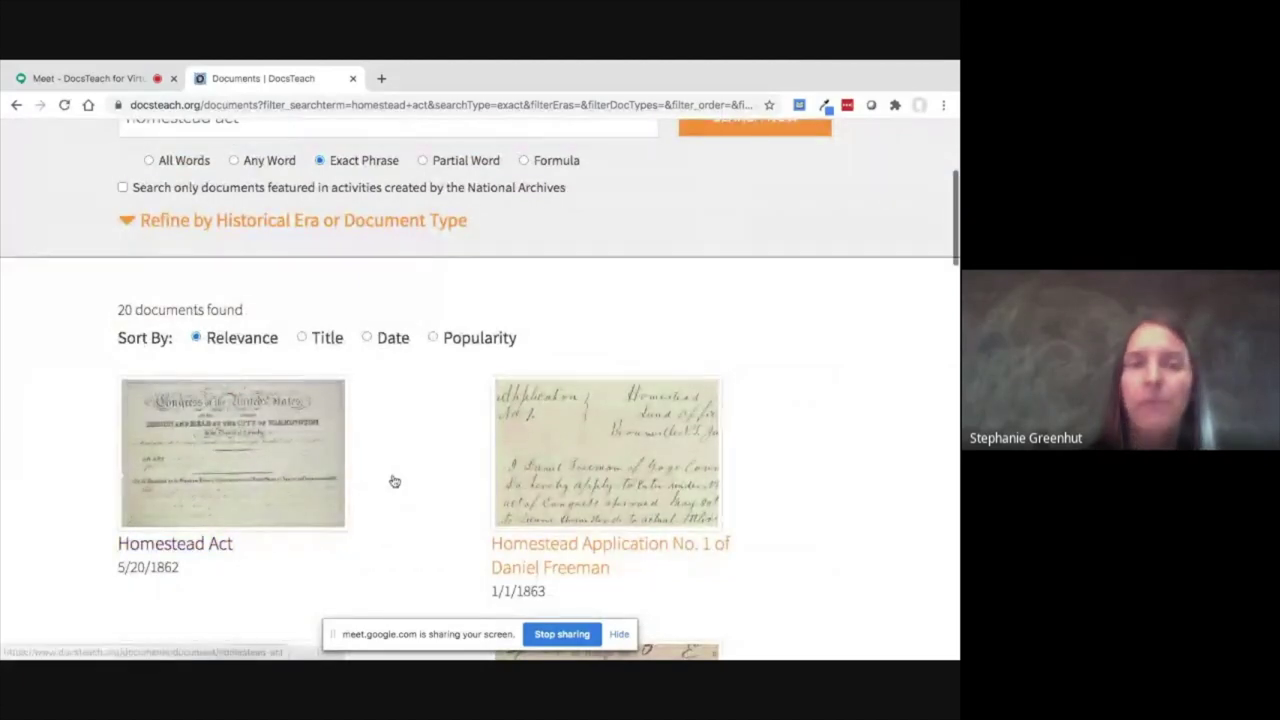
{"action": "scroll", "coordinate": [411, 535], "scroll_direction": "down", "scroll_amount": 3}
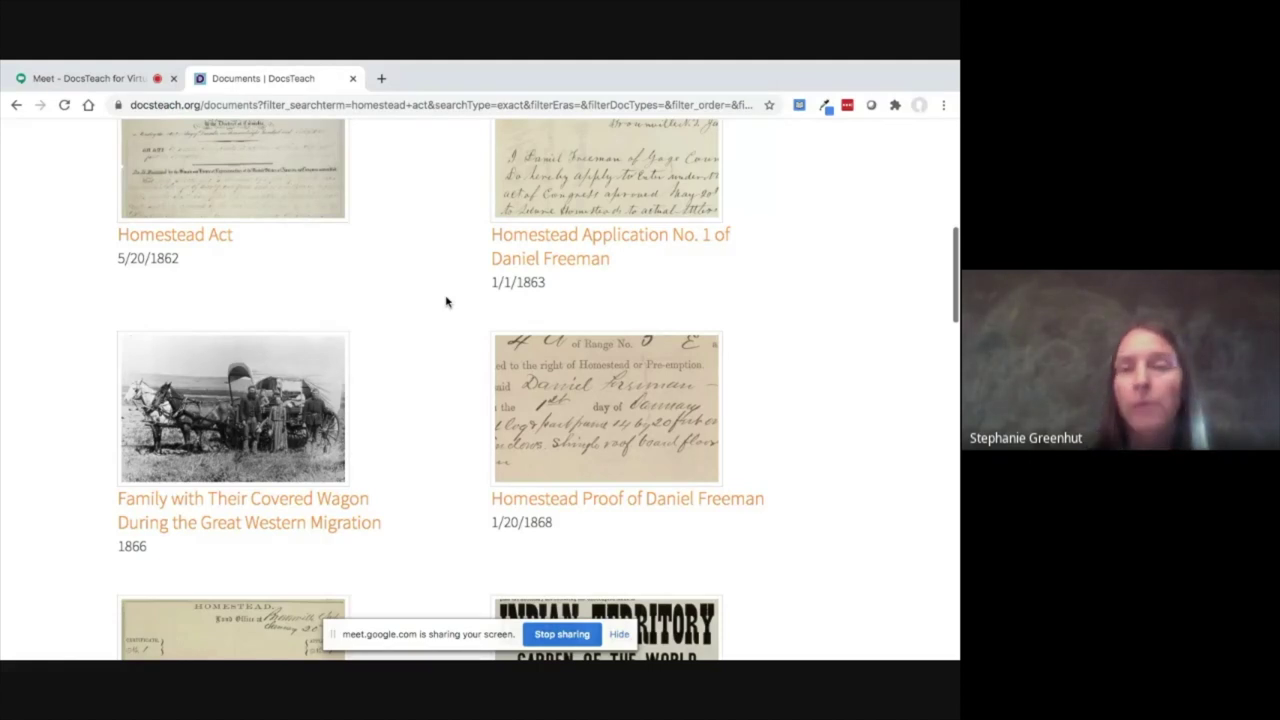
Open the 1866 'Family with Their Covered Wagon' photo and look through its details.
{"action": "left_click", "coordinate": [272, 378]}
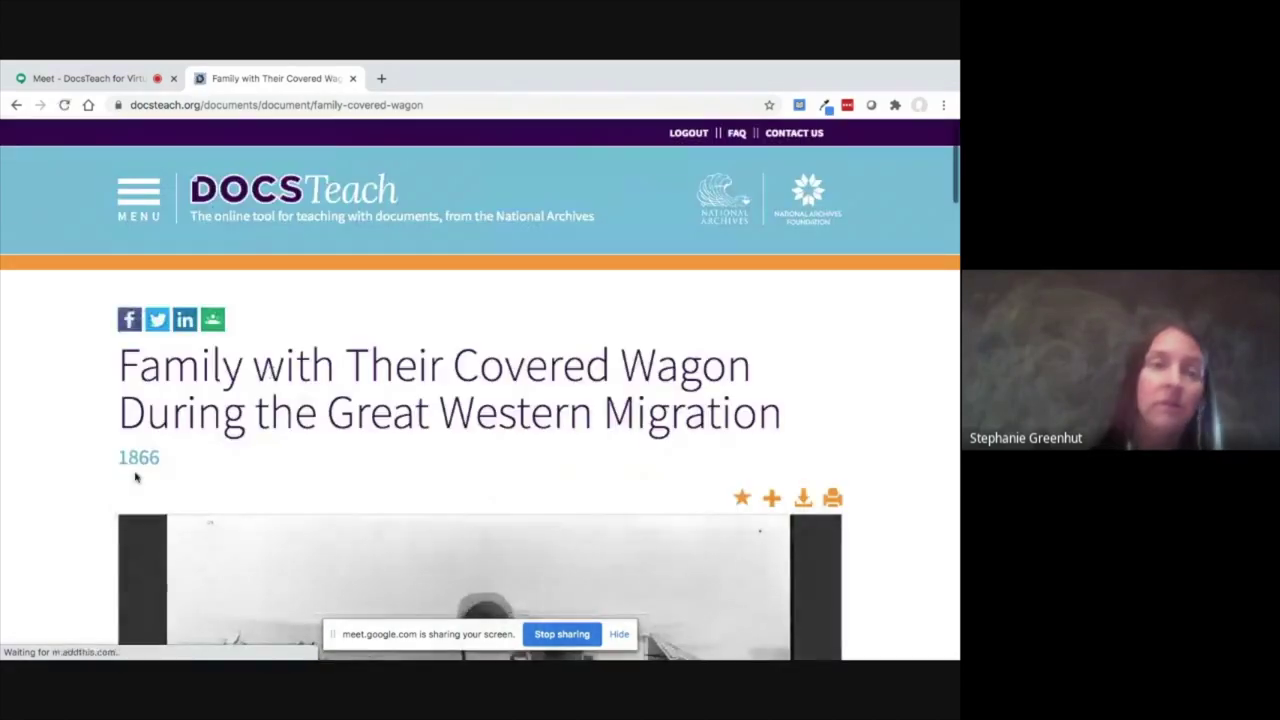
{"action": "scroll", "coordinate": [105, 495], "scroll_direction": "down", "scroll_amount": 2}
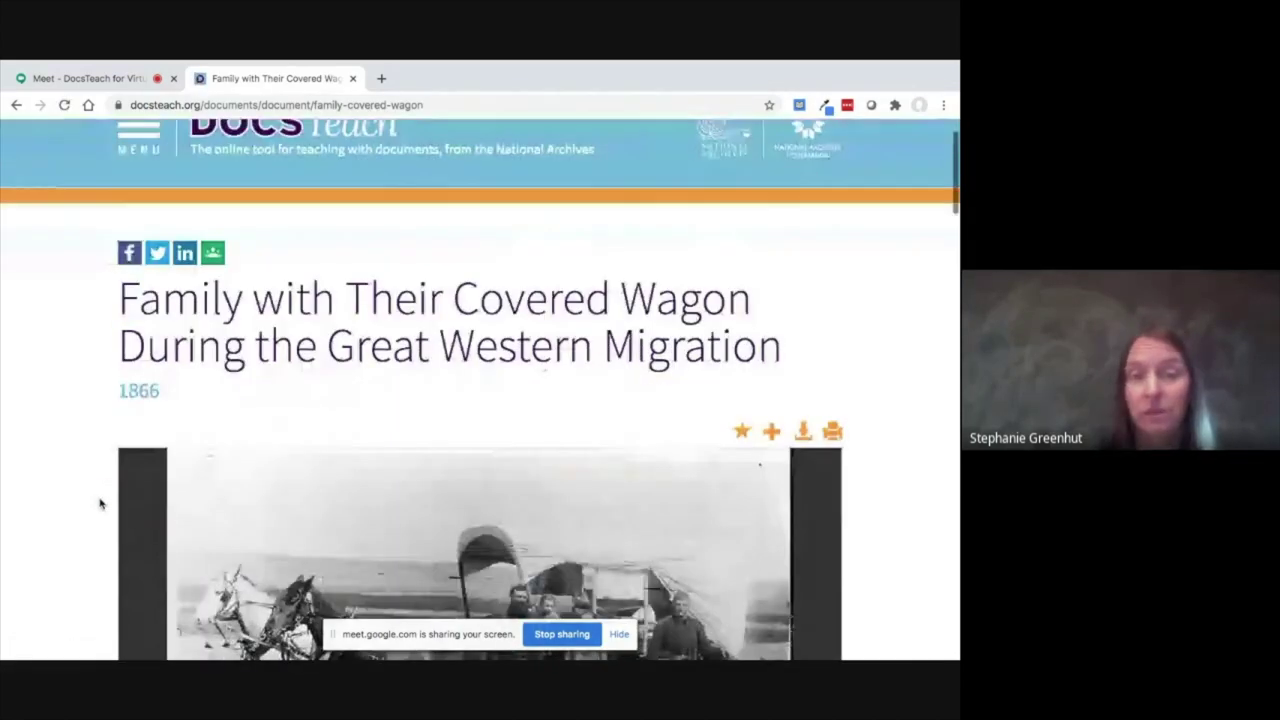
{"action": "scroll", "coordinate": [100, 503], "scroll_direction": "down", "scroll_amount": 3}
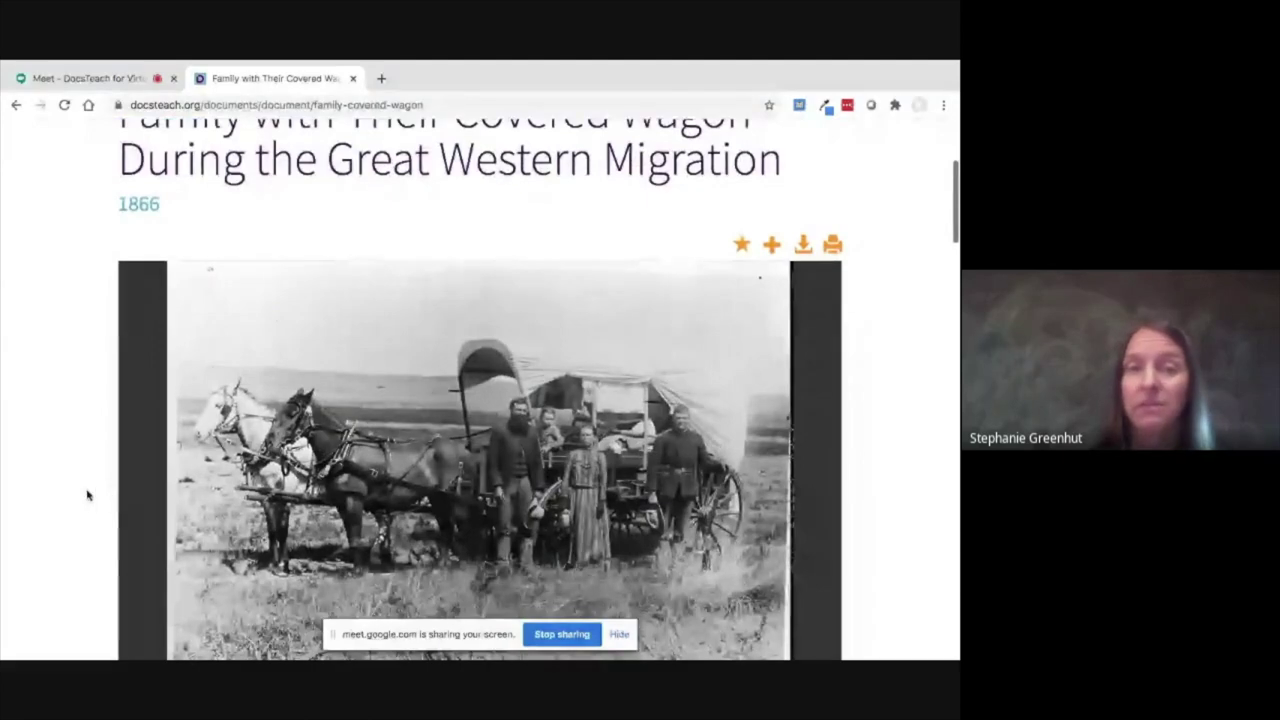
{"action": "scroll", "coordinate": [87, 494], "scroll_direction": "down", "scroll_amount": 1}
{"action": "scroll", "coordinate": [87, 494], "scroll_direction": "down", "scroll_amount": 1}
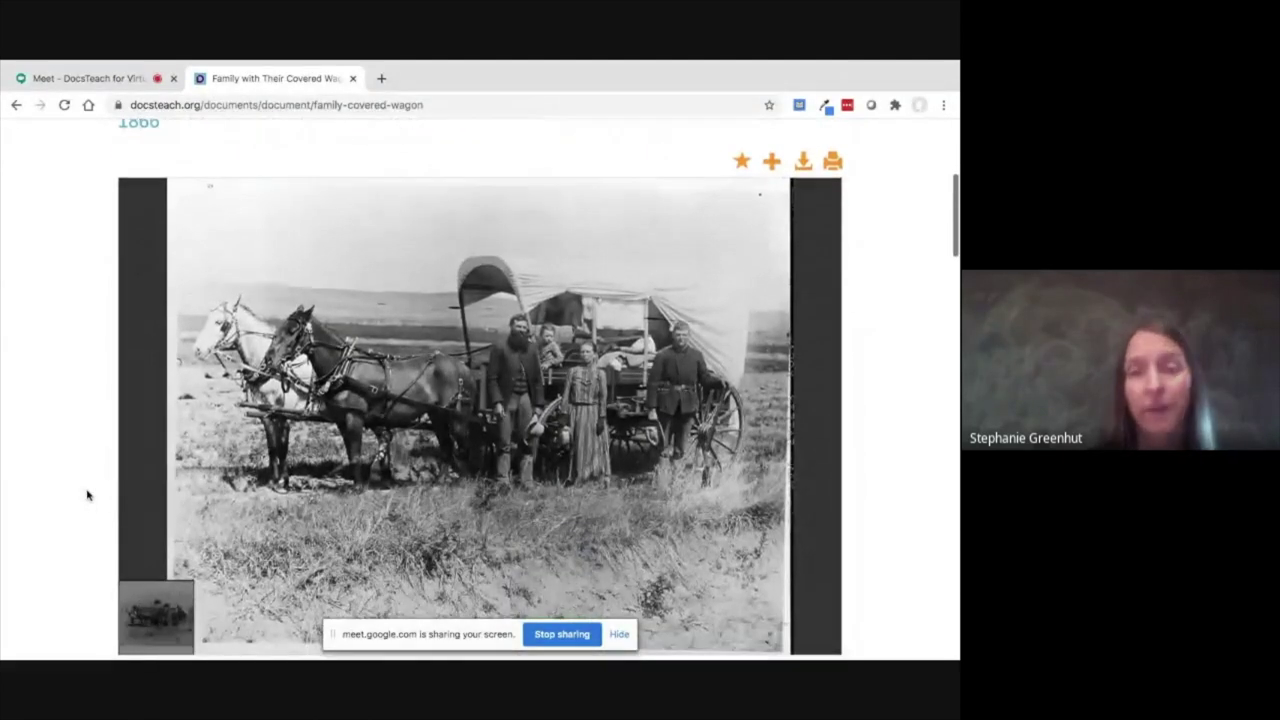
{"action": "scroll", "coordinate": [87, 494], "scroll_direction": "down", "scroll_amount": 2}
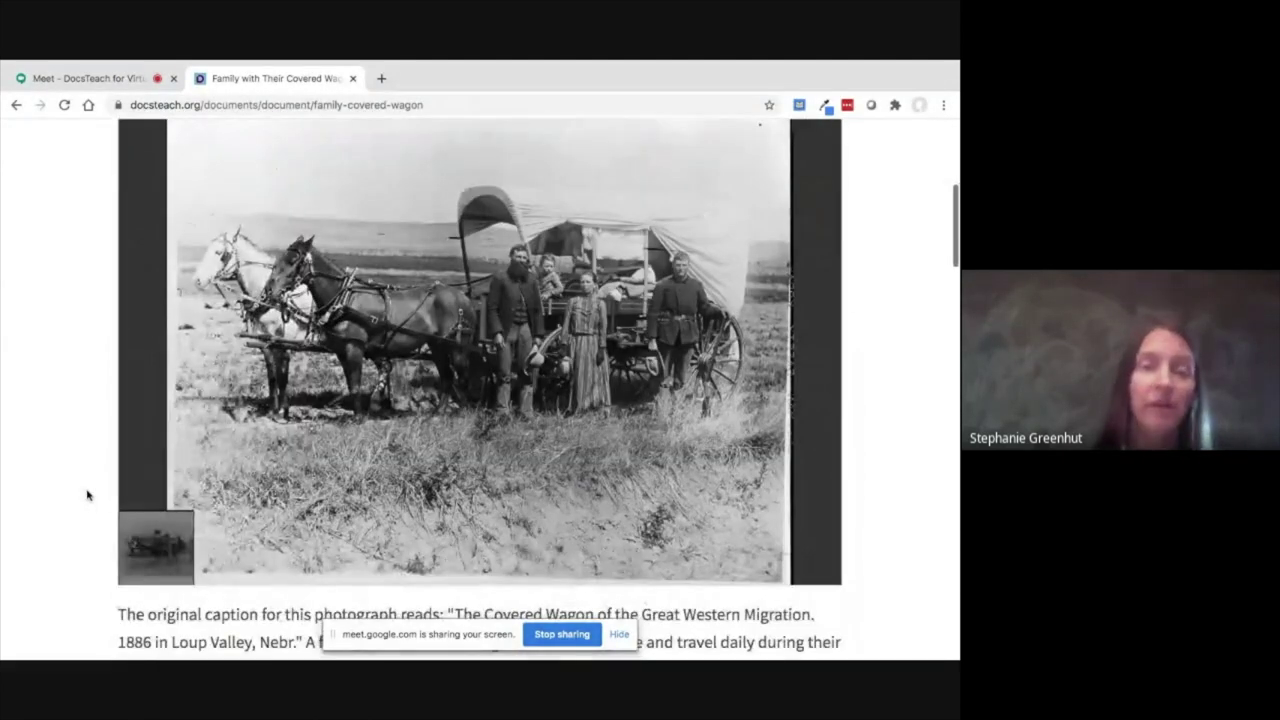
{"action": "scroll", "coordinate": [87, 494], "scroll_direction": "down", "scroll_amount": 2}
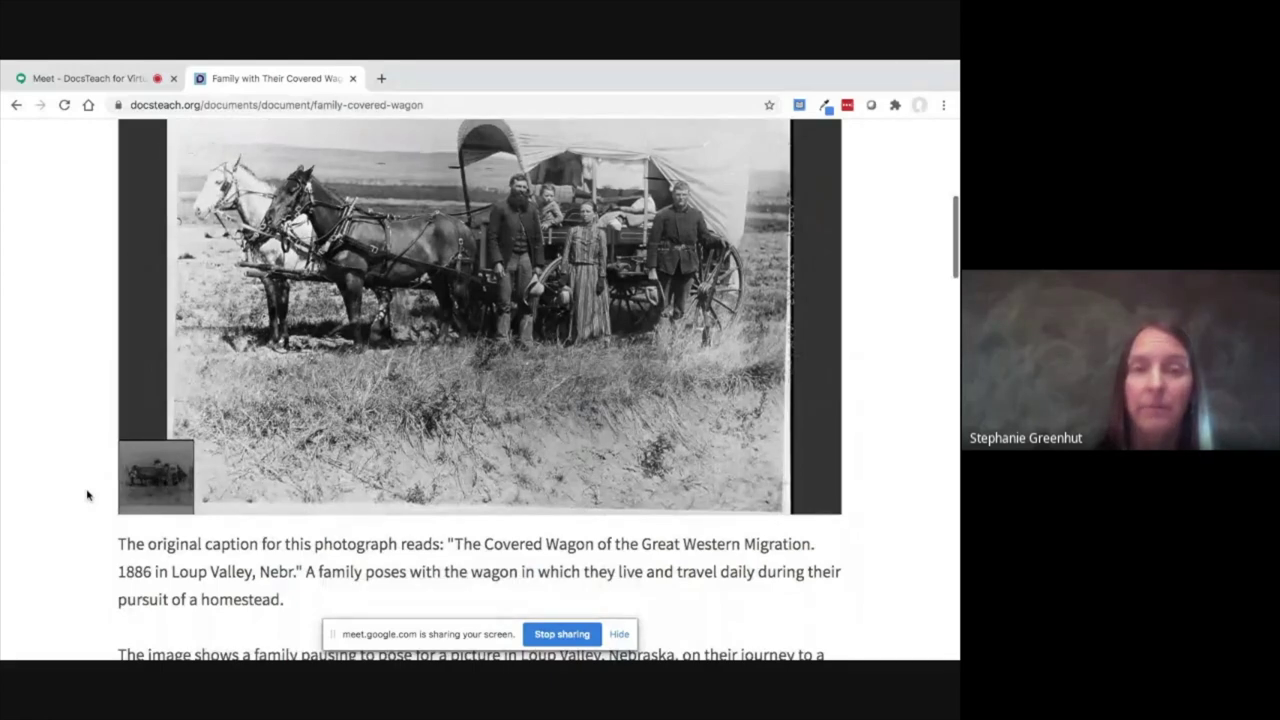
{"action": "scroll", "coordinate": [87, 494], "scroll_direction": "up", "scroll_amount": 5}
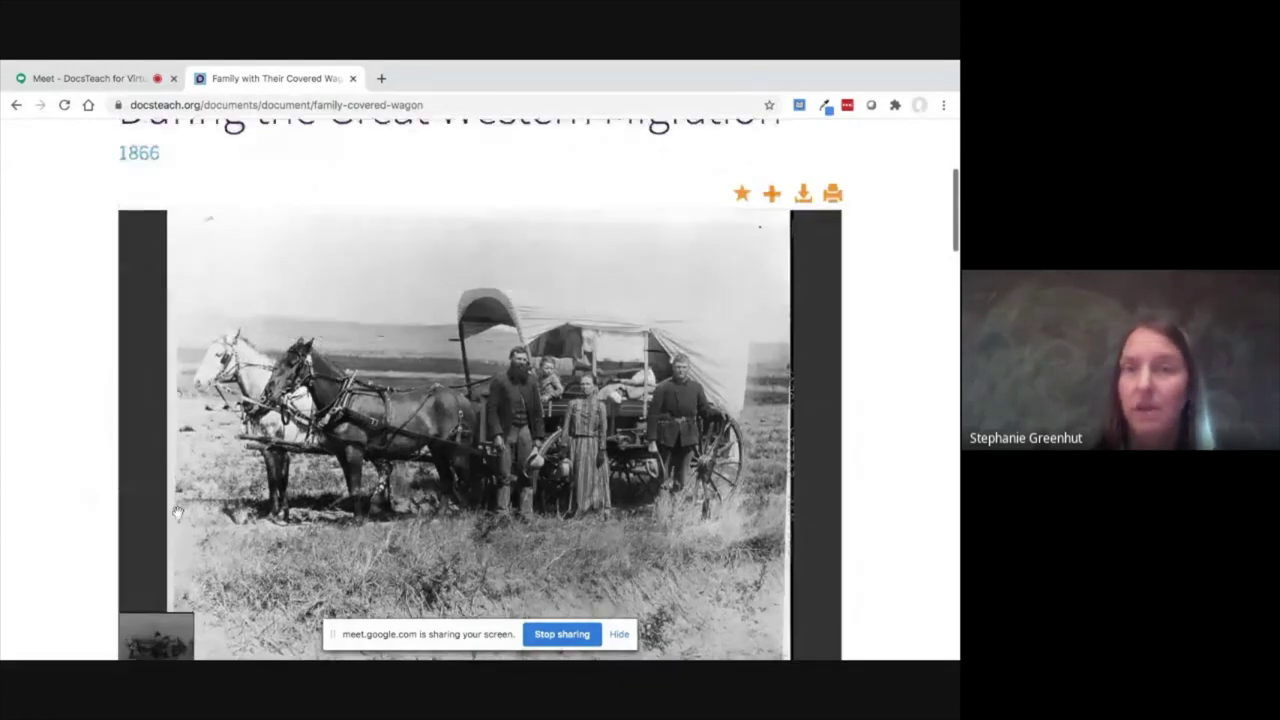
Save the photo to the August 4, 2020 favorites folder and go back to the search results.
{"action": "left_click", "coordinate": [738, 194]}
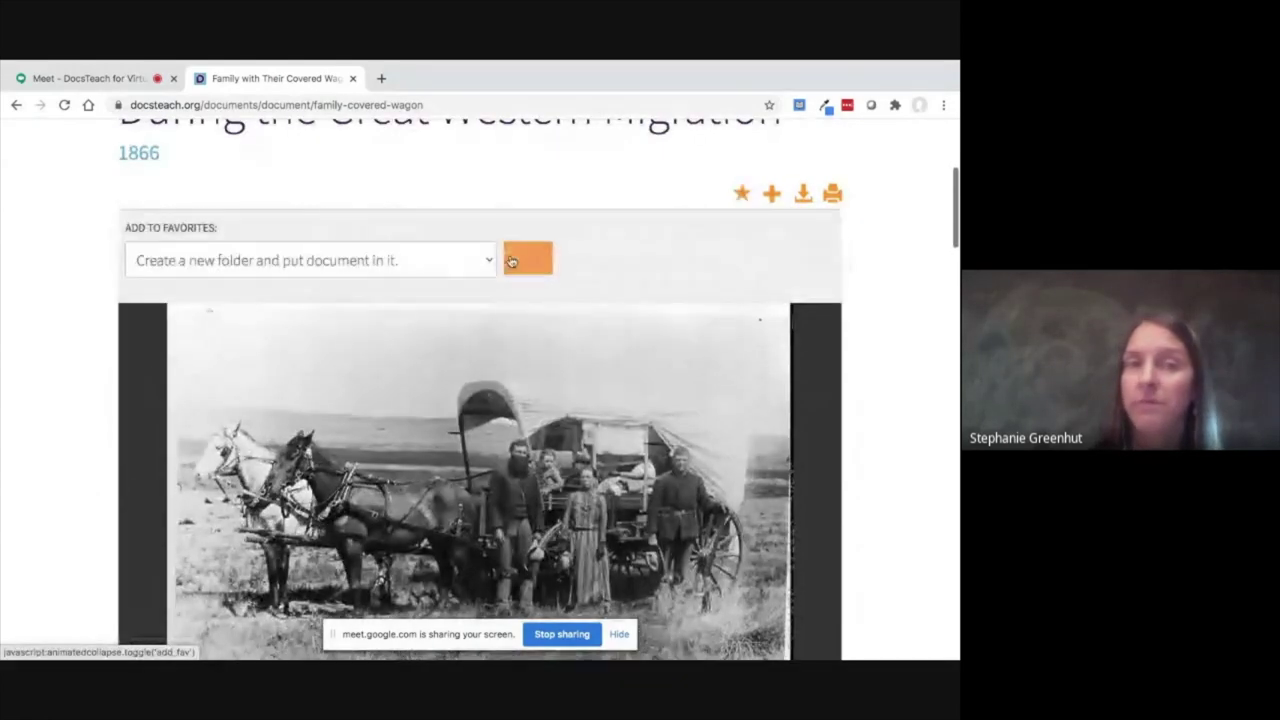
{"action": "left_click", "coordinate": [452, 262]}
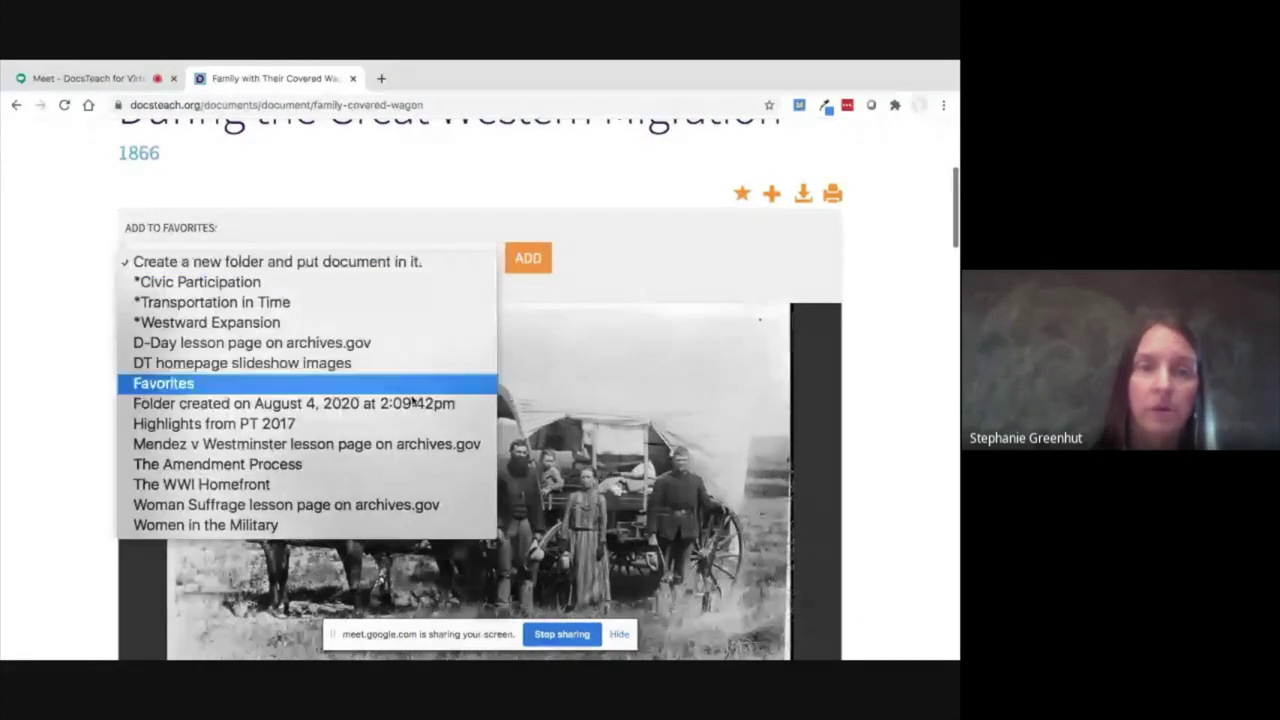
{"action": "left_click", "coordinate": [435, 402]}
{"action": "left_click", "coordinate": [530, 260]}
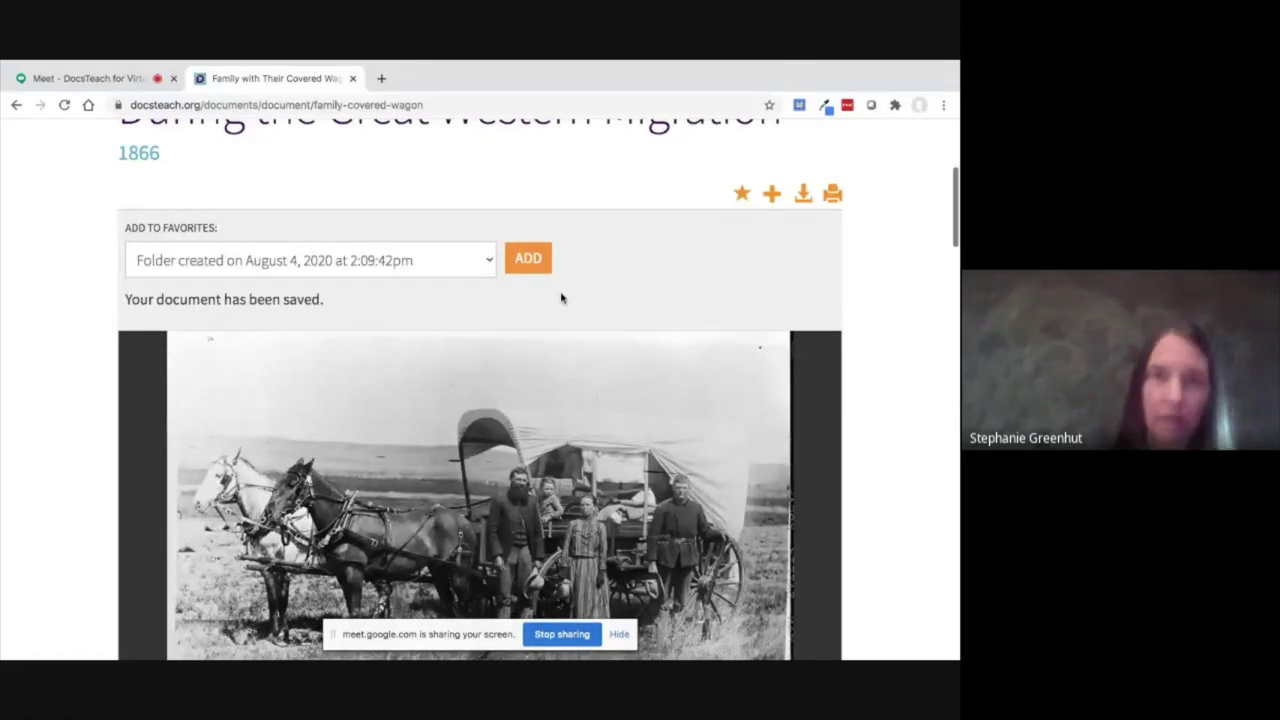
{"action": "scroll", "coordinate": [111, 415], "scroll_direction": "down", "scroll_amount": 1}
{"action": "scroll", "coordinate": [111, 415], "scroll_direction": "down", "scroll_amount": 10}
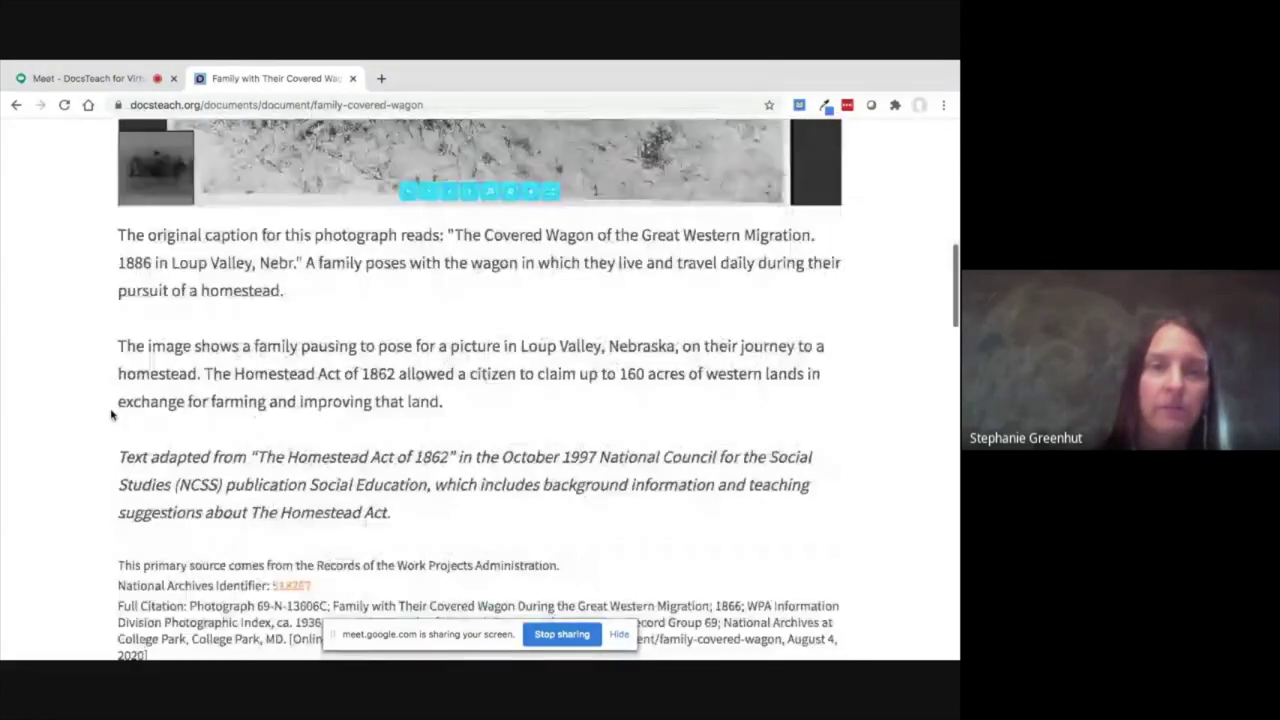
{"action": "left_click", "coordinate": [181, 382]}
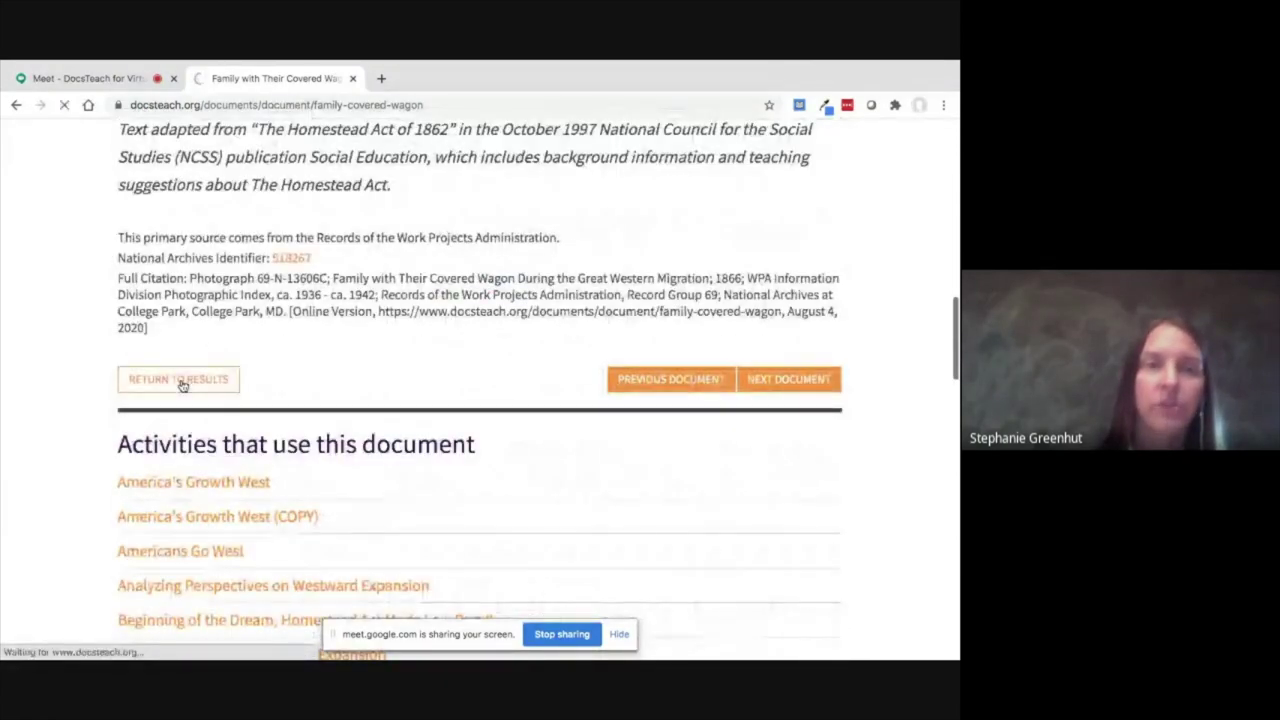
Open the ca. 1889 'Indian Territory That Garden of the World' homestead poster and view its image.
{"action": "scroll", "coordinate": [480, 499], "scroll_direction": "down", "scroll_amount": 9}
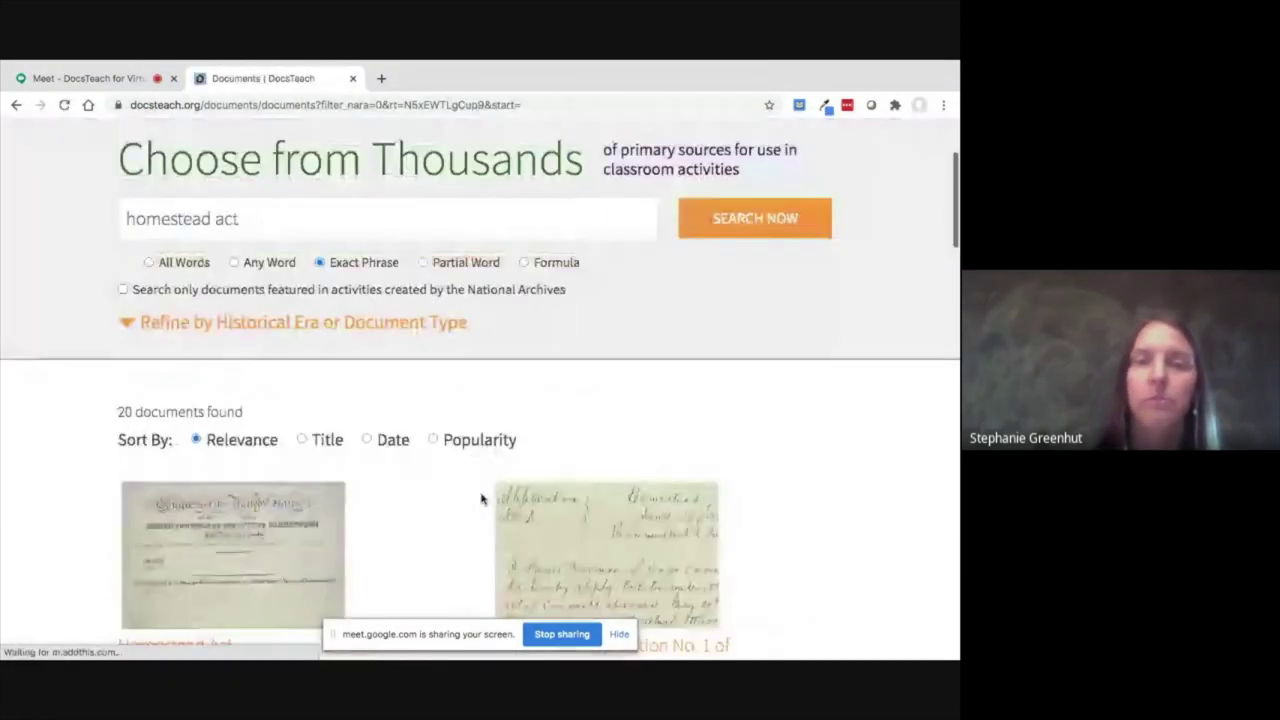
{"action": "scroll", "coordinate": [480, 499], "scroll_direction": "down", "scroll_amount": 3}
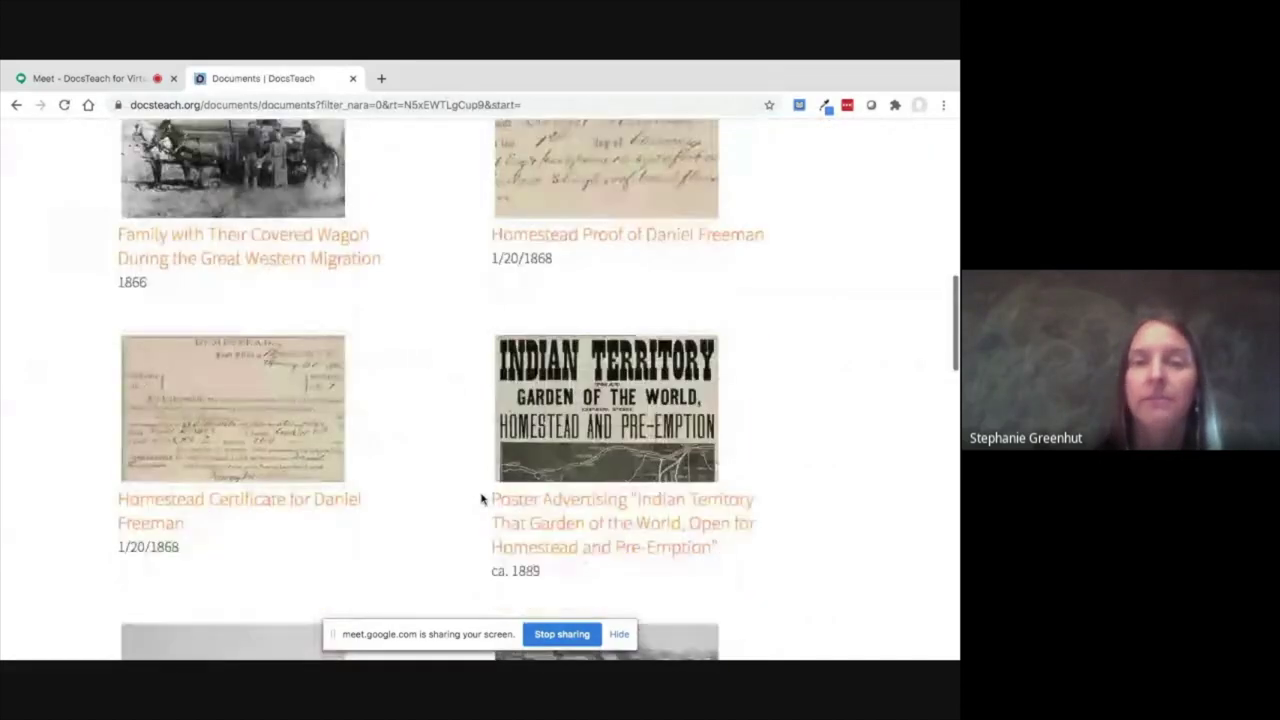
{"action": "left_click", "coordinate": [621, 336]}
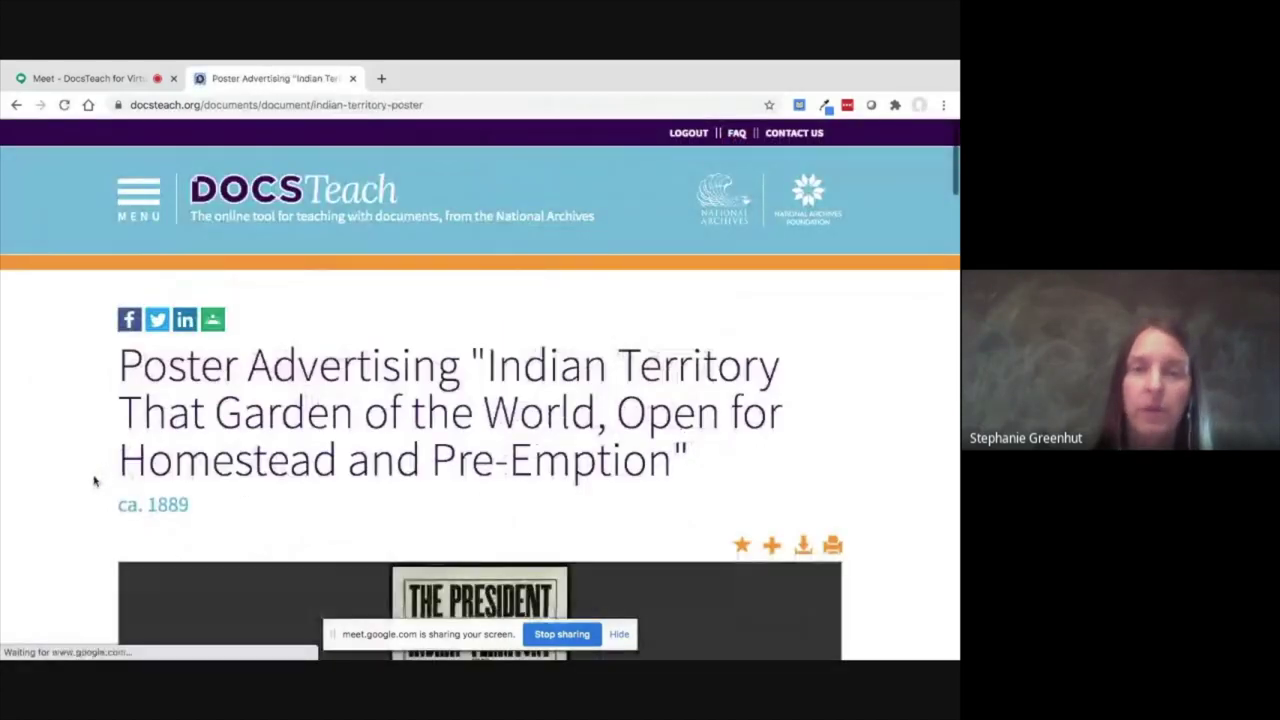
{"action": "scroll", "coordinate": [94, 481], "scroll_direction": "down", "scroll_amount": 1}
{"action": "scroll", "coordinate": [94, 481], "scroll_direction": "down", "scroll_amount": 3}
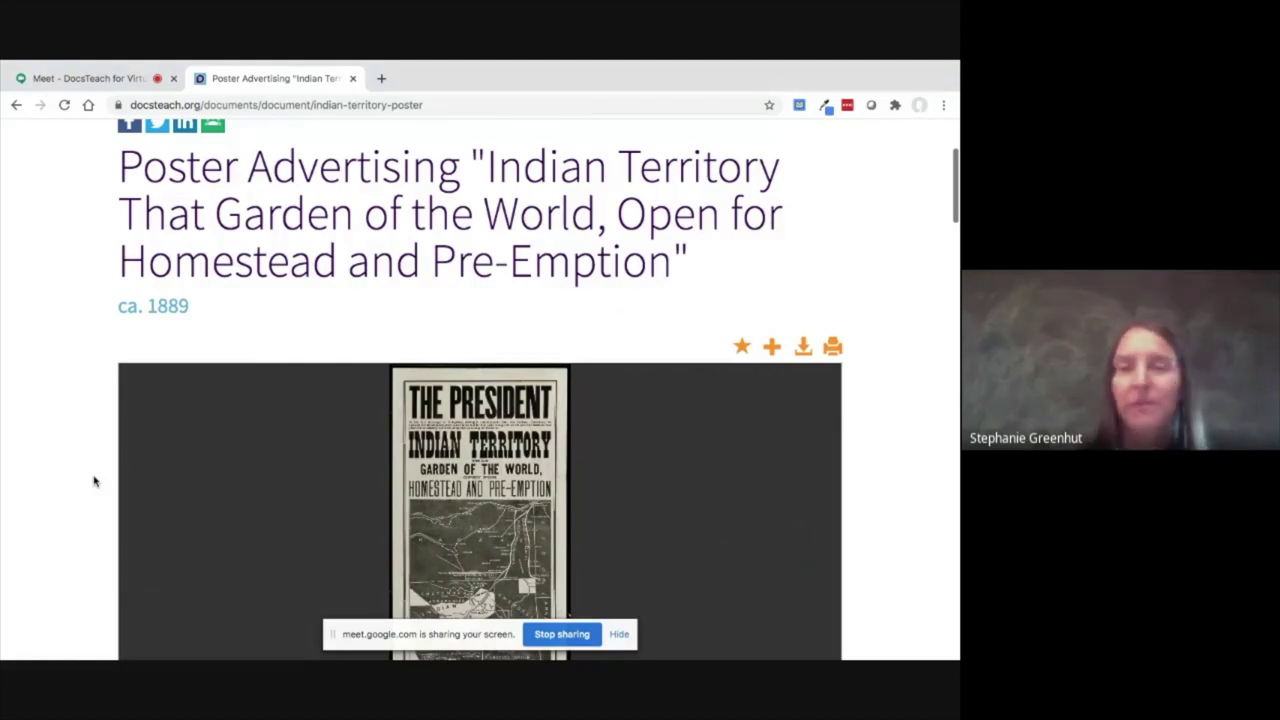
{"action": "scroll", "coordinate": [71, 517], "scroll_direction": "down", "scroll_amount": 3}
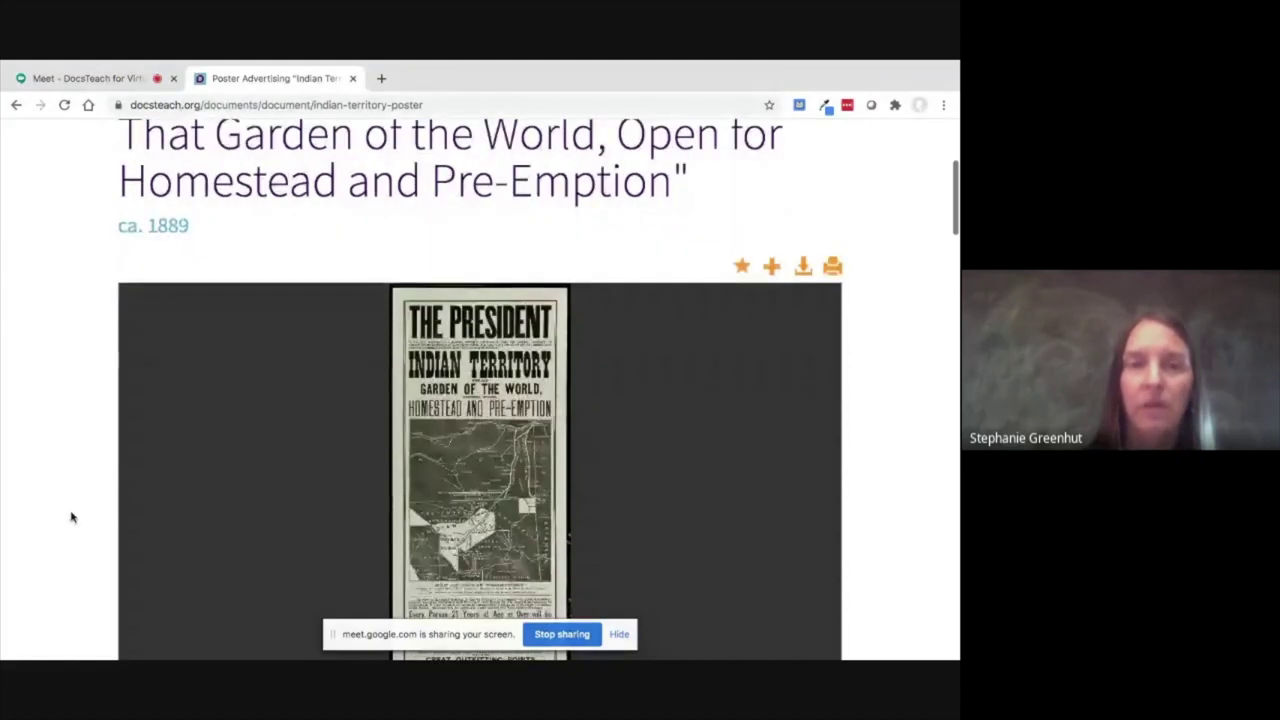
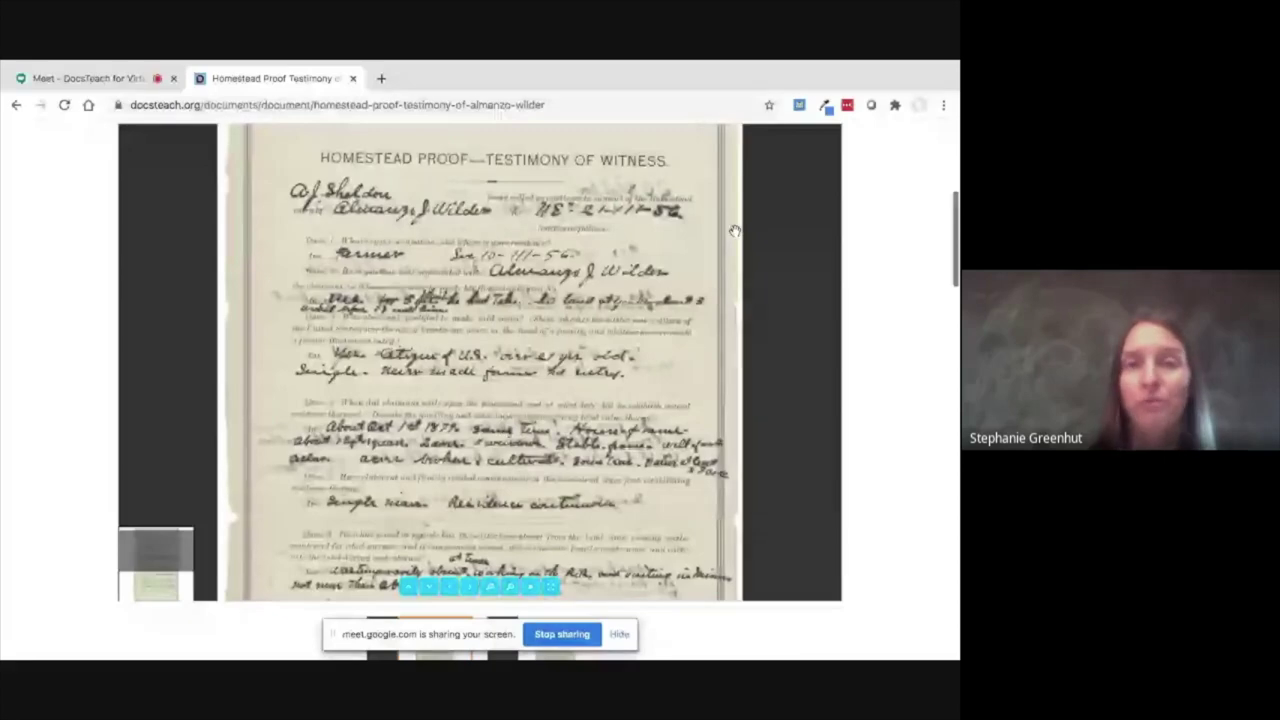
Go to the DocsTeach Documents search page from the site menu.
{"action": "scroll", "coordinate": [838, 245], "scroll_direction": "up", "scroll_amount": 1}
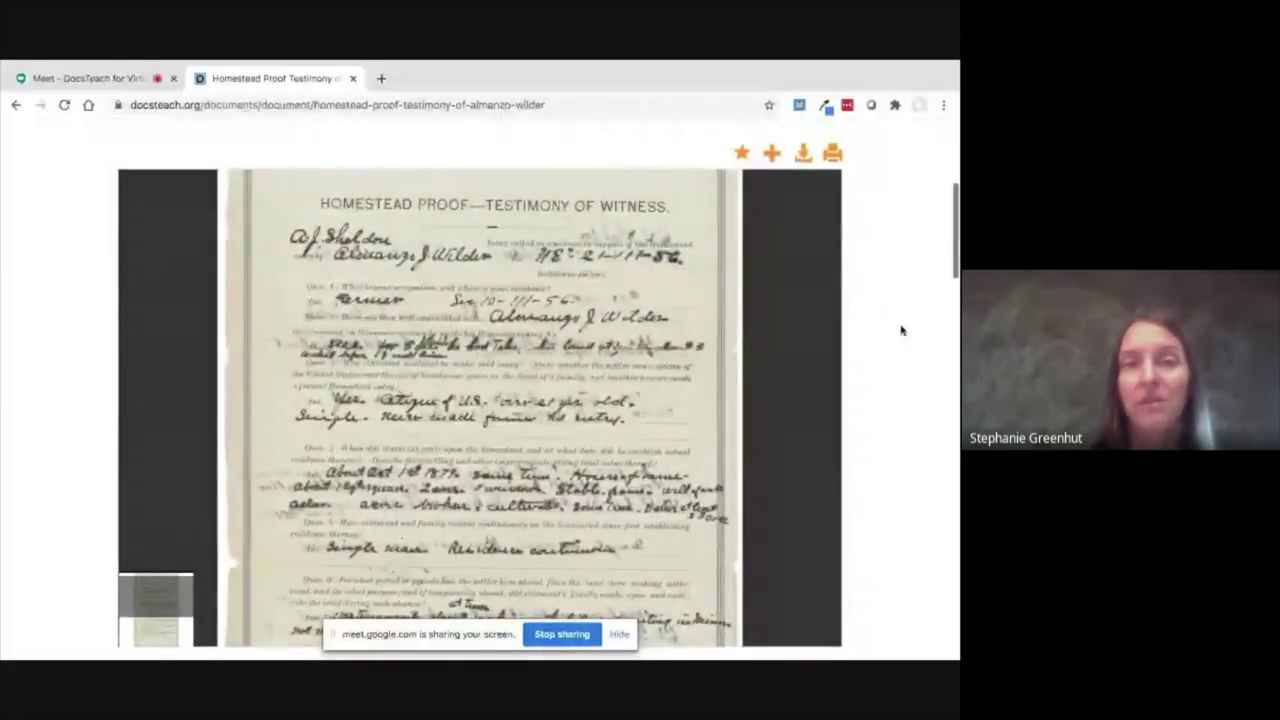
{"action": "scroll", "coordinate": [900, 331], "scroll_direction": "up", "scroll_amount": 4}
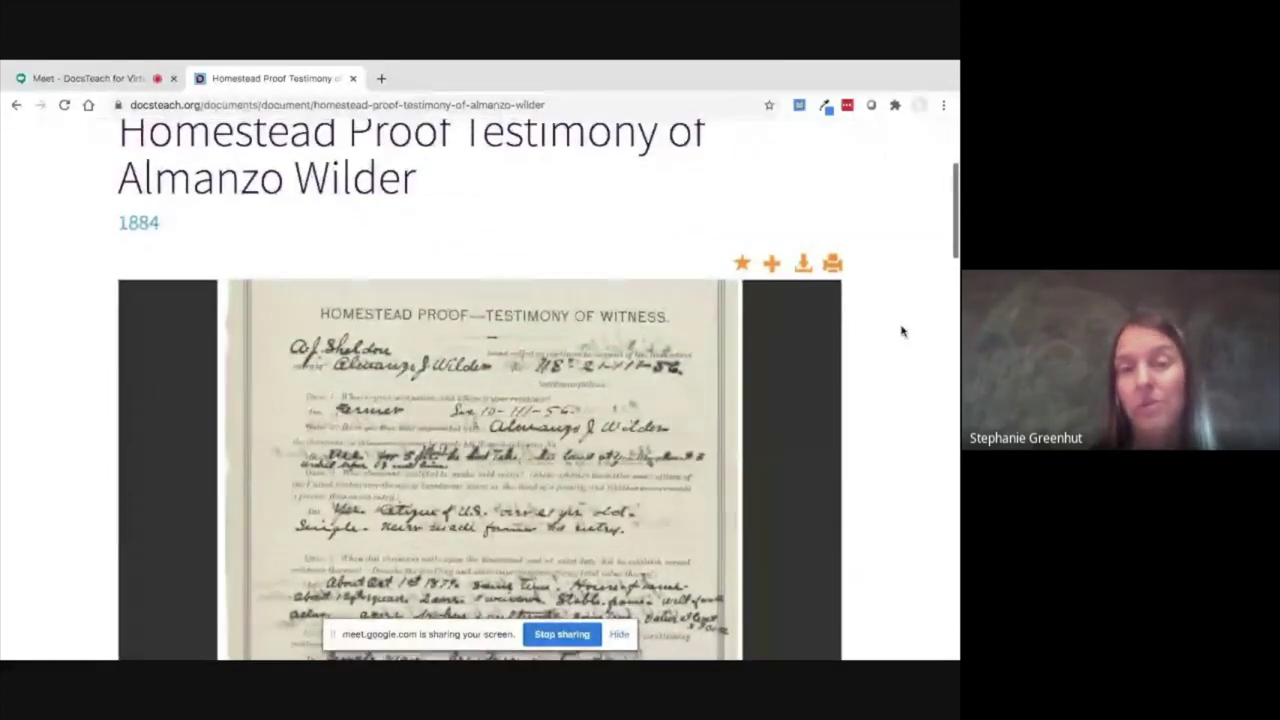
{"action": "scroll", "coordinate": [901, 331], "scroll_direction": "down", "scroll_amount": 7}
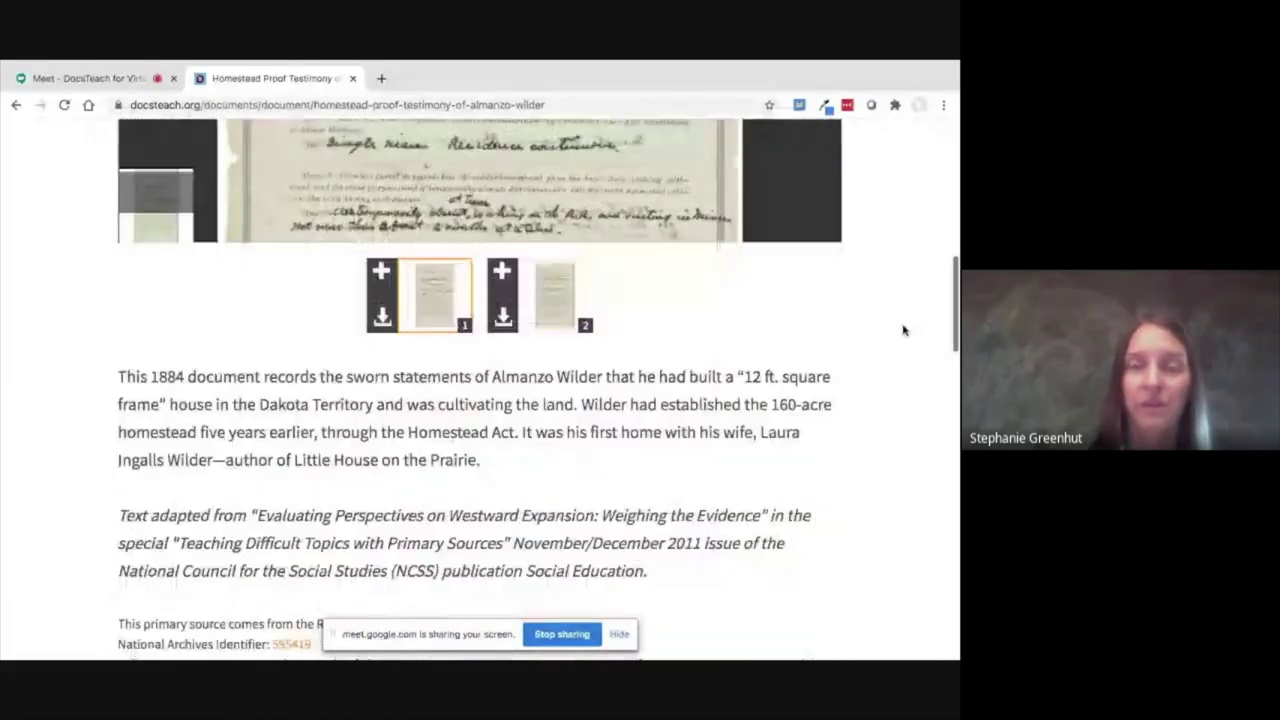
{"action": "scroll", "coordinate": [903, 330], "scroll_direction": "down", "scroll_amount": 5}
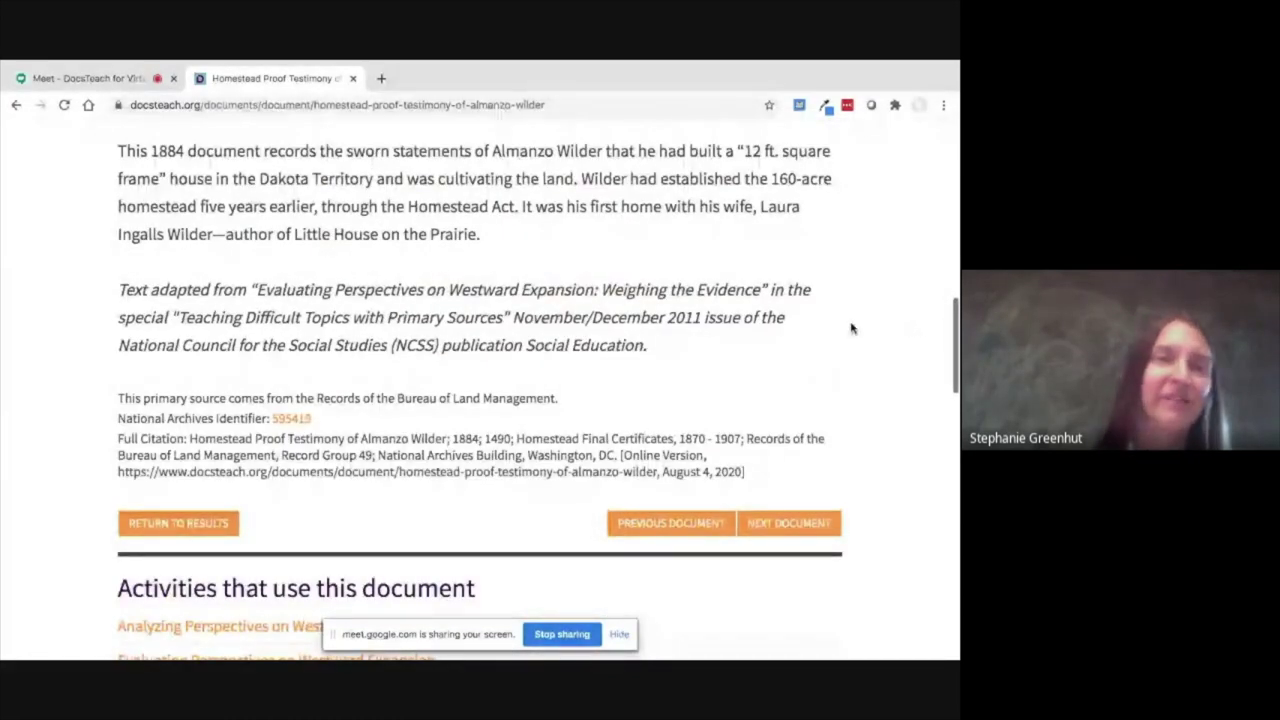
{"action": "scroll", "coordinate": [851, 328], "scroll_direction": "up", "scroll_amount": 10}
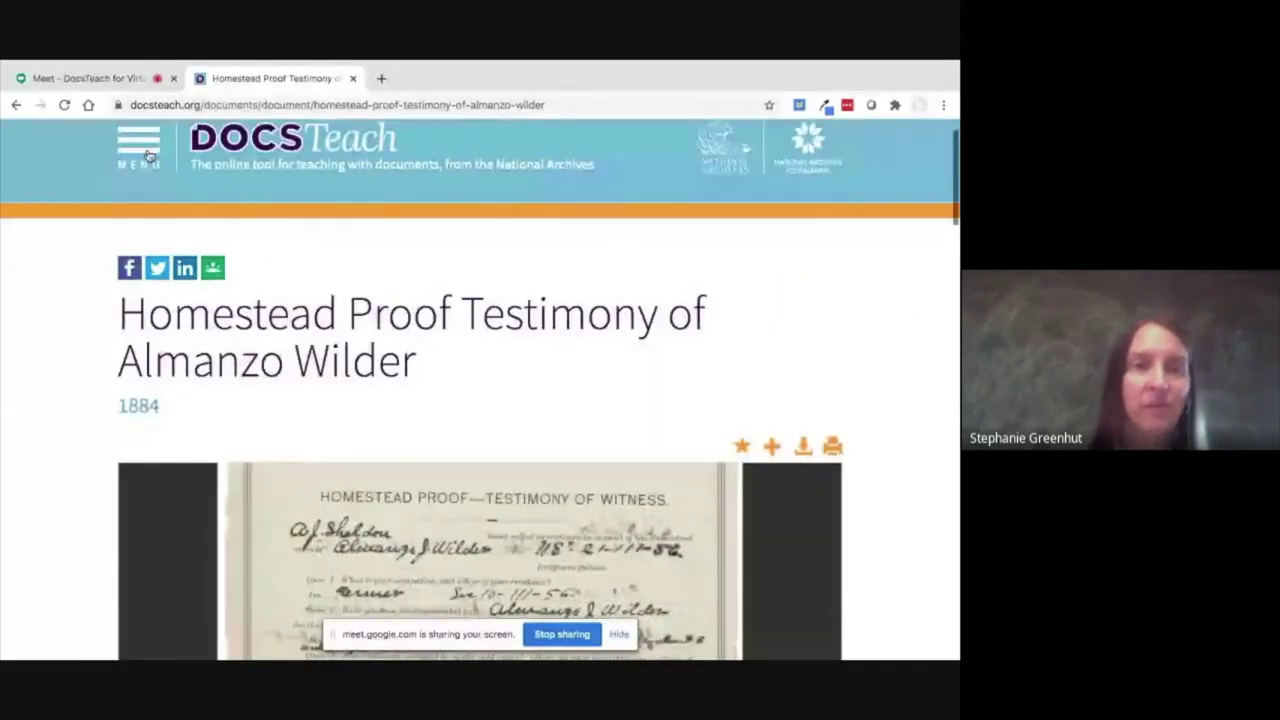
{"action": "left_click", "coordinate": [146, 152]}
{"action": "left_click", "coordinate": [64, 270]}
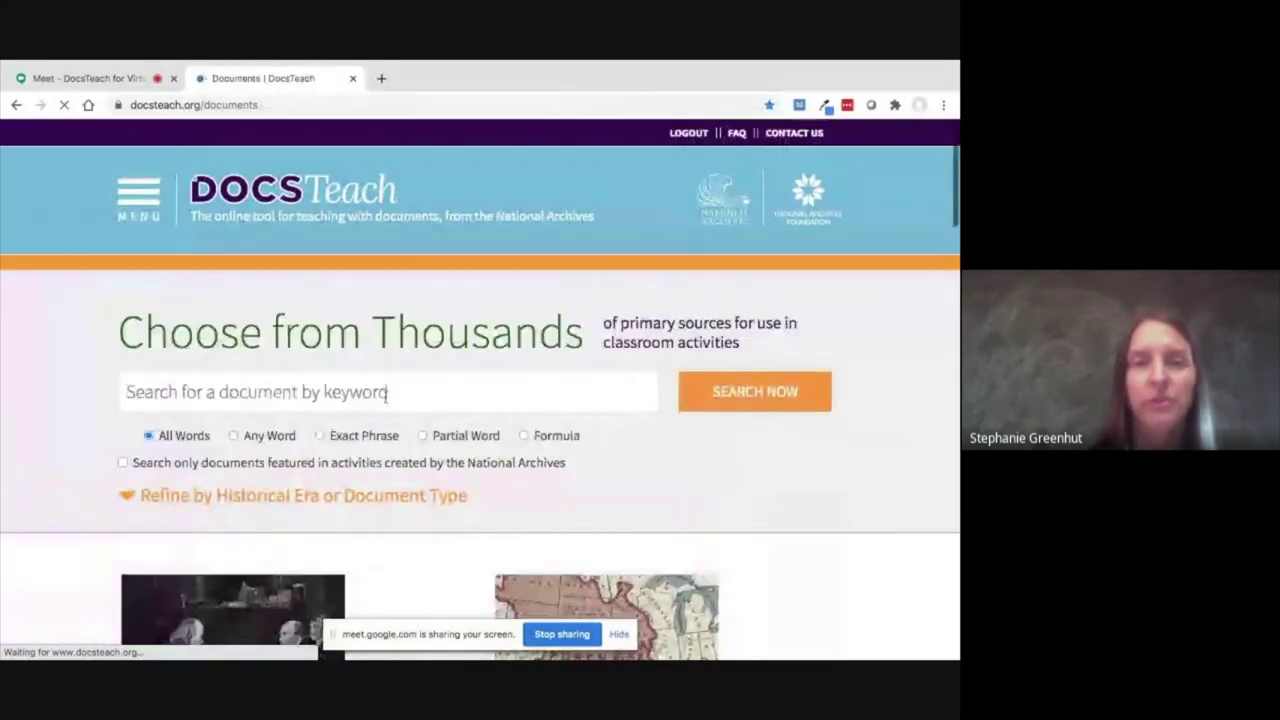
Search documents for the exact phrase 'Transcontinental Railroad' and review the 13 results.
{"action": "left_click", "coordinate": [388, 392]}
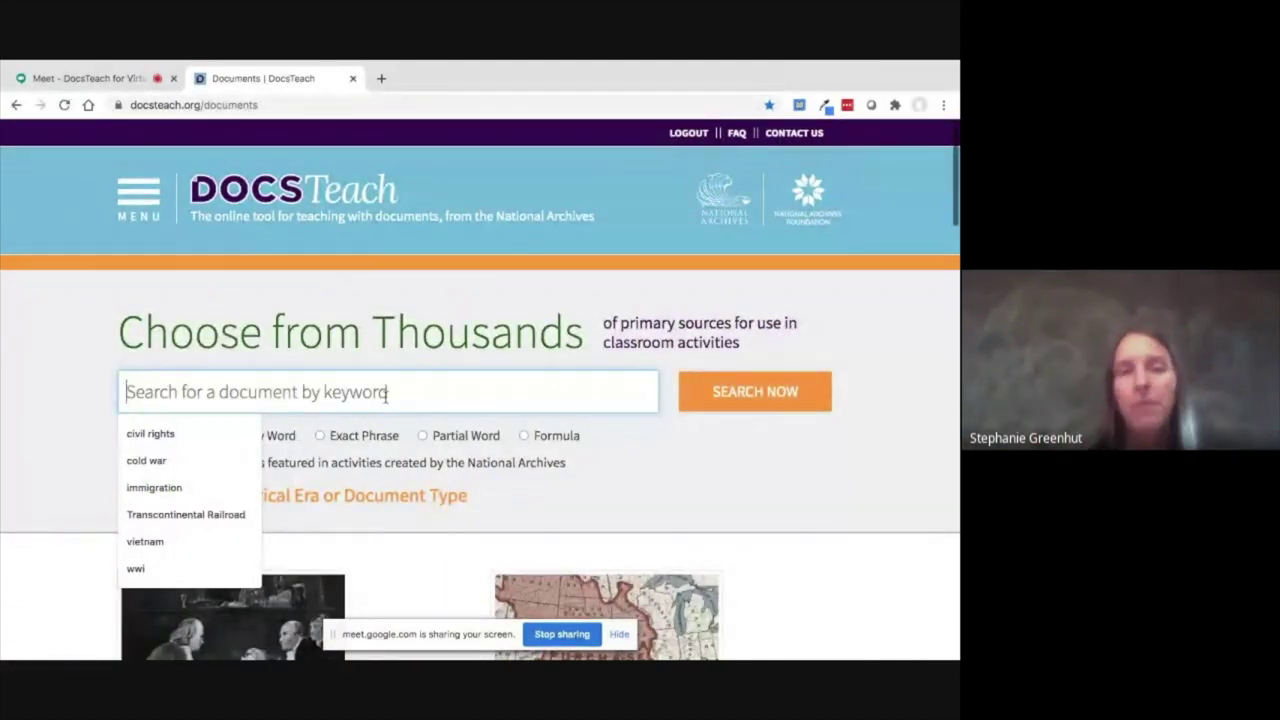
{"action": "type", "text": "tra"}
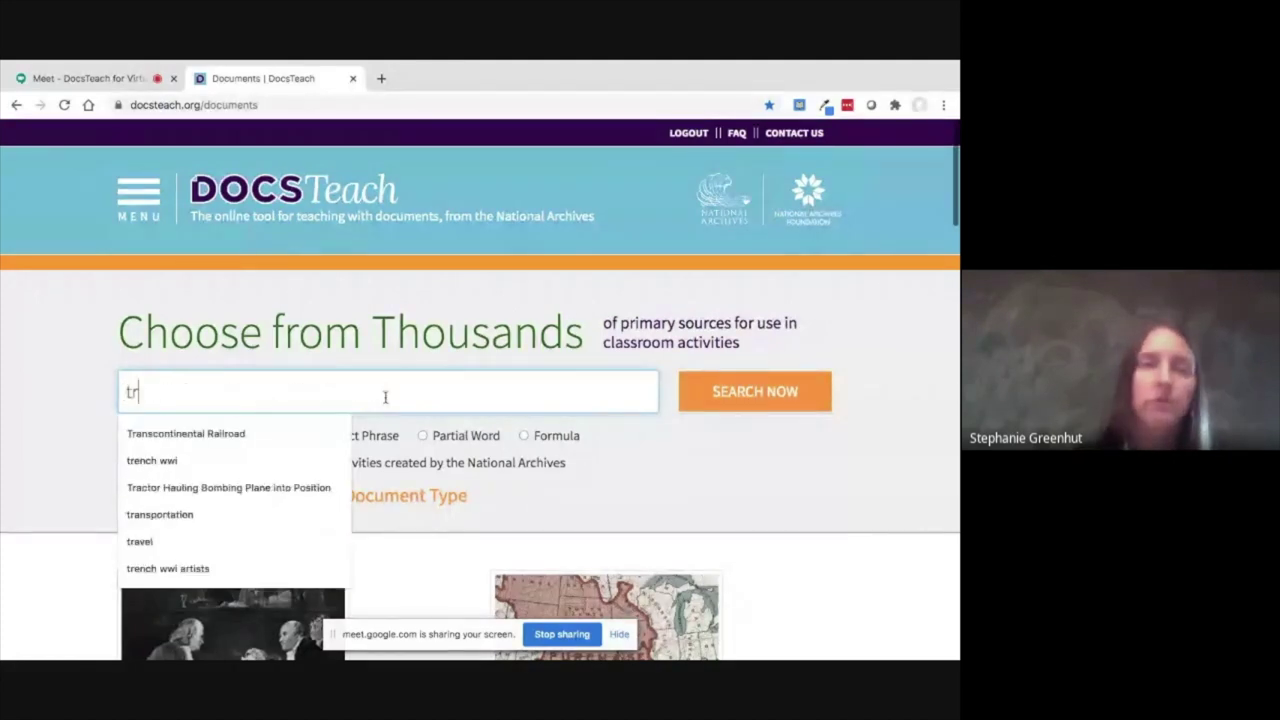
{"action": "left_click", "coordinate": [322, 433]}
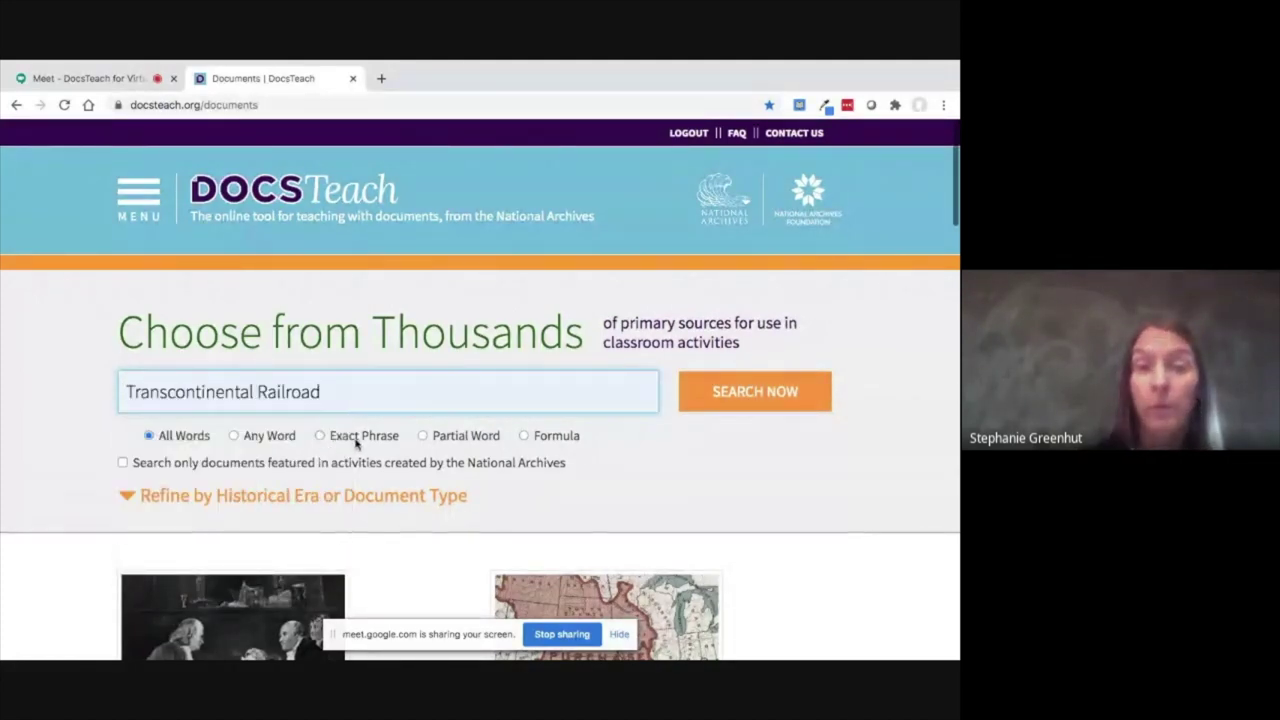
{"action": "left_click", "coordinate": [356, 443]}
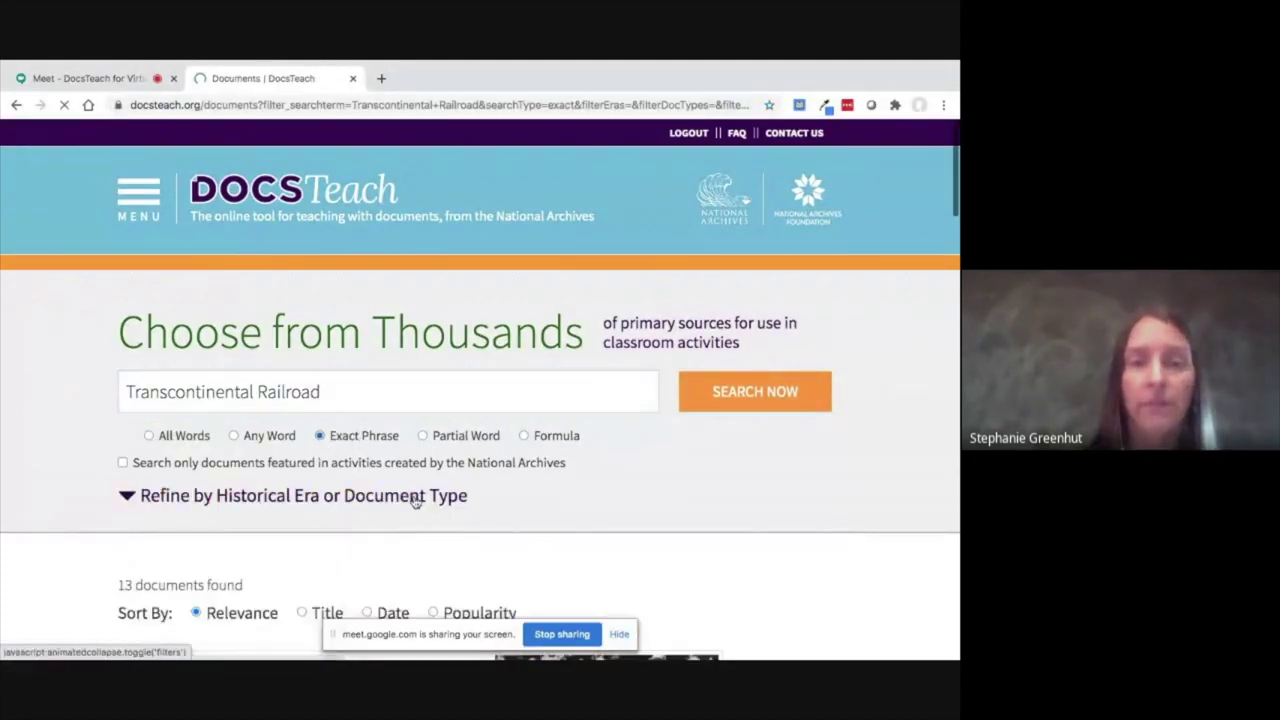
{"action": "scroll", "coordinate": [414, 500], "scroll_direction": "down", "scroll_amount": 2}
{"action": "scroll", "coordinate": [414, 500], "scroll_direction": "down", "scroll_amount": 3}
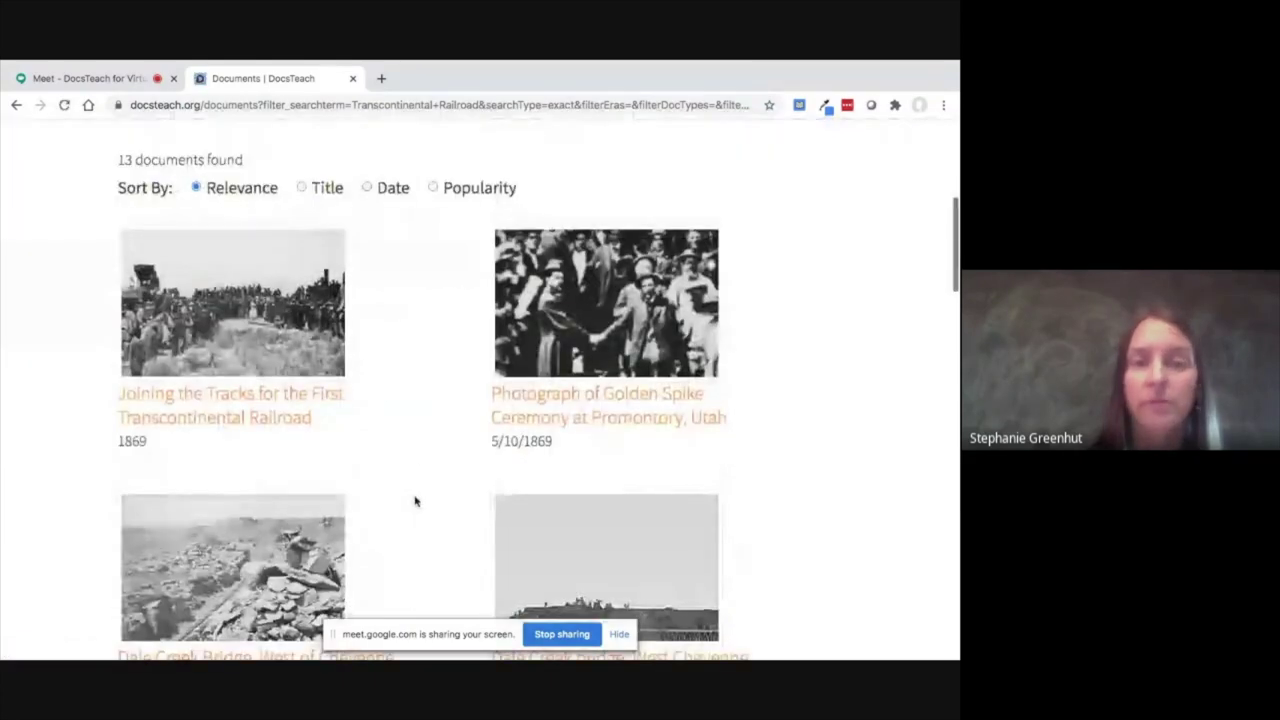
Open 'Joining the Tracks for the First Transcontinental Railroad' and scroll to its end.
{"action": "left_click", "coordinate": [288, 345]}
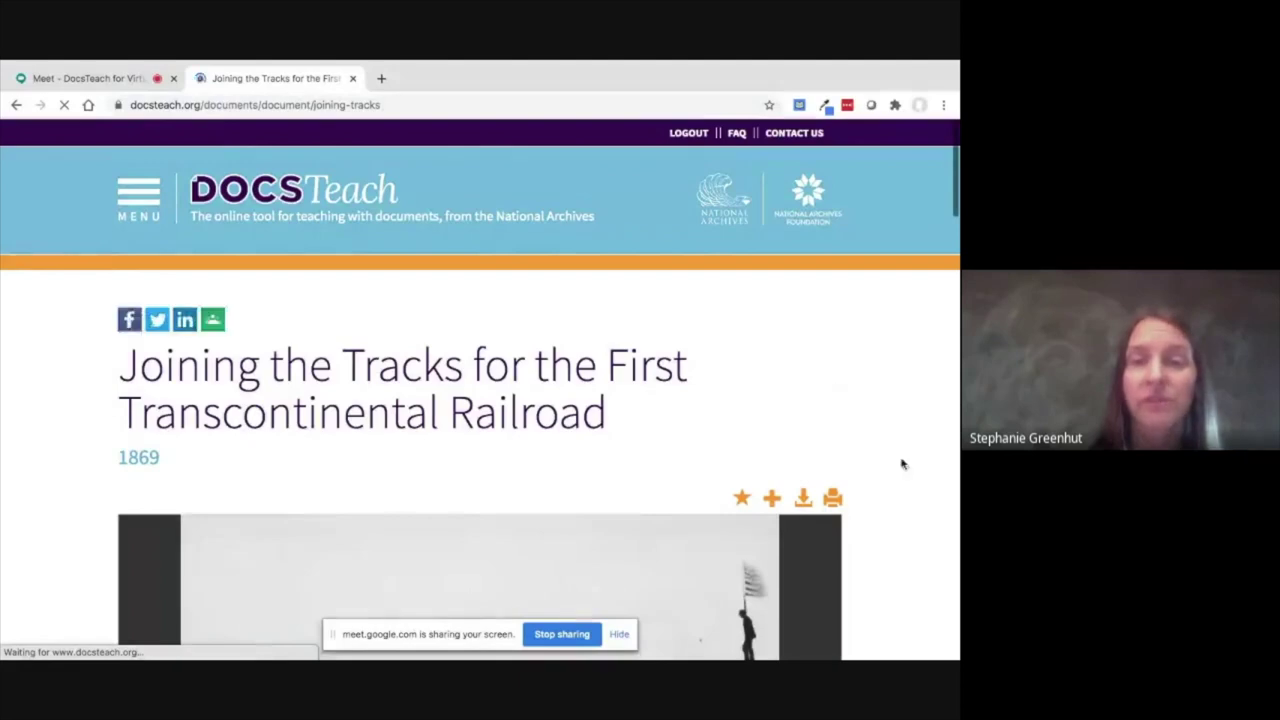
{"action": "scroll", "coordinate": [900, 463], "scroll_direction": "down", "scroll_amount": 3}
{"action": "scroll", "coordinate": [900, 463], "scroll_direction": "down", "scroll_amount": 4}
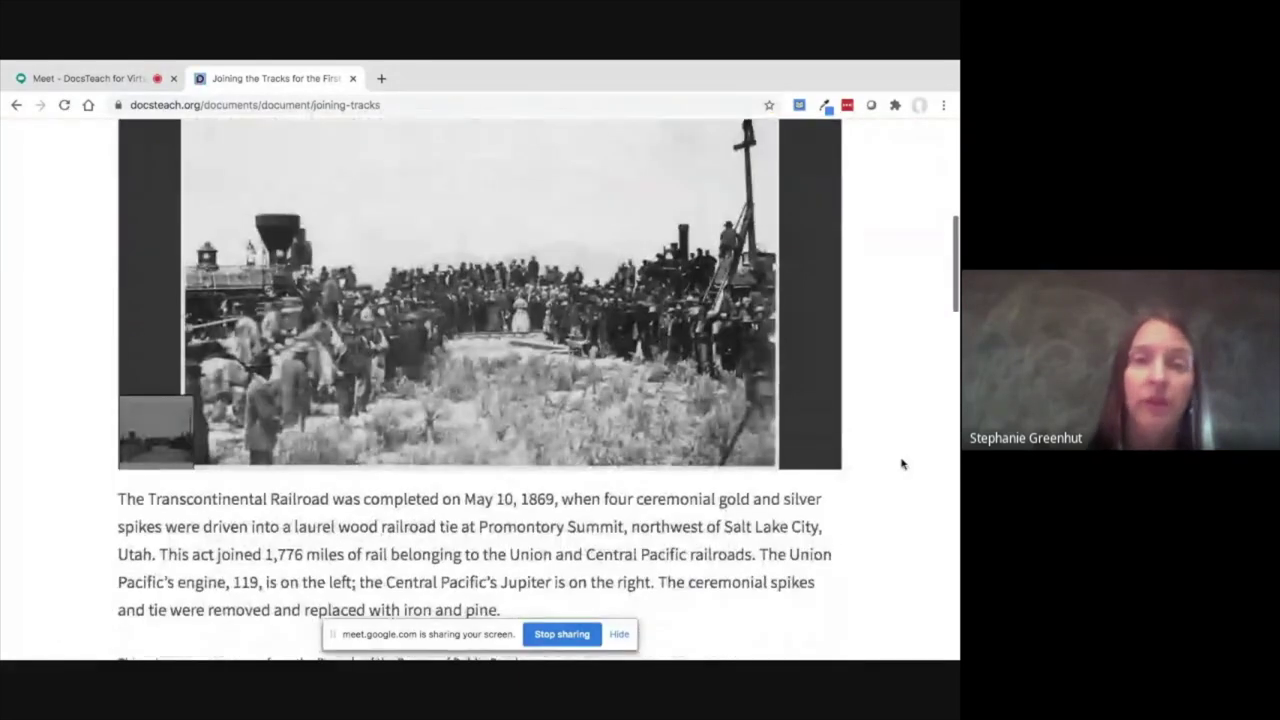
{"action": "scroll", "coordinate": [900, 463], "scroll_direction": "down", "scroll_amount": 3}
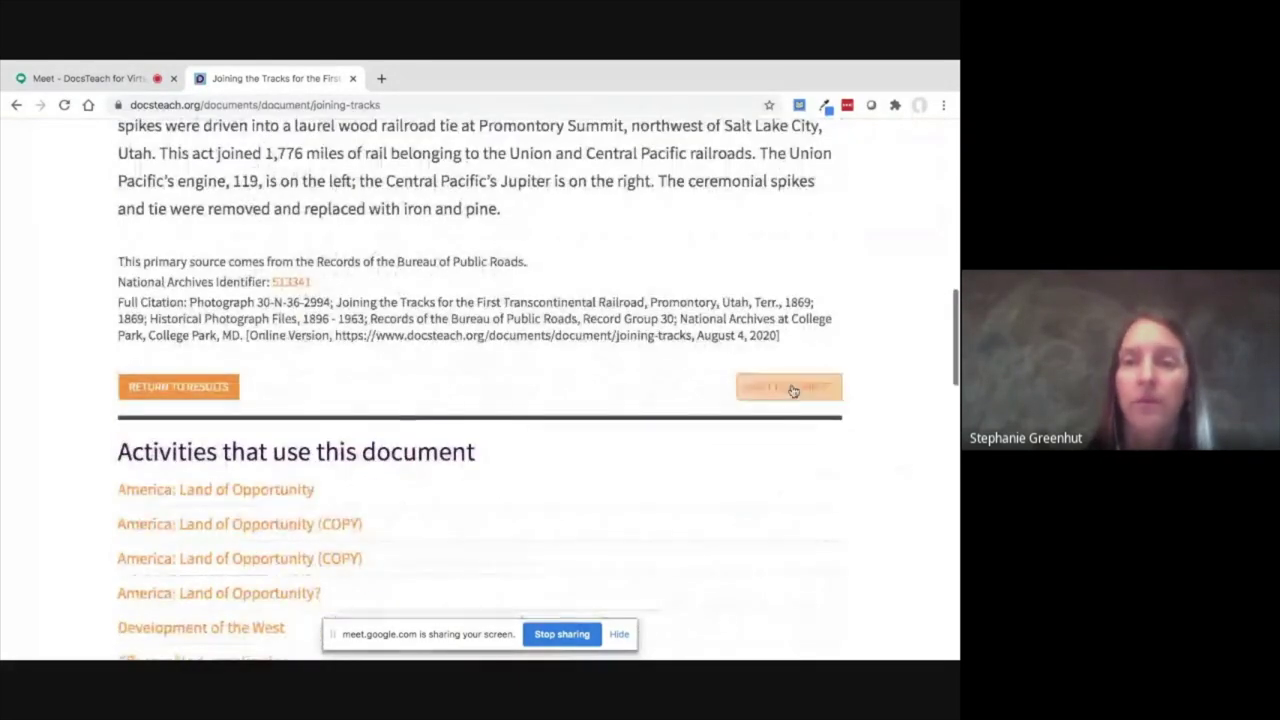
Advance to the Golden Spike Ceremony photograph and zoom into the photo.
{"action": "left_click", "coordinate": [838, 396]}
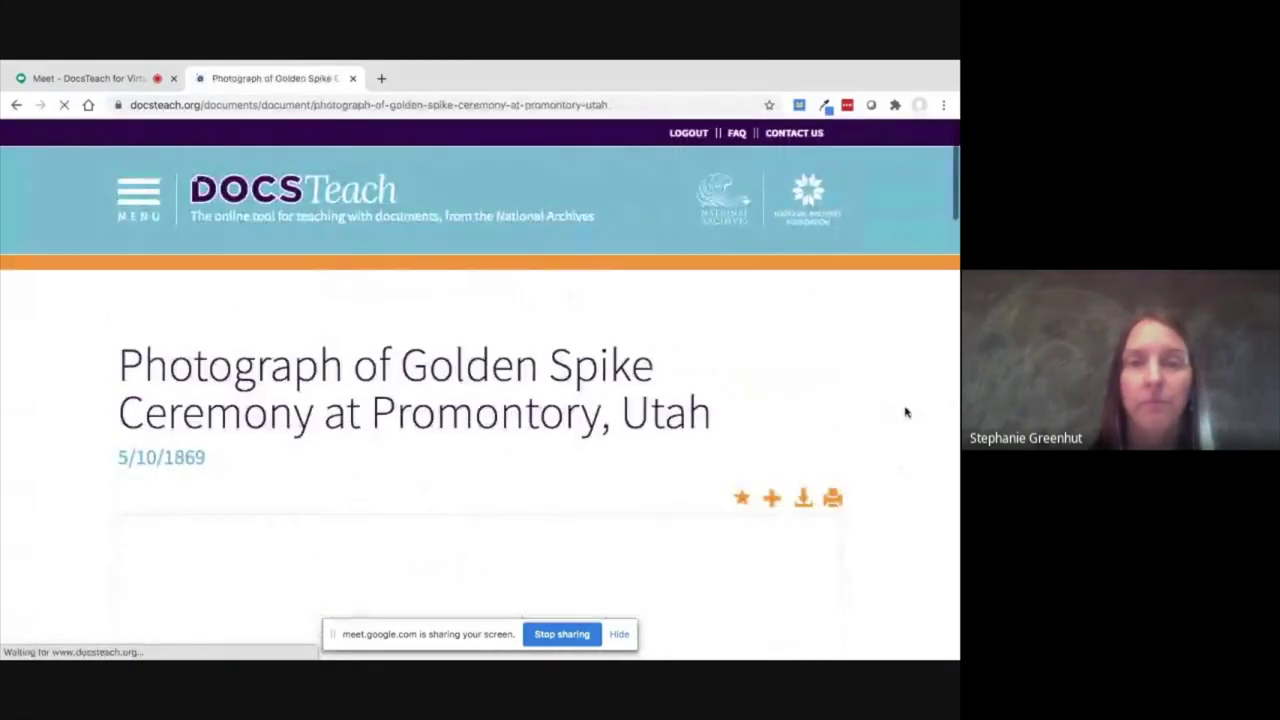
{"action": "scroll", "coordinate": [905, 412], "scroll_direction": "down", "scroll_amount": 2}
{"action": "scroll", "coordinate": [903, 409], "scroll_direction": "down", "scroll_amount": 2}
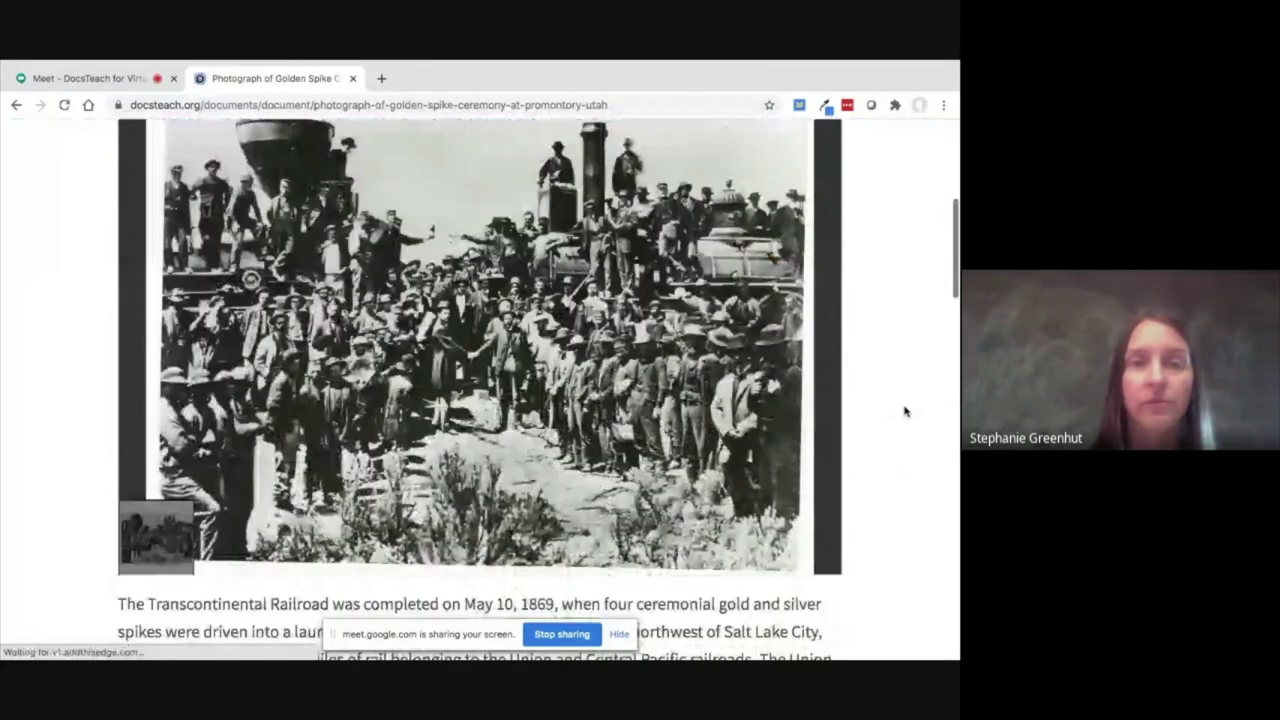
{"action": "left_click", "coordinate": [556, 540]}
{"action": "scroll", "coordinate": [600, 480], "scroll_direction": "up", "scroll_amount": 3}
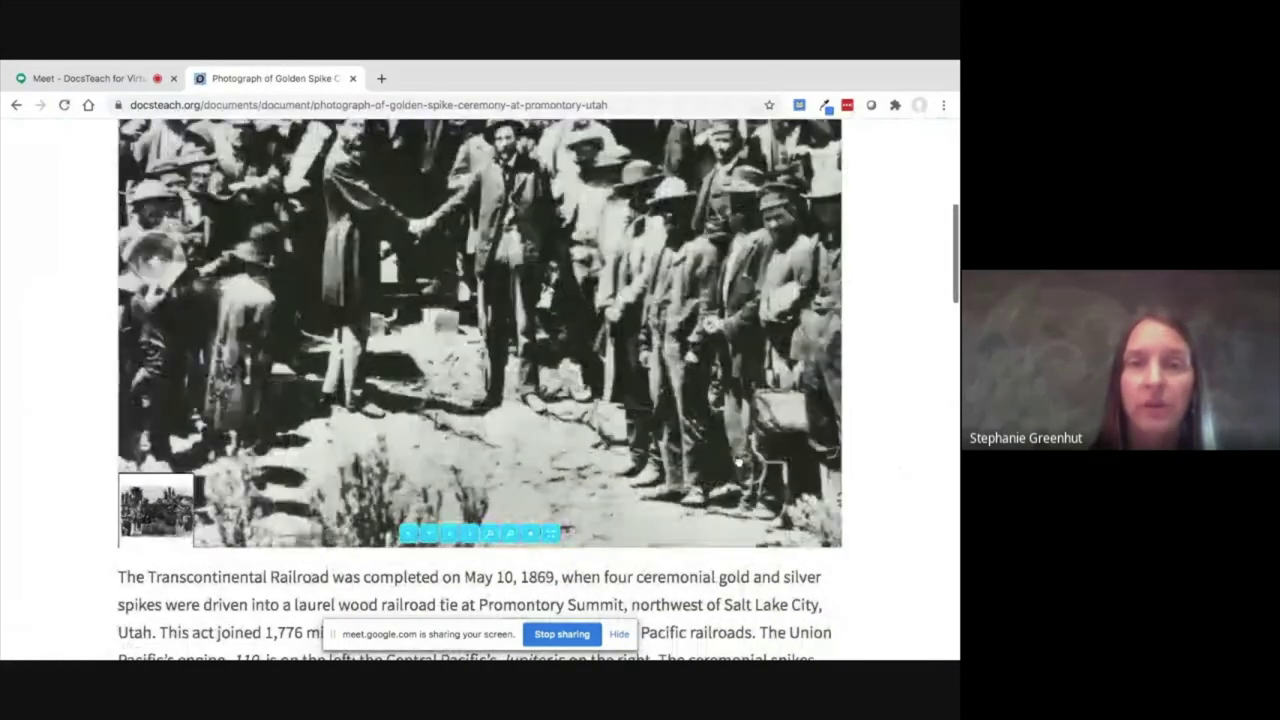
{"action": "scroll", "coordinate": [866, 315], "scroll_direction": "up", "scroll_amount": 2}
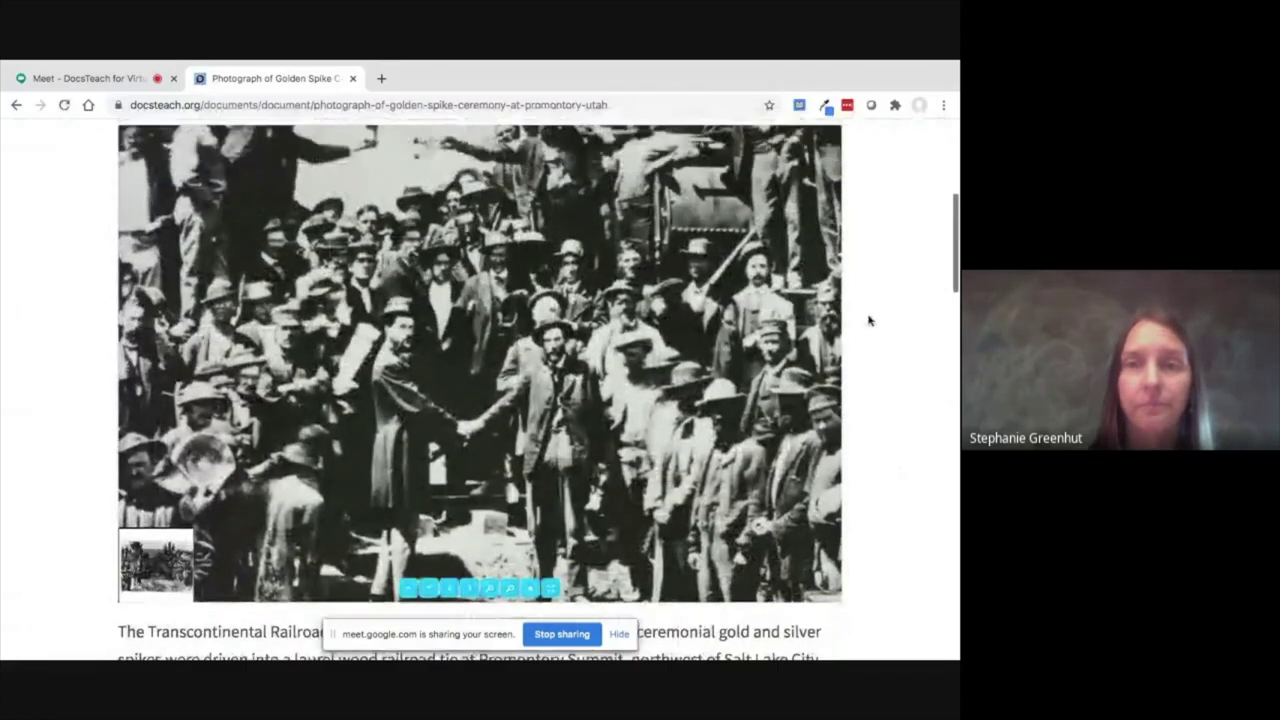
{"action": "scroll", "coordinate": [700, 420], "scroll_direction": "up", "scroll_amount": 2}
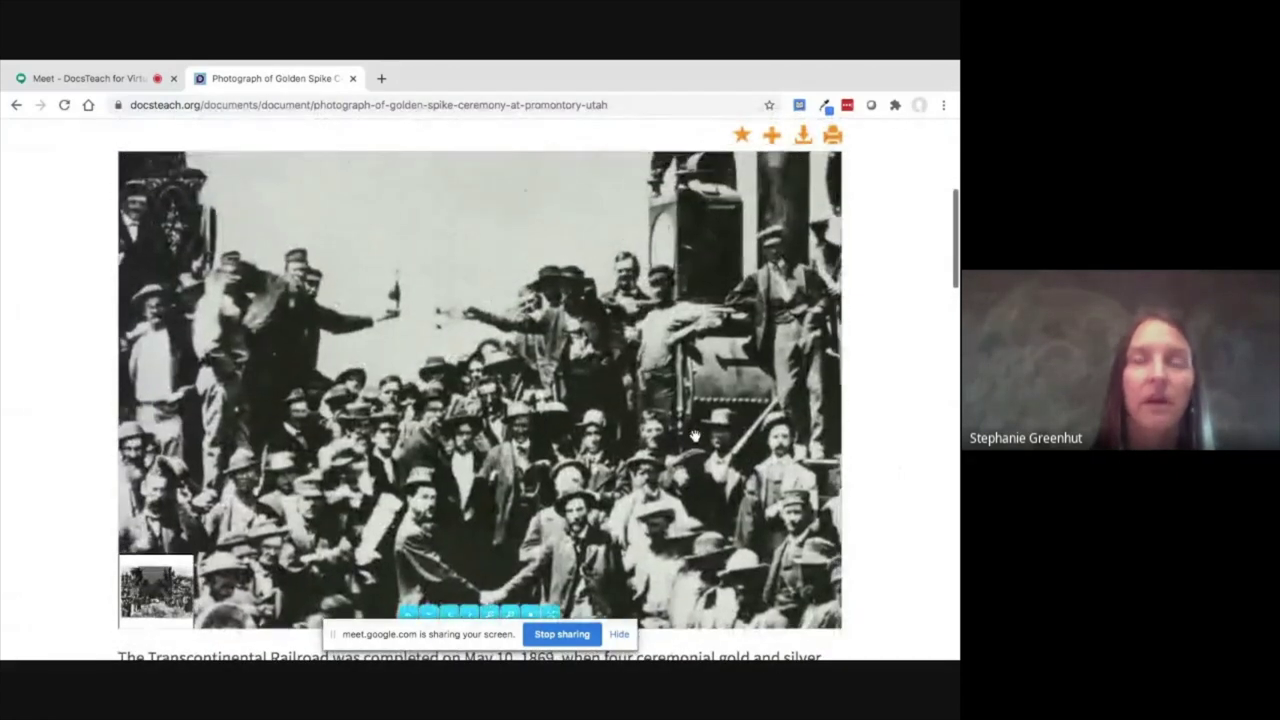
Save the Golden Spike photograph into the August 4, 2020 favorites folder.
{"action": "scroll", "coordinate": [900, 360], "scroll_direction": "up", "scroll_amount": 2}
{"action": "left_click", "coordinate": [770, 240]}
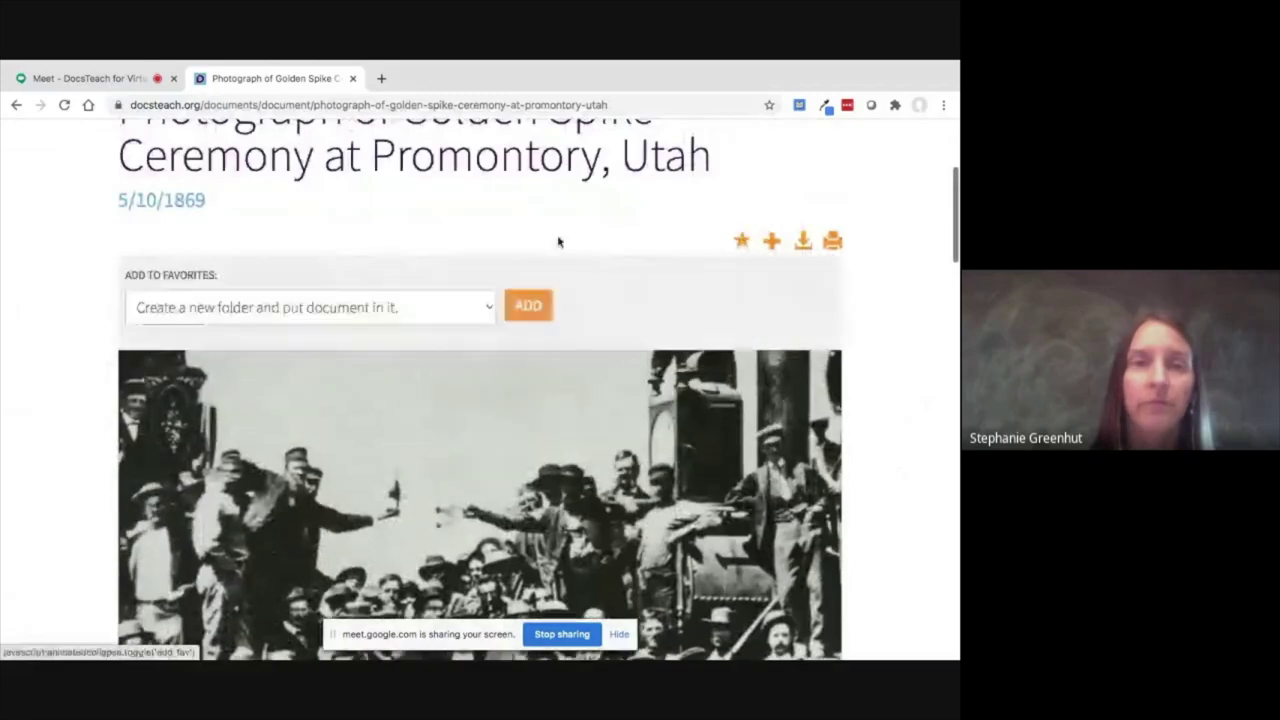
{"action": "left_click", "coordinate": [434, 305]}
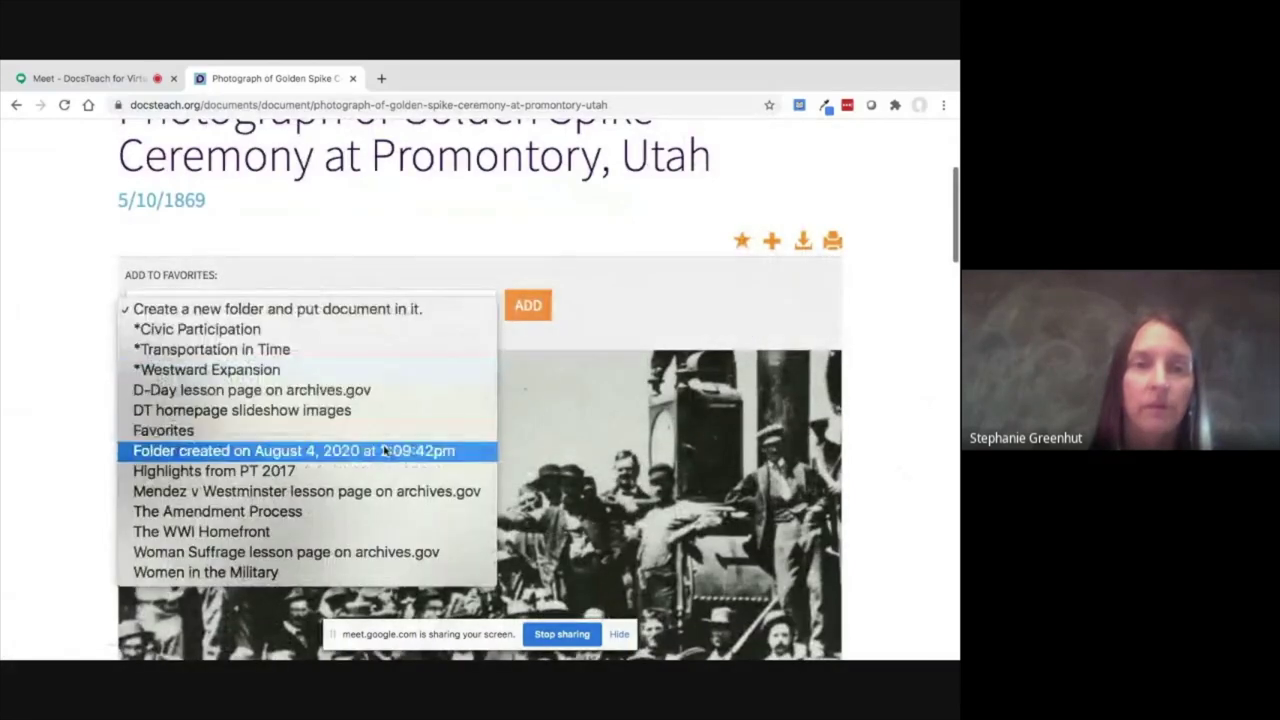
{"action": "left_click", "coordinate": [516, 398]}
{"action": "left_click", "coordinate": [524, 309]}
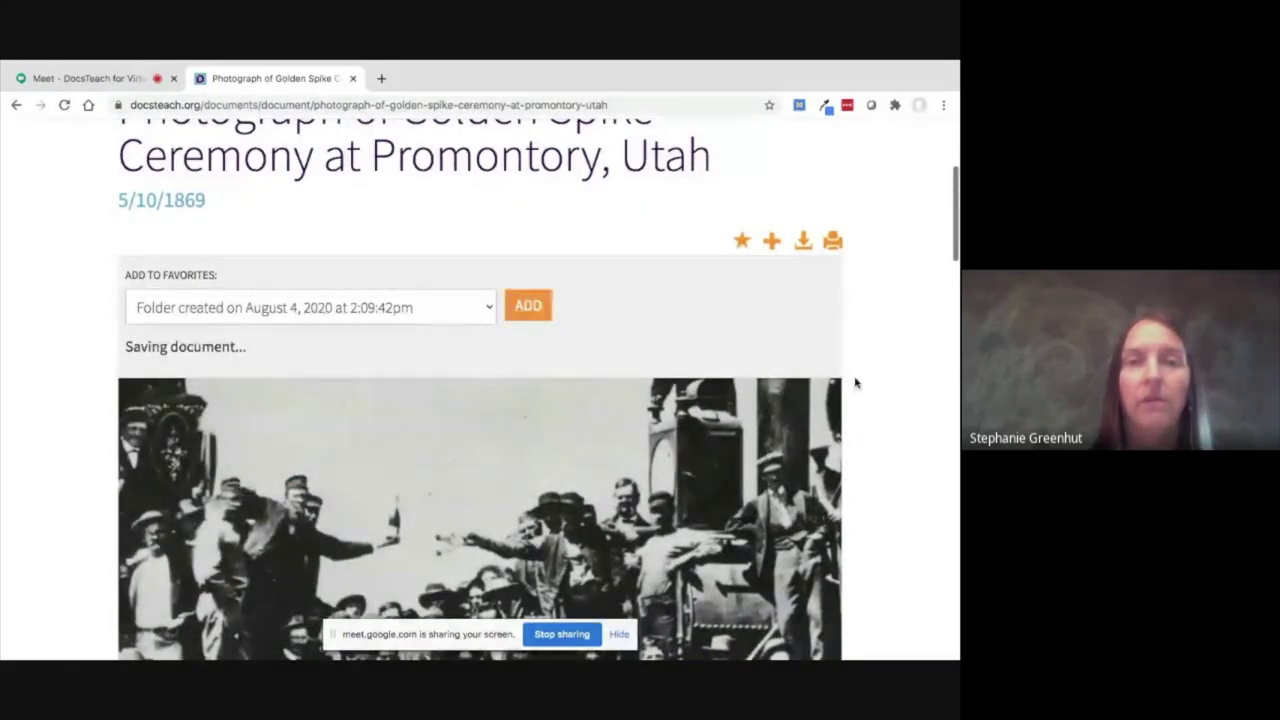
Zoom out and pan the photo to show the locomotives and the whole crowd.
{"action": "scroll", "coordinate": [855, 383], "scroll_direction": "down", "scroll_amount": 3}
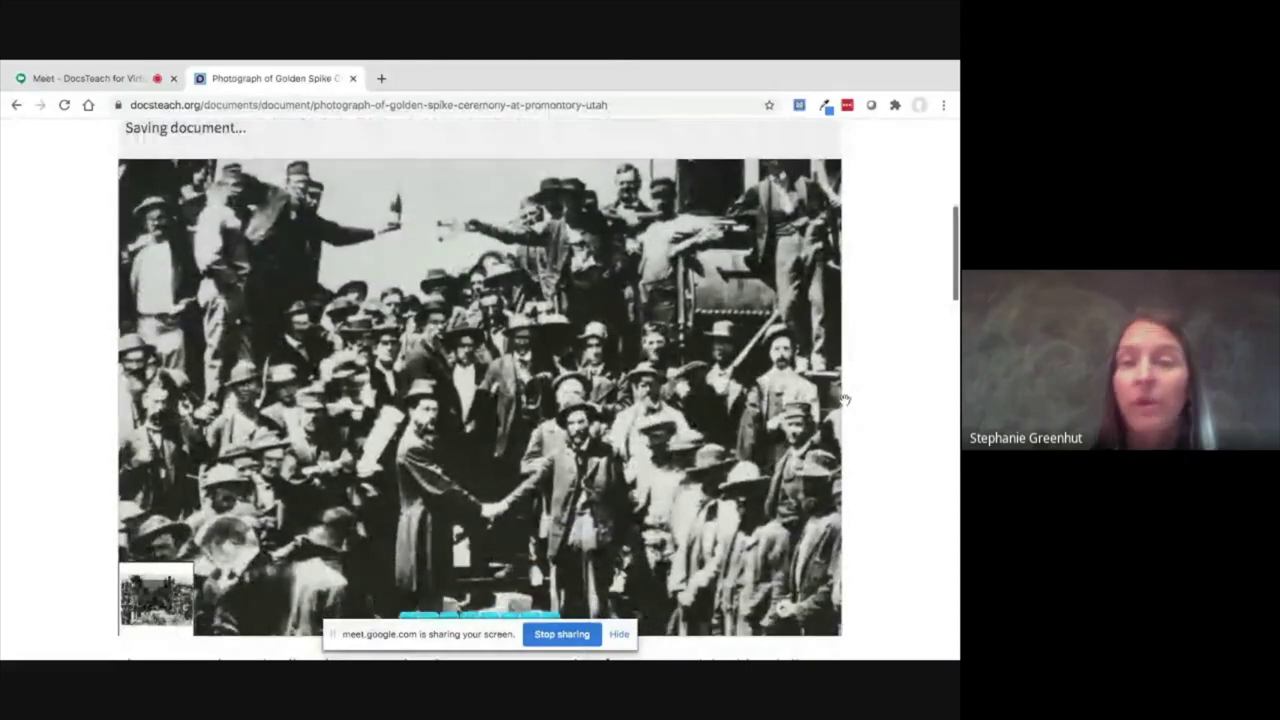
{"action": "scroll", "coordinate": [548, 580], "scroll_direction": "down", "scroll_amount": 2}
{"action": "left_click", "coordinate": [510, 540]}
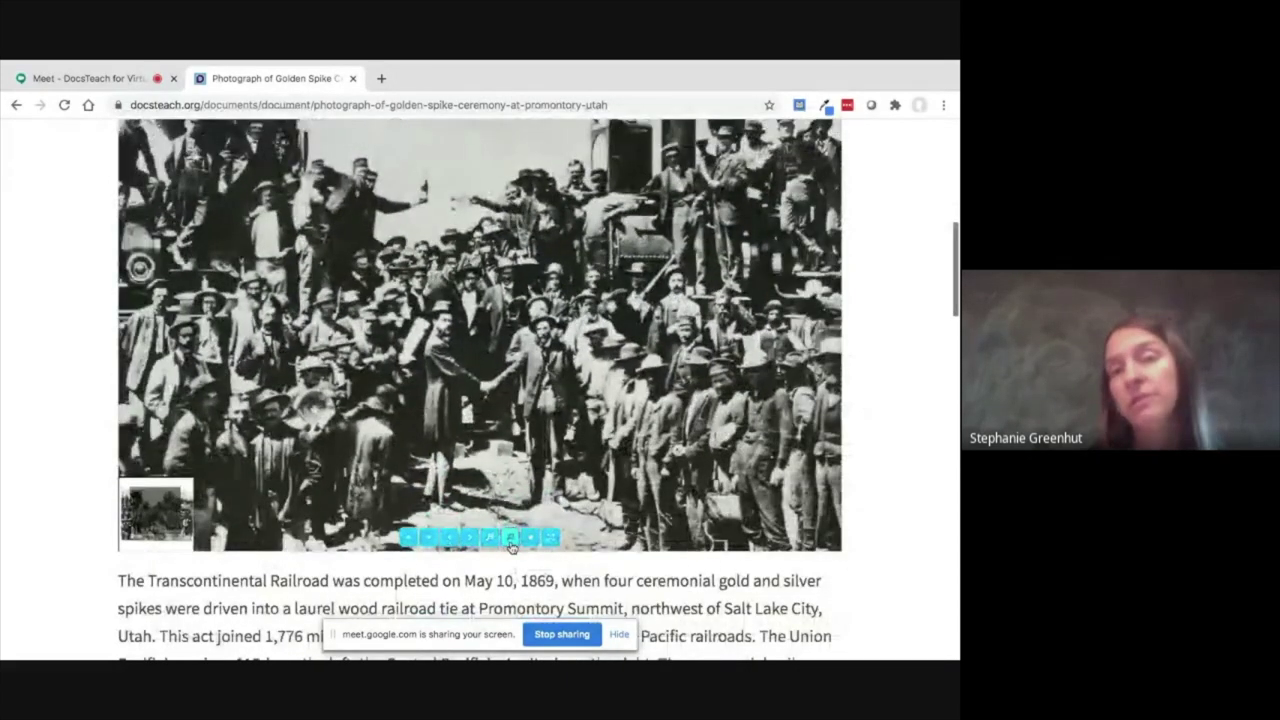
{"action": "left_click", "coordinate": [510, 540]}
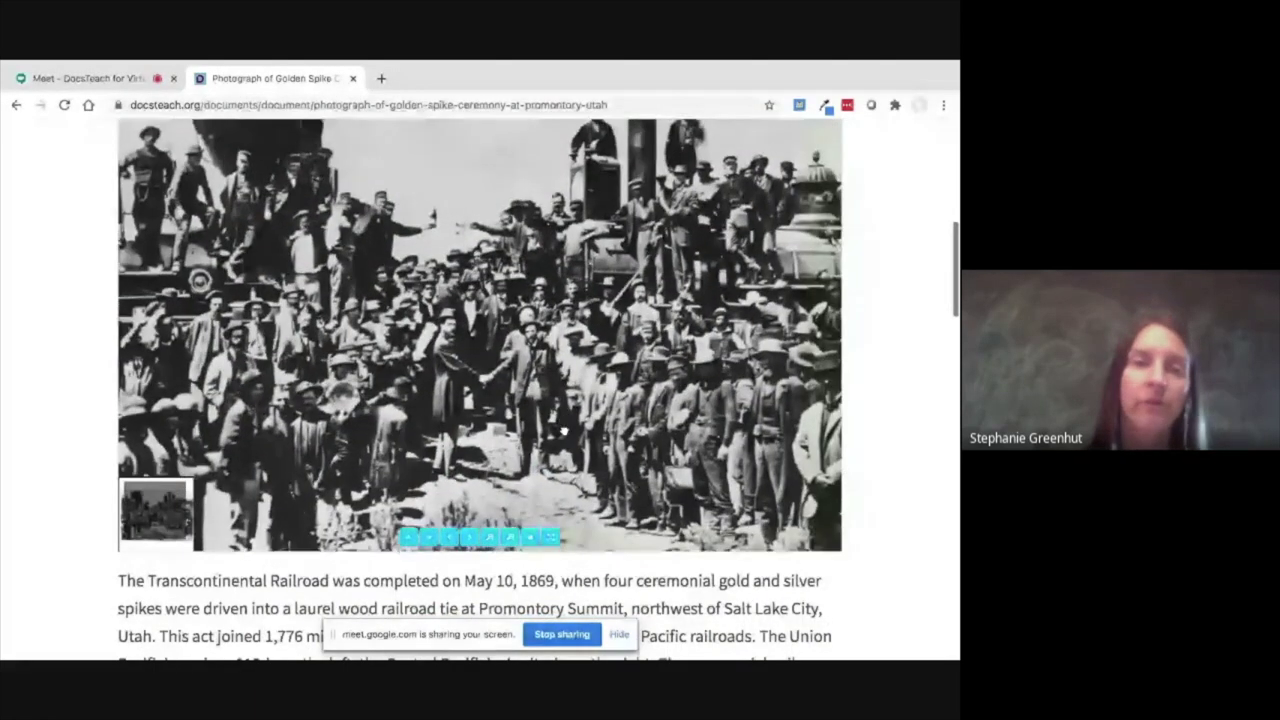
{"action": "scroll", "coordinate": [400, 412], "scroll_direction": "up", "scroll_amount": 2}
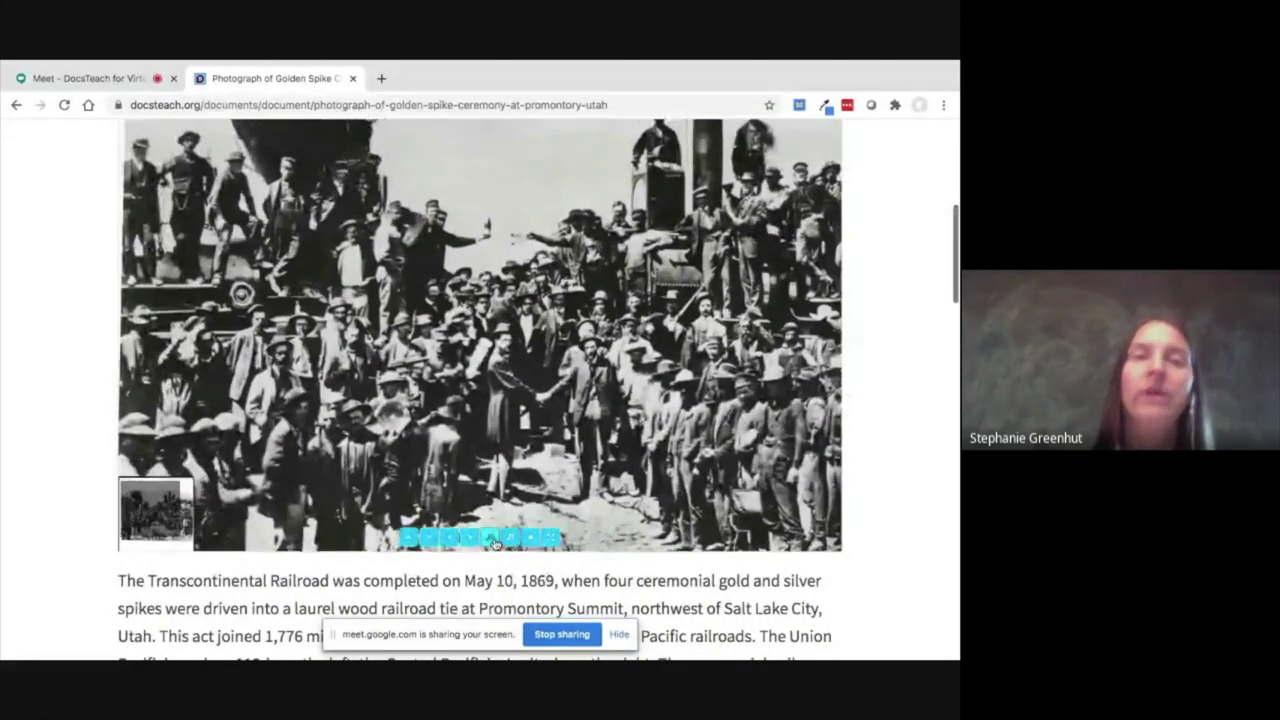
{"action": "left_click_drag", "start_coordinate": [529, 346], "coordinate": [535, 486]}
{"action": "left_click", "coordinate": [511, 541]}
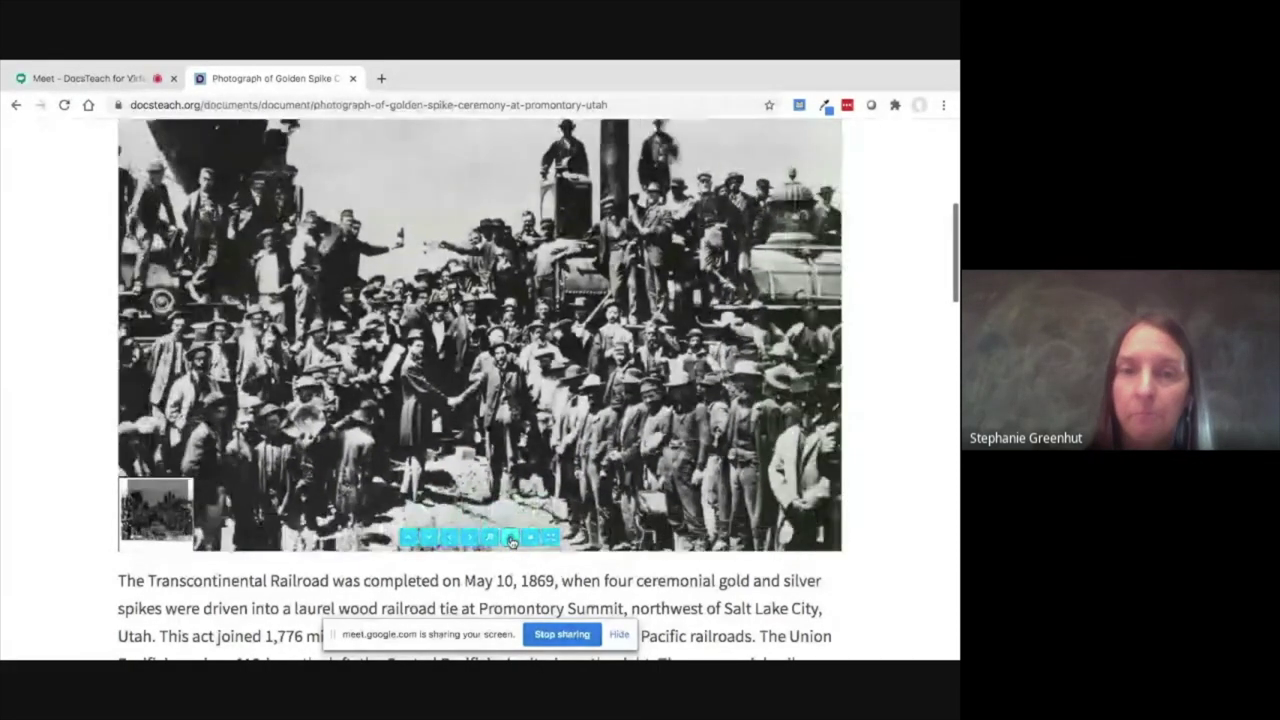
{"action": "left_click", "coordinate": [511, 541]}
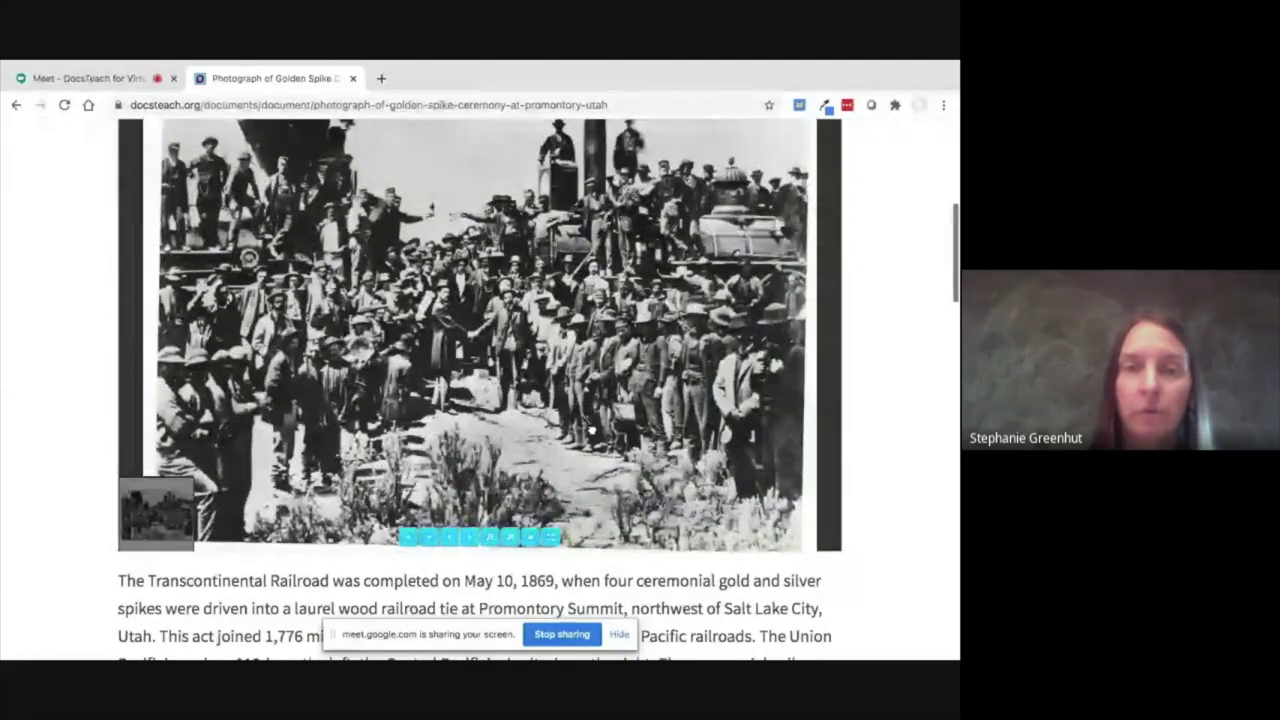
Pan toward the left locomotive, then advance to the next document in the results.
{"action": "scroll", "coordinate": [537, 500], "scroll_direction": "up", "scroll_amount": 2}
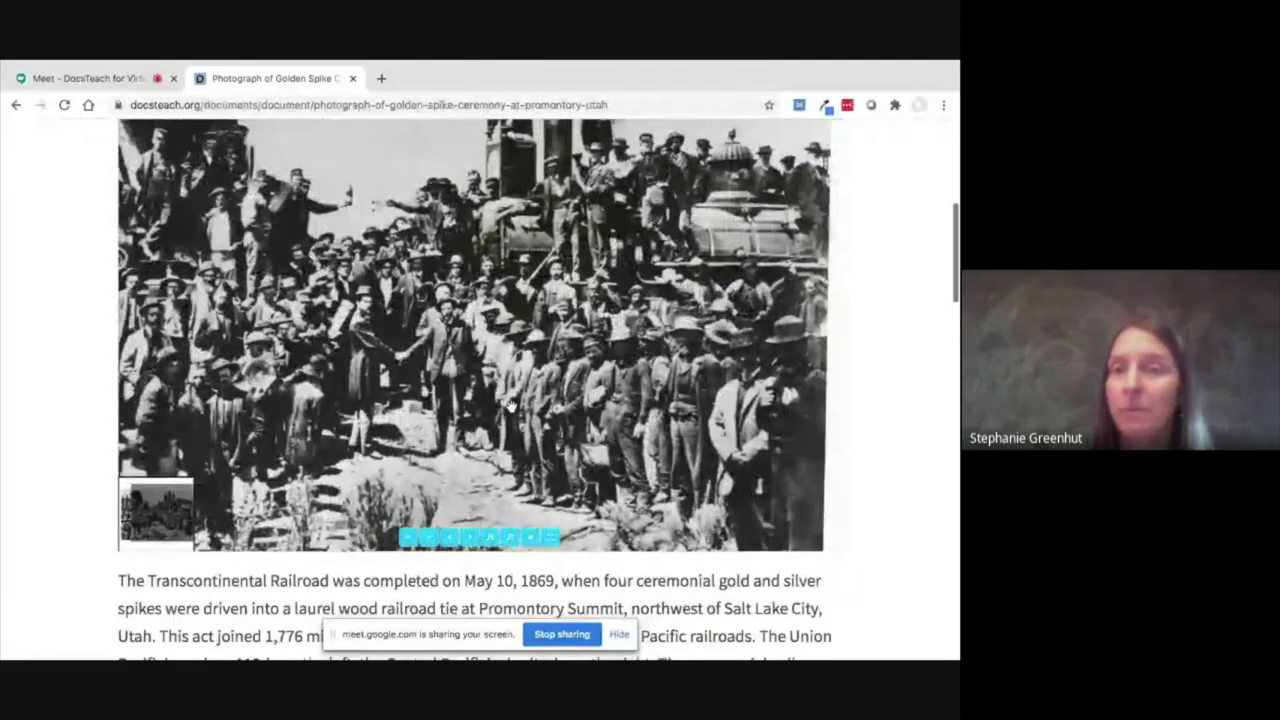
{"action": "left_click_drag", "start_coordinate": [500, 378], "coordinate": [574, 389]}
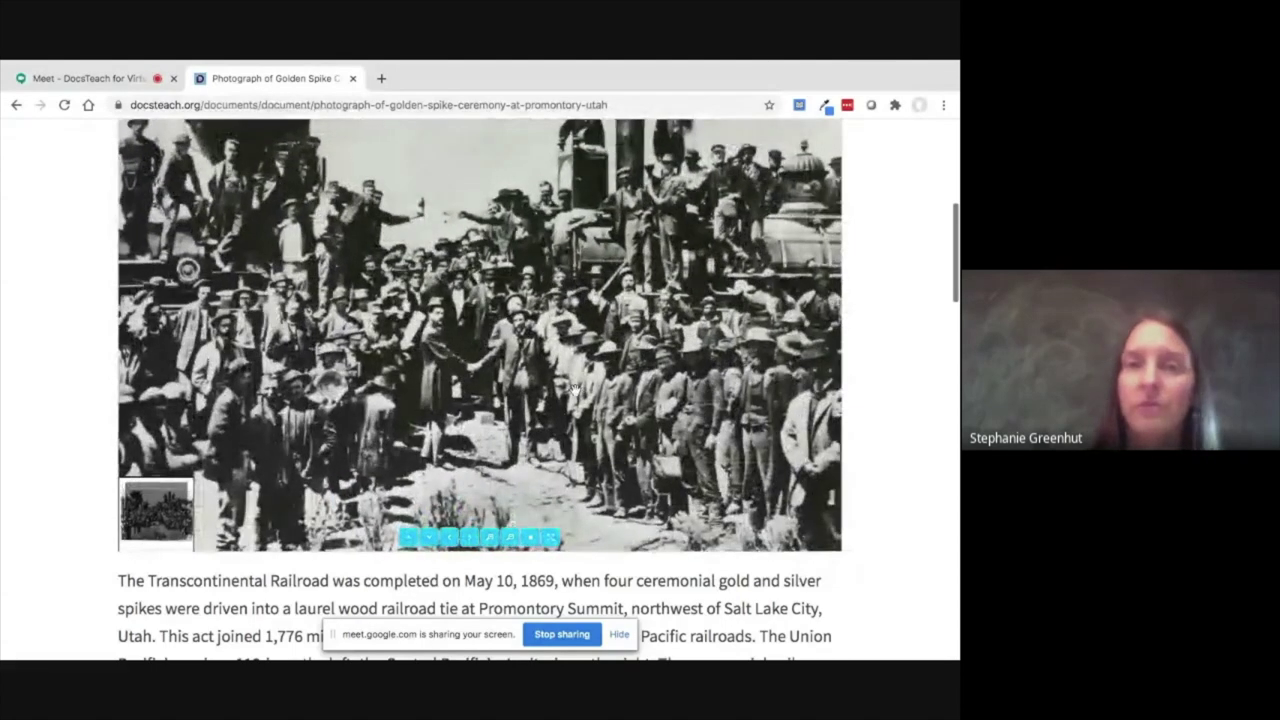
{"action": "left_click_drag", "start_coordinate": [492, 416], "coordinate": [482, 453]}
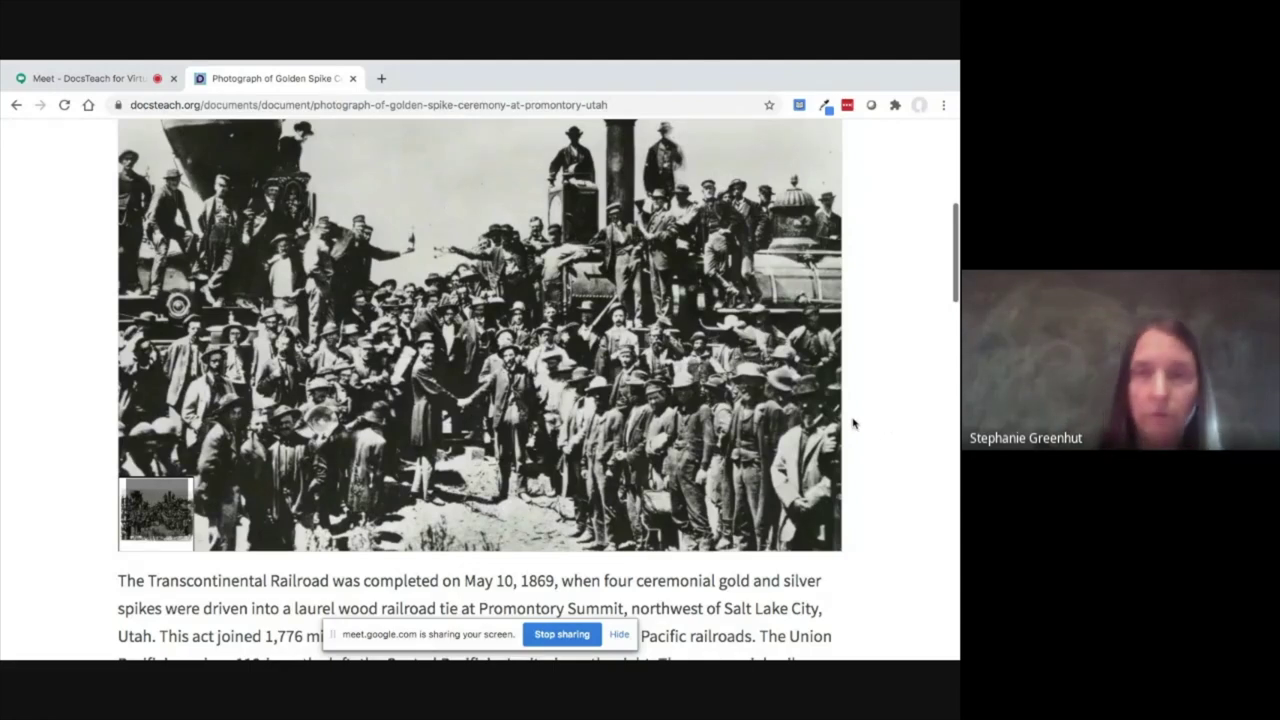
{"action": "scroll", "coordinate": [903, 447], "scroll_direction": "down", "scroll_amount": 10}
{"action": "left_click", "coordinate": [800, 287]}
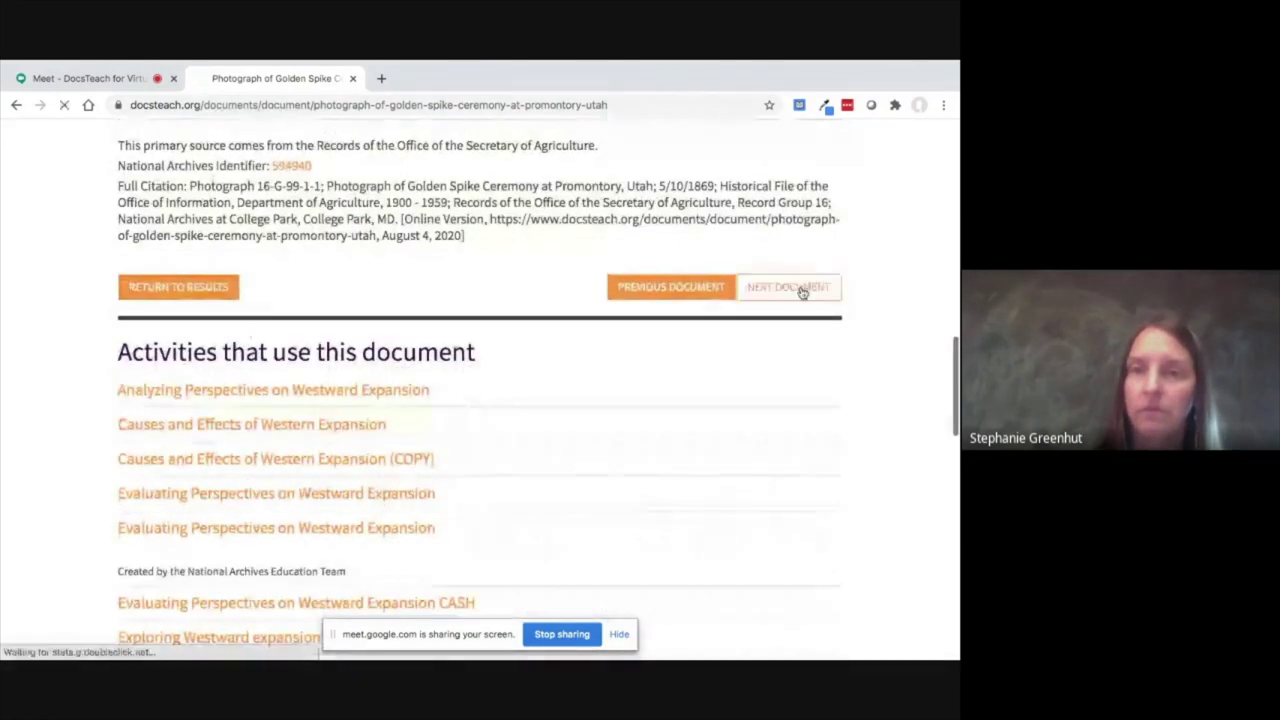
Zoom into the Dale Creek Bridge stereograph and pan across it.
{"action": "scroll", "coordinate": [901, 451], "scroll_direction": "down", "scroll_amount": 5}
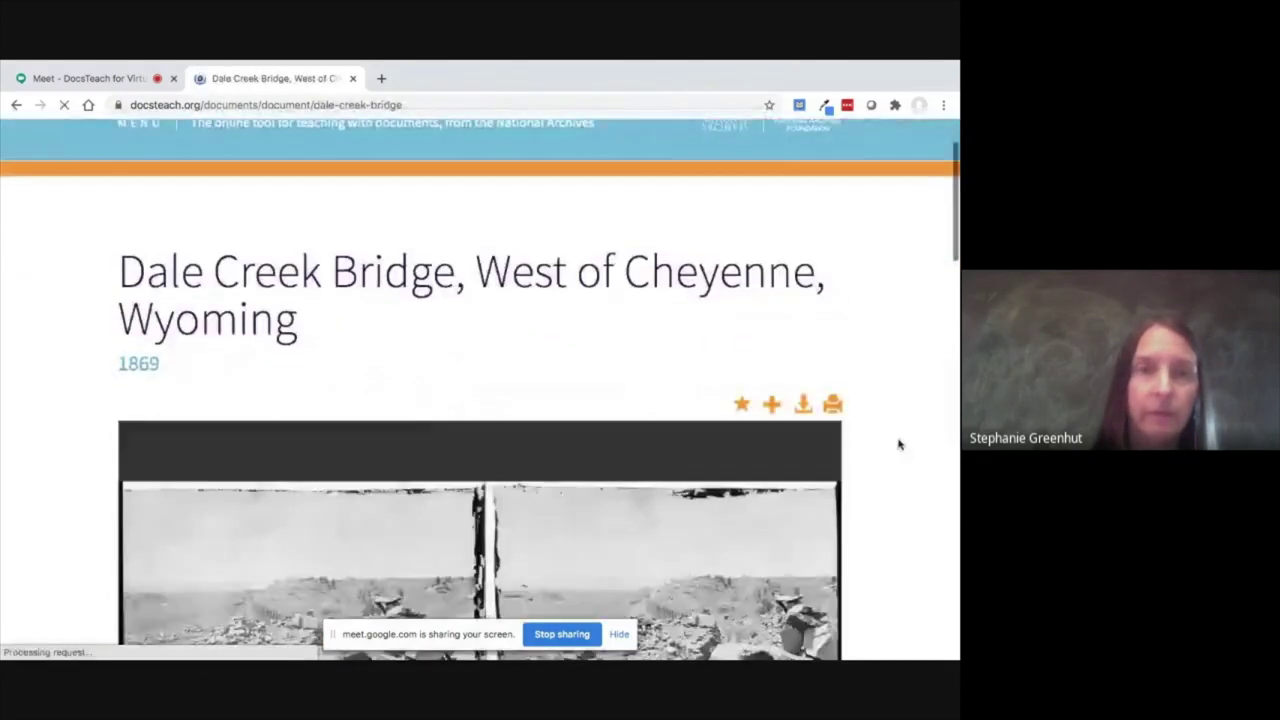
{"action": "scroll", "coordinate": [900, 445], "scroll_direction": "down", "scroll_amount": 1}
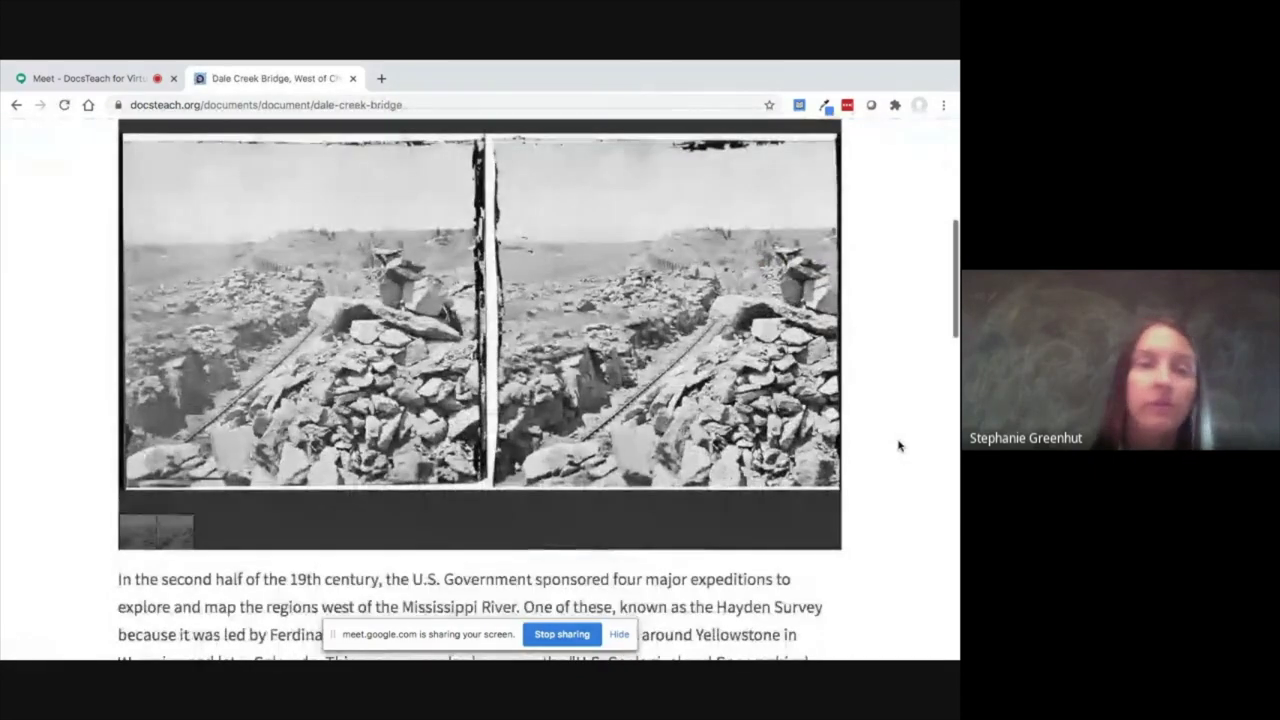
{"action": "left_click", "coordinate": [492, 537]}
{"action": "left_click", "coordinate": [492, 537]}
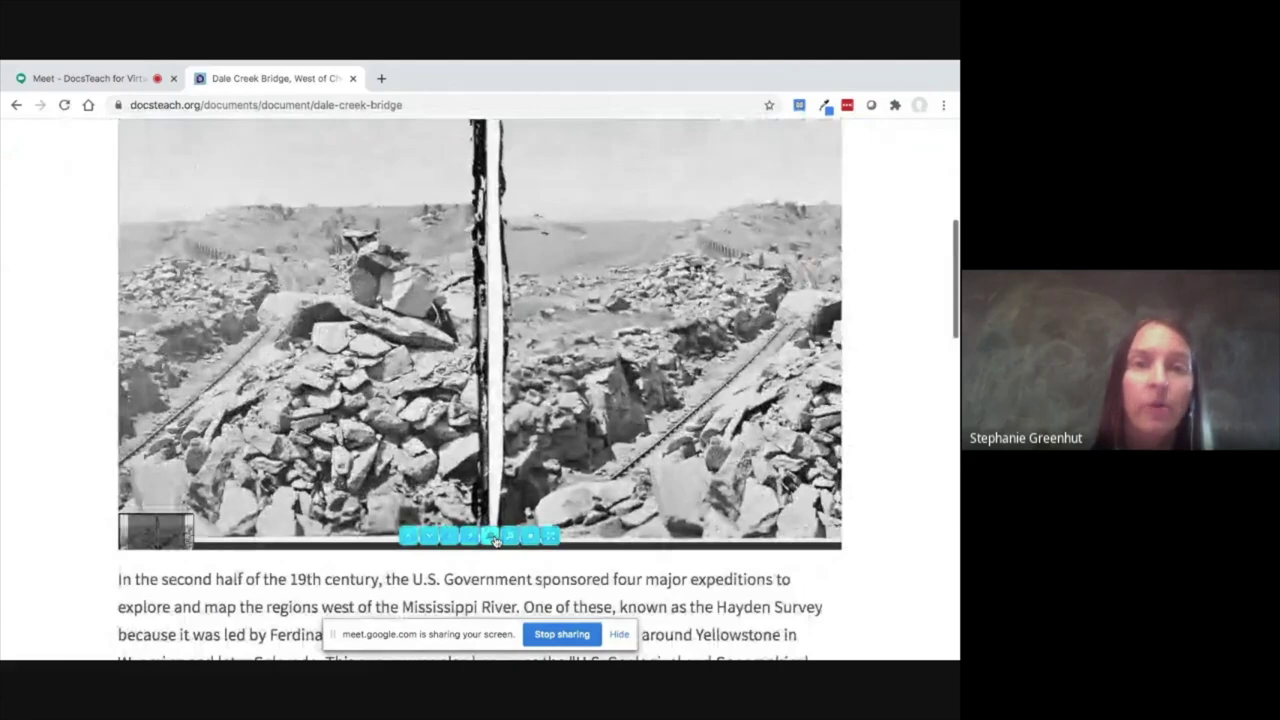
{"action": "left_click_drag", "start_coordinate": [341, 390], "coordinate": [590, 457]}
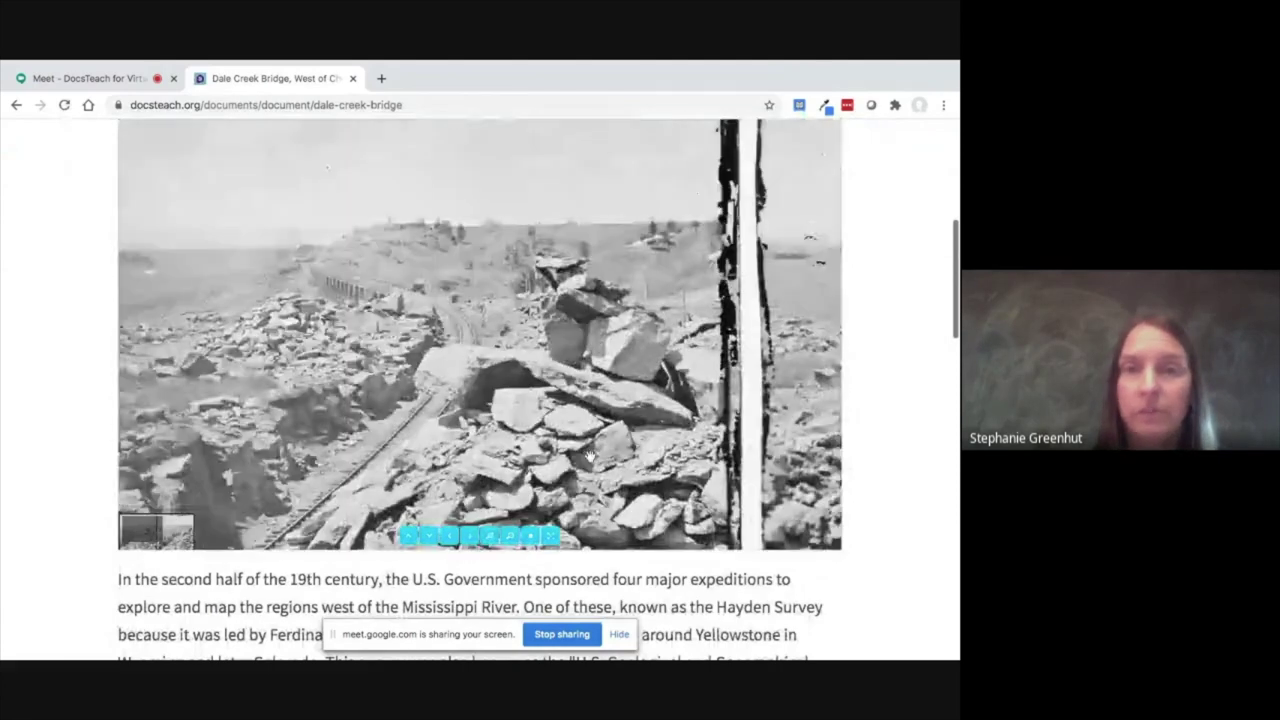
{"action": "scroll", "coordinate": [865, 450], "scroll_direction": "up", "scroll_amount": 3}
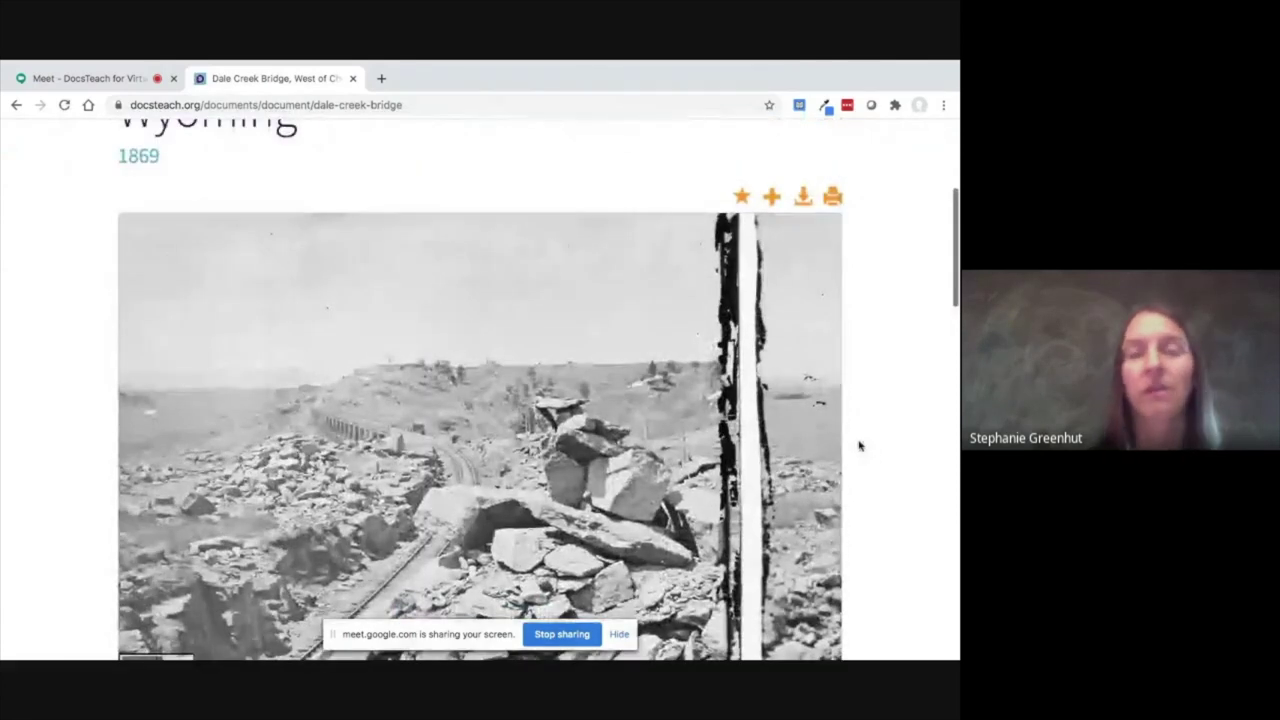
Save the stereograph into the folder created on August 4, 2020.
{"action": "left_click", "coordinate": [743, 198]}
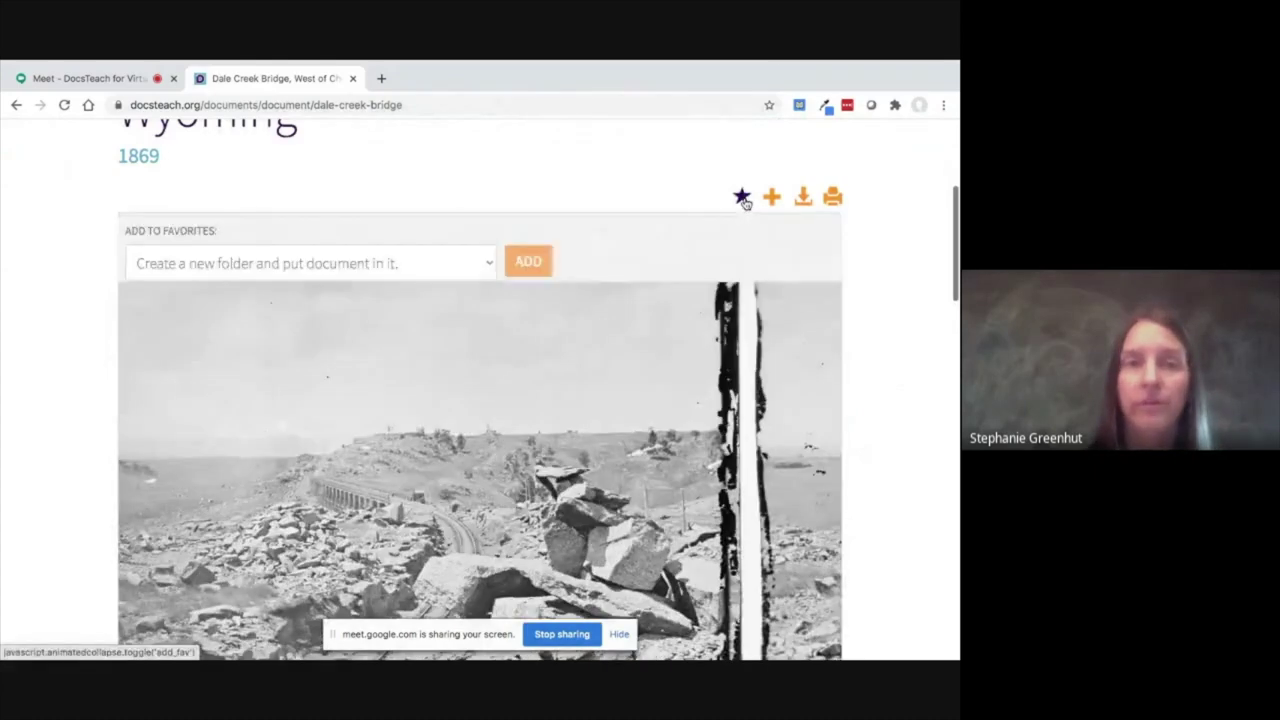
{"action": "left_click", "coordinate": [444, 263]}
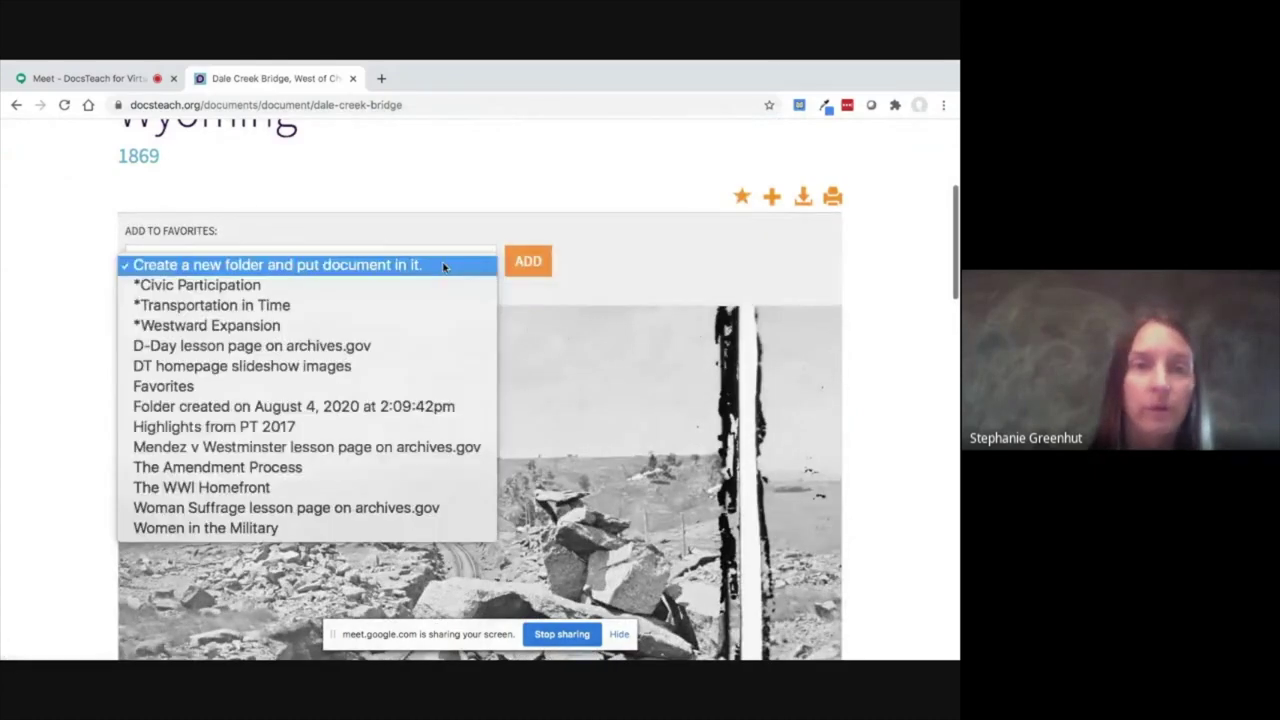
{"action": "left_click", "coordinate": [419, 407]}
{"action": "left_click", "coordinate": [527, 262]}
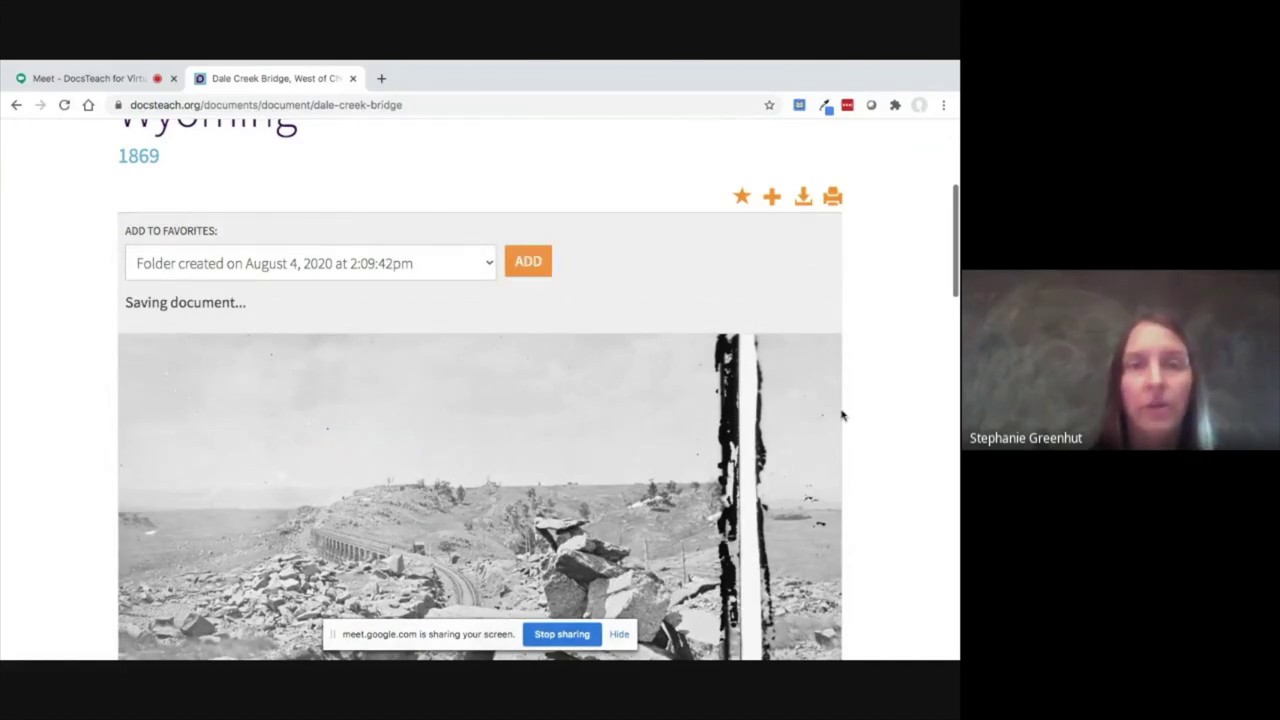
{"action": "scroll", "coordinate": [842, 415], "scroll_direction": "down", "scroll_amount": 10}
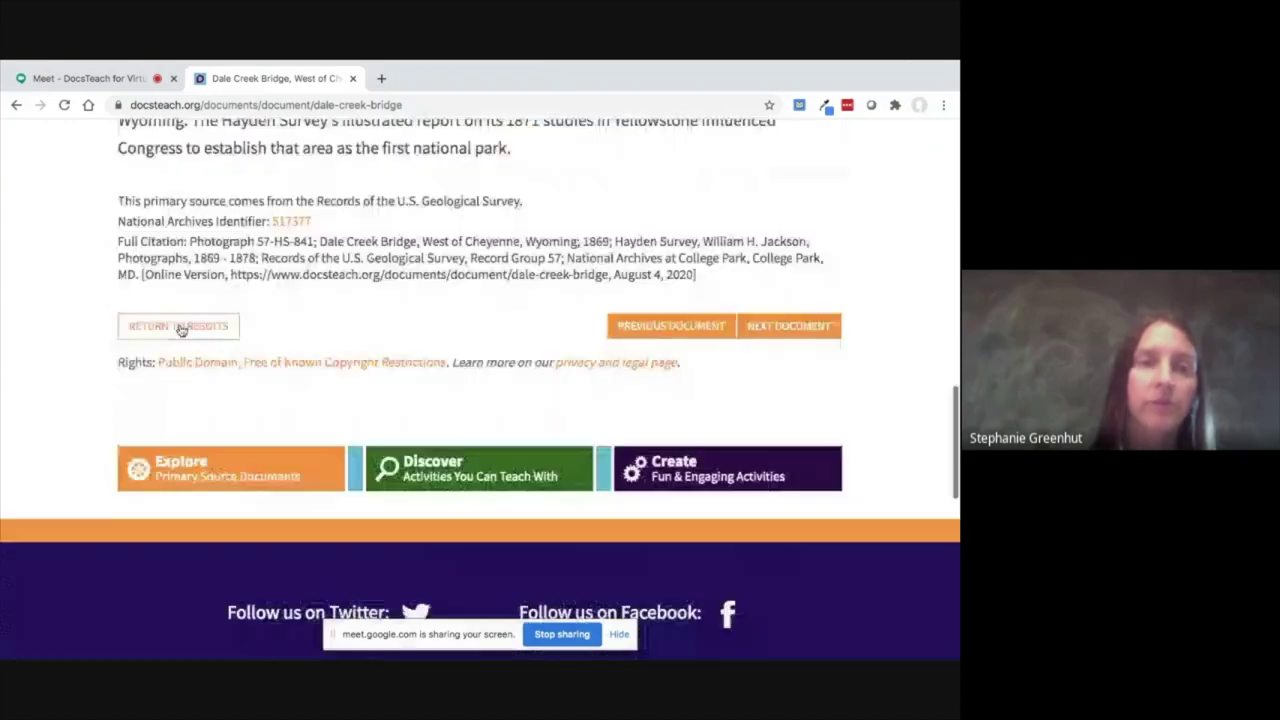
Return to the Transcontinental Railroad results and filter them to the Map document type.
{"action": "left_click", "coordinate": [180, 327]}
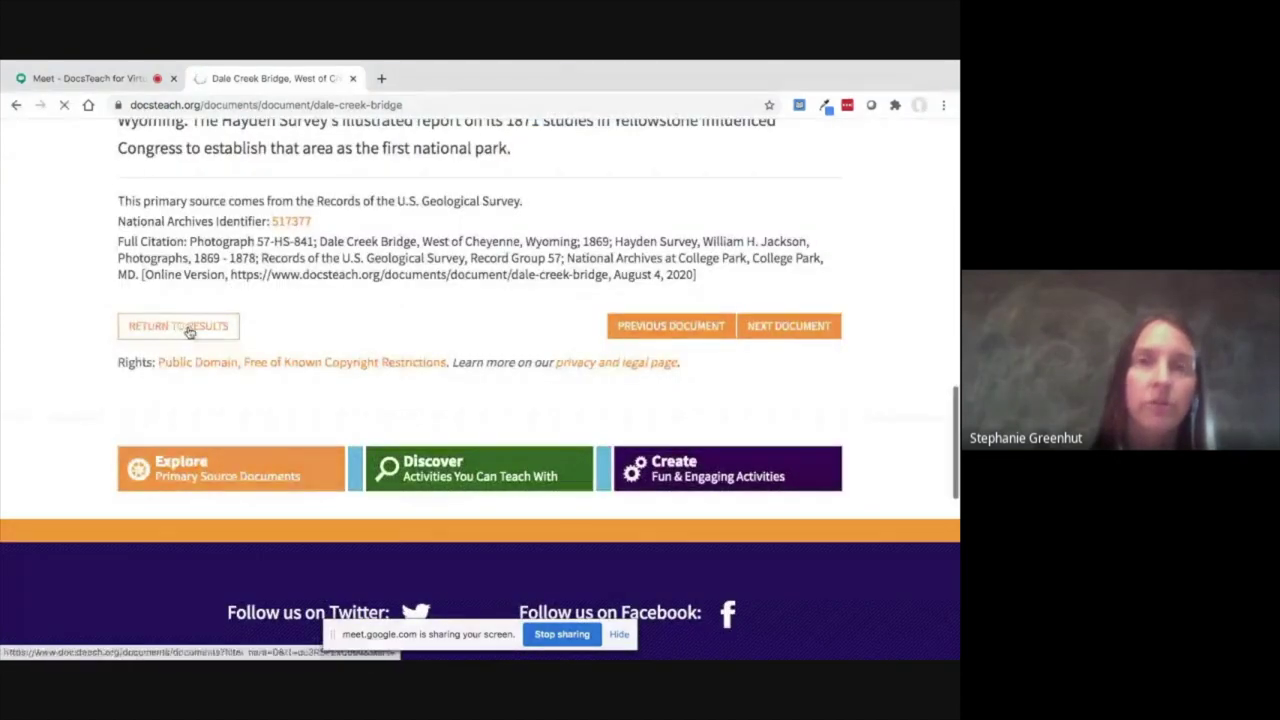
{"action": "scroll", "coordinate": [301, 360], "scroll_direction": "down", "scroll_amount": 3}
{"action": "scroll", "coordinate": [301, 360], "scroll_direction": "down", "scroll_amount": 1}
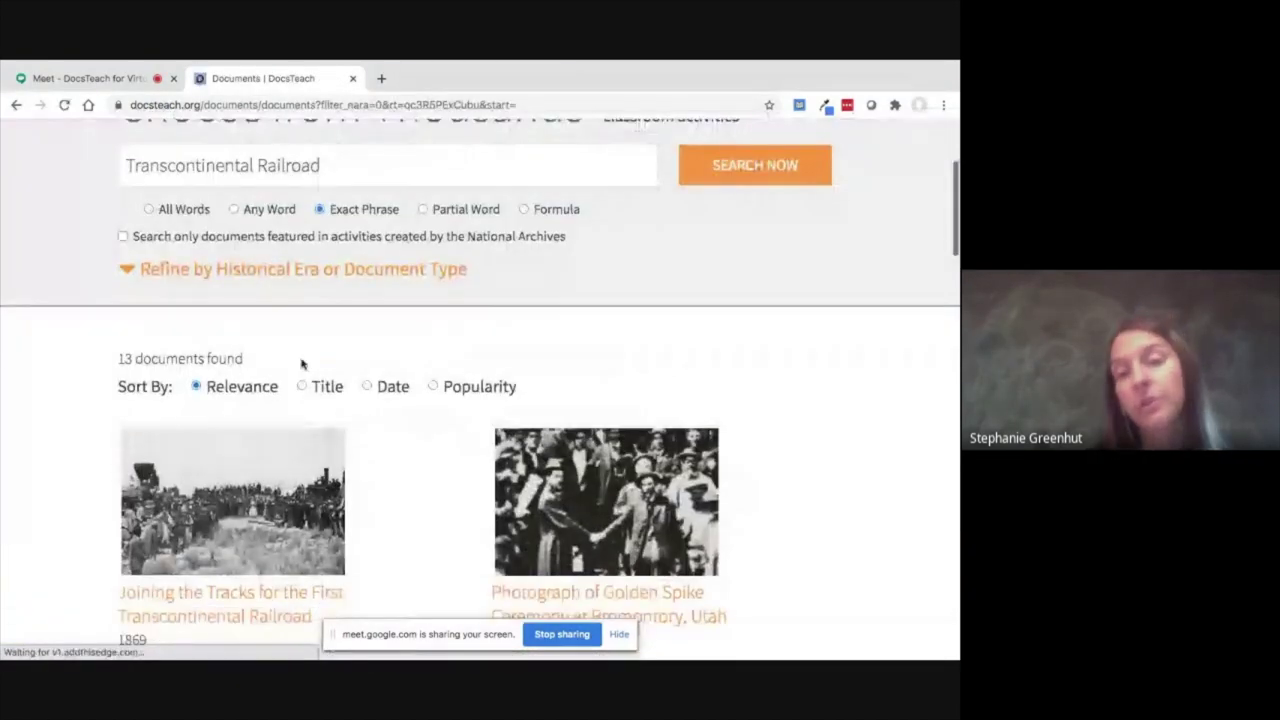
{"action": "left_click", "coordinate": [320, 276]}
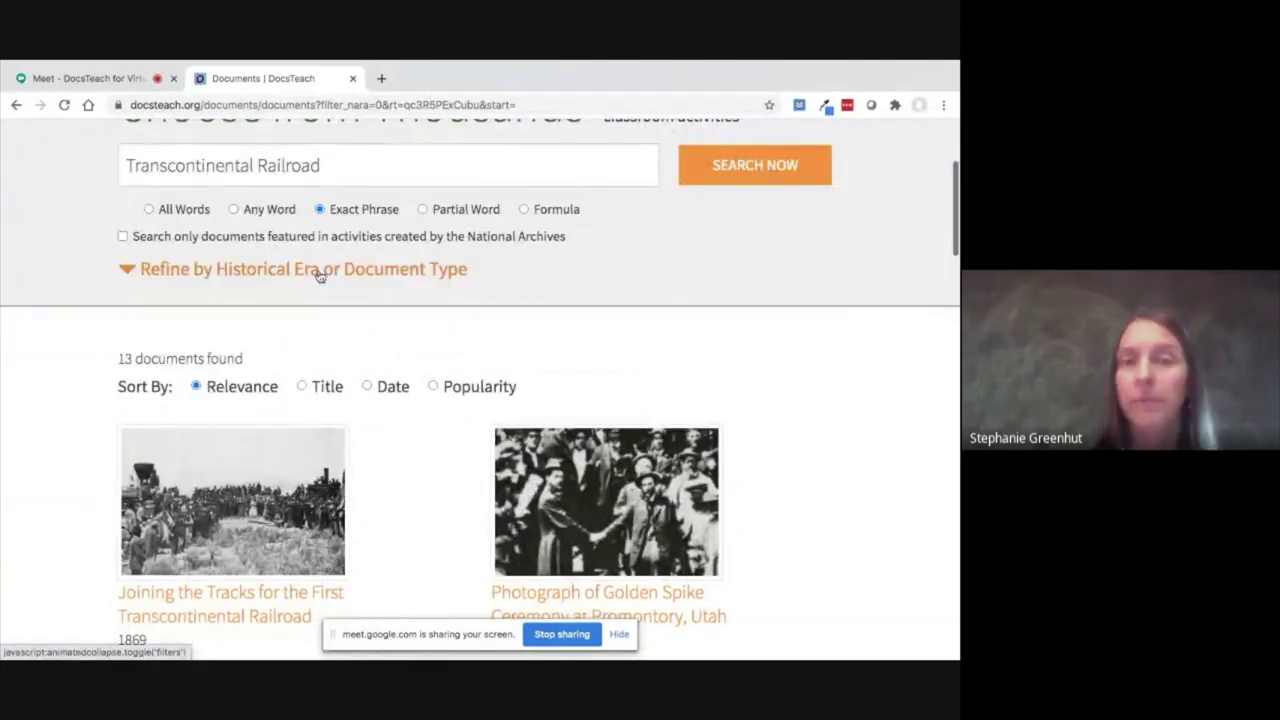
{"action": "left_click", "coordinate": [457, 322]}
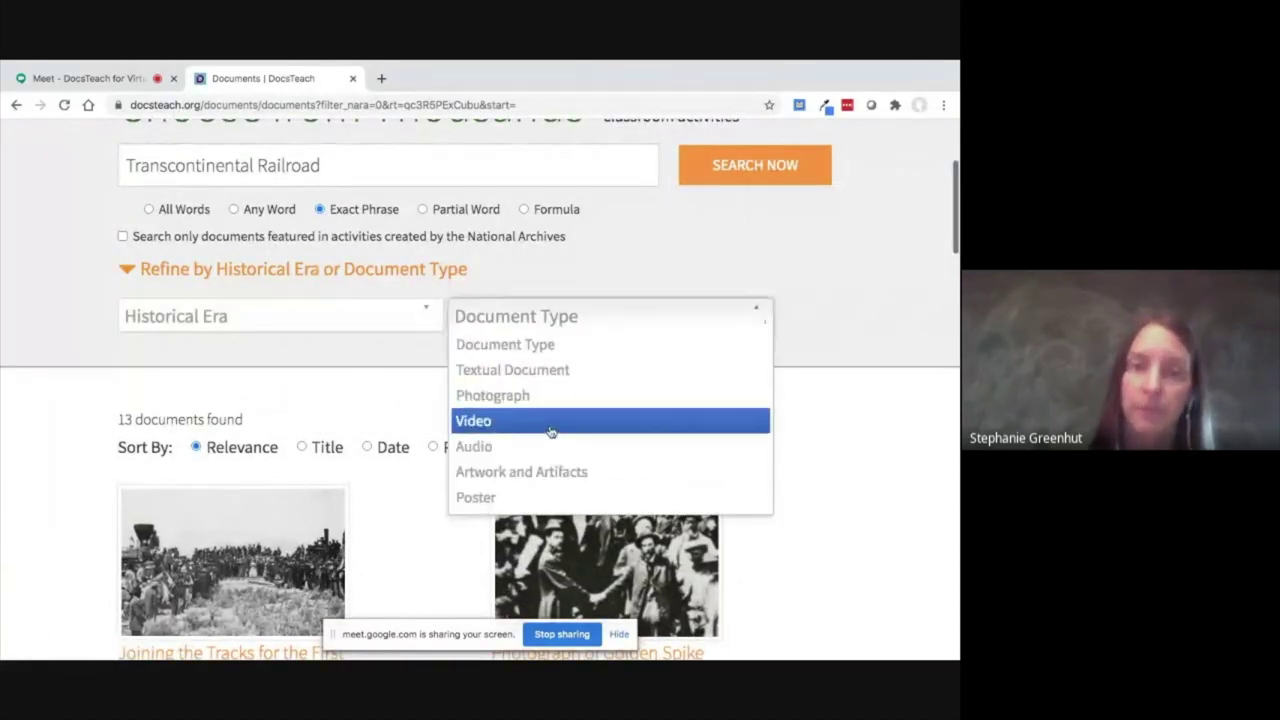
{"action": "scroll", "coordinate": [550, 432], "scroll_direction": "down", "scroll_amount": 1}
{"action": "left_click", "coordinate": [517, 477]}
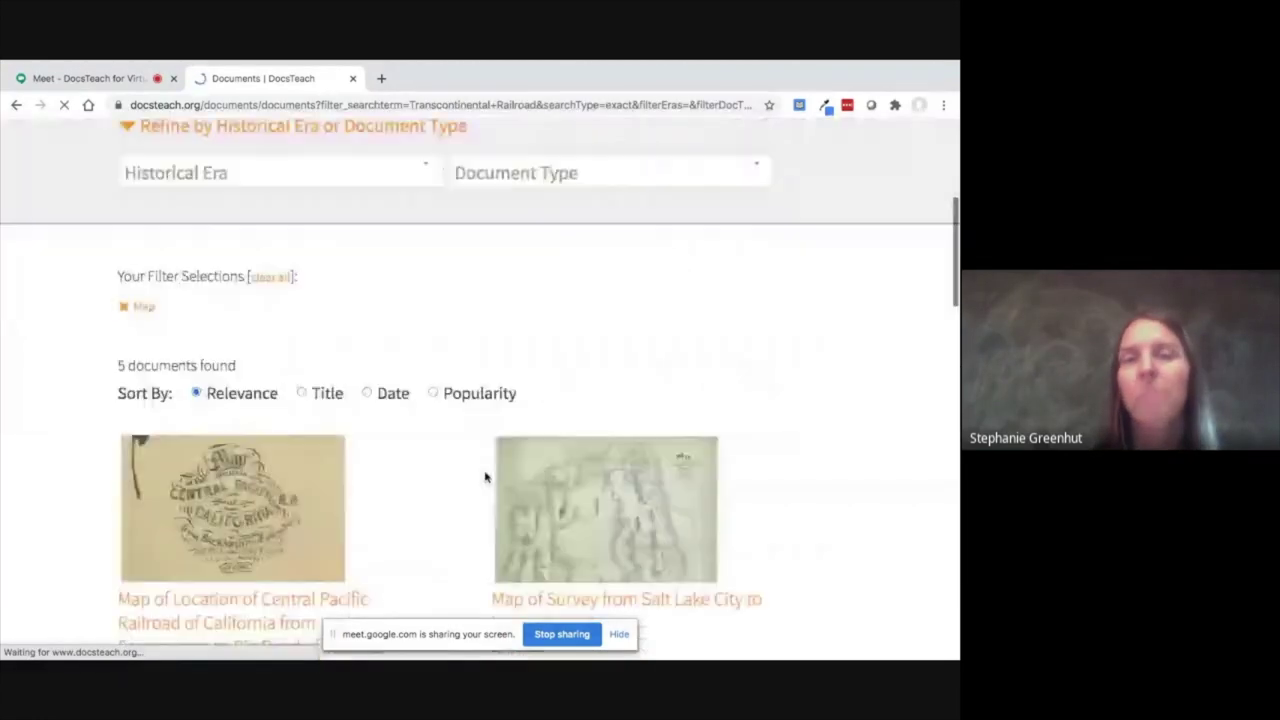
Open the Map of the Railroad Survey from Omaha to San Francisco.
{"action": "scroll", "coordinate": [435, 472], "scroll_direction": "down", "scroll_amount": 4}
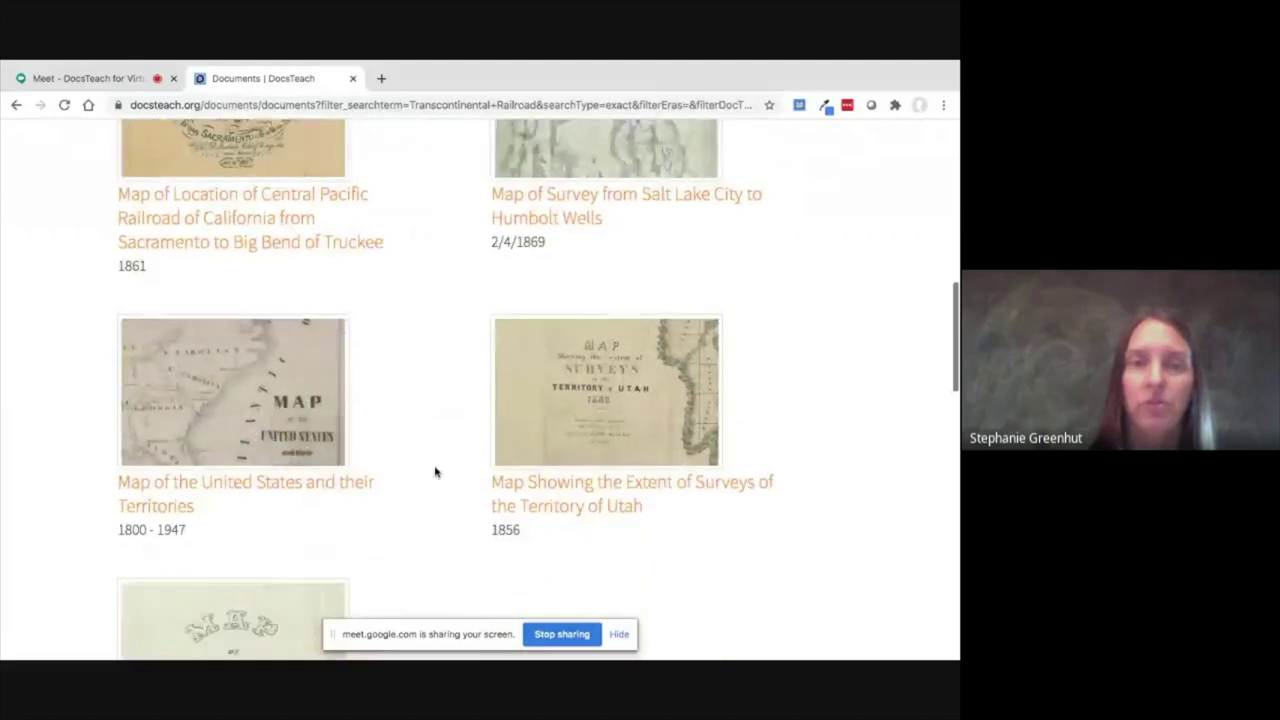
{"action": "scroll", "coordinate": [435, 472], "scroll_direction": "down", "scroll_amount": 3}
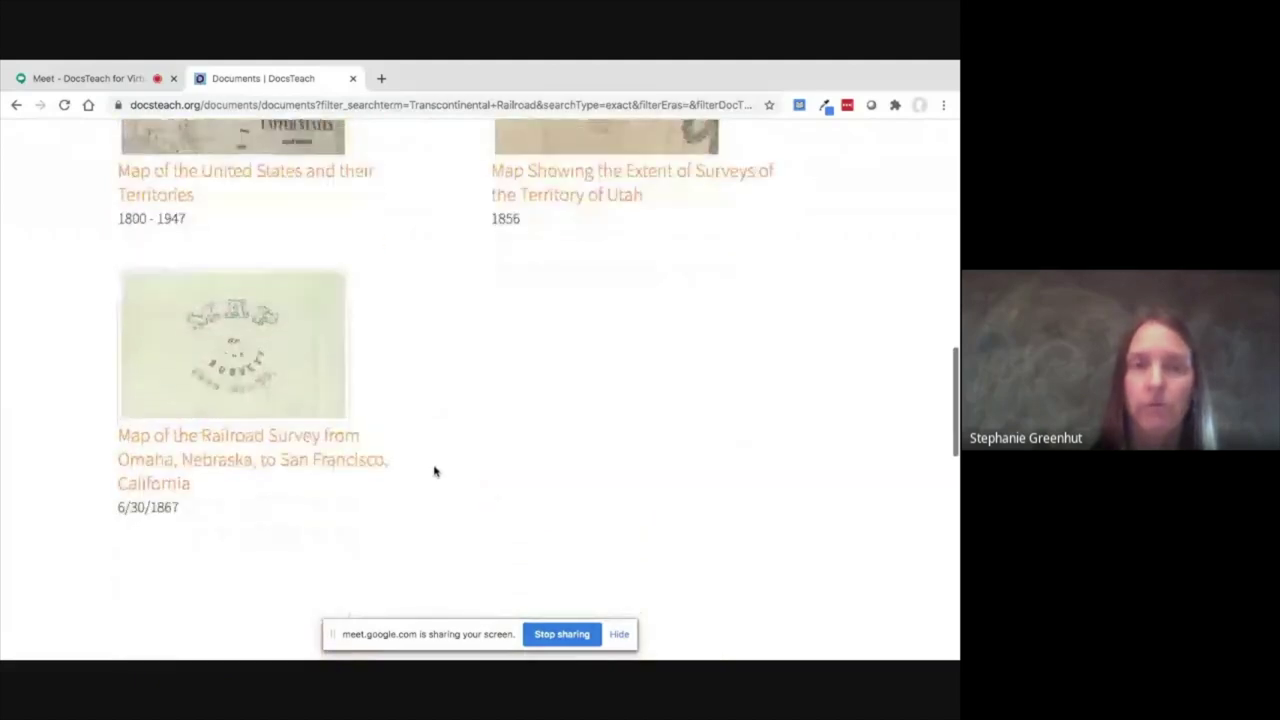
{"action": "left_click", "coordinate": [239, 358]}
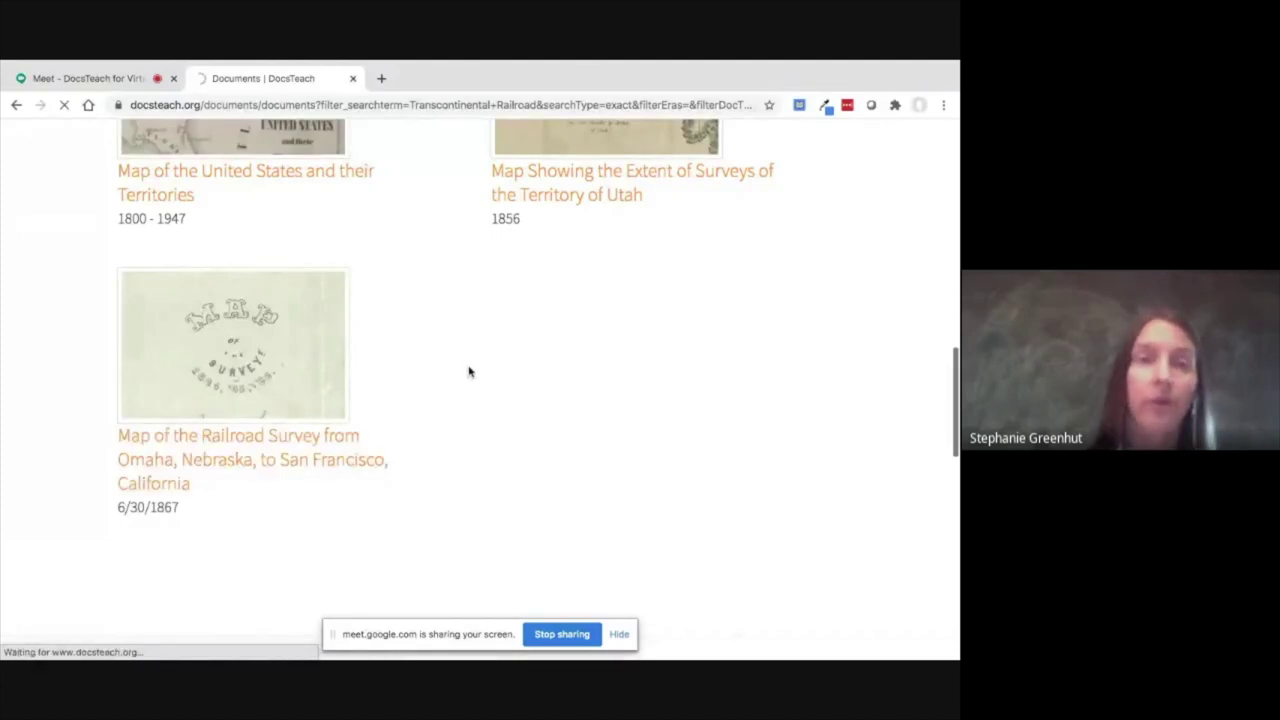
Zoom into the survey map and pan east to the Nebraska area.
{"action": "scroll", "coordinate": [914, 457], "scroll_direction": "down", "scroll_amount": 2}
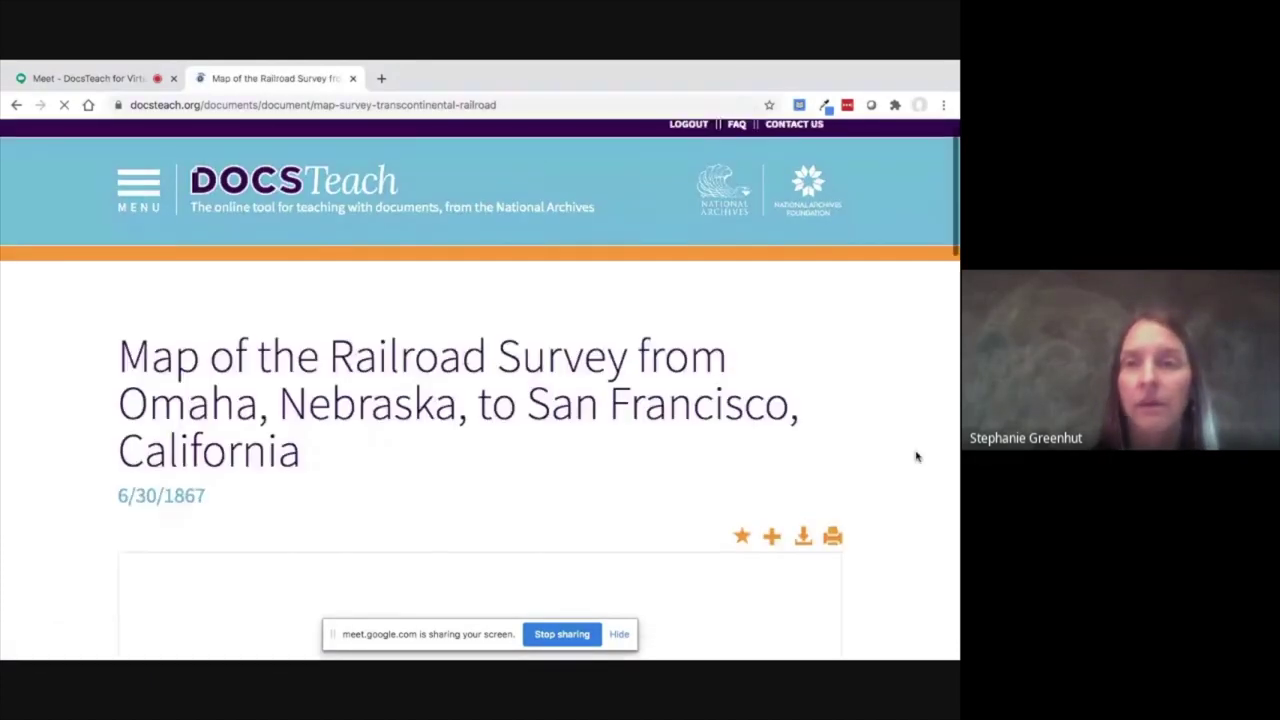
{"action": "scroll", "coordinate": [916, 456], "scroll_direction": "down", "scroll_amount": 3}
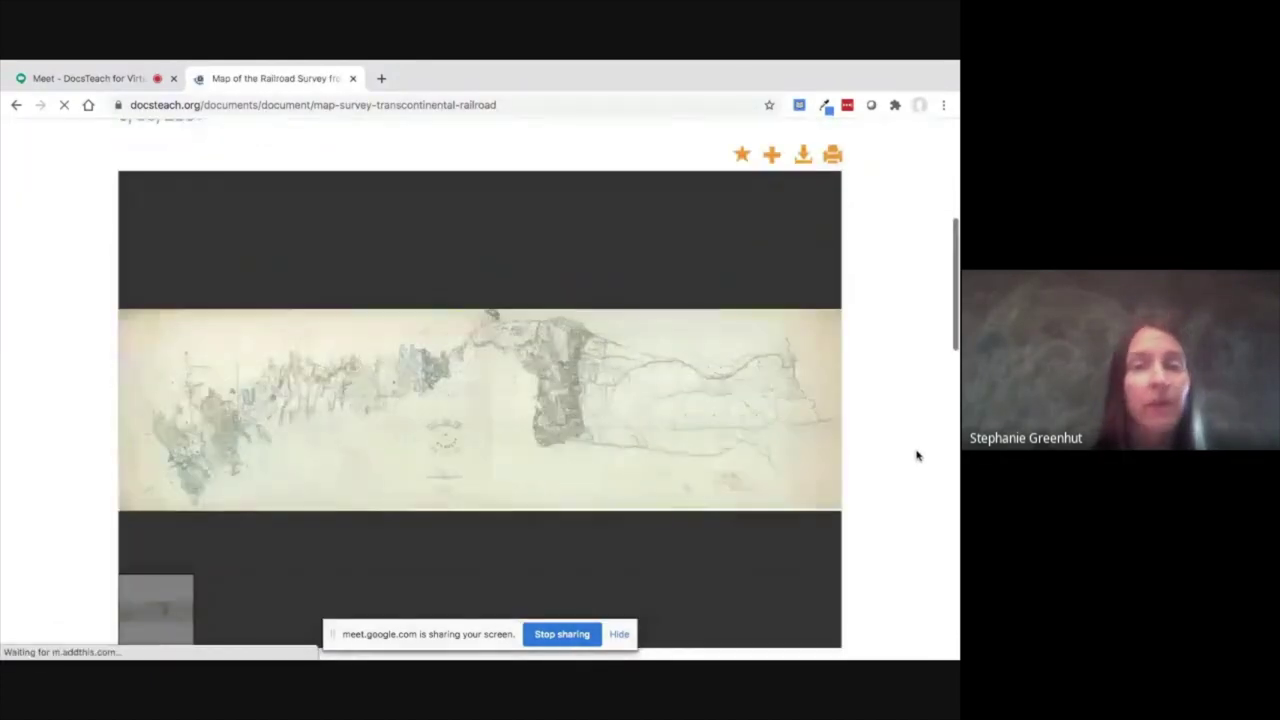
{"action": "scroll", "coordinate": [916, 456], "scroll_direction": "down", "scroll_amount": 1}
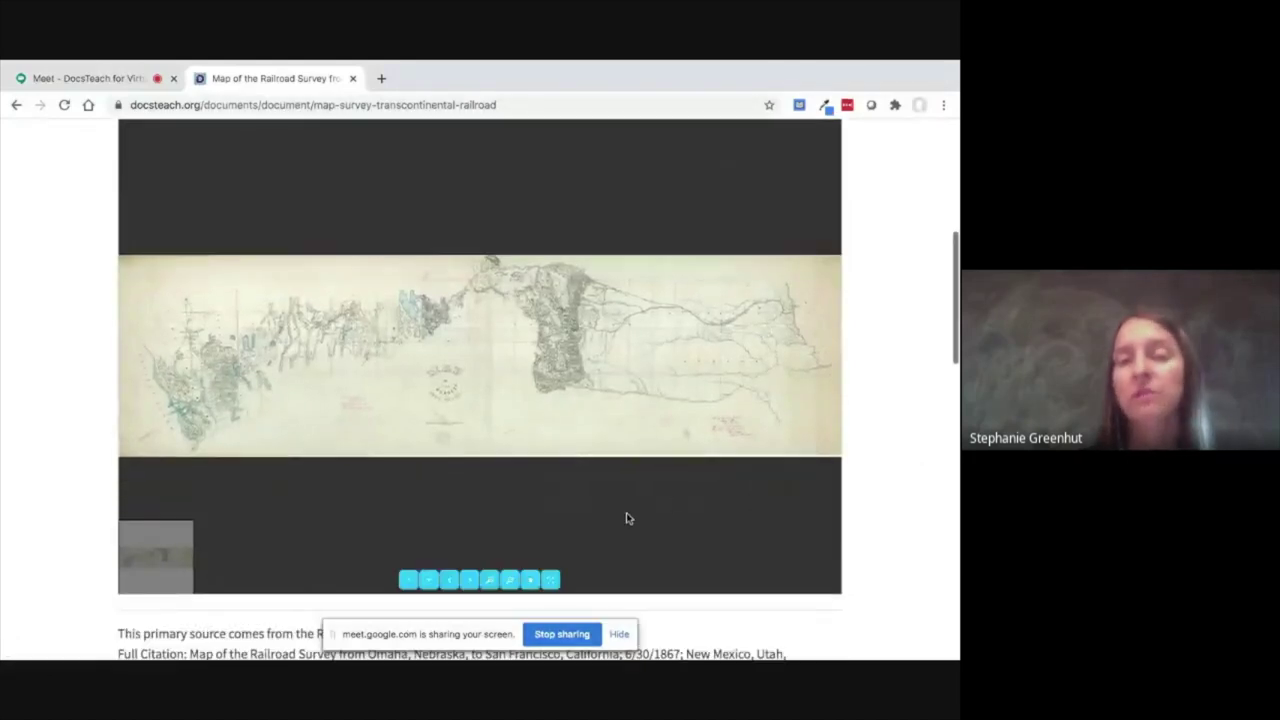
{"action": "left_click", "coordinate": [490, 580]}
{"action": "left_click", "coordinate": [492, 580]}
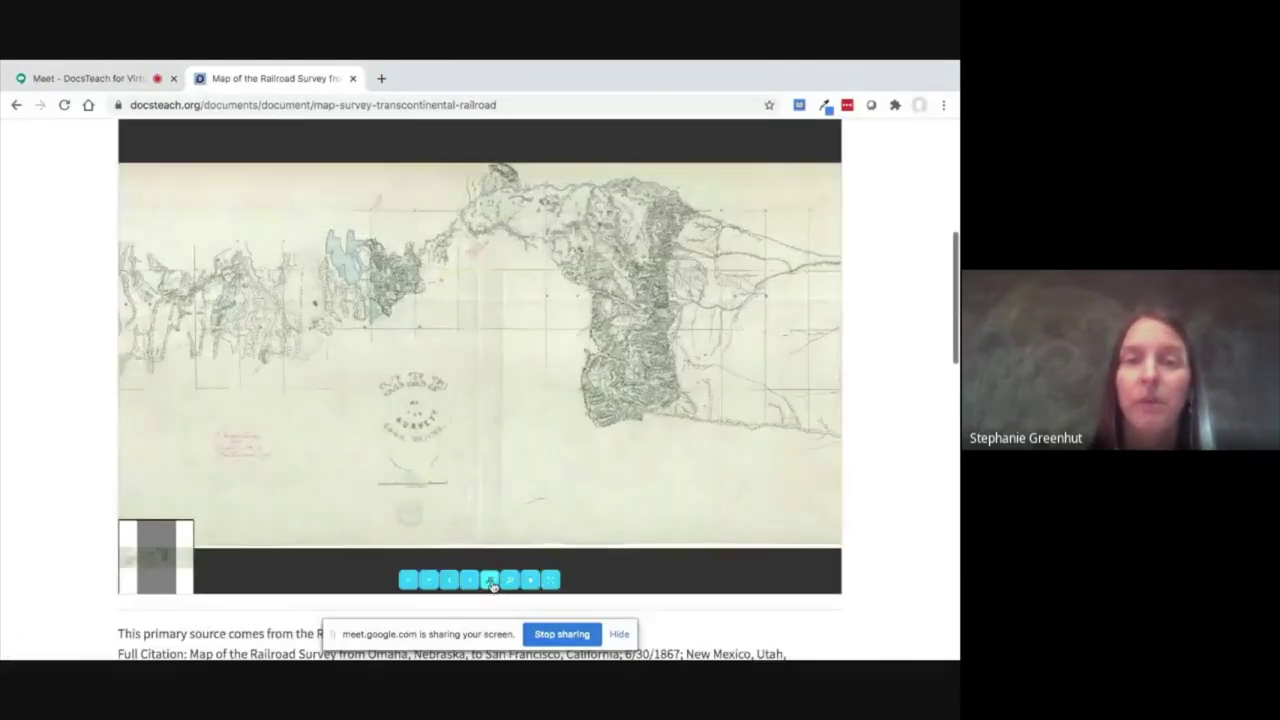
{"action": "left_click_drag", "start_coordinate": [760, 300], "coordinate": [407, 322]}
{"action": "left_click", "coordinate": [489, 580]}
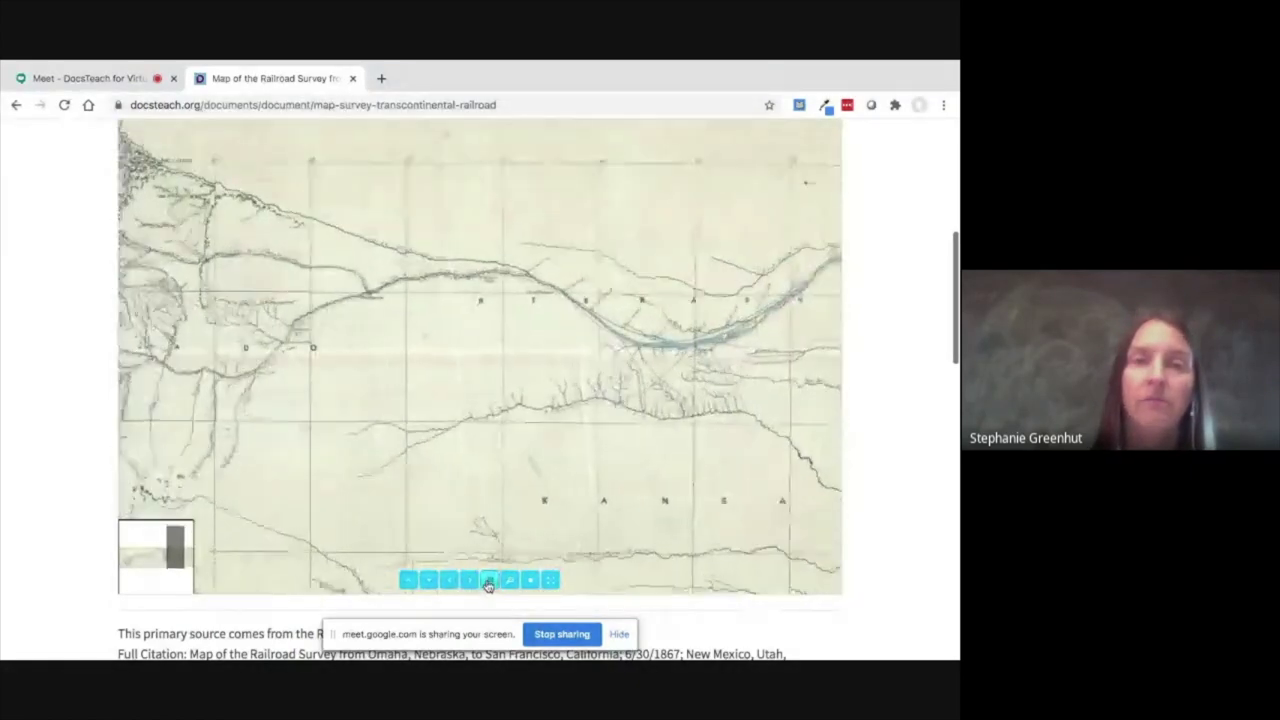
Pan the map west to Colorado's North Park mountains, then zoom back out.
{"action": "left_click_drag", "start_coordinate": [542, 272], "coordinate": [608, 283]}
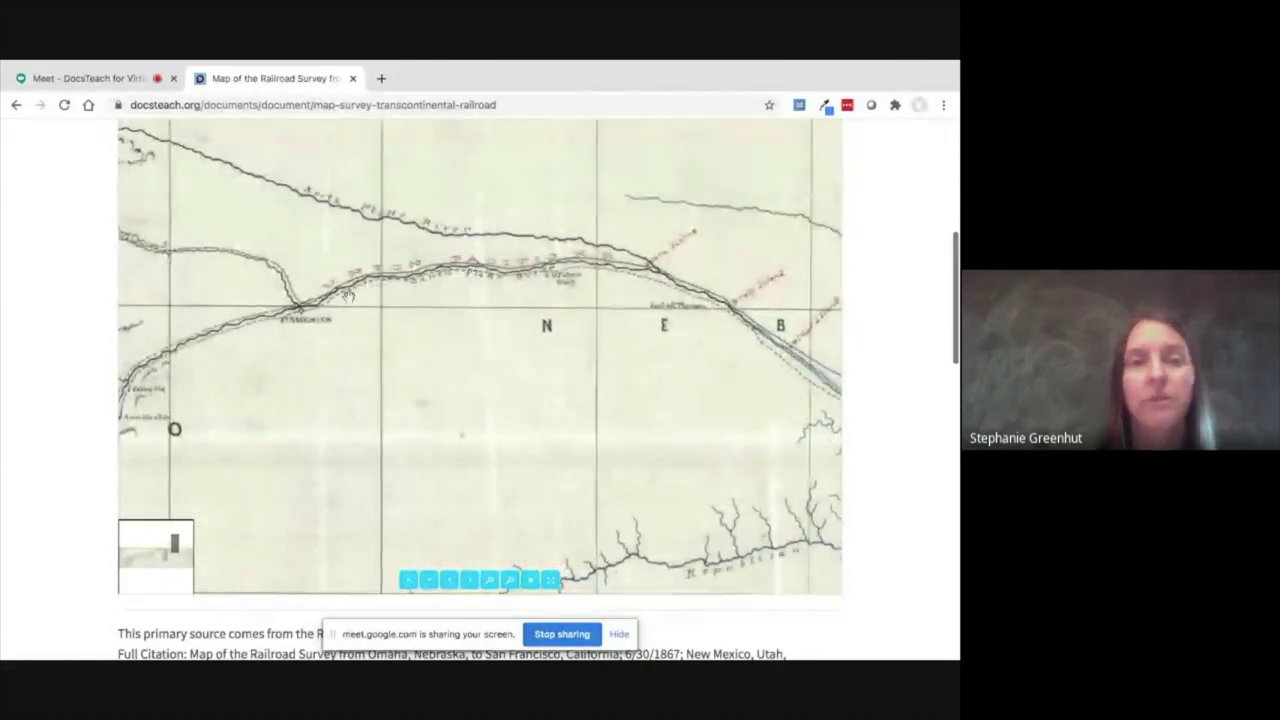
{"action": "left_click_drag", "start_coordinate": [258, 320], "coordinate": [408, 300]}
{"action": "left_click_drag", "start_coordinate": [230, 390], "coordinate": [404, 355]}
{"action": "left_click_drag", "start_coordinate": [139, 397], "coordinate": [251, 369]}
{"action": "left_click_drag", "start_coordinate": [352, 379], "coordinate": [633, 370]}
{"action": "left_click_drag", "start_coordinate": [284, 312], "coordinate": [400, 277]}
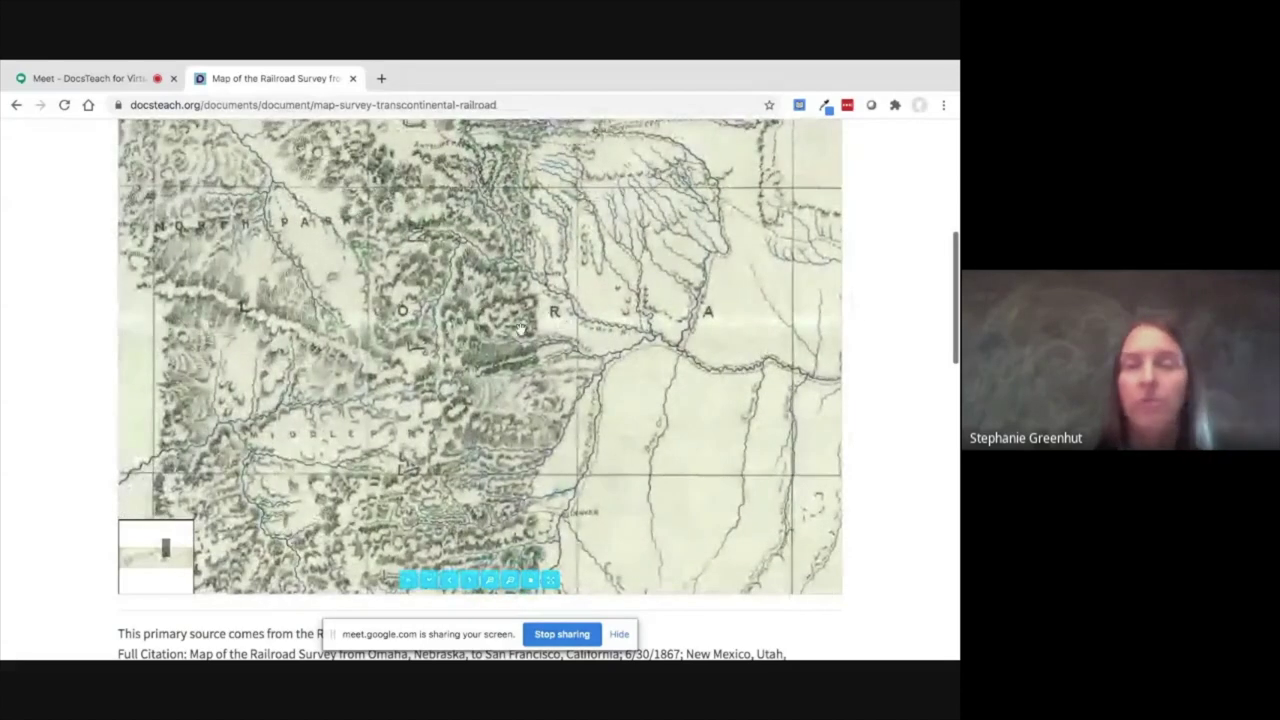
{"action": "left_click", "coordinate": [511, 583]}
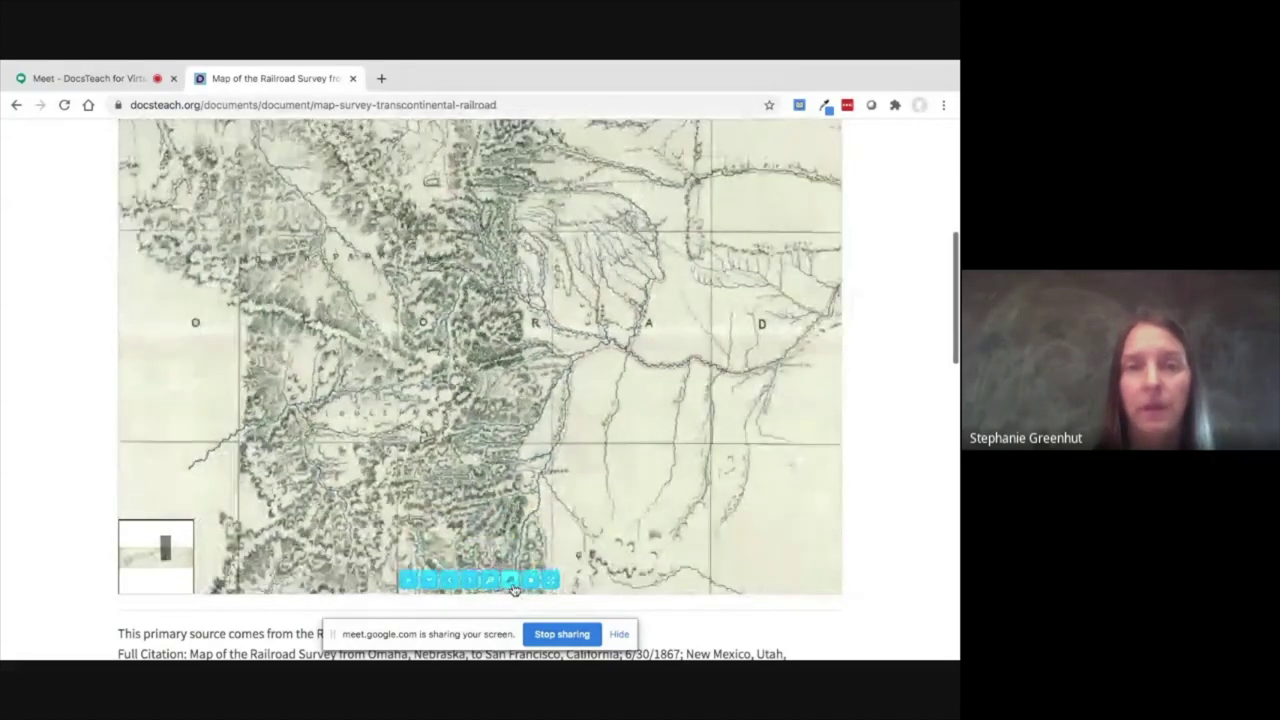
{"action": "left_click", "coordinate": [511, 583]}
{"action": "left_click", "coordinate": [511, 583]}
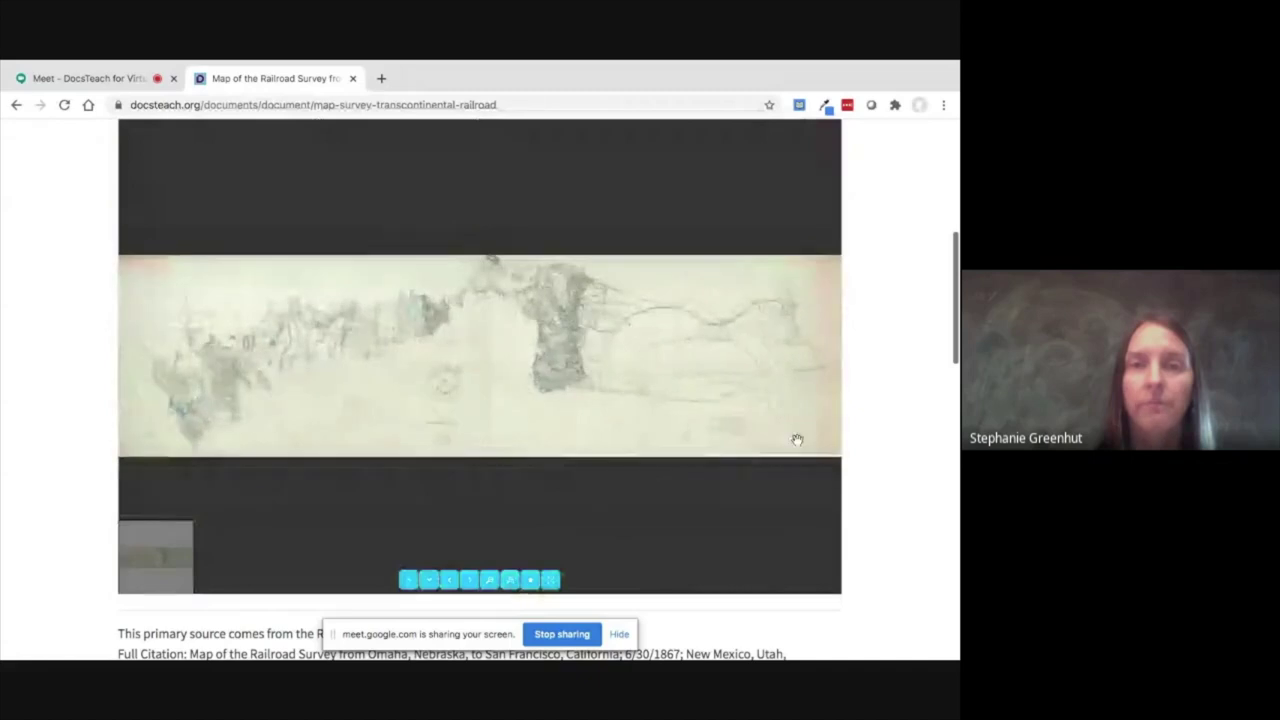
{"action": "scroll", "coordinate": [911, 419], "scroll_direction": "up", "scroll_amount": 3}
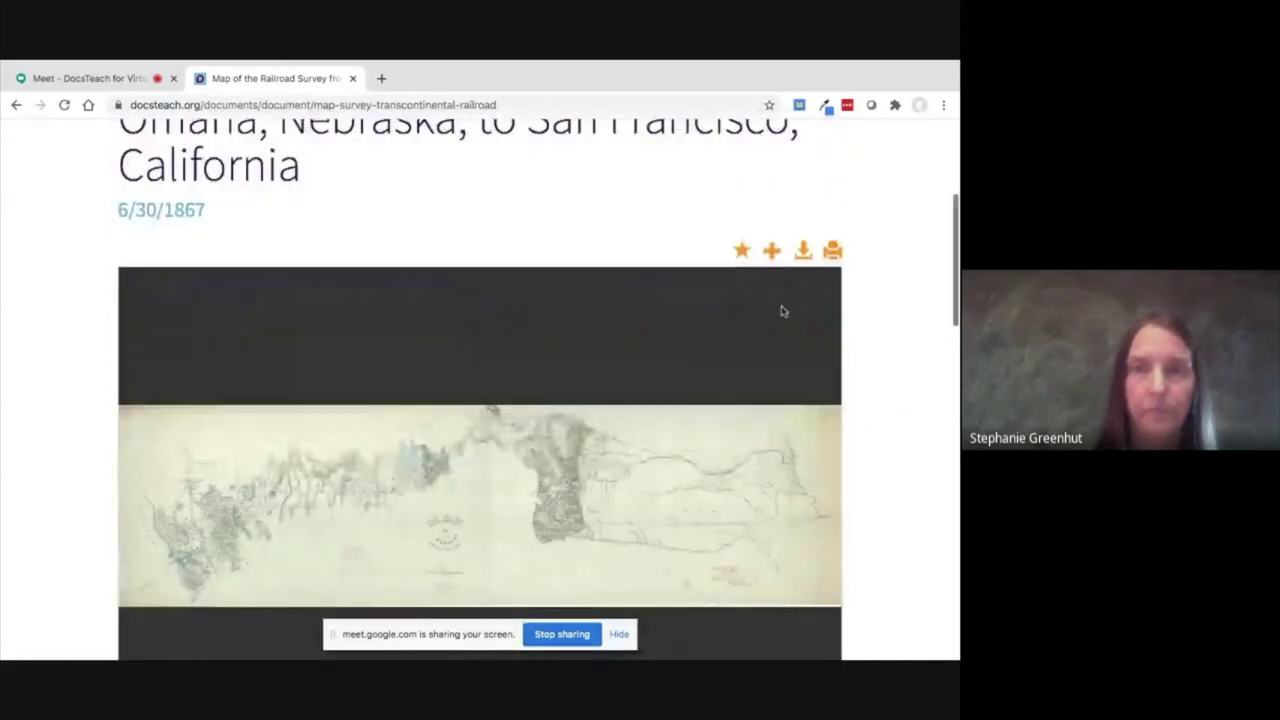
Add the survey map to the August 4, 2020 at 2:09:42pm favorites folder.
{"action": "left_click", "coordinate": [741, 250]}
{"action": "left_click", "coordinate": [310, 318]}
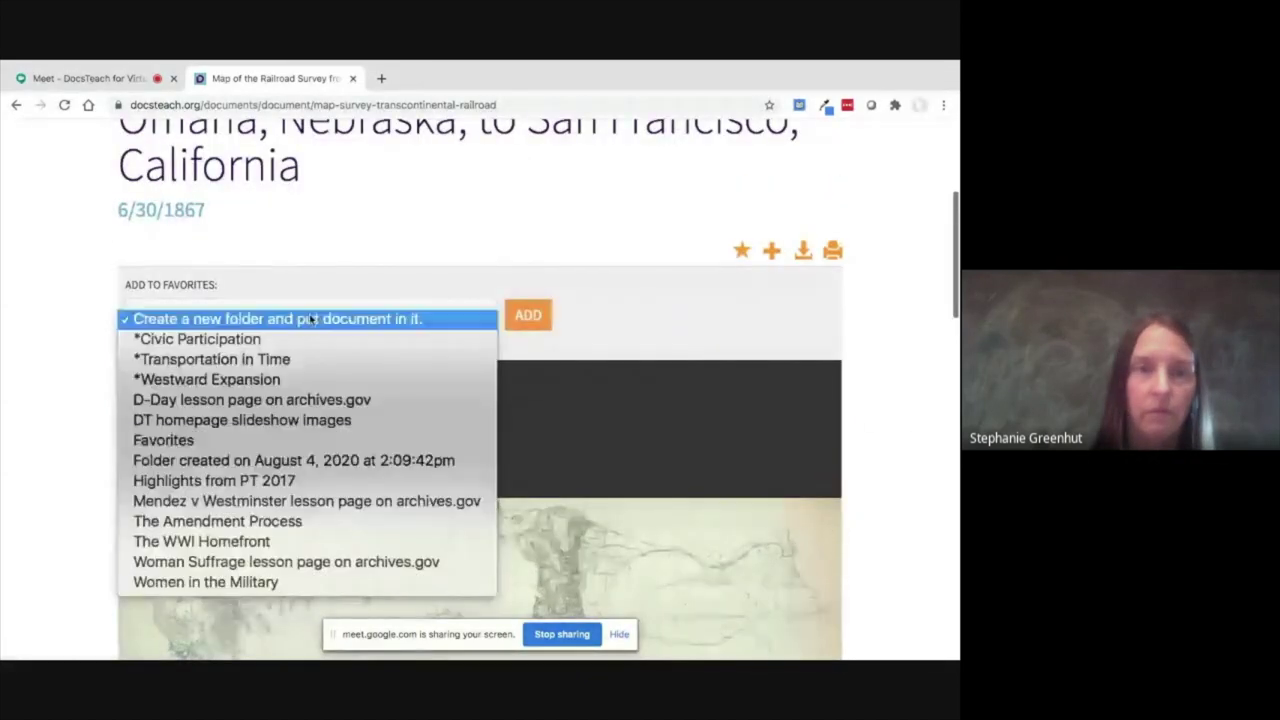
{"action": "left_click", "coordinate": [295, 461]}
{"action": "left_click", "coordinate": [530, 318]}
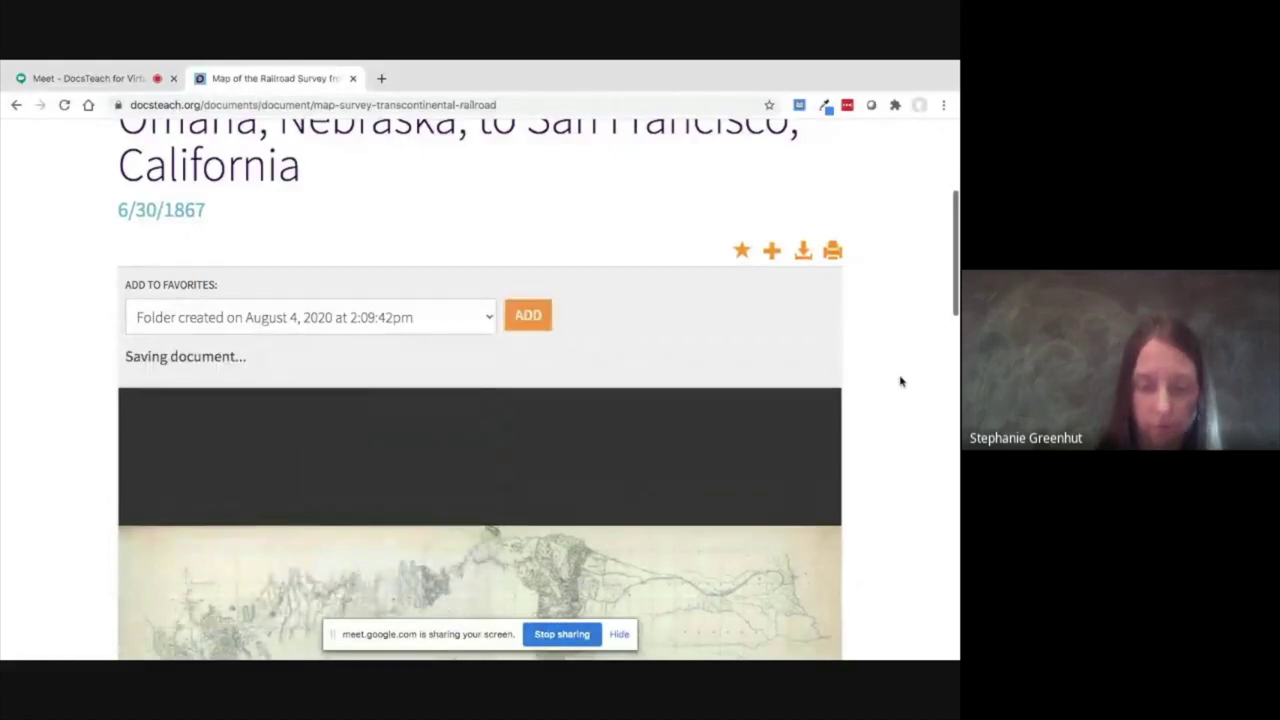
{"action": "scroll", "coordinate": [440, 275], "scroll_direction": "up", "scroll_amount": 3}
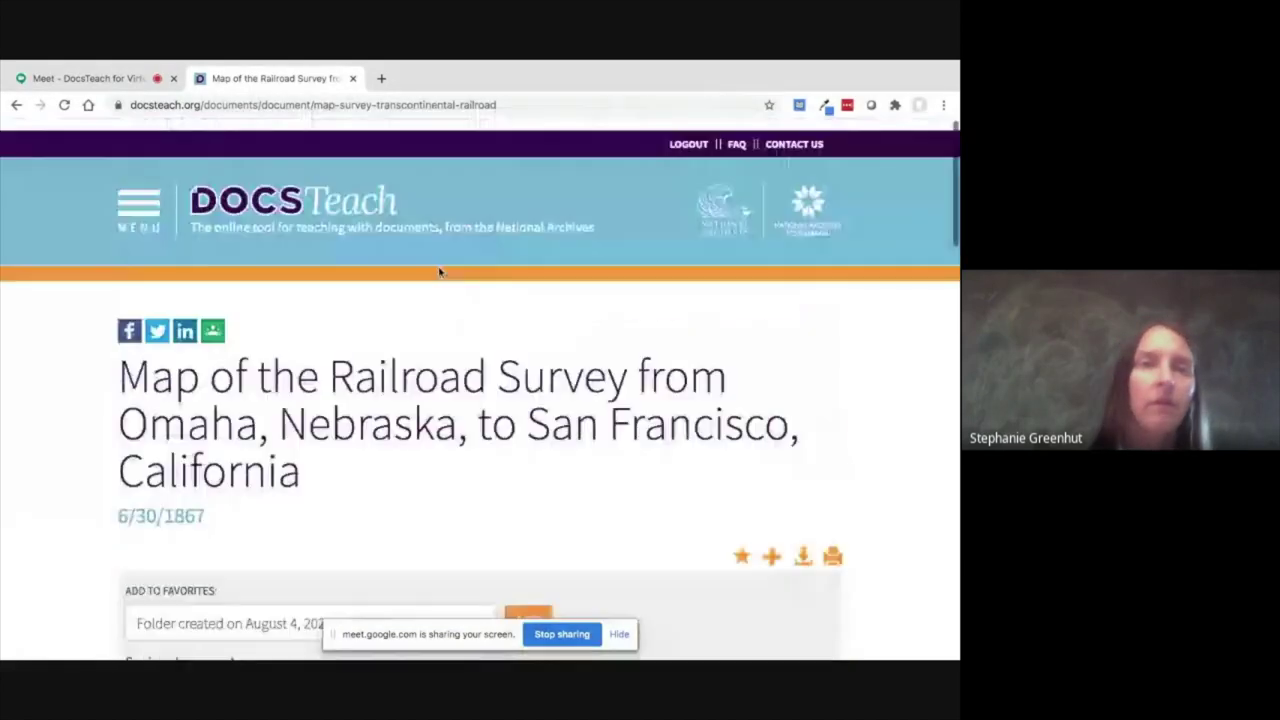
{"action": "left_click", "coordinate": [140, 195]}
Search documents for the exact phrase 'barbed wire' and open the barbed wire patent.
{"action": "left_click", "coordinate": [66, 272]}
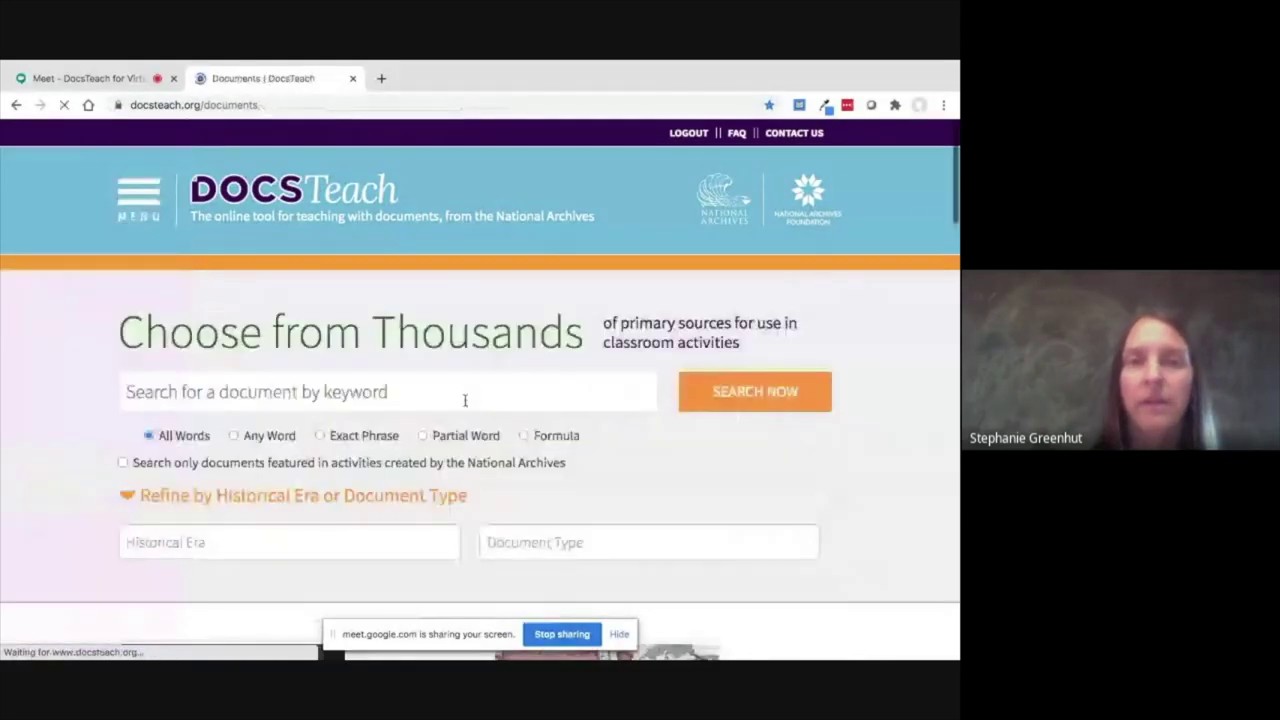
{"action": "left_click", "coordinate": [470, 403]}
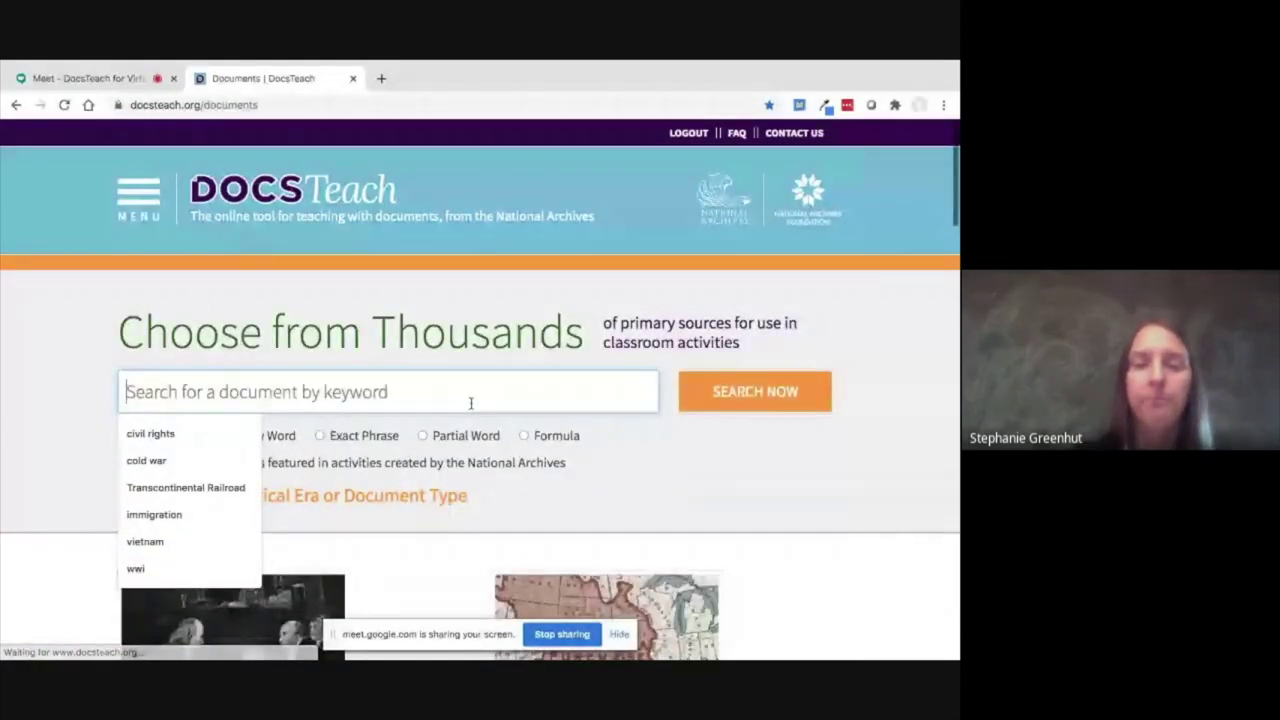
{"action": "type", "text": "barbe"}
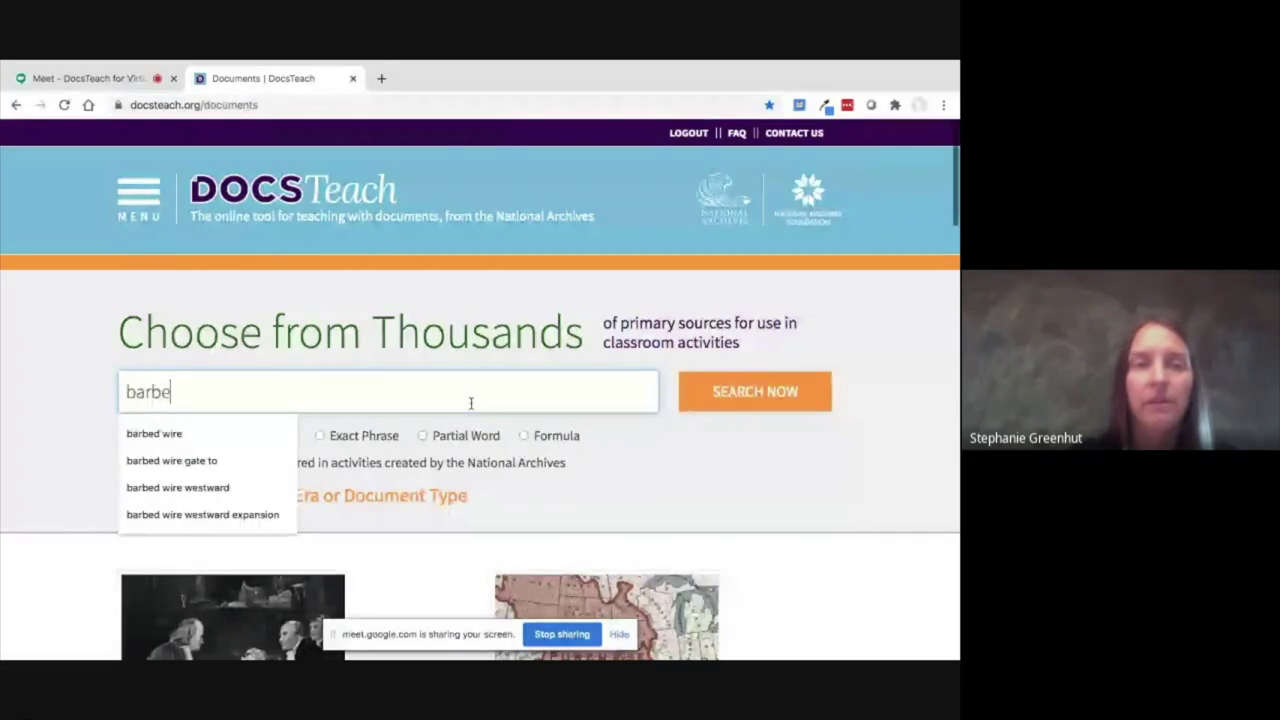
{"action": "type", "text": "d "}
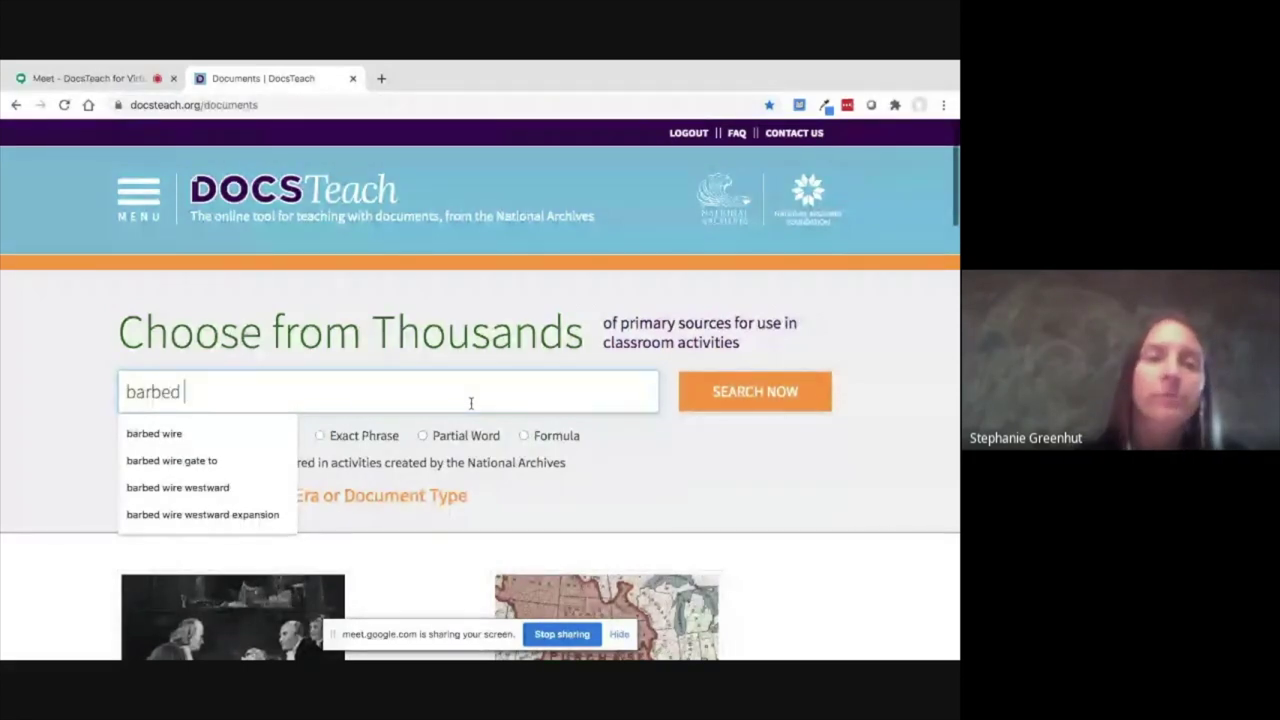
{"action": "type", "text": "wire"}
{"action": "left_click", "coordinate": [340, 435]}
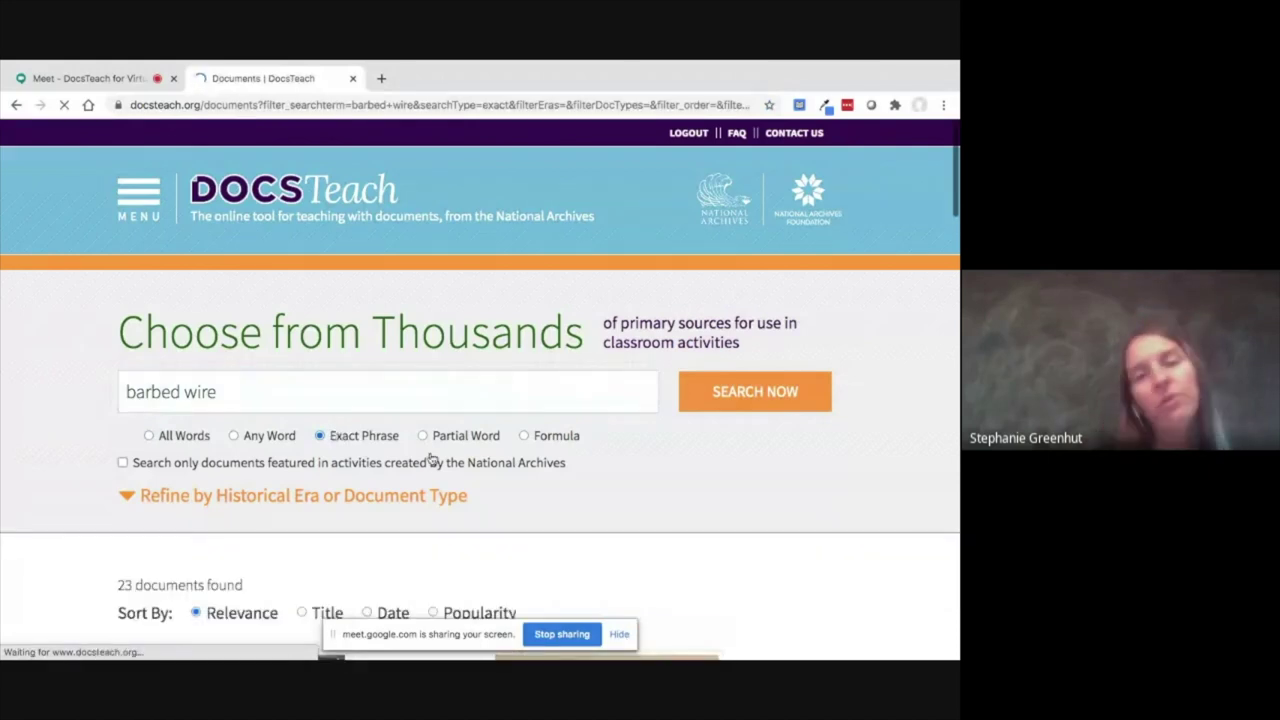
{"action": "scroll", "coordinate": [432, 457], "scroll_direction": "down", "scroll_amount": 5}
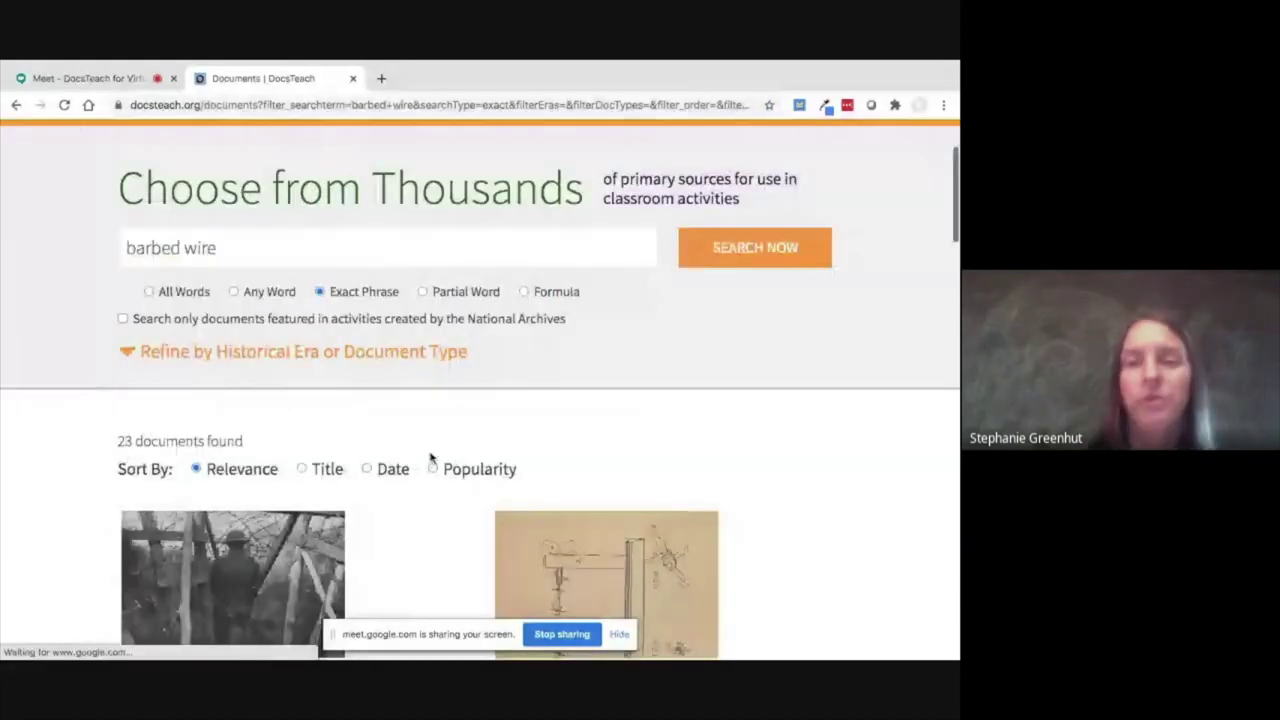
{"action": "left_click", "coordinate": [531, 443]}
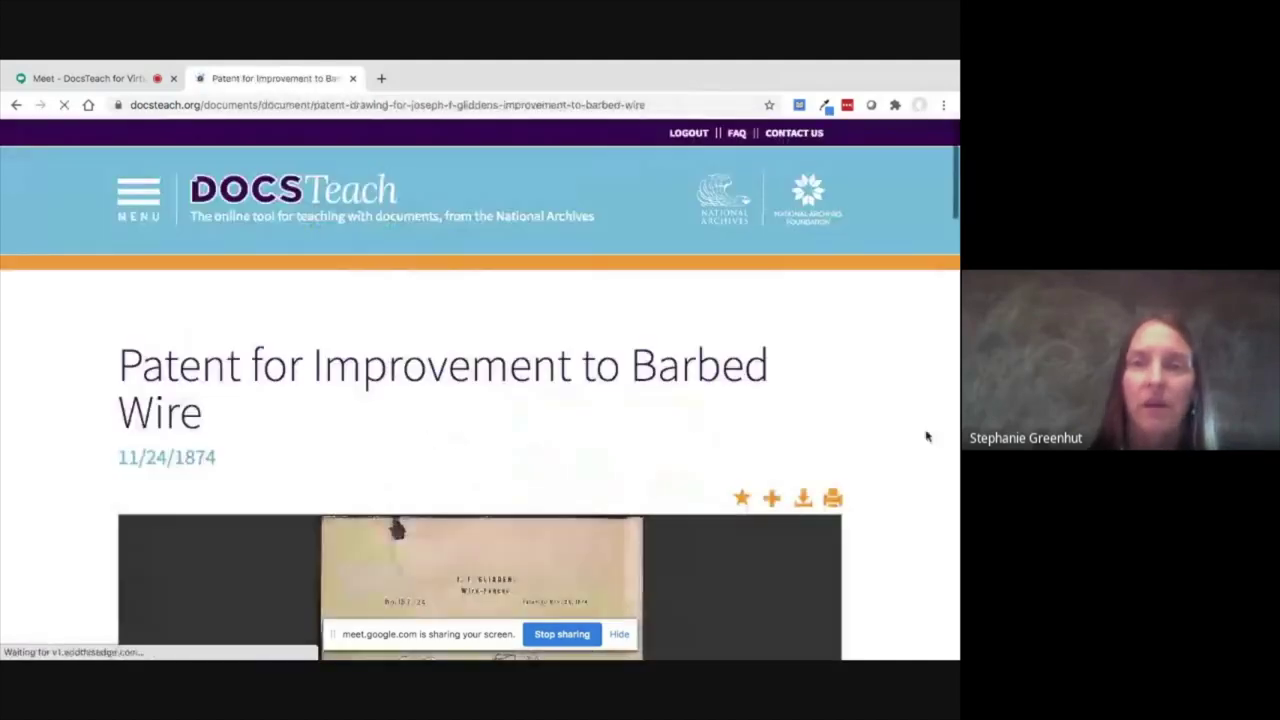
Review the 1874 barbed wire patent and save it to the August 4, 2020 folder.
{"action": "scroll", "coordinate": [868, 440], "scroll_direction": "down", "scroll_amount": 5}
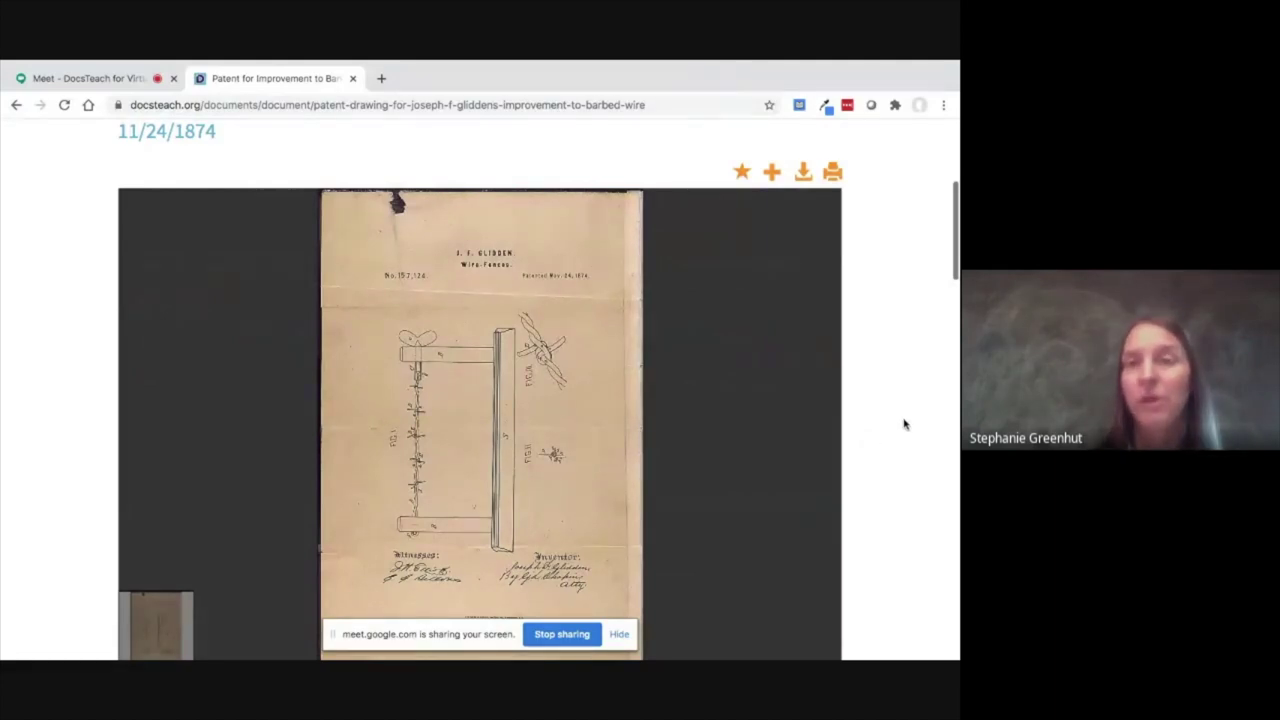
{"action": "scroll", "coordinate": [890, 421], "scroll_direction": "down", "scroll_amount": 2}
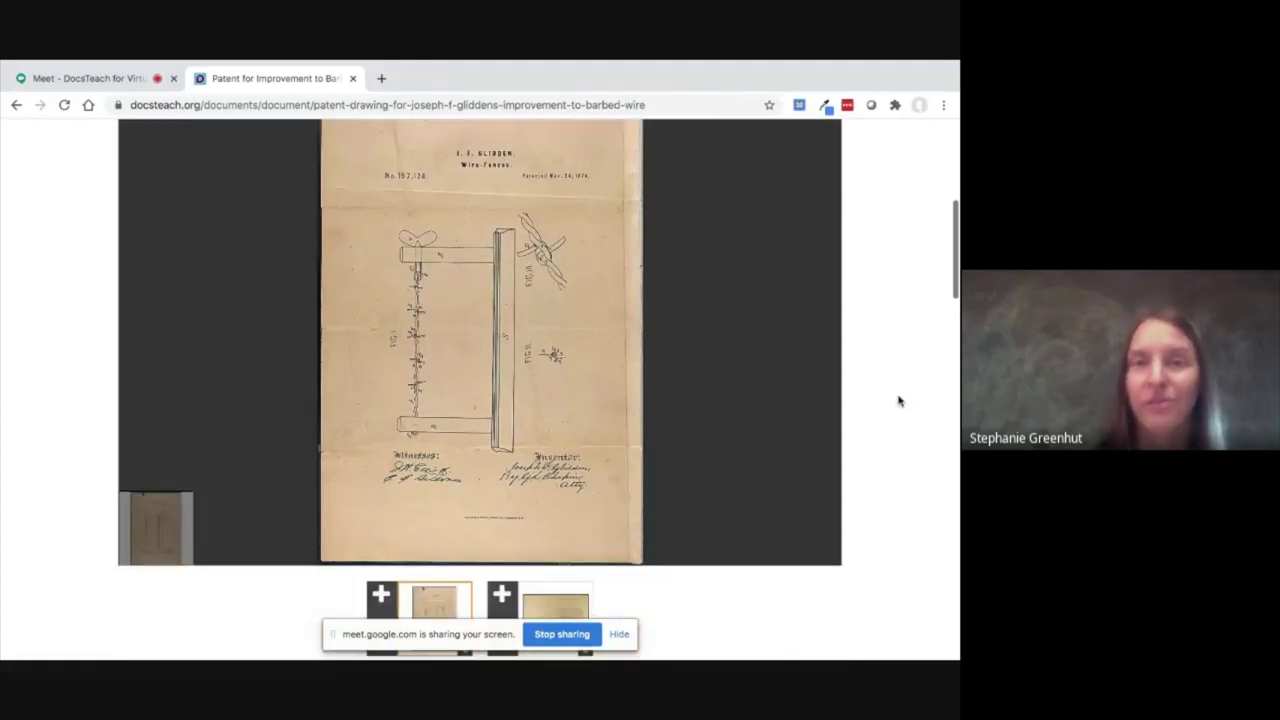
{"action": "scroll", "coordinate": [899, 402], "scroll_direction": "up", "scroll_amount": 3}
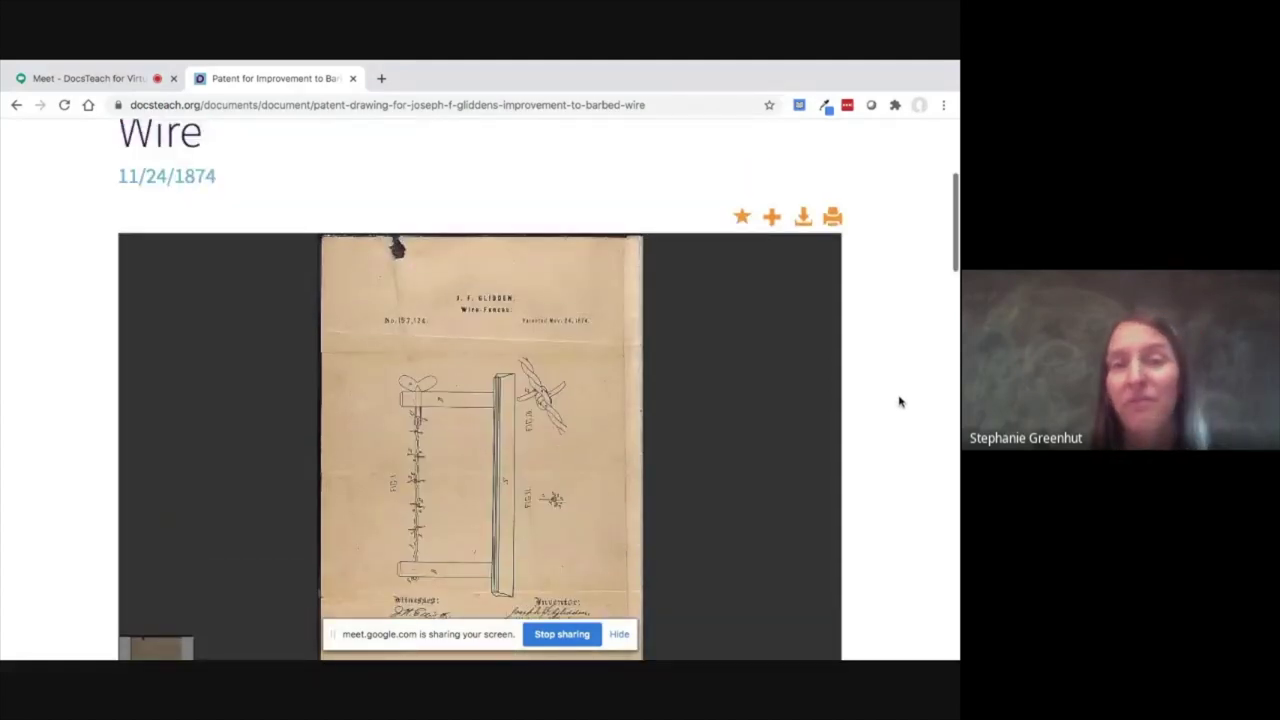
{"action": "scroll", "coordinate": [899, 402], "scroll_direction": "down", "scroll_amount": 2}
{"action": "scroll", "coordinate": [899, 402], "scroll_direction": "up", "scroll_amount": 2}
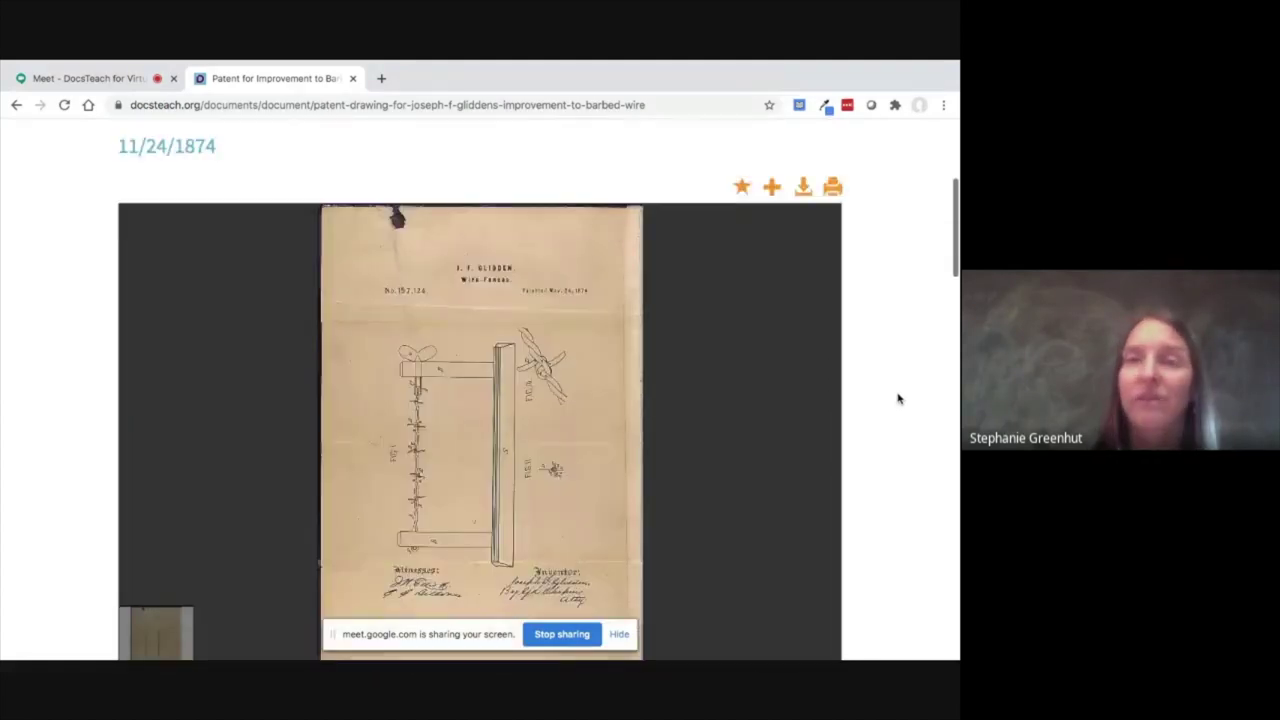
{"action": "left_click", "coordinate": [742, 211]}
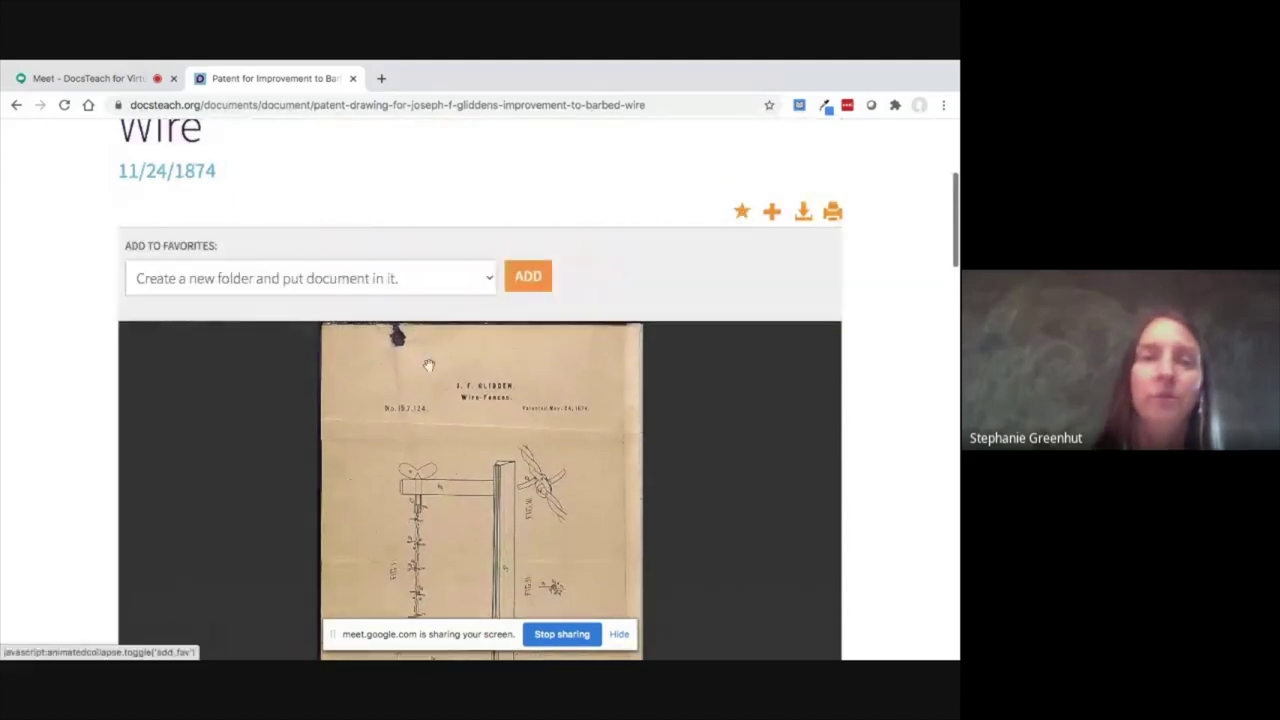
{"action": "left_click", "coordinate": [338, 283]}
{"action": "left_click", "coordinate": [300, 420]}
{"action": "left_click", "coordinate": [524, 284]}
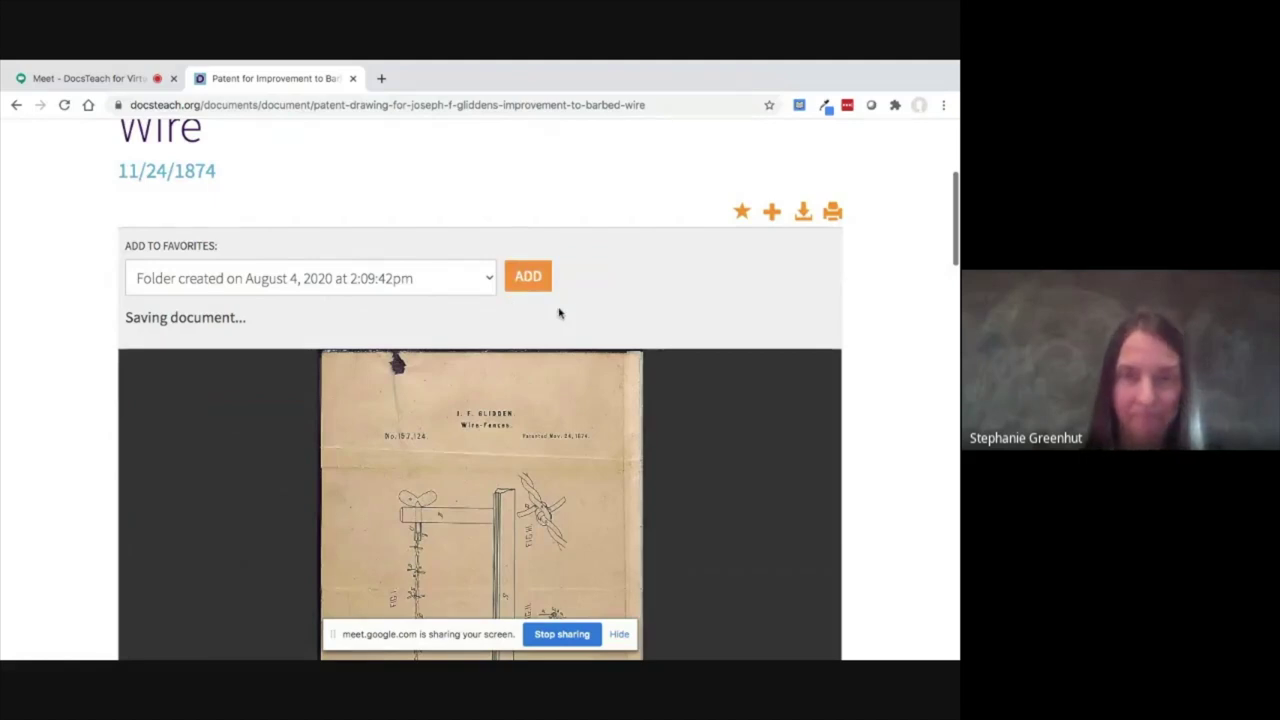
{"action": "scroll", "coordinate": [380, 272], "scroll_direction": "up", "scroll_amount": 5}
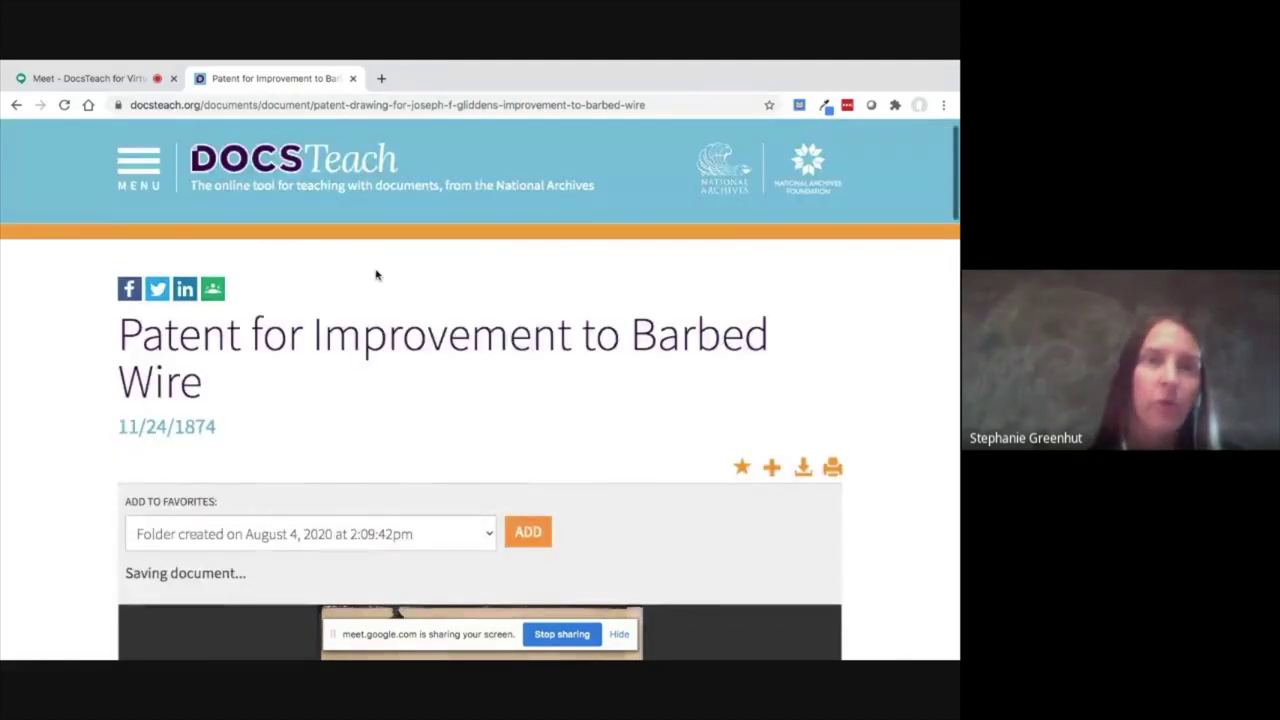
{"action": "left_click", "coordinate": [150, 172]}
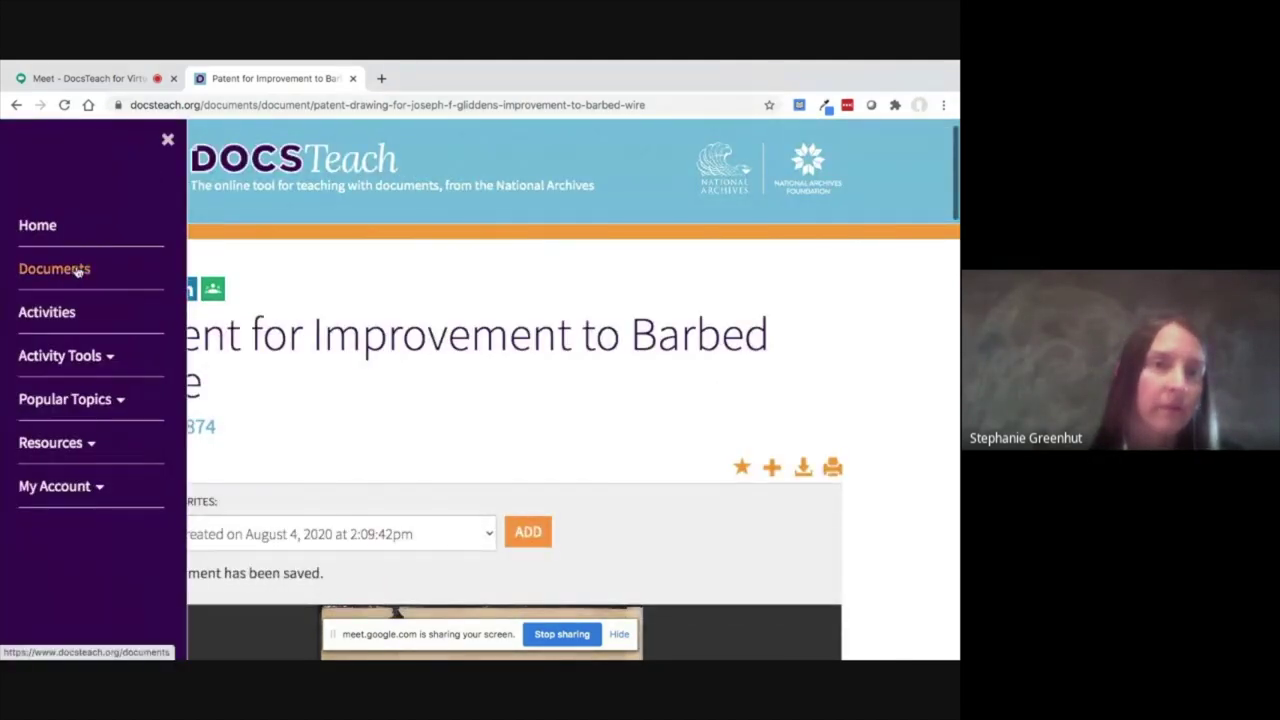
Run a document keyword search for 'mining'.
{"action": "left_click", "coordinate": [80, 270]}
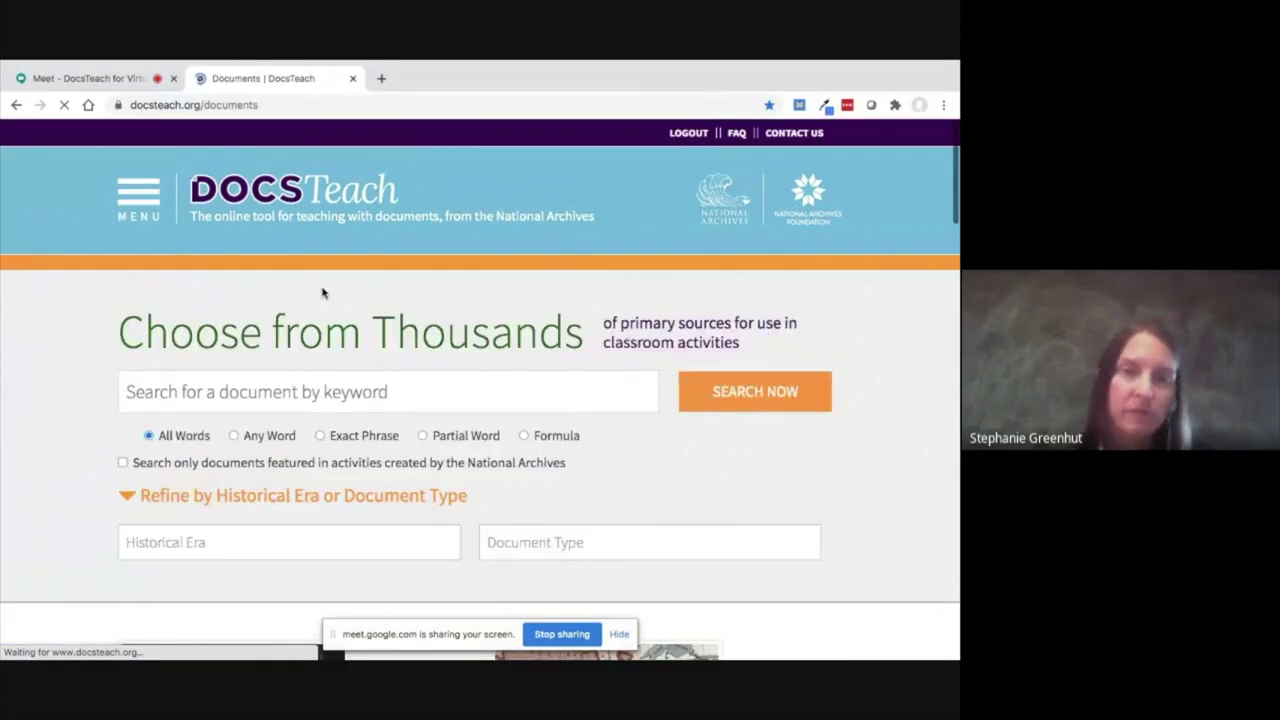
{"action": "left_click", "coordinate": [312, 392]}
{"action": "type", "text": "mi"}
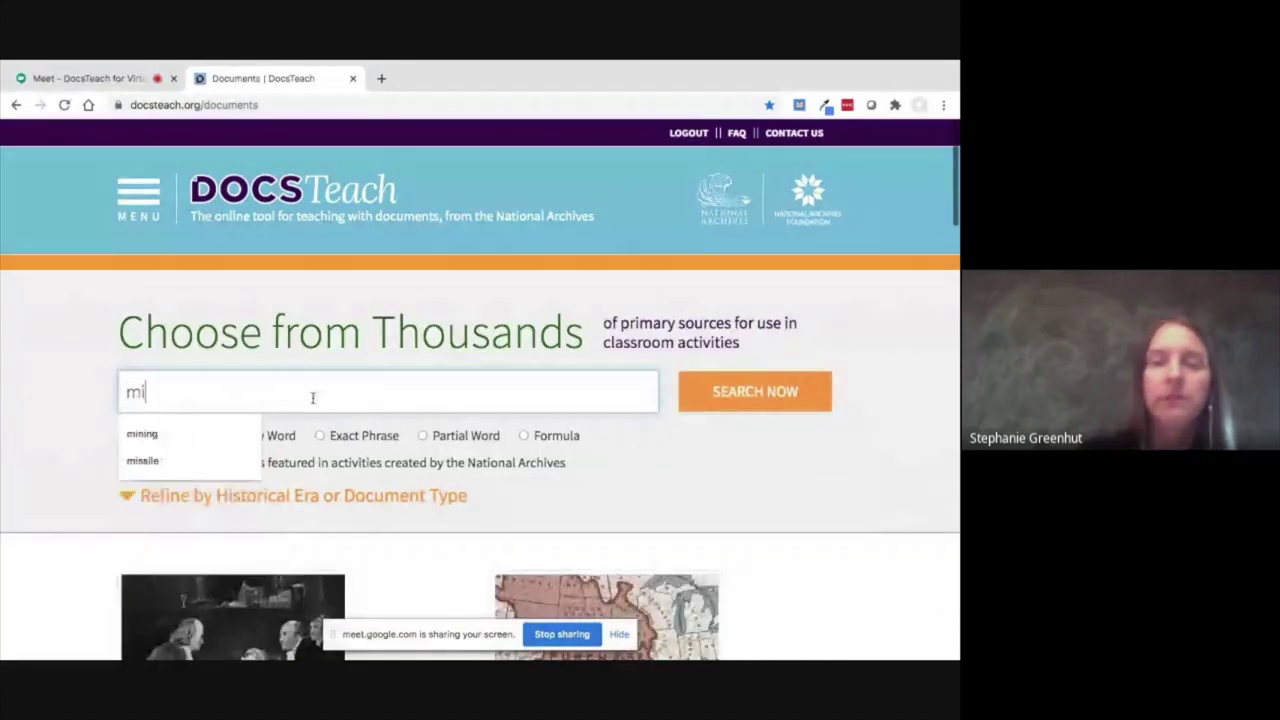
{"action": "type", "text": "ning"}
{"action": "key", "text": "Return"}
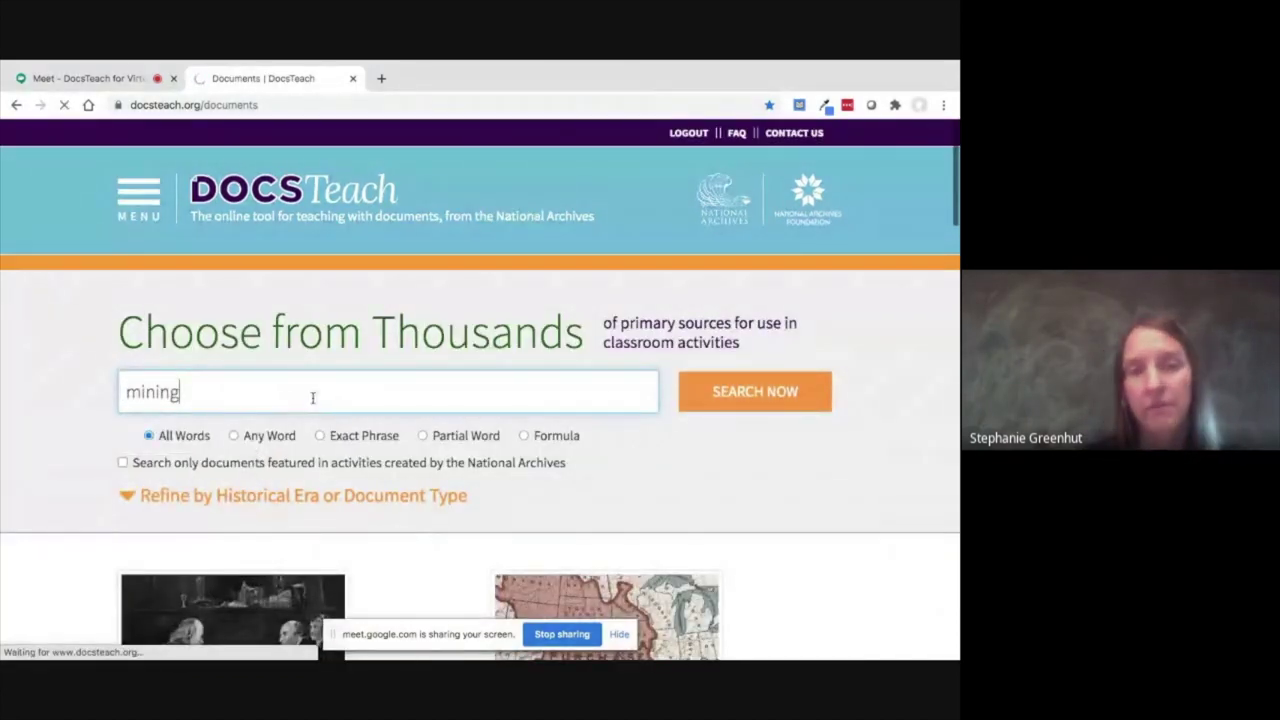
Sort the 76 mining results by date and scroll down to the pagination links.
{"action": "scroll", "coordinate": [448, 433], "scroll_direction": "down", "scroll_amount": 3}
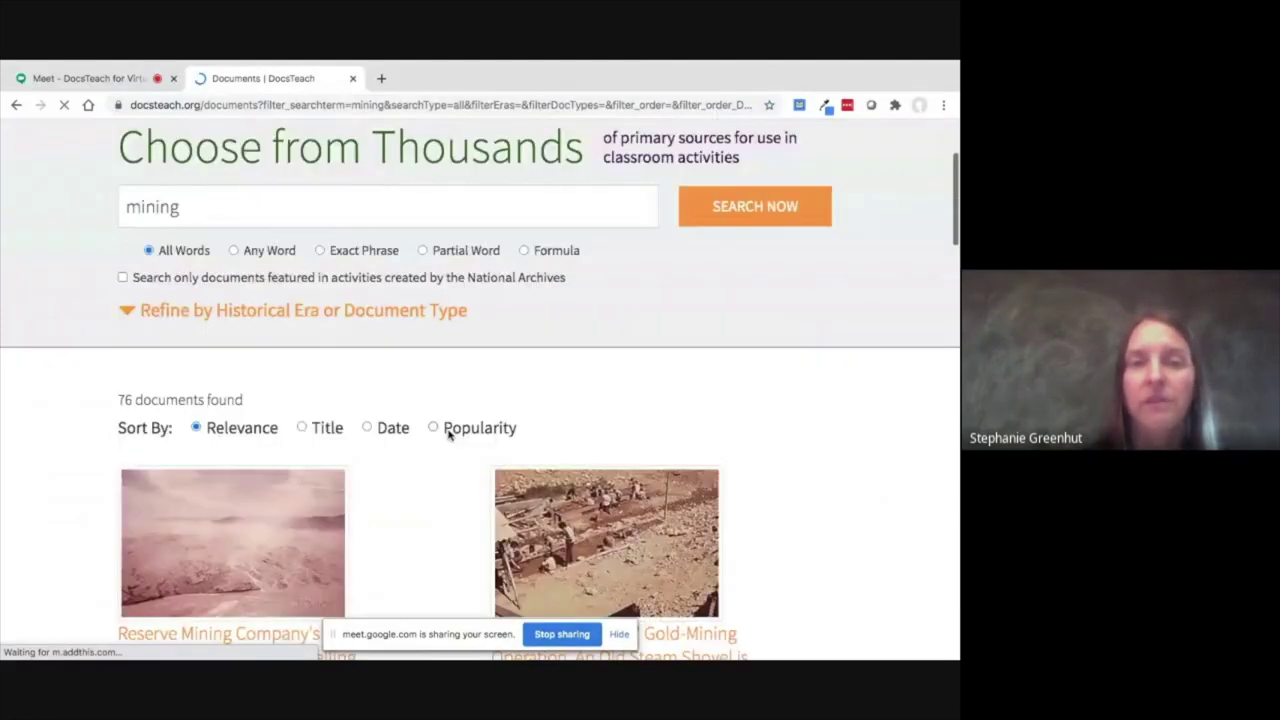
{"action": "scroll", "coordinate": [448, 433], "scroll_direction": "down", "scroll_amount": 1}
{"action": "left_click", "coordinate": [388, 374]}
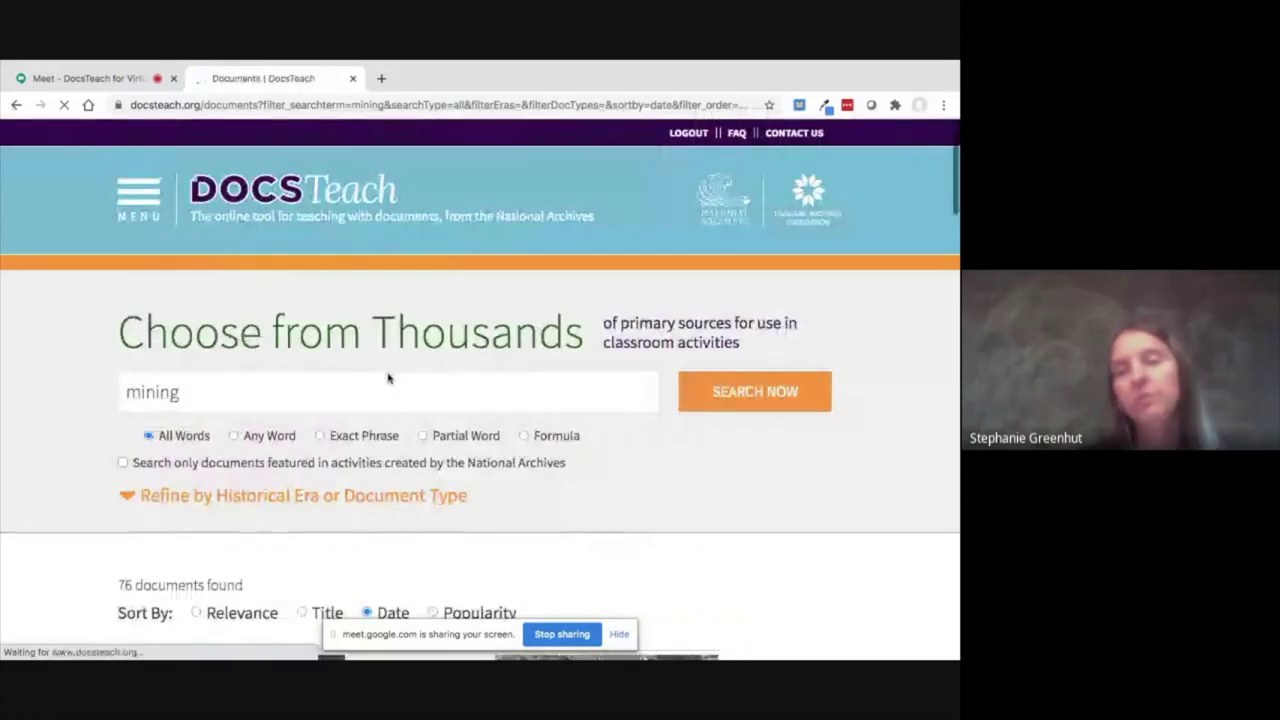
{"action": "scroll", "coordinate": [390, 378], "scroll_direction": "down", "scroll_amount": 5}
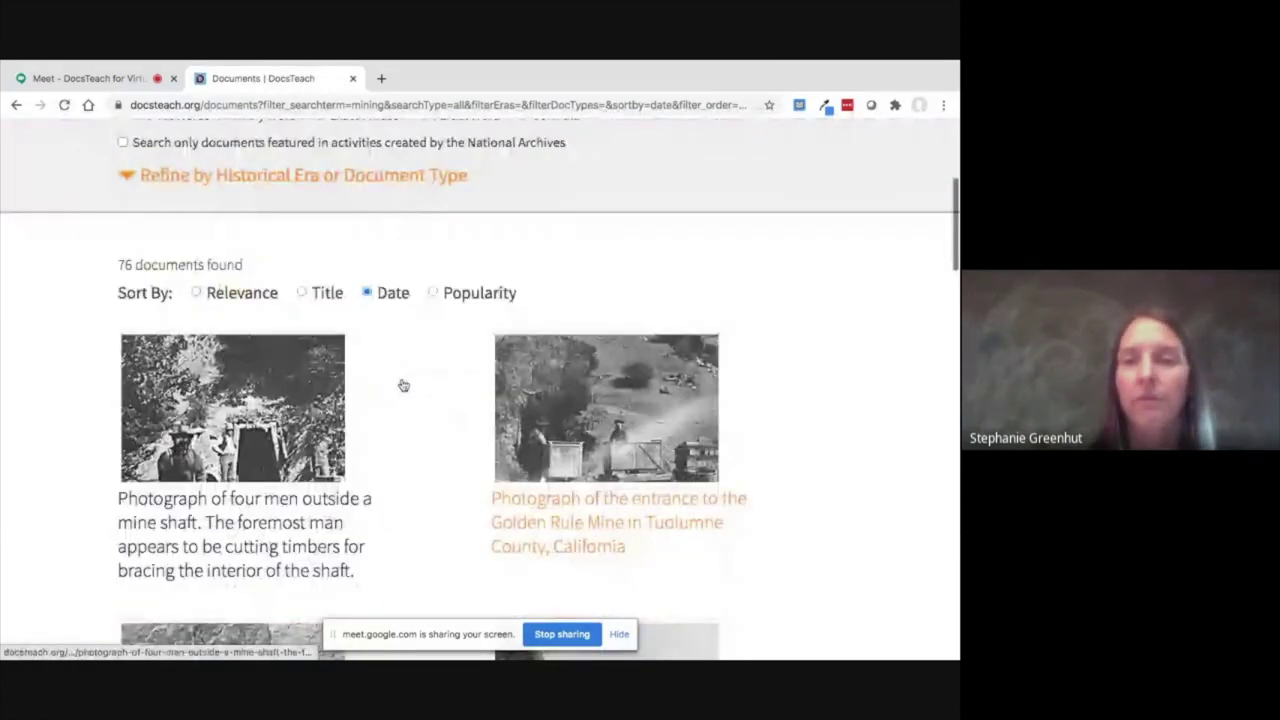
{"action": "scroll", "coordinate": [403, 385], "scroll_direction": "down", "scroll_amount": 5}
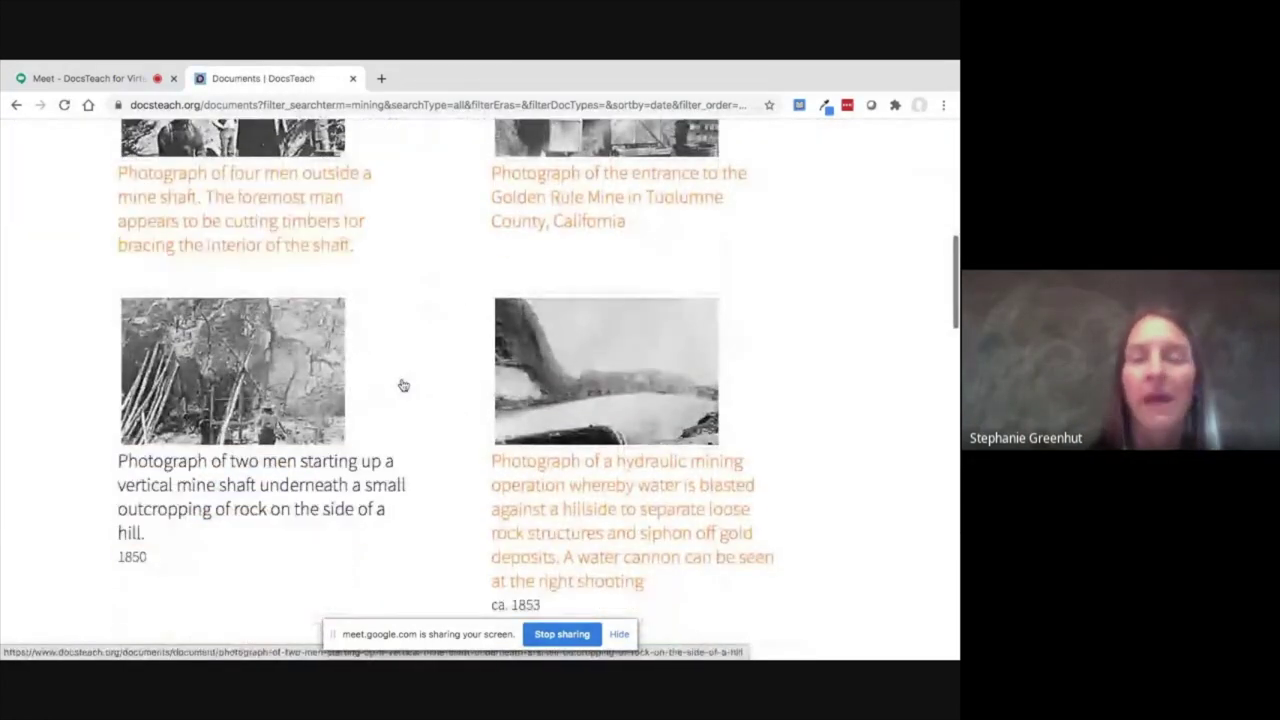
{"action": "scroll", "coordinate": [403, 385], "scroll_direction": "down", "scroll_amount": 10}
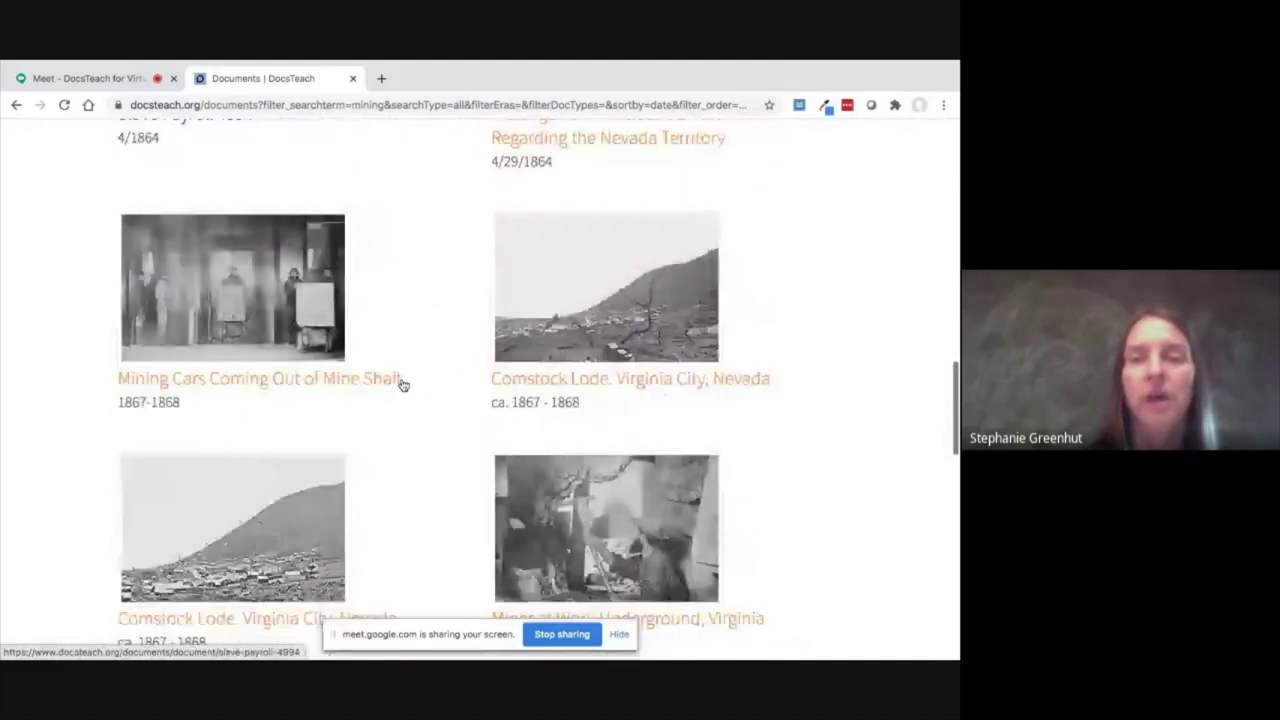
{"action": "scroll", "coordinate": [403, 385], "scroll_direction": "down", "scroll_amount": 1}
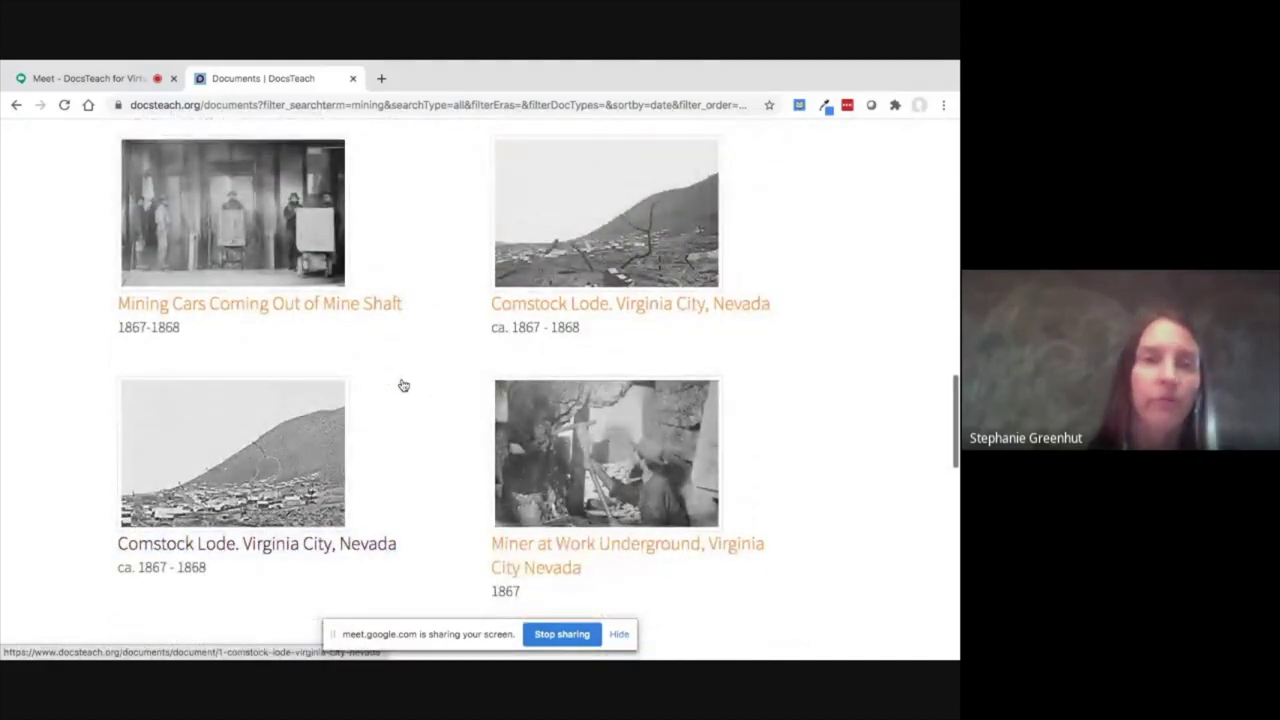
{"action": "scroll", "coordinate": [403, 385], "scroll_direction": "down", "scroll_amount": 1}
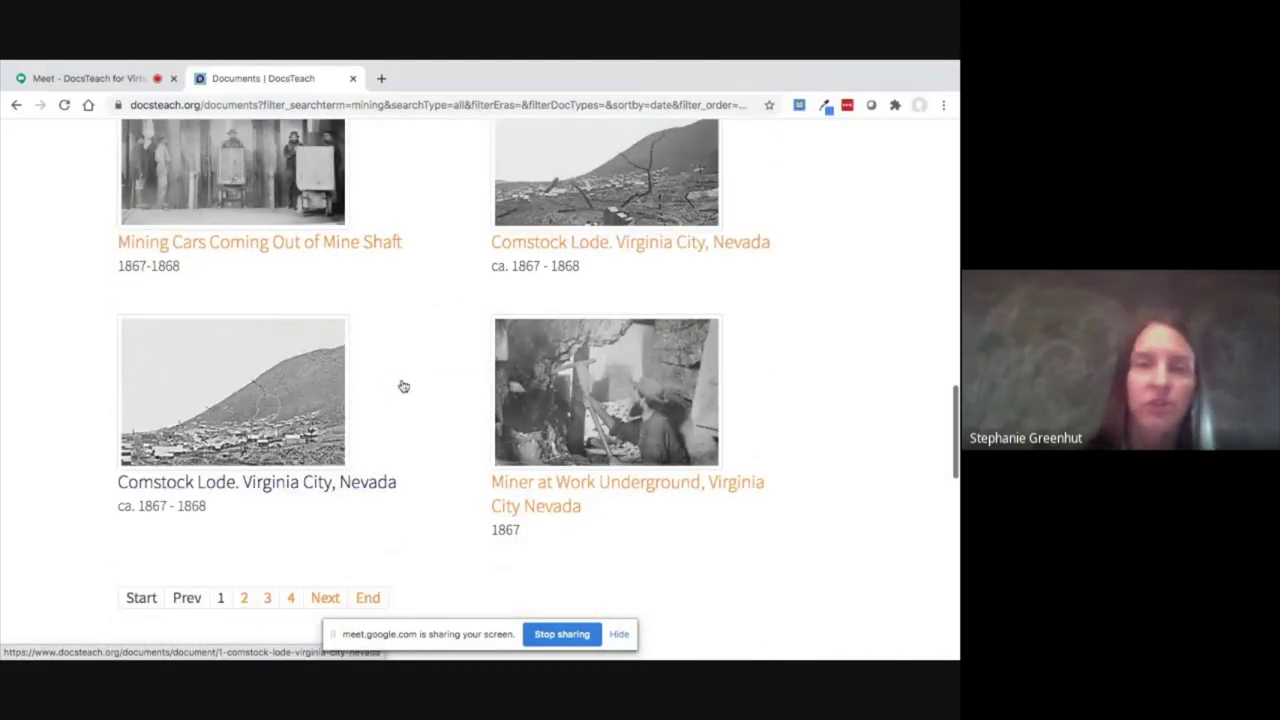
Open the 1867 'Miner at Work Underground' photograph and save it to the August 4, 2020 folder.
{"action": "left_click", "coordinate": [583, 403]}
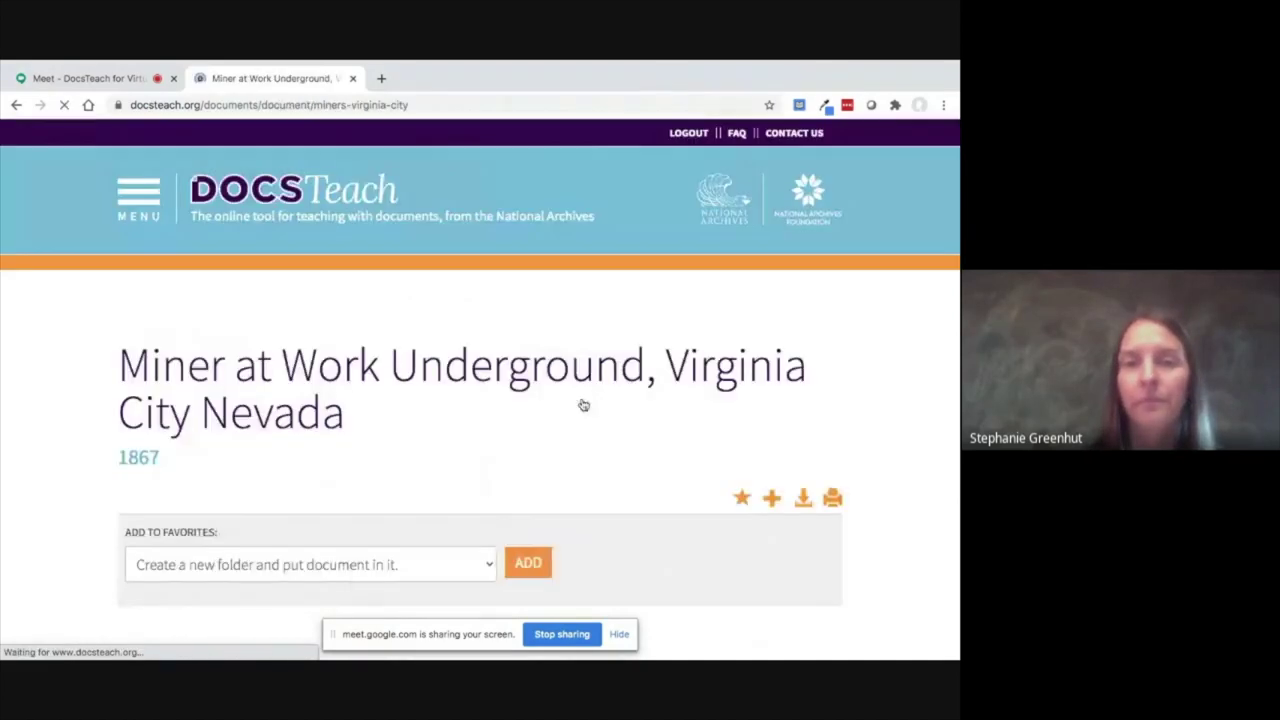
{"action": "scroll", "coordinate": [895, 413], "scroll_direction": "down", "scroll_amount": 4}
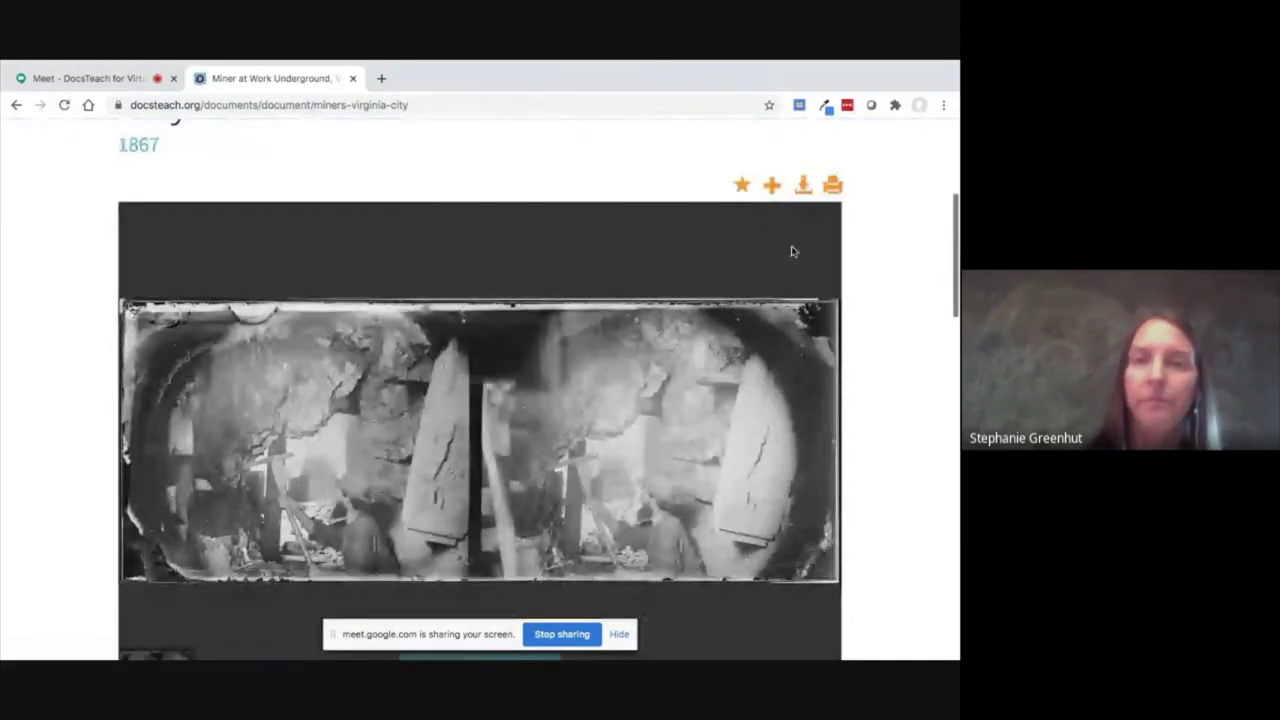
{"action": "left_click", "coordinate": [741, 184]}
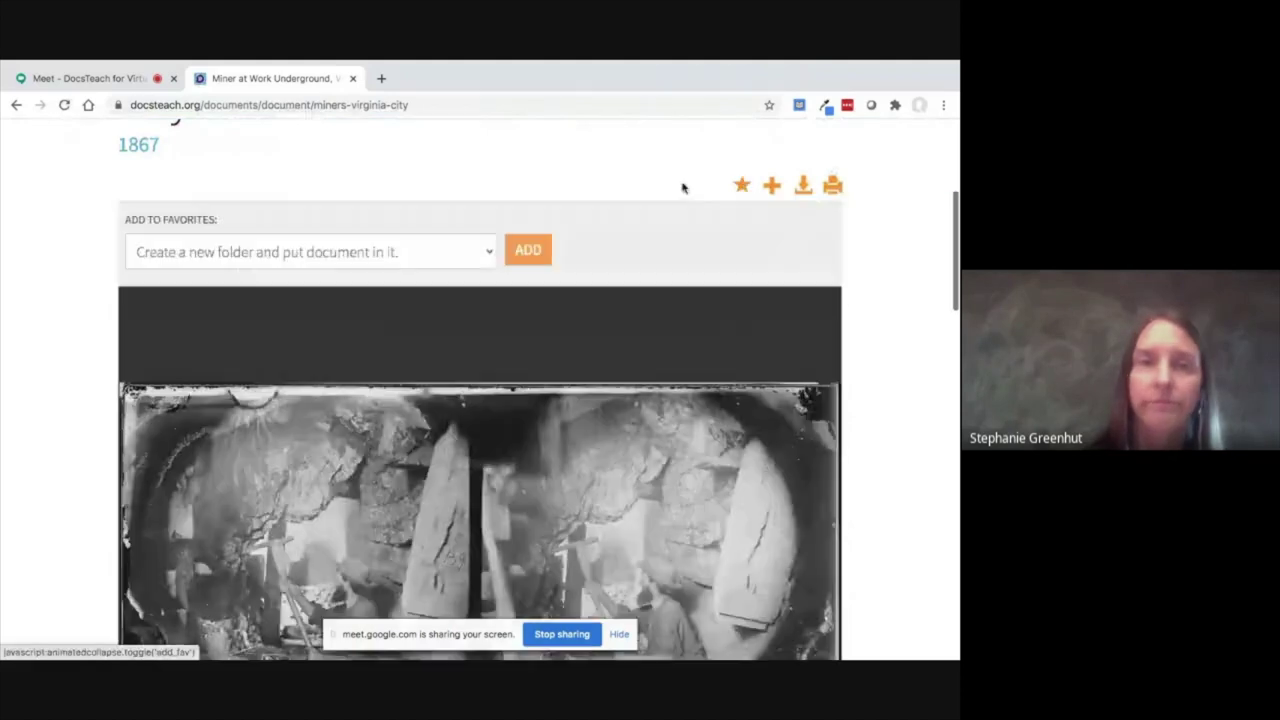
{"action": "left_click", "coordinate": [266, 250]}
{"action": "left_click", "coordinate": [290, 395]}
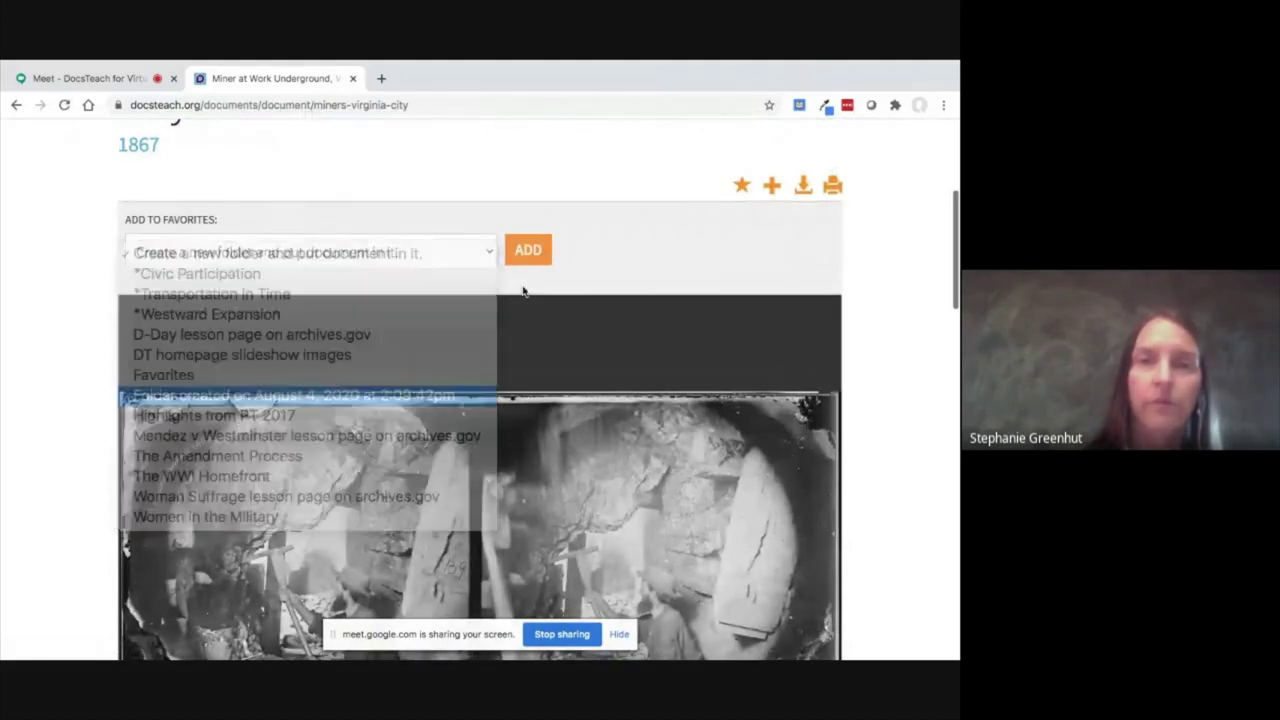
{"action": "left_click", "coordinate": [528, 250]}
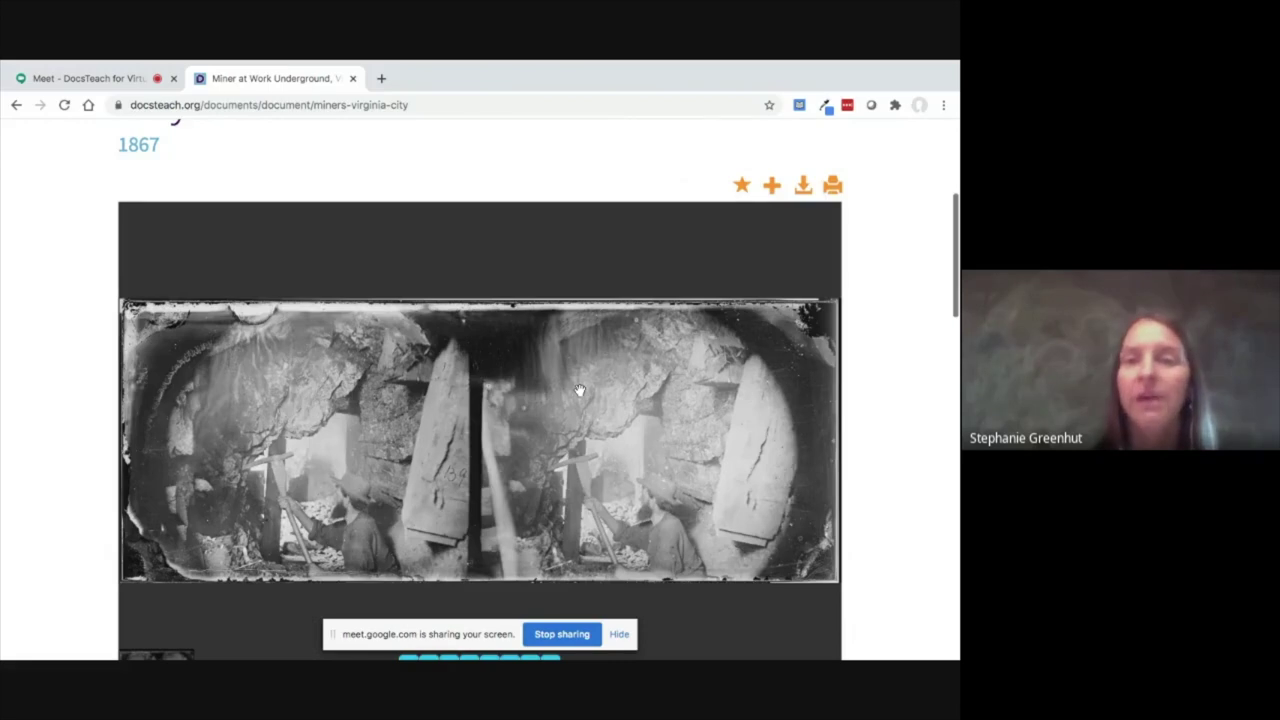
{"action": "scroll", "coordinate": [579, 390], "scroll_direction": "up", "scroll_amount": 3}
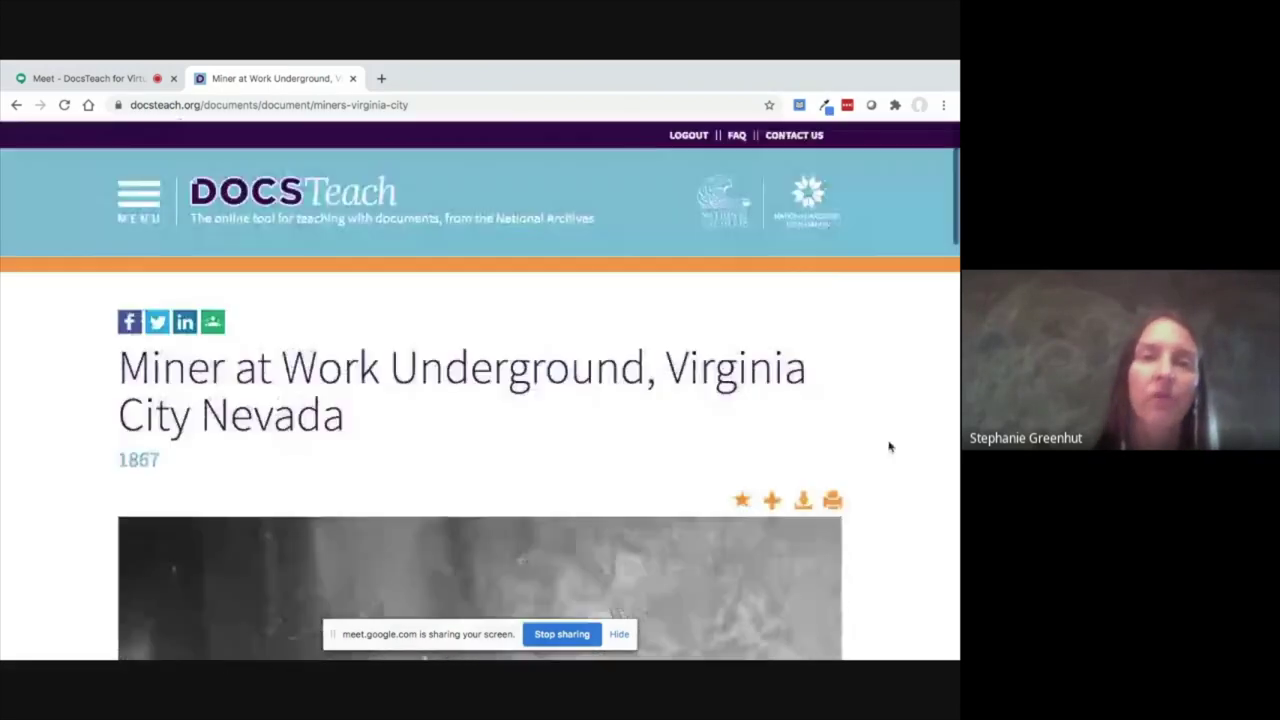
{"action": "left_click", "coordinate": [139, 203]}
Open My Documents from the My Account section of the site menu.
{"action": "left_click", "coordinate": [60, 487]}
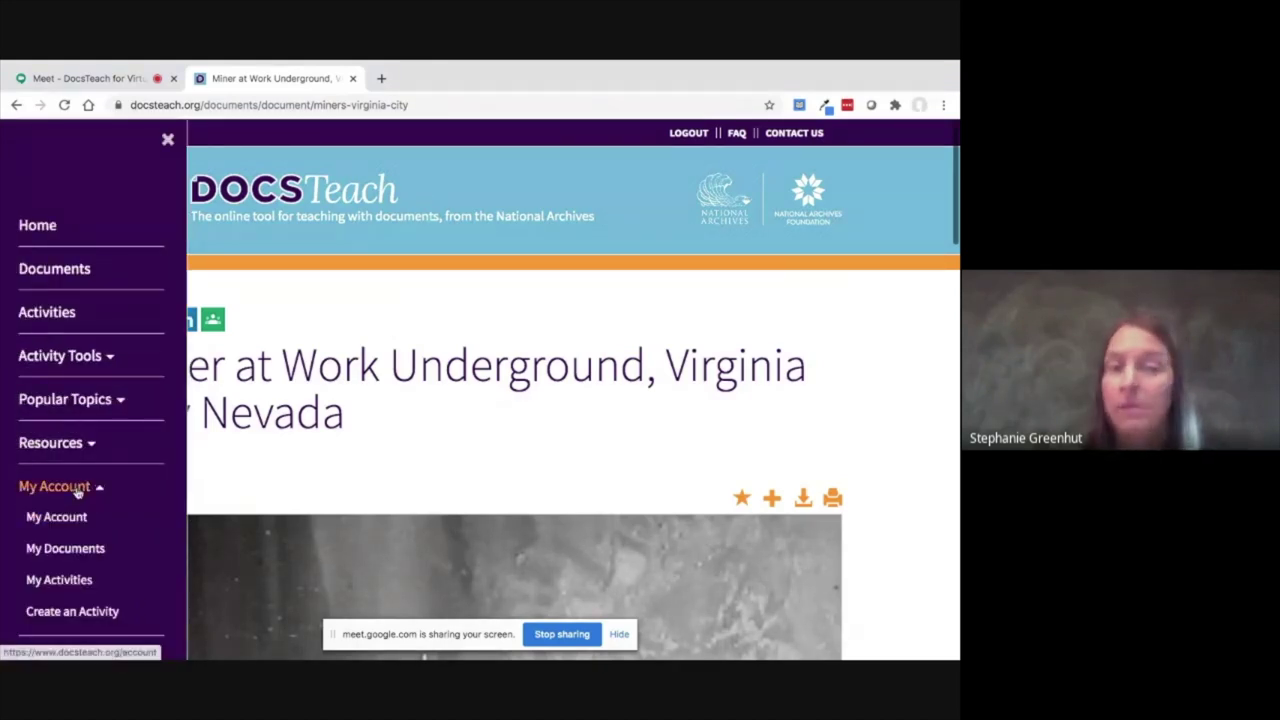
{"action": "scroll", "coordinate": [76, 491], "scroll_direction": "down", "scroll_amount": 1}
{"action": "left_click", "coordinate": [79, 484]}
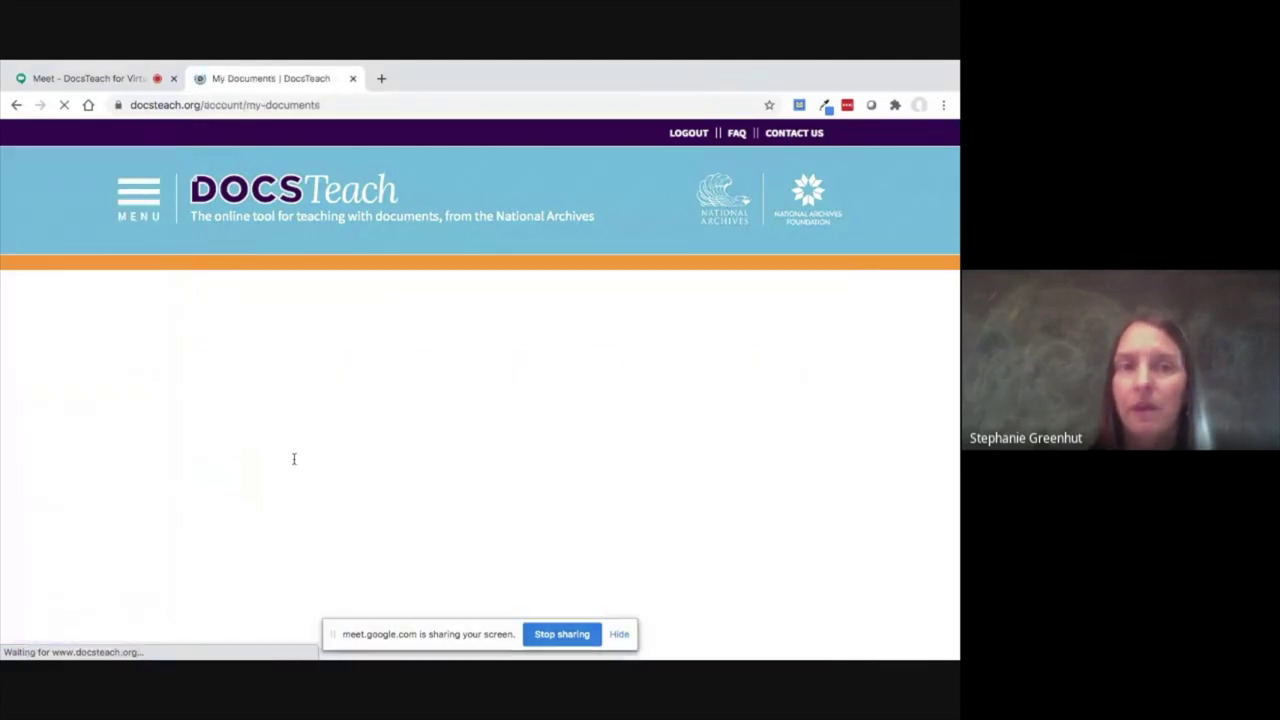
Scroll down to the August 4, 2020 folder listing the homestead, railroad and mining documents.
{"action": "scroll", "coordinate": [81, 445], "scroll_direction": "down", "scroll_amount": 2}
{"action": "scroll", "coordinate": [109, 446], "scroll_direction": "down", "scroll_amount": 3}
{"action": "scroll", "coordinate": [110, 447], "scroll_direction": "down", "scroll_amount": 4}
{"action": "scroll", "coordinate": [109, 448], "scroll_direction": "down", "scroll_amount": 10}
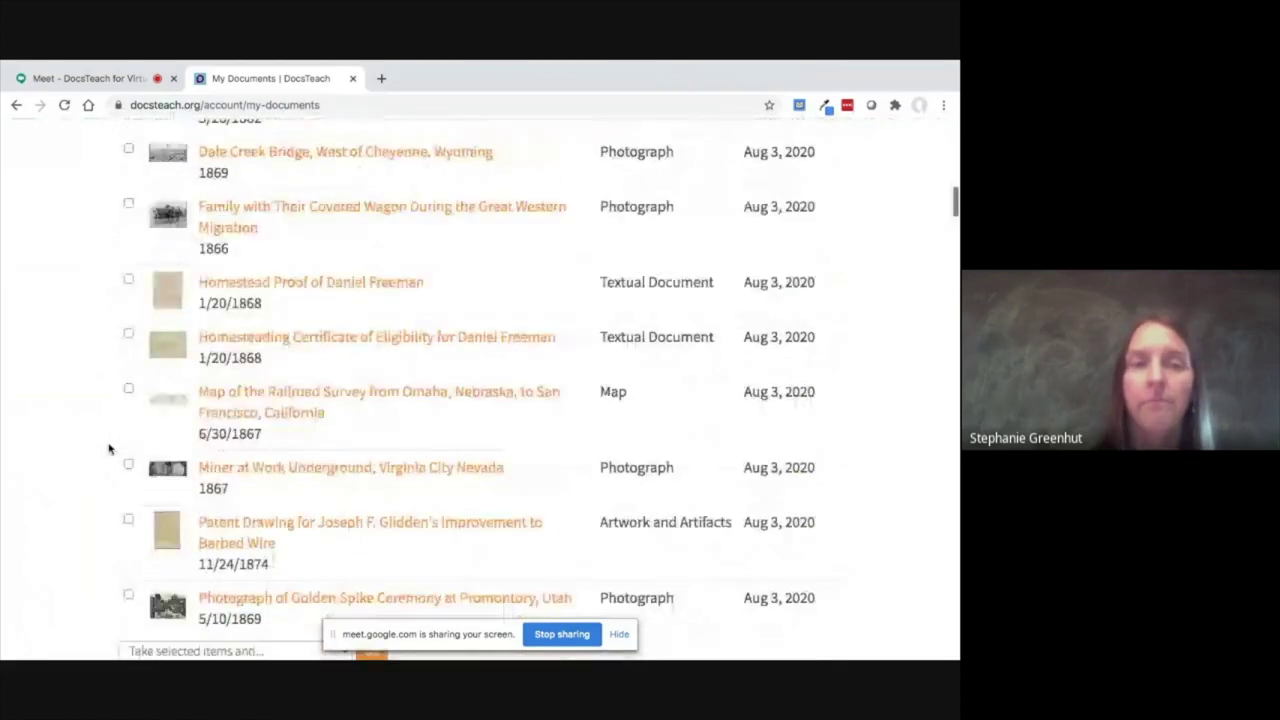
{"action": "scroll", "coordinate": [109, 448], "scroll_direction": "down", "scroll_amount": 15}
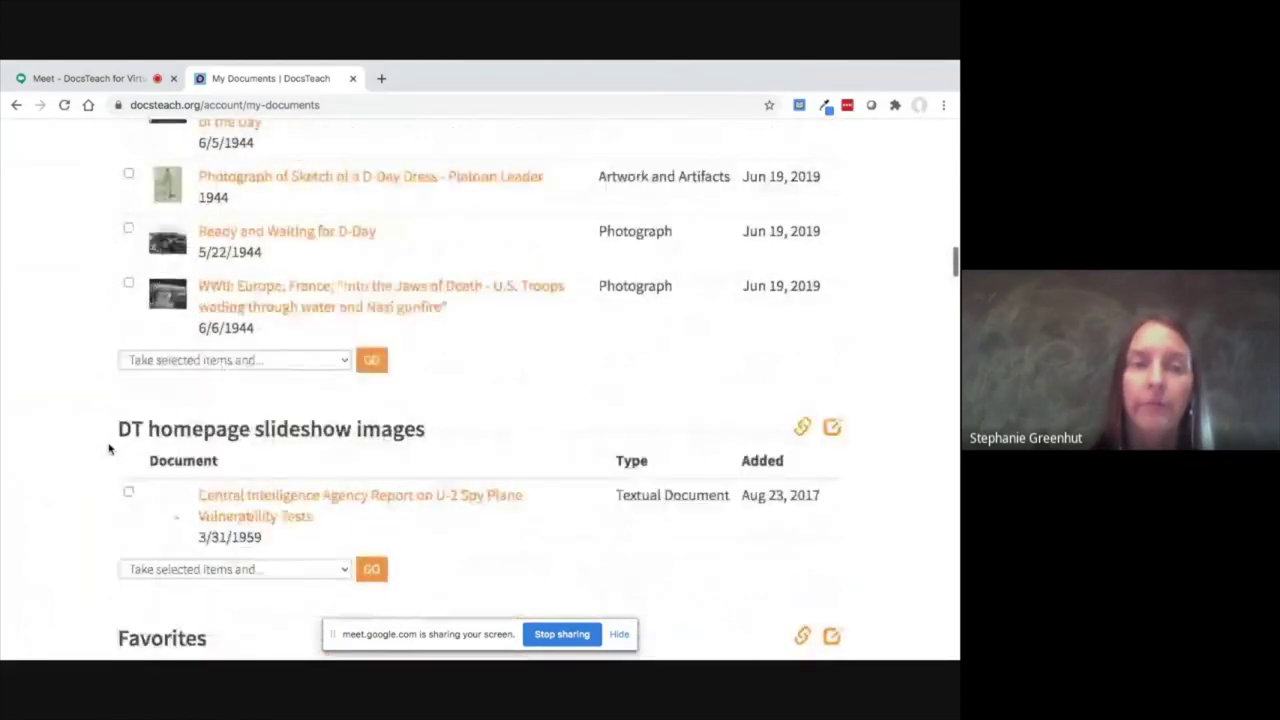
{"action": "scroll", "coordinate": [110, 449], "scroll_direction": "down", "scroll_amount": 8}
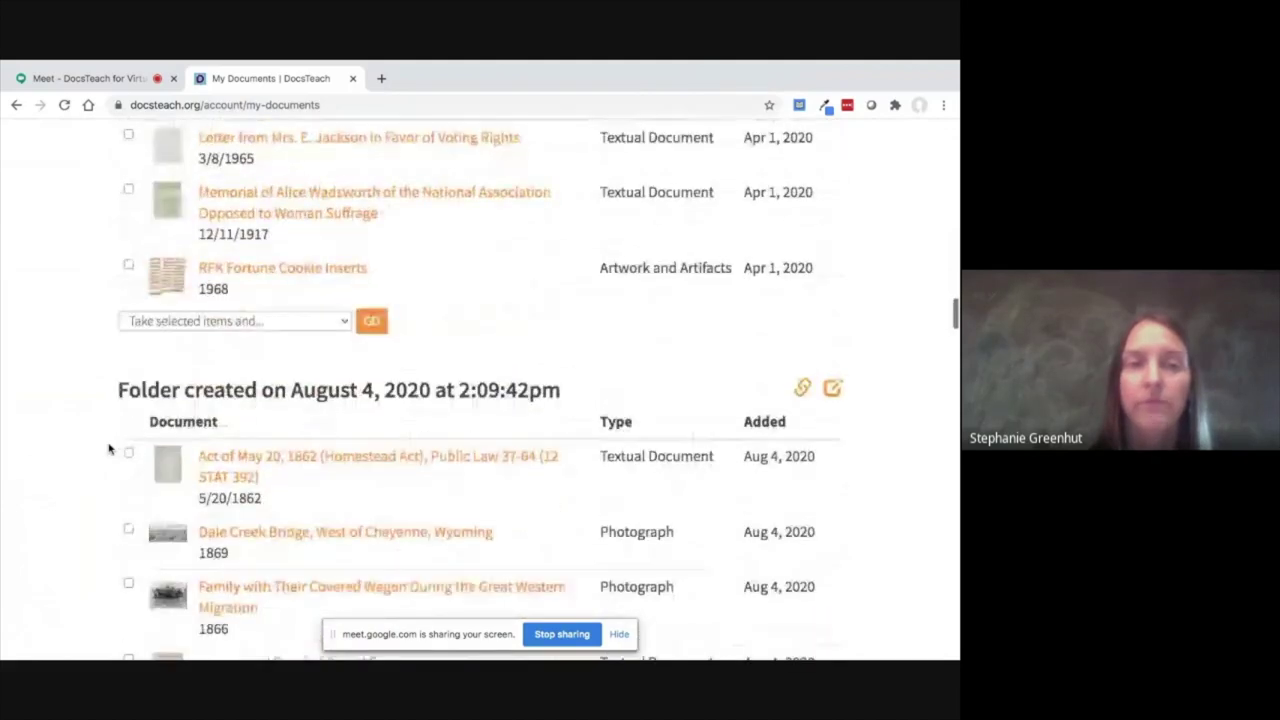
{"action": "scroll", "coordinate": [340, 360], "scroll_direction": "down", "scroll_amount": 3}
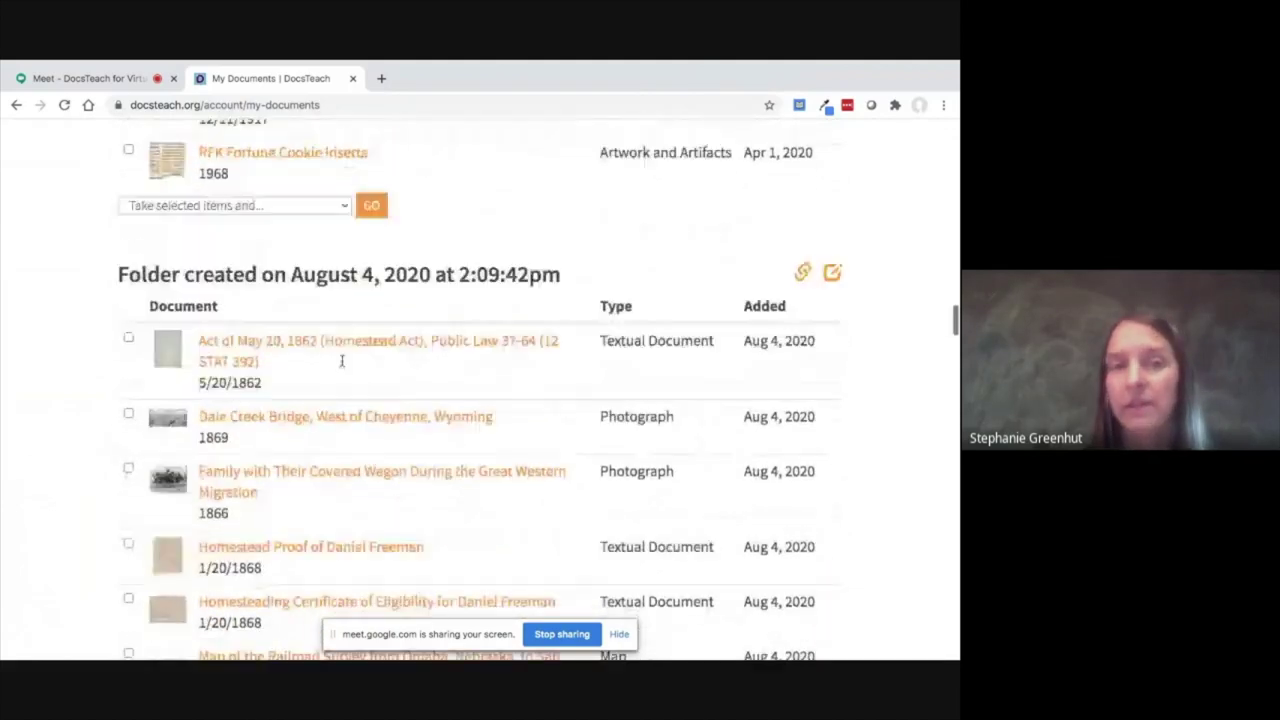
{"action": "scroll", "coordinate": [349, 364], "scroll_direction": "down", "scroll_amount": 5}
{"action": "scroll", "coordinate": [371, 443], "scroll_direction": "down", "scroll_amount": 4}
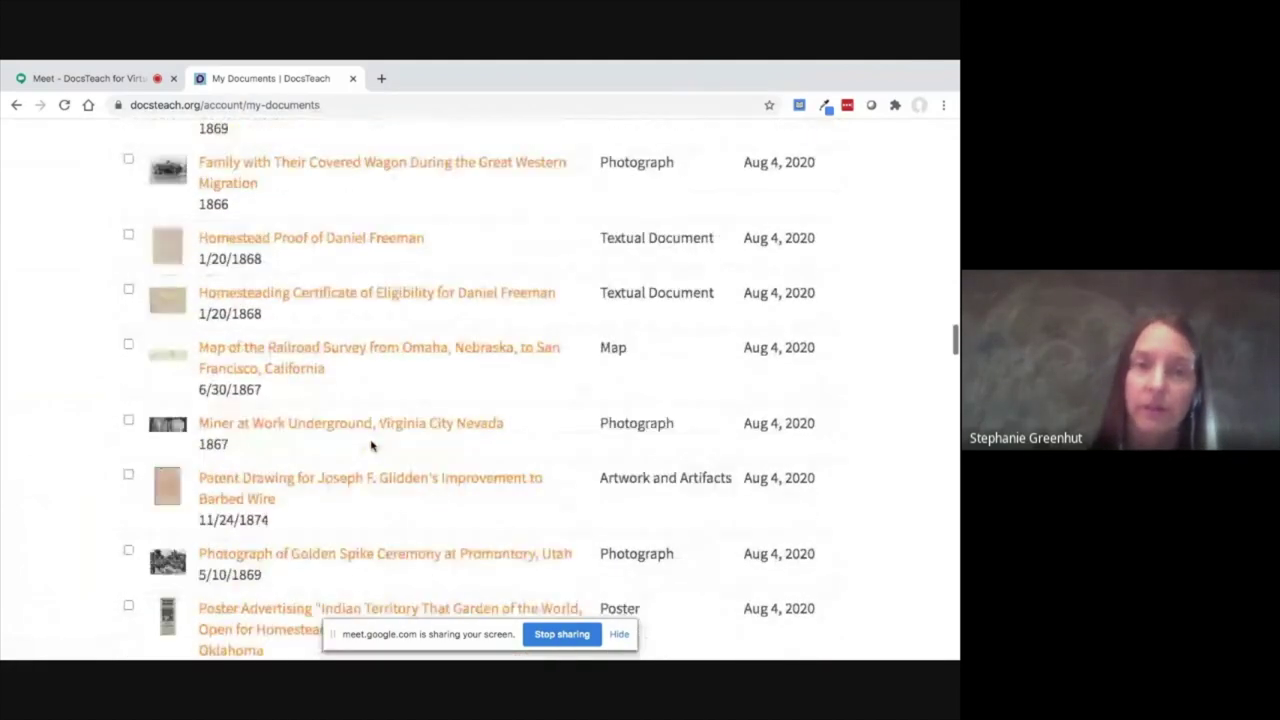
{"action": "scroll", "coordinate": [368, 446], "scroll_direction": "up", "scroll_amount": 4}
{"action": "scroll", "coordinate": [370, 446], "scroll_direction": "up", "scroll_amount": 1}
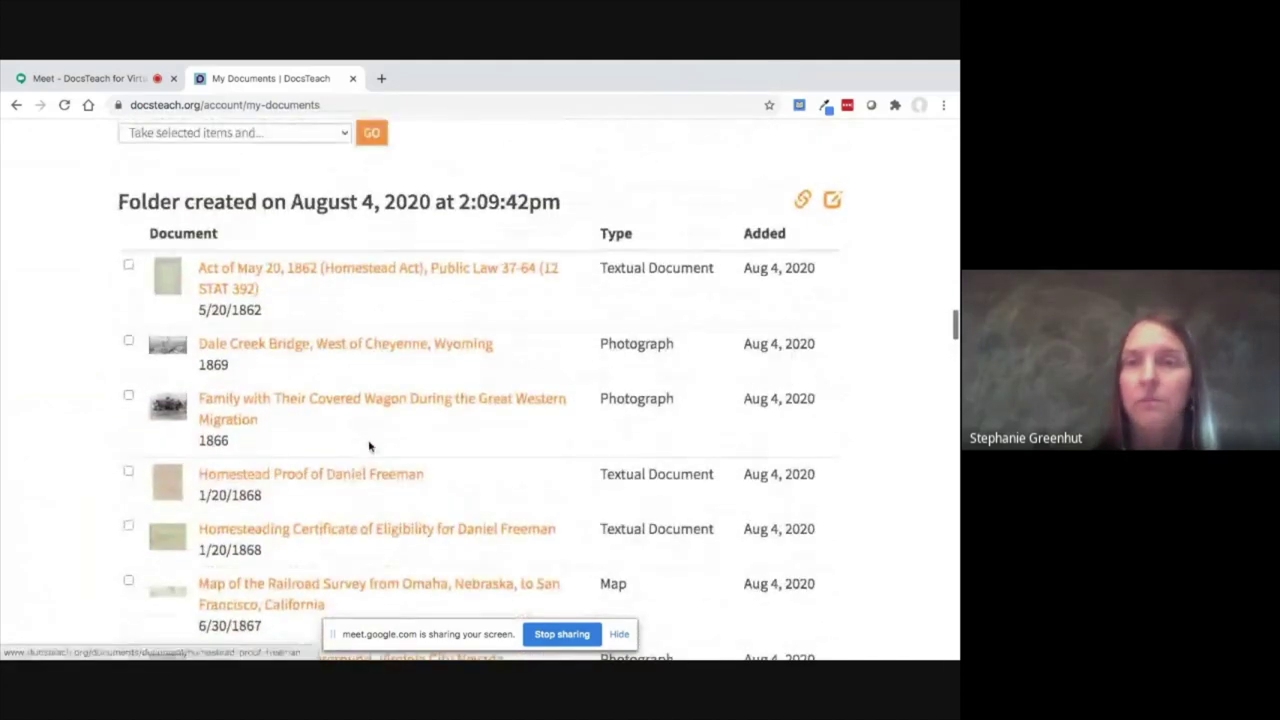
Replace the August 4, 2020 folder's name with '**Westward Expansion' and apply the rename.
{"action": "left_click", "coordinate": [833, 201]}
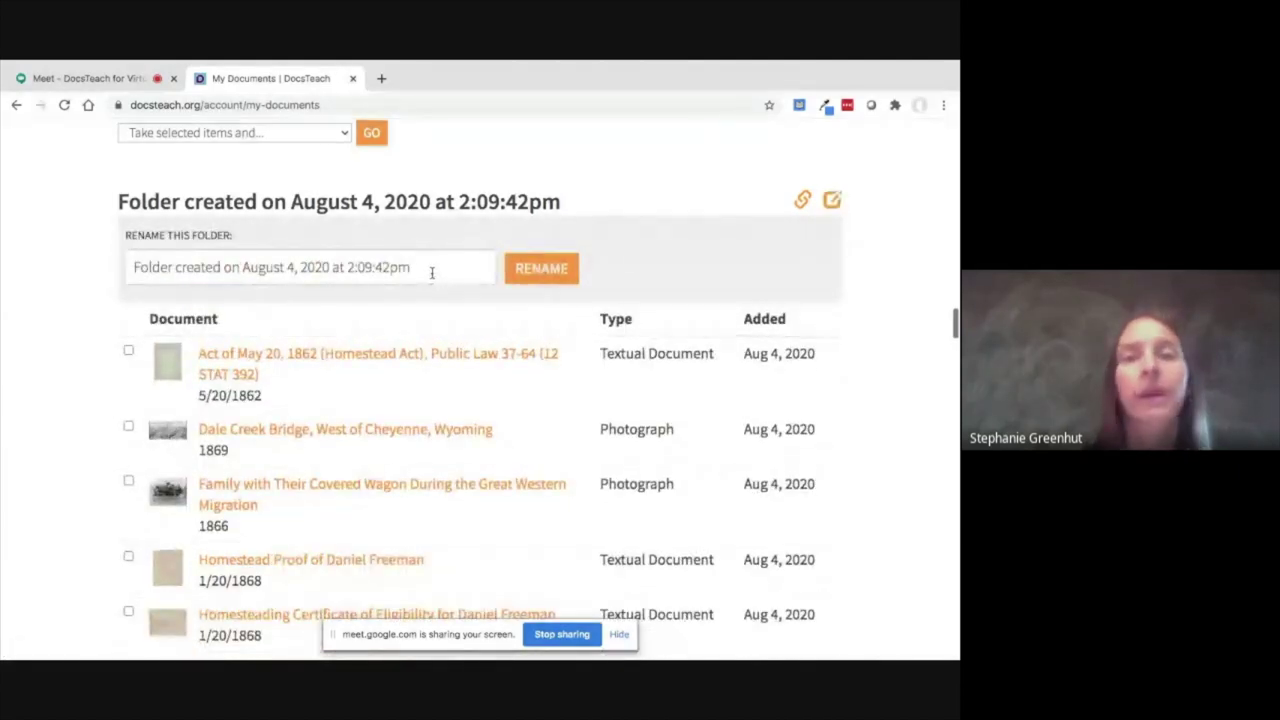
{"action": "triple_click", "coordinate": [432, 272]}
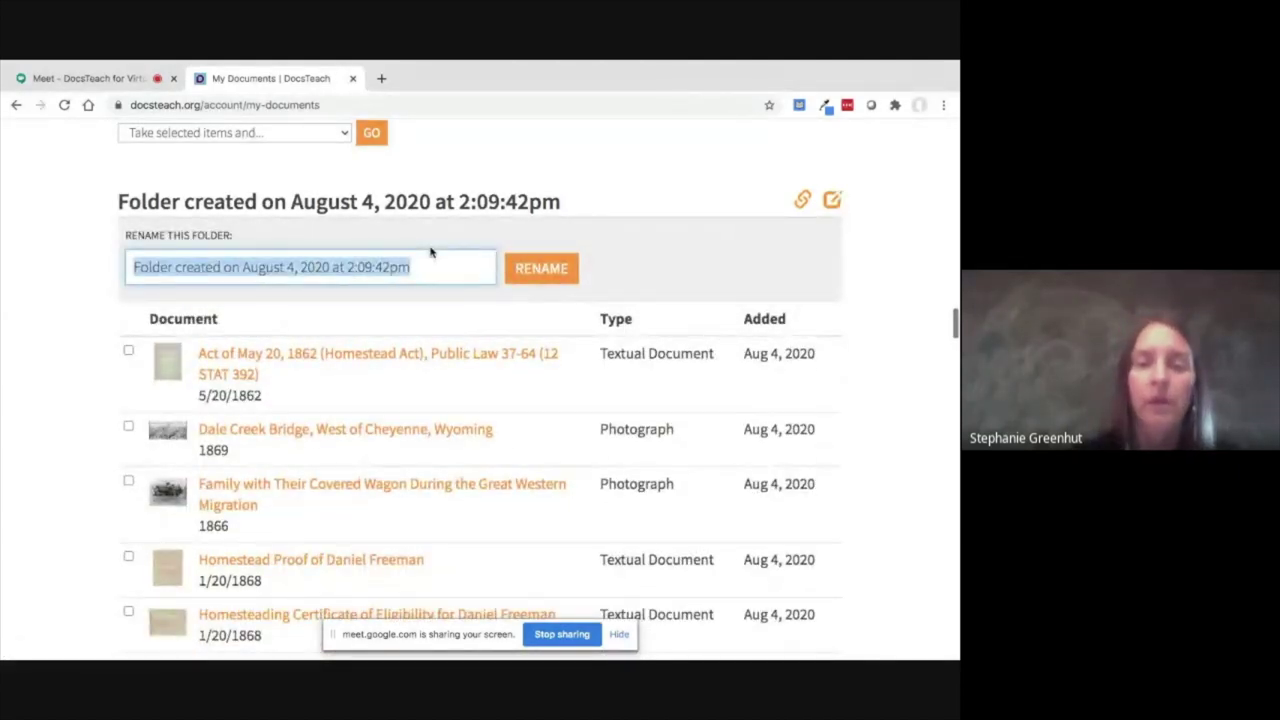
{"action": "type", "text": "**W"}
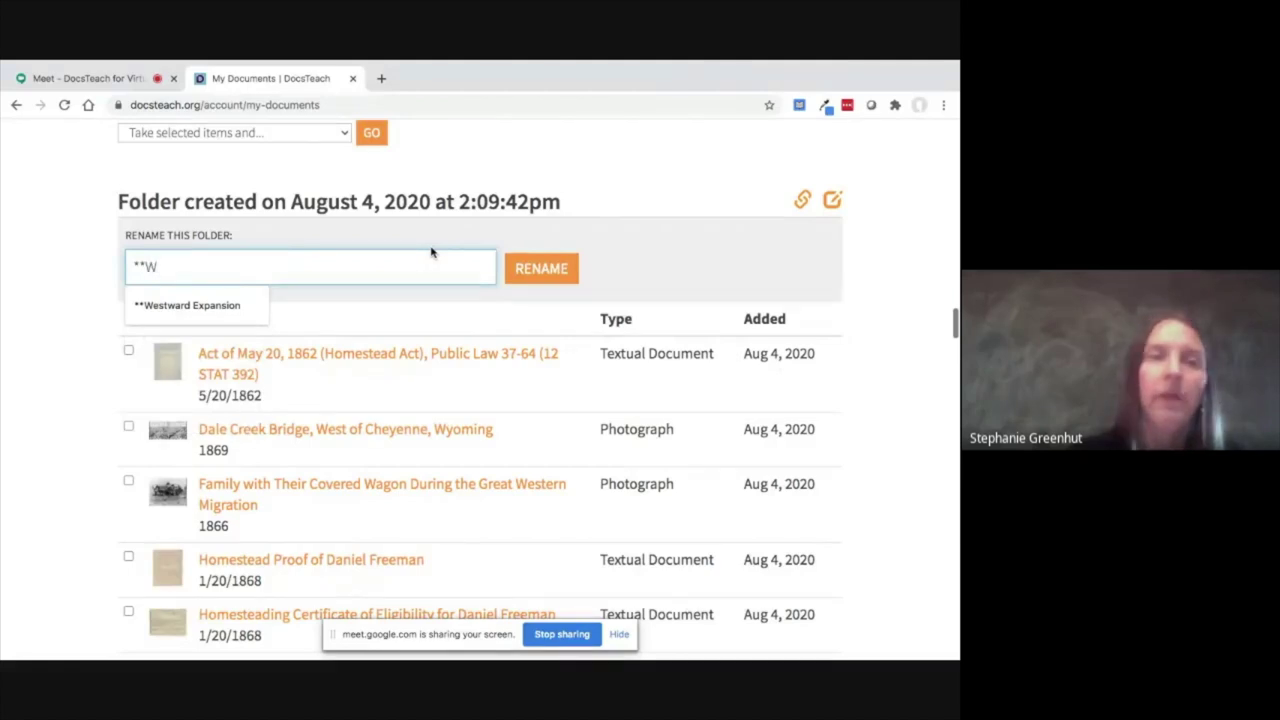
{"action": "left_click", "coordinate": [262, 306]}
{"action": "left_click", "coordinate": [541, 268]}
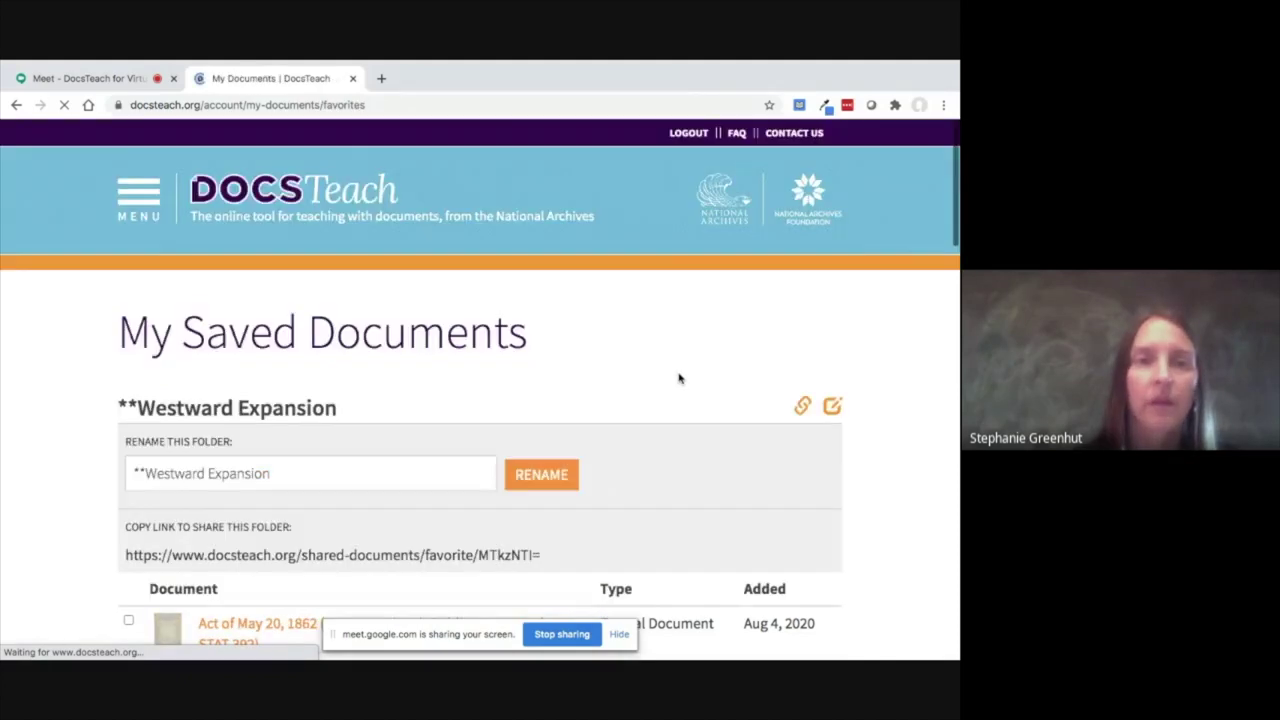
{"action": "scroll", "coordinate": [109, 429], "scroll_direction": "down", "scroll_amount": 2}
{"action": "scroll", "coordinate": [109, 429], "scroll_direction": "down", "scroll_amount": 1}
{"action": "scroll", "coordinate": [109, 429], "scroll_direction": "down", "scroll_amount": 3}
{"action": "scroll", "coordinate": [109, 429], "scroll_direction": "down", "scroll_amount": 3}
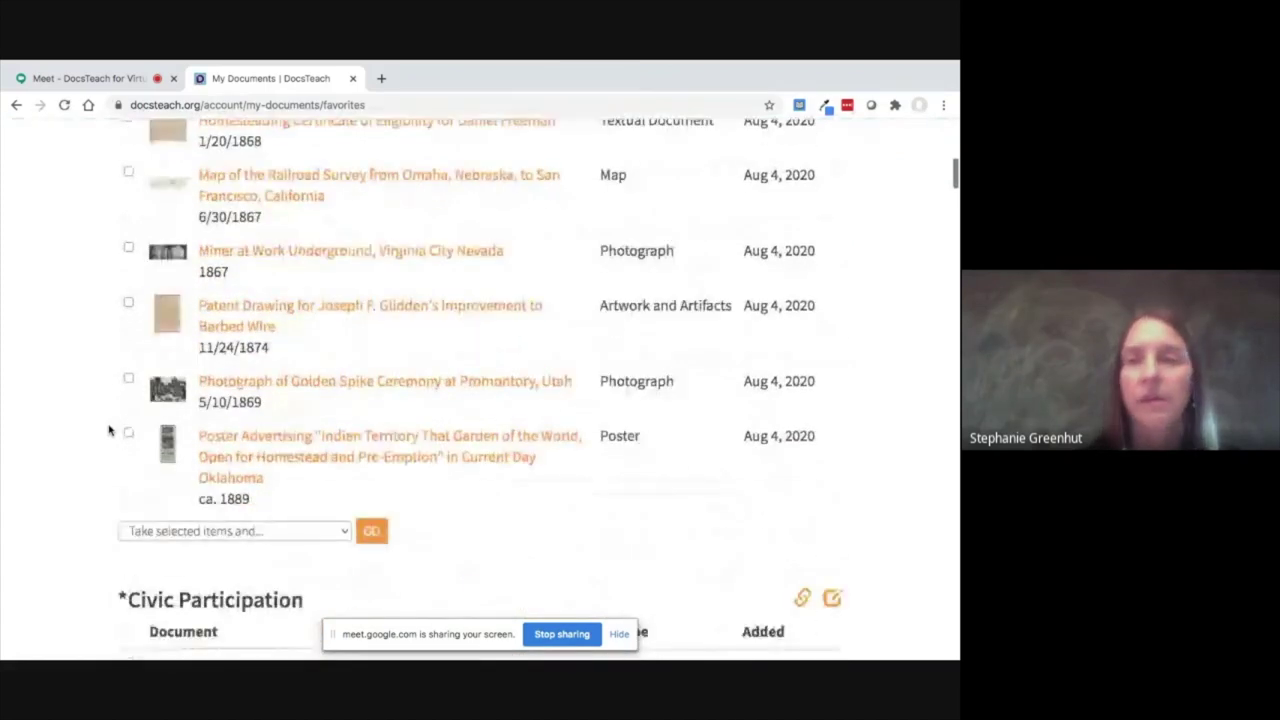
{"action": "scroll", "coordinate": [109, 429], "scroll_direction": "down", "scroll_amount": 1}
{"action": "left_click", "coordinate": [128, 352]}
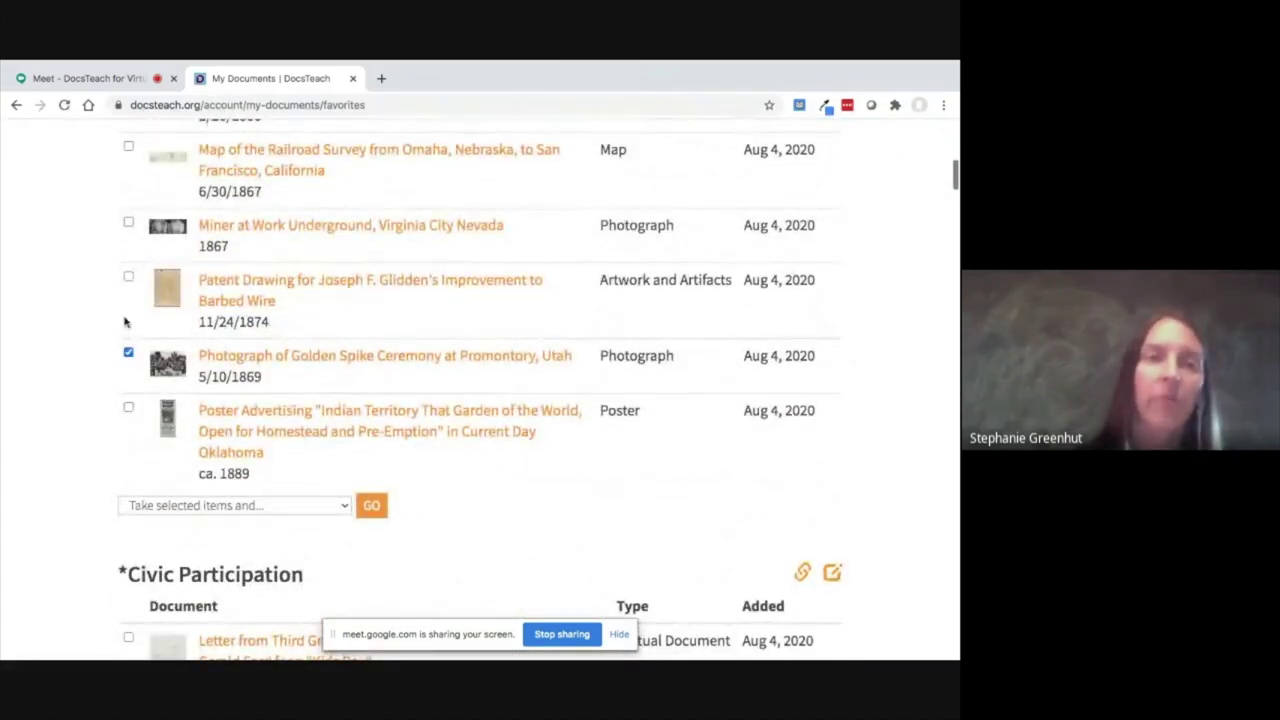
{"action": "left_click", "coordinate": [128, 276]}
{"action": "left_click", "coordinate": [128, 222]}
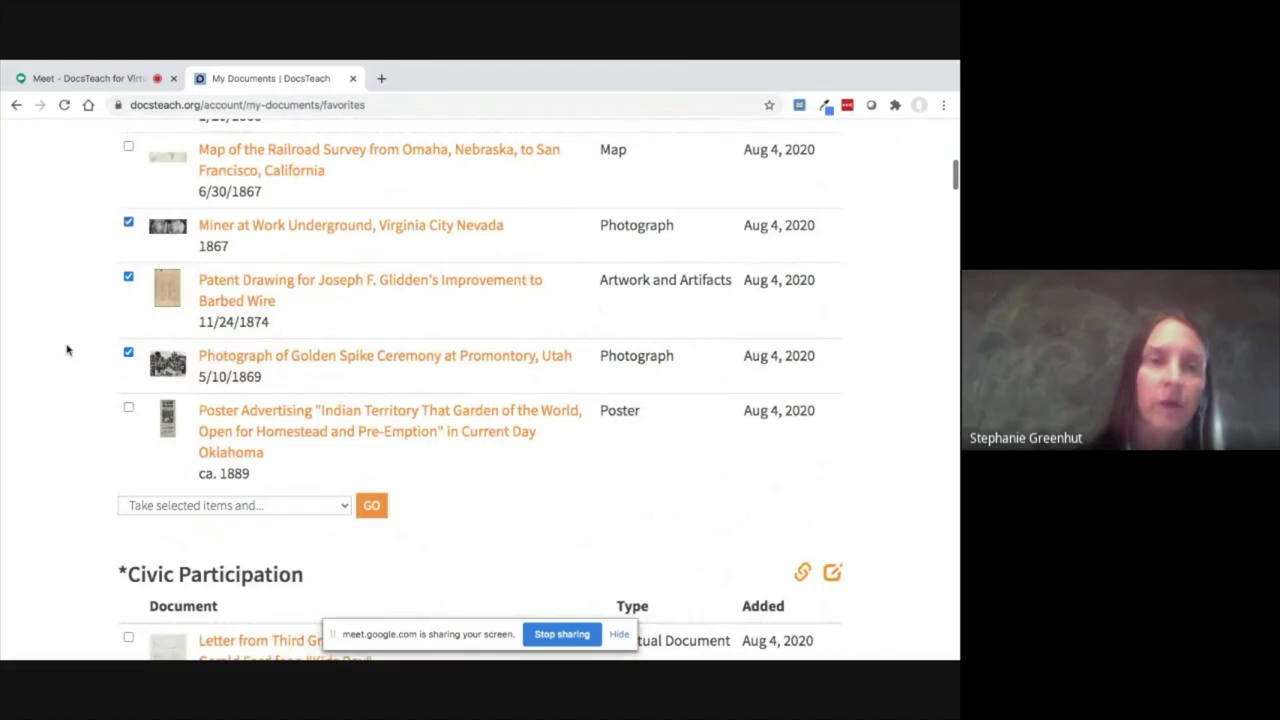
{"action": "scroll", "coordinate": [49, 454], "scroll_direction": "down", "scroll_amount": 2}
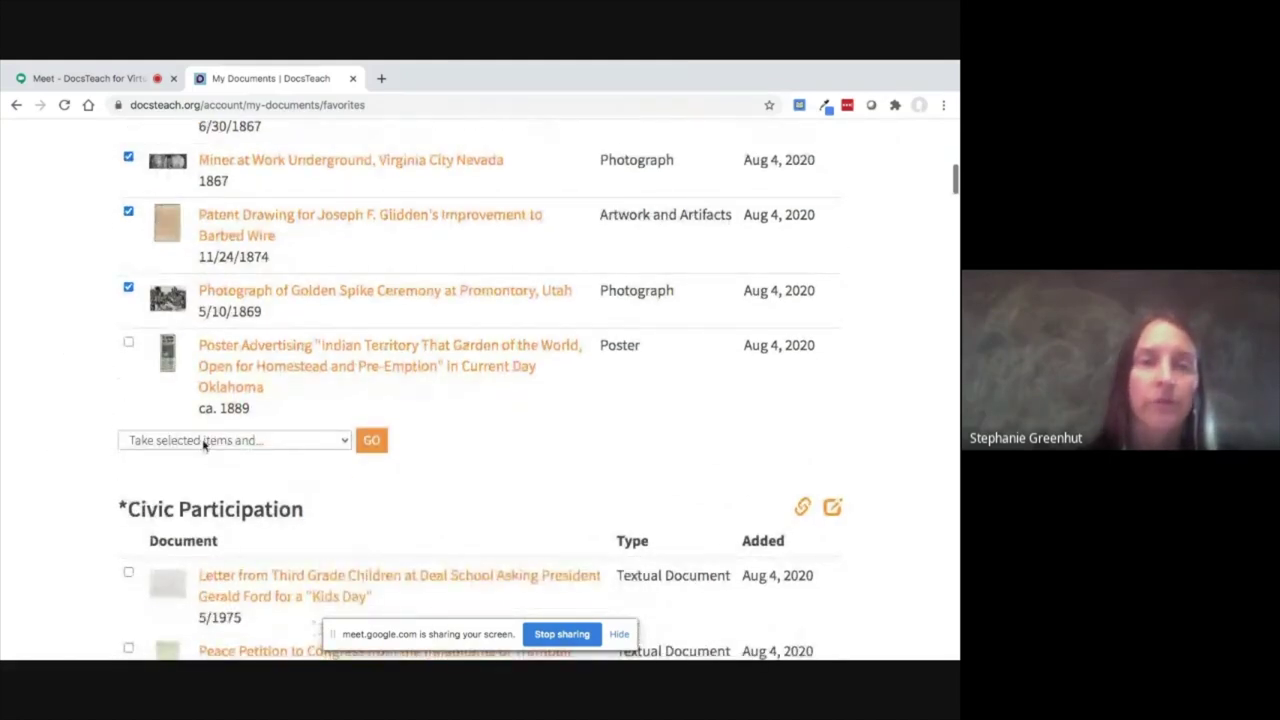
{"action": "left_click", "coordinate": [330, 447]}
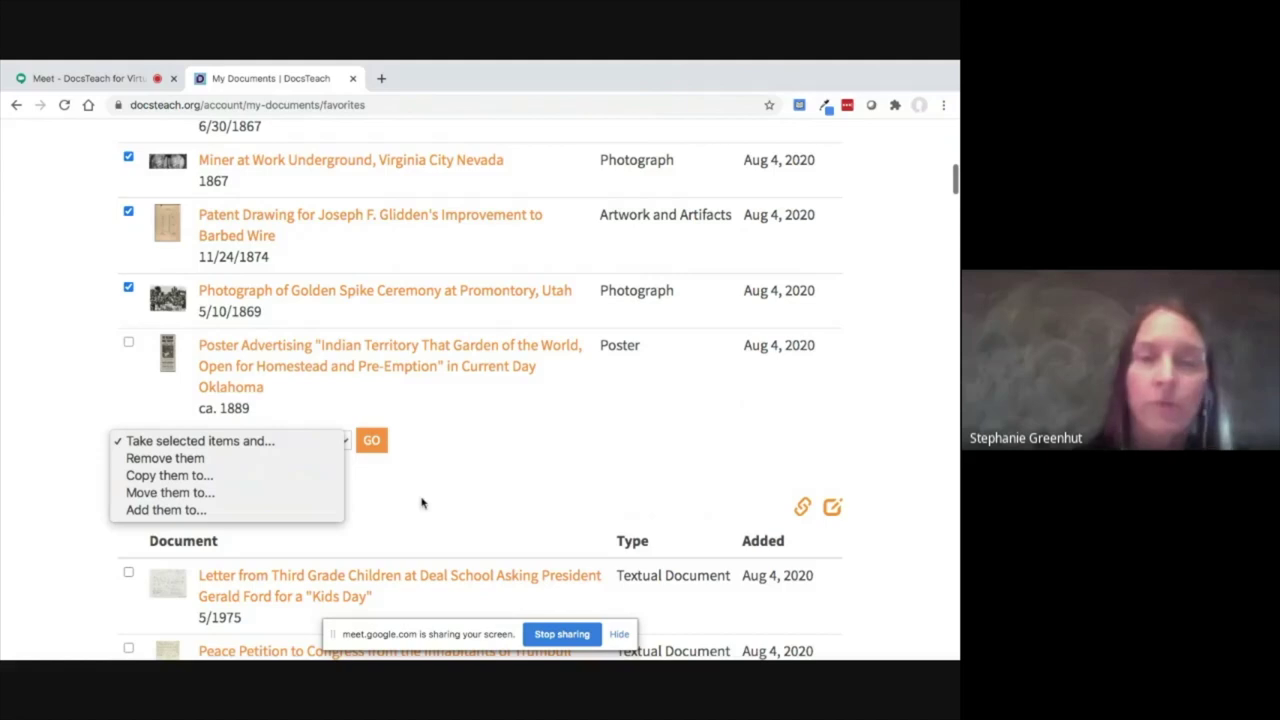
{"action": "left_click", "coordinate": [287, 316]}
{"action": "left_click", "coordinate": [129, 159]}
{"action": "left_click", "coordinate": [128, 212]}
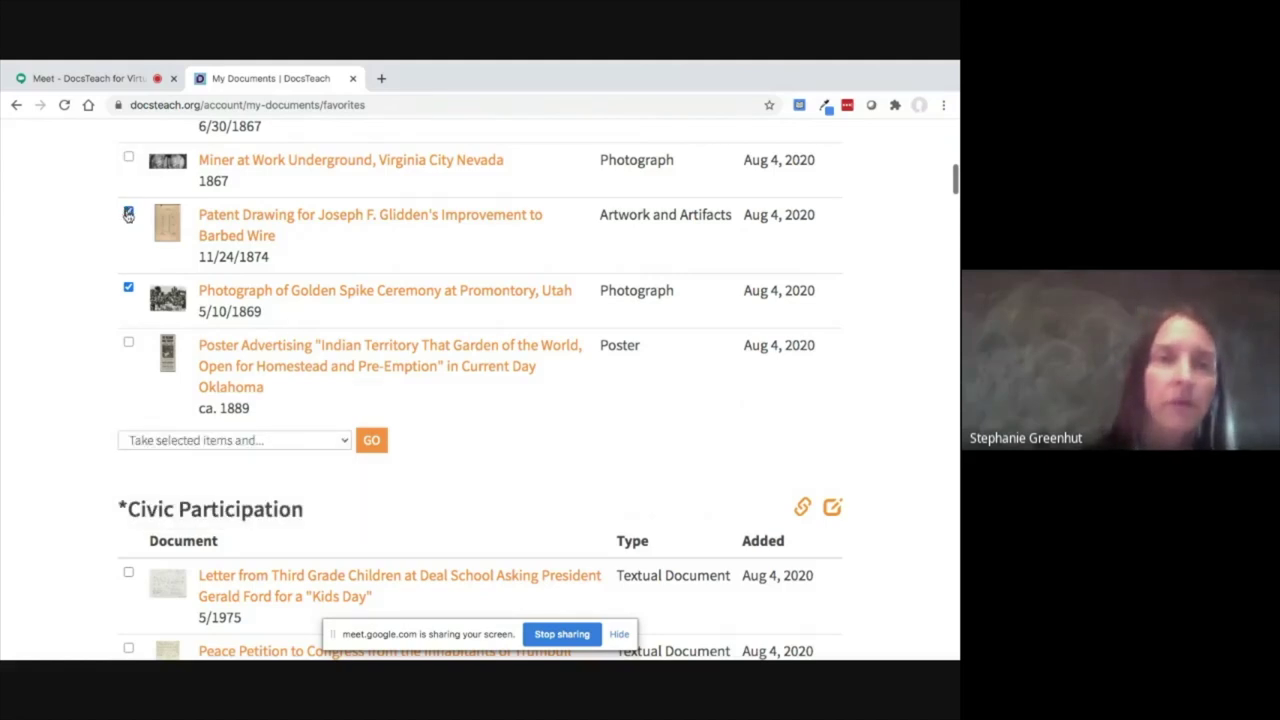
{"action": "left_click", "coordinate": [128, 288]}
{"action": "scroll", "coordinate": [88, 290], "scroll_direction": "up", "scroll_amount": 10}
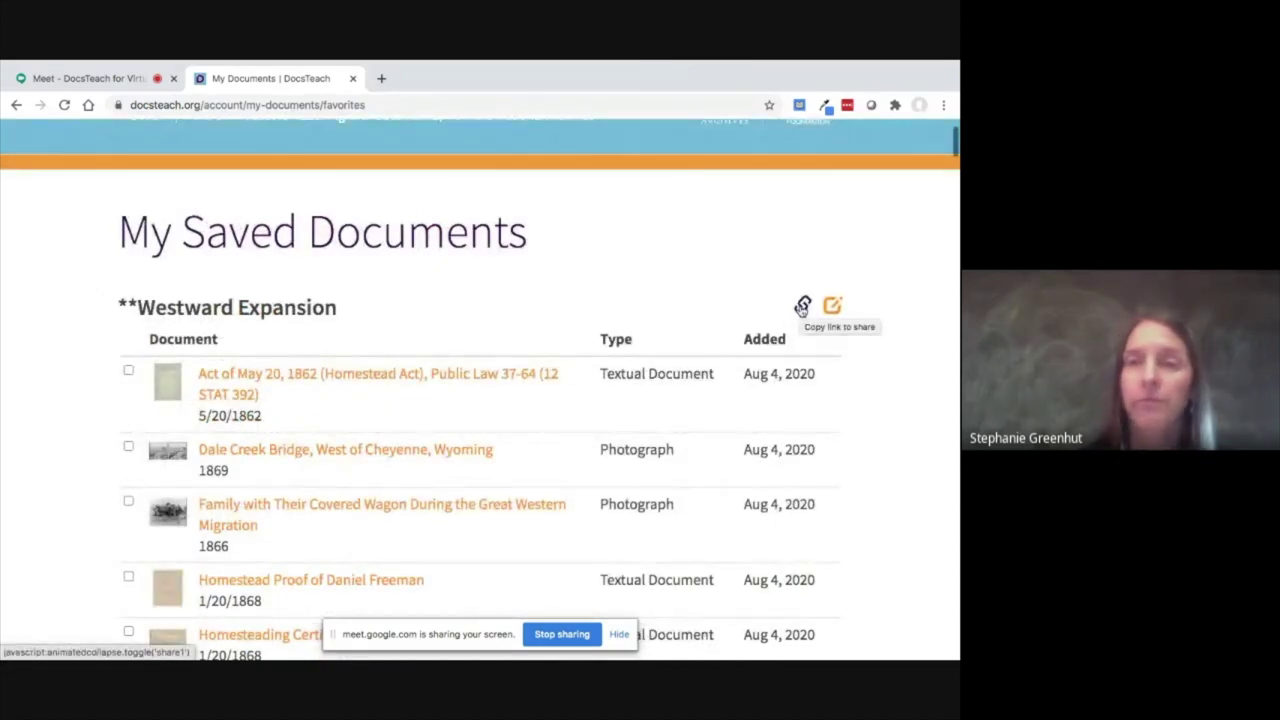
Copy the '**Westward Expansion' folder's share URL and load it in the address bar.
{"action": "left_click", "coordinate": [802, 306]}
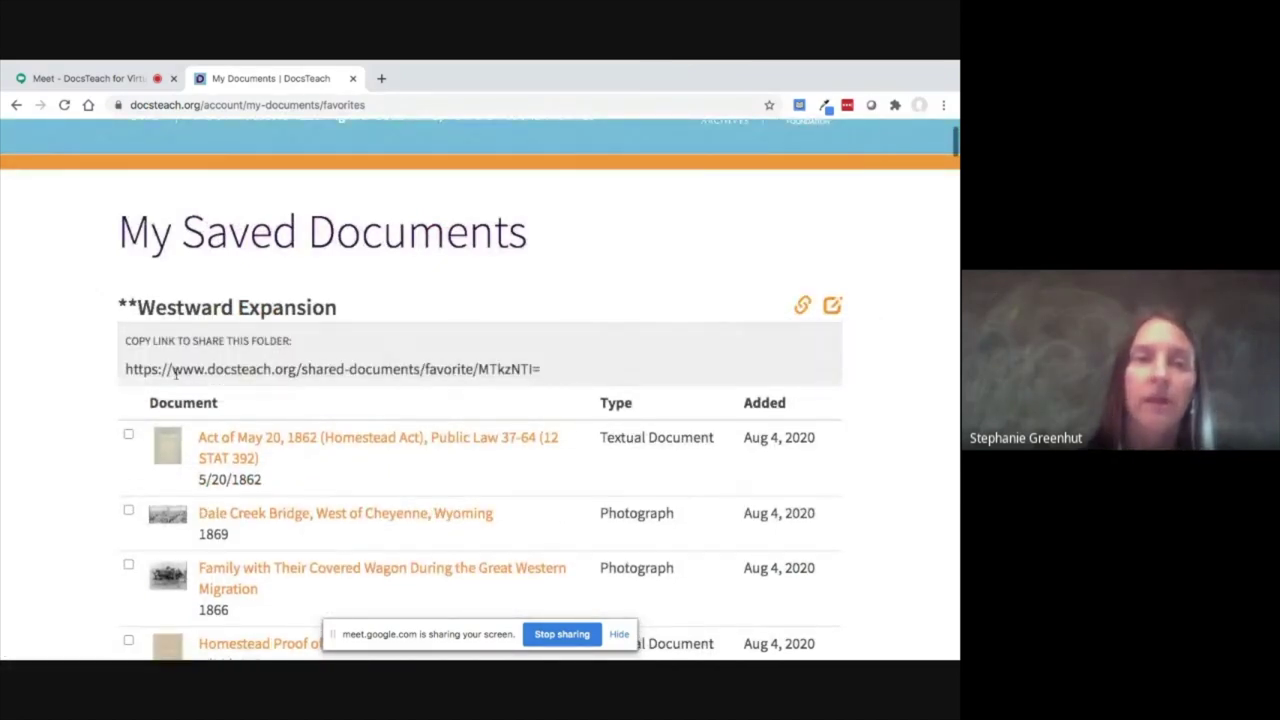
{"action": "left_click_drag", "start_coordinate": [125, 370], "coordinate": [570, 378]}
{"action": "key", "text": "ctrl+c"}
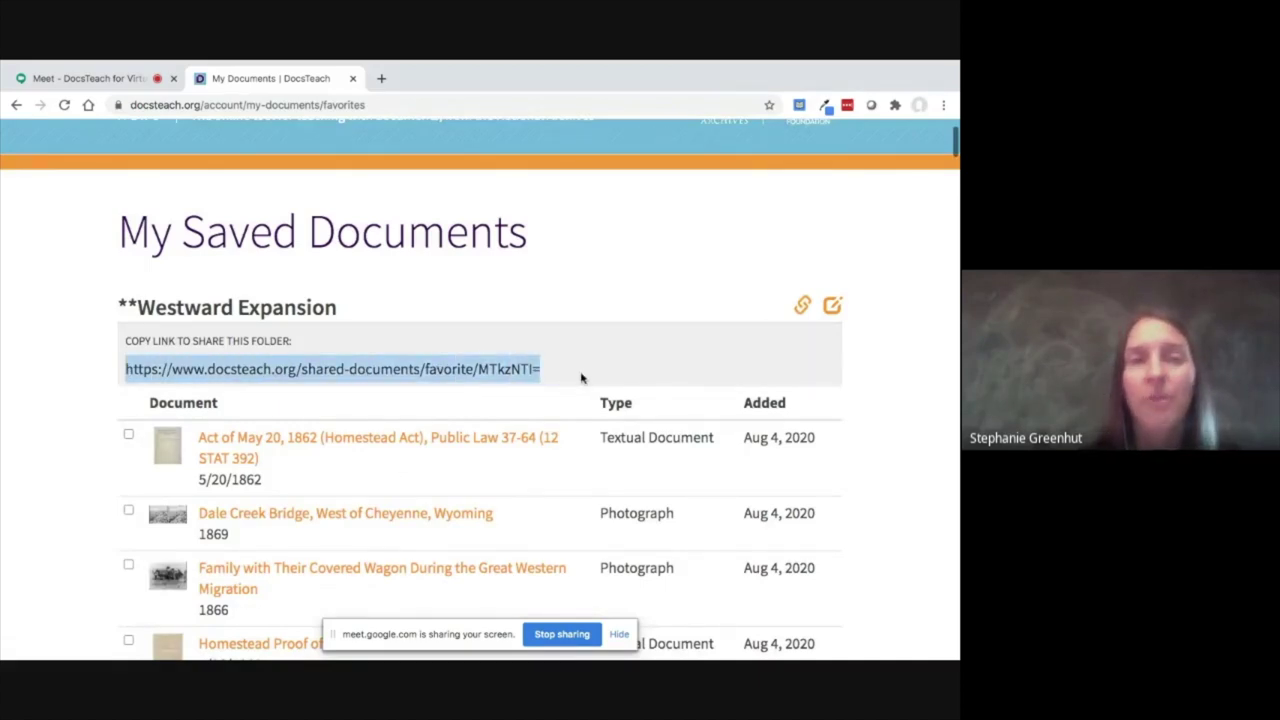
{"action": "left_click", "coordinate": [312, 105]}
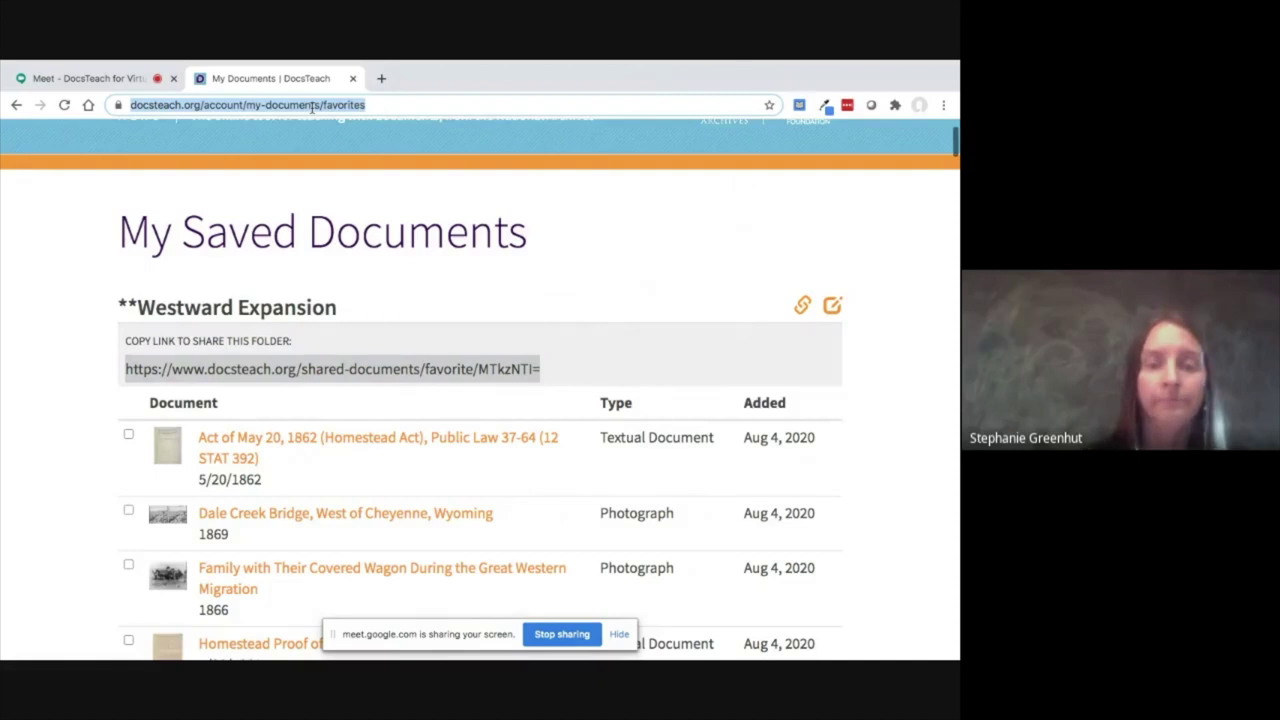
{"action": "key", "text": "ctrl+v"}
{"action": "key", "text": "Return"}
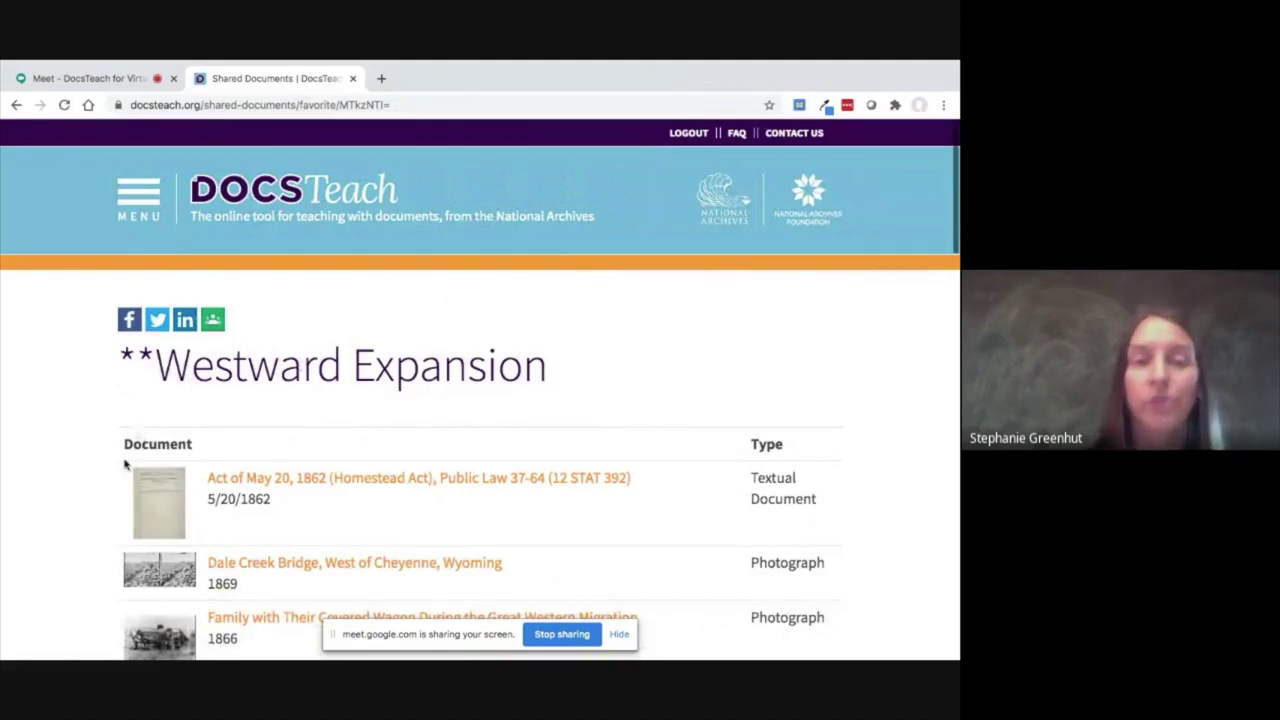
{"action": "scroll", "coordinate": [125, 463], "scroll_direction": "down", "scroll_amount": 3}
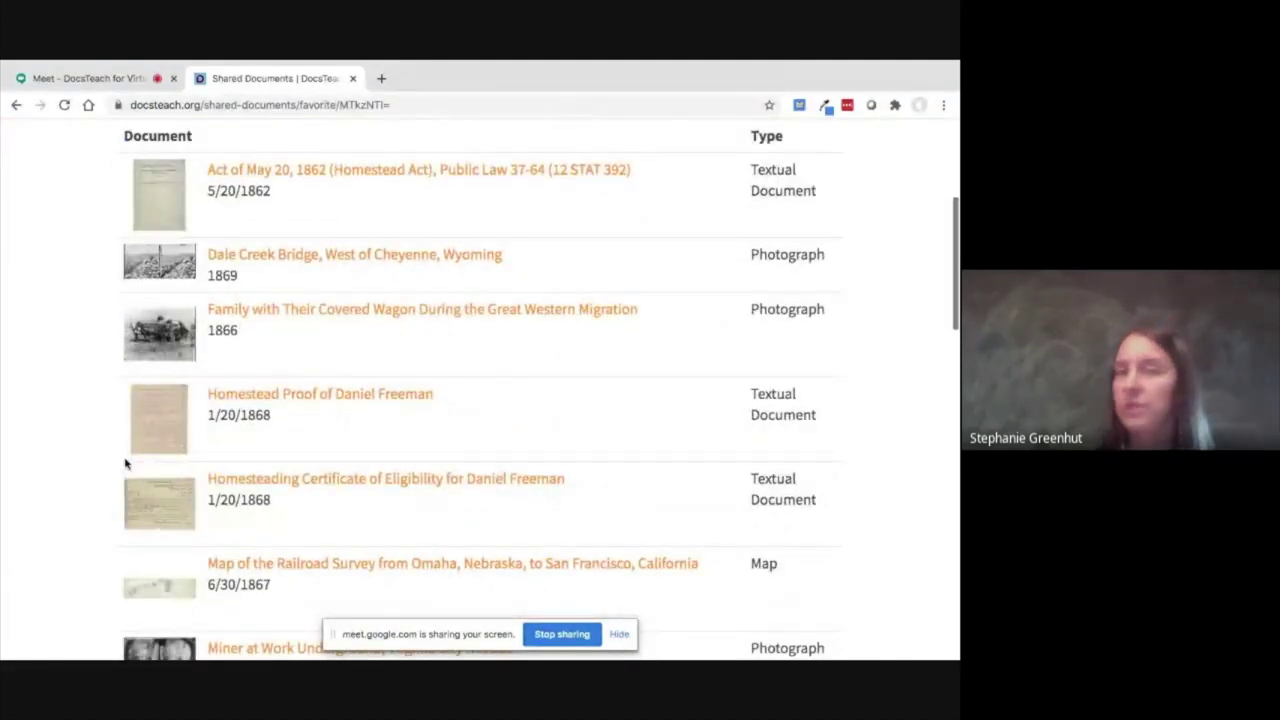
{"action": "scroll", "coordinate": [125, 463], "scroll_direction": "down", "scroll_amount": 3}
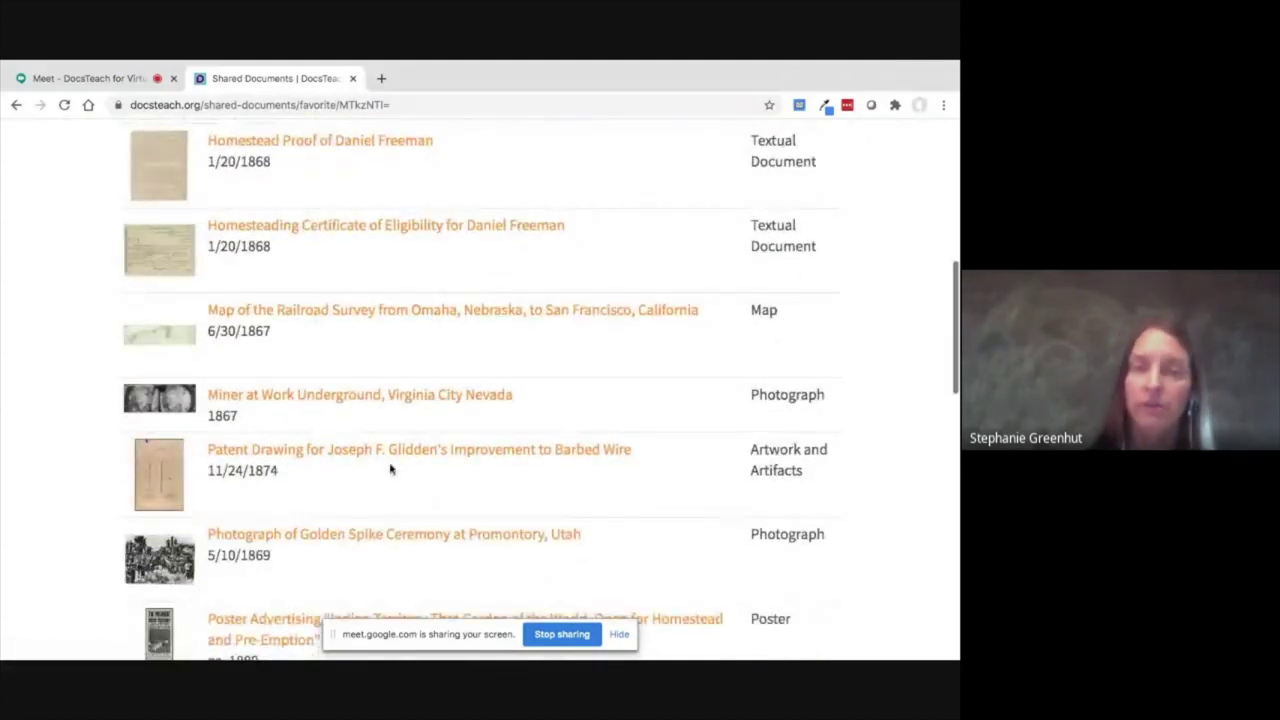
{"action": "scroll", "coordinate": [390, 468], "scroll_direction": "down", "scroll_amount": 2}
{"action": "scroll", "coordinate": [390, 468], "scroll_direction": "up", "scroll_amount": 7}
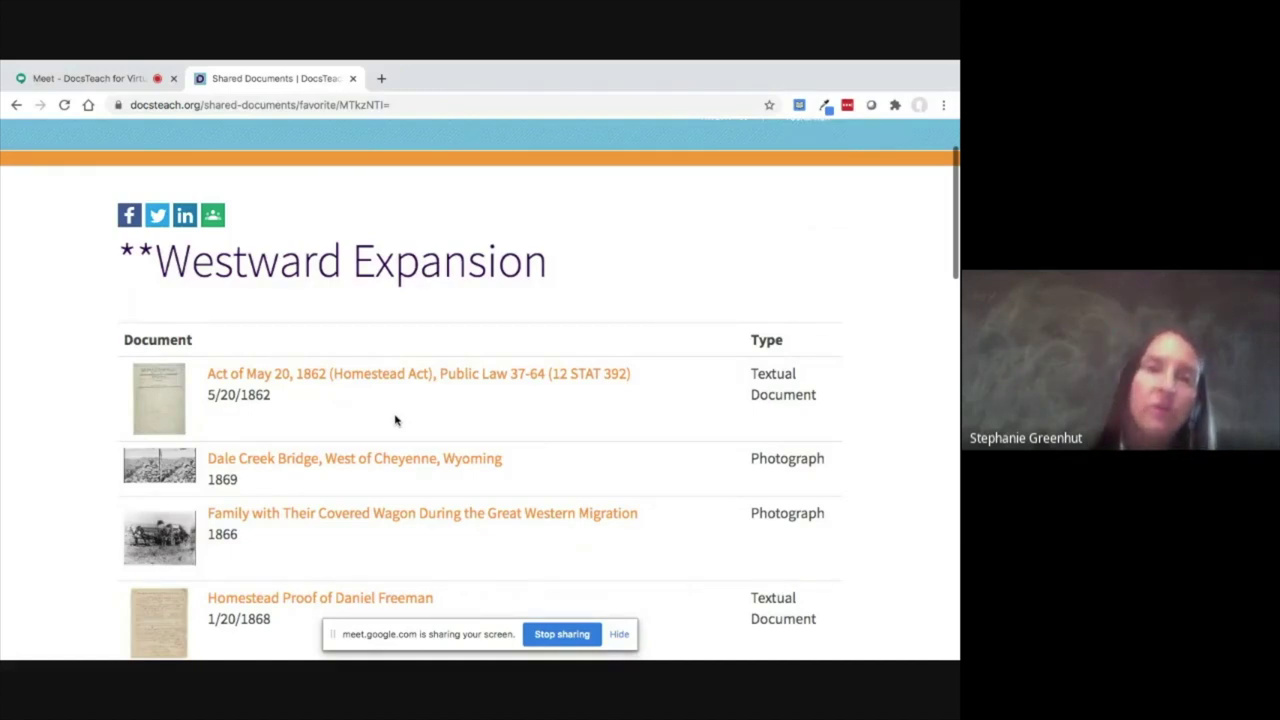
{"action": "scroll", "coordinate": [395, 420], "scroll_direction": "up", "scroll_amount": 2}
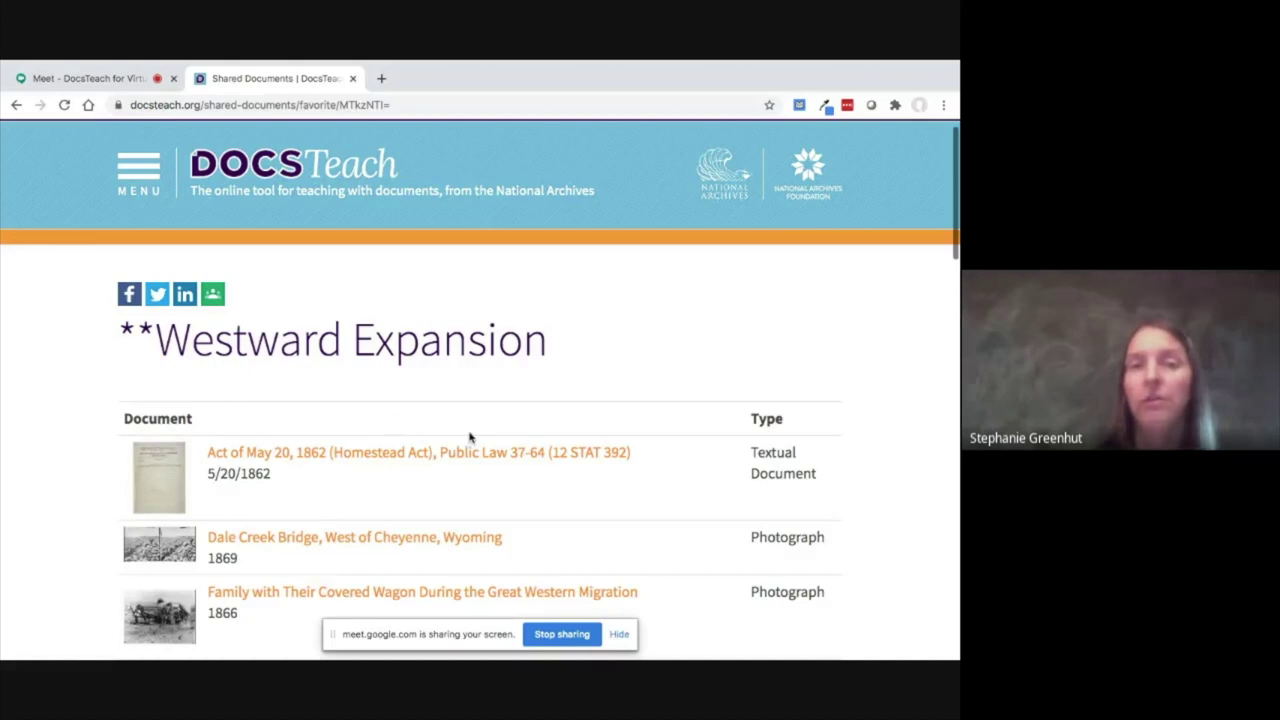
{"action": "scroll", "coordinate": [282, 455], "scroll_direction": "down", "scroll_amount": 3}
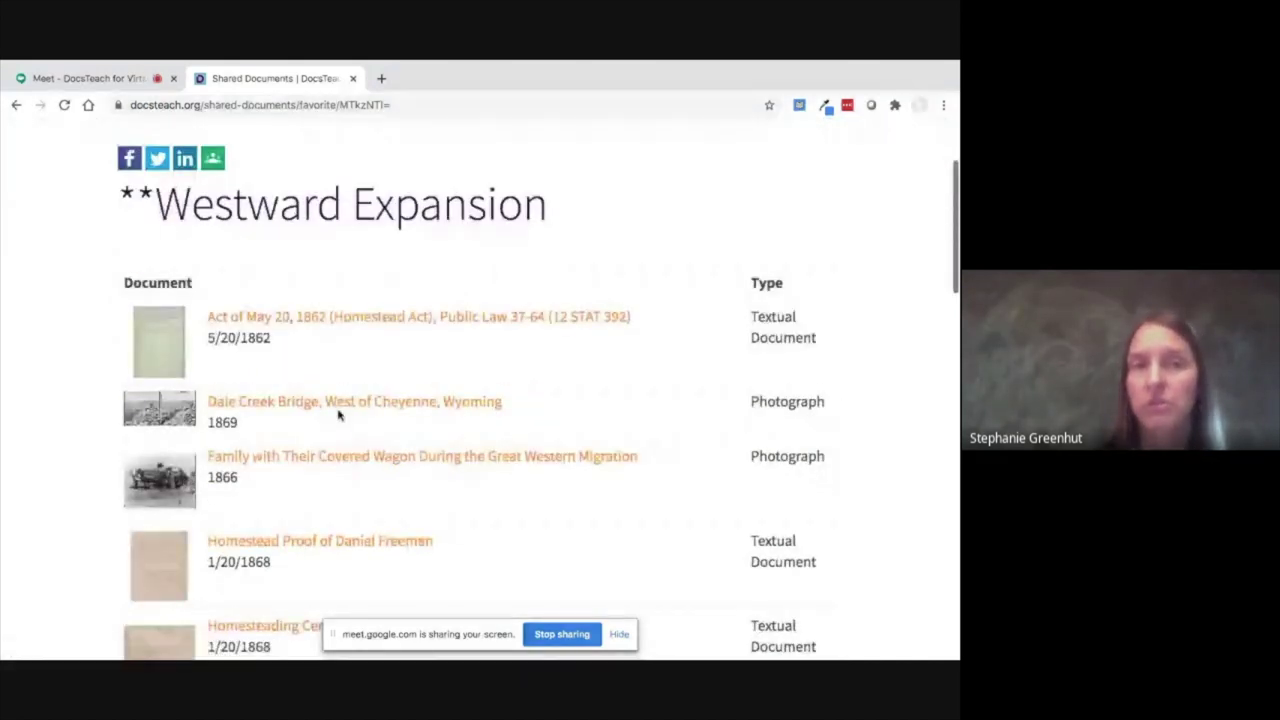
{"action": "left_click", "coordinate": [348, 460]}
{"action": "scroll", "coordinate": [349, 466], "scroll_direction": "down", "scroll_amount": 7}
{"action": "scroll", "coordinate": [50, 465], "scroll_direction": "down", "scroll_amount": 2}
{"action": "scroll", "coordinate": [54, 465], "scroll_direction": "down", "scroll_amount": 1}
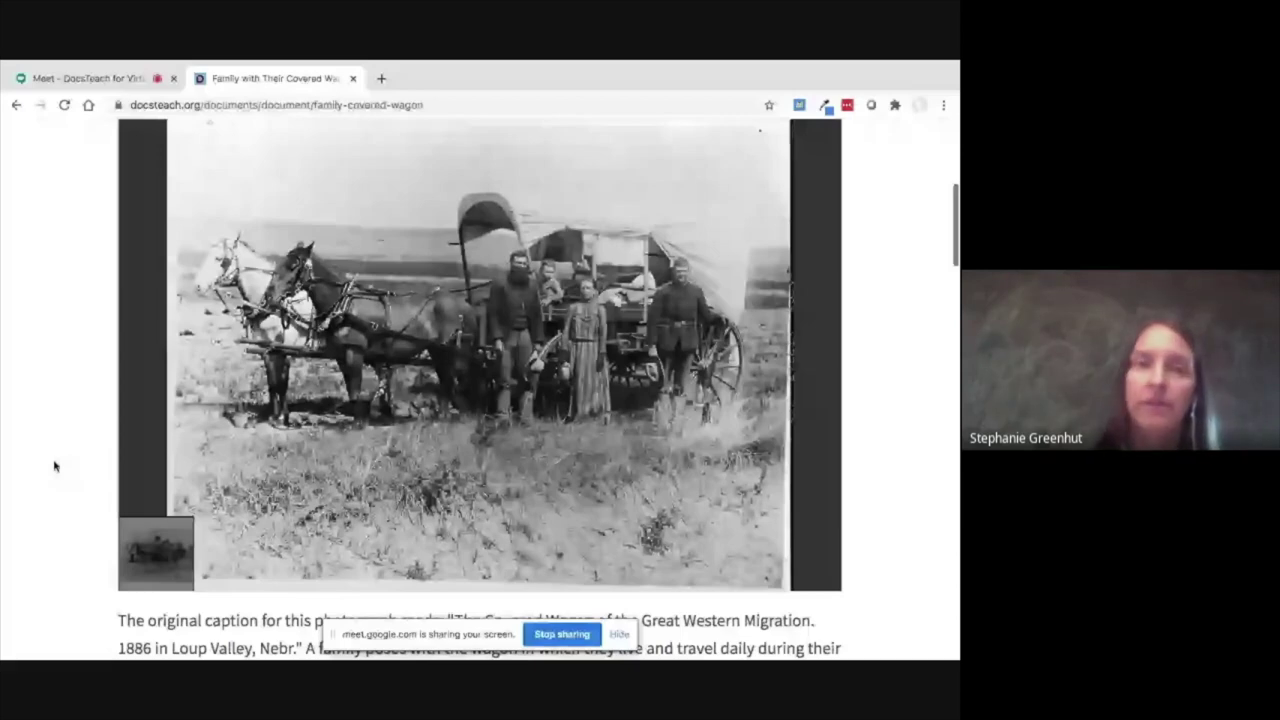
{"action": "scroll", "coordinate": [54, 465], "scroll_direction": "up", "scroll_amount": 5}
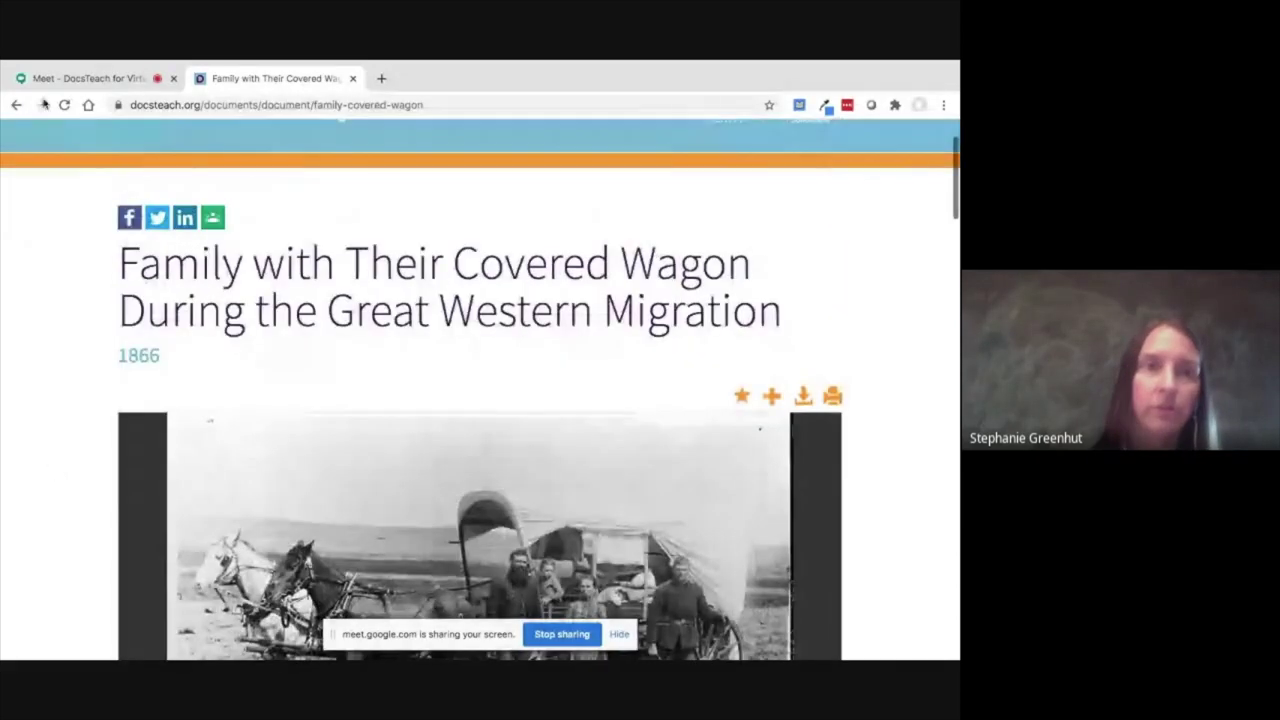
{"action": "left_click", "coordinate": [41, 104]}
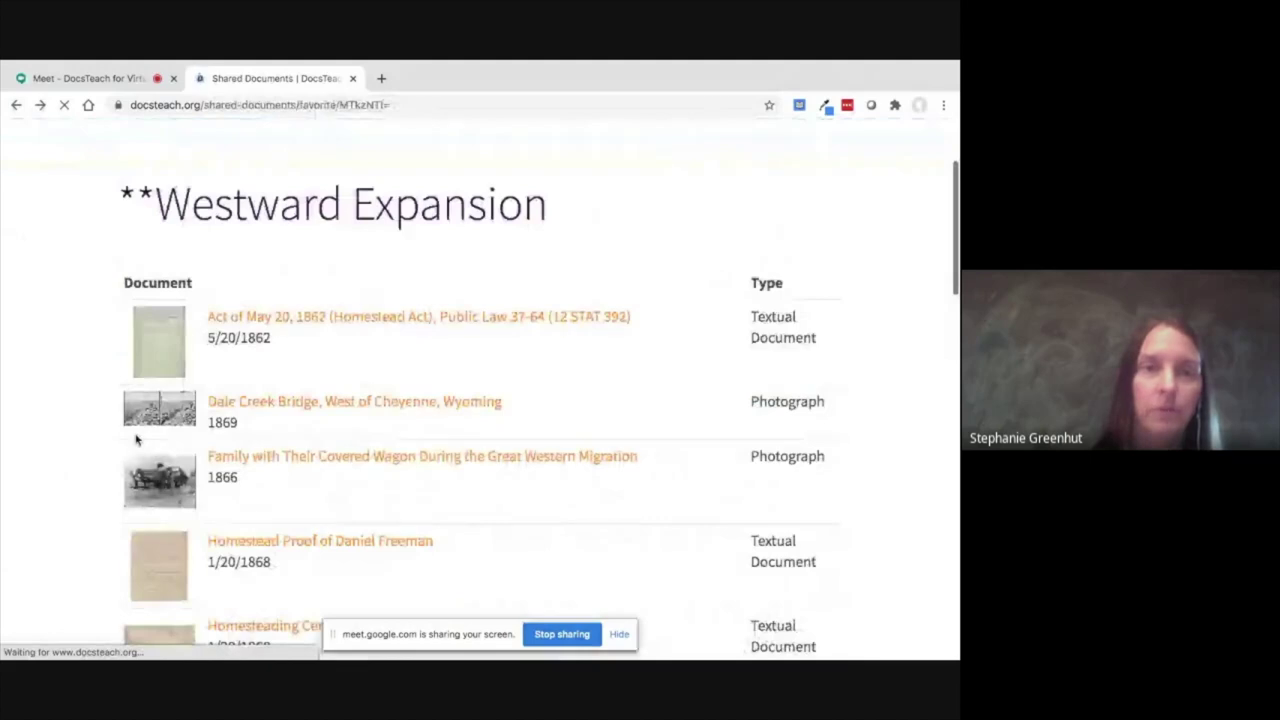
{"action": "scroll", "coordinate": [137, 439], "scroll_direction": "down", "scroll_amount": 3}
{"action": "left_click", "coordinate": [250, 413]}
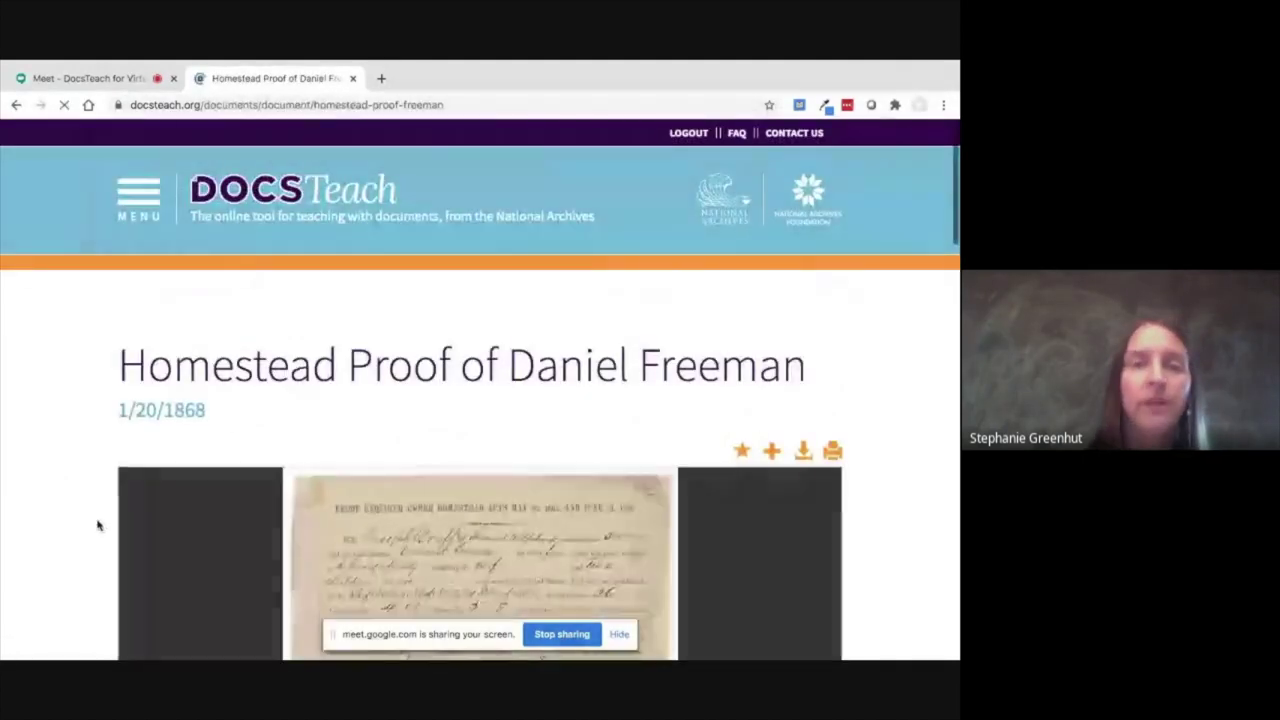
{"action": "scroll", "coordinate": [83, 524], "scroll_direction": "down", "scroll_amount": 3}
{"action": "left_click", "coordinate": [490, 596]}
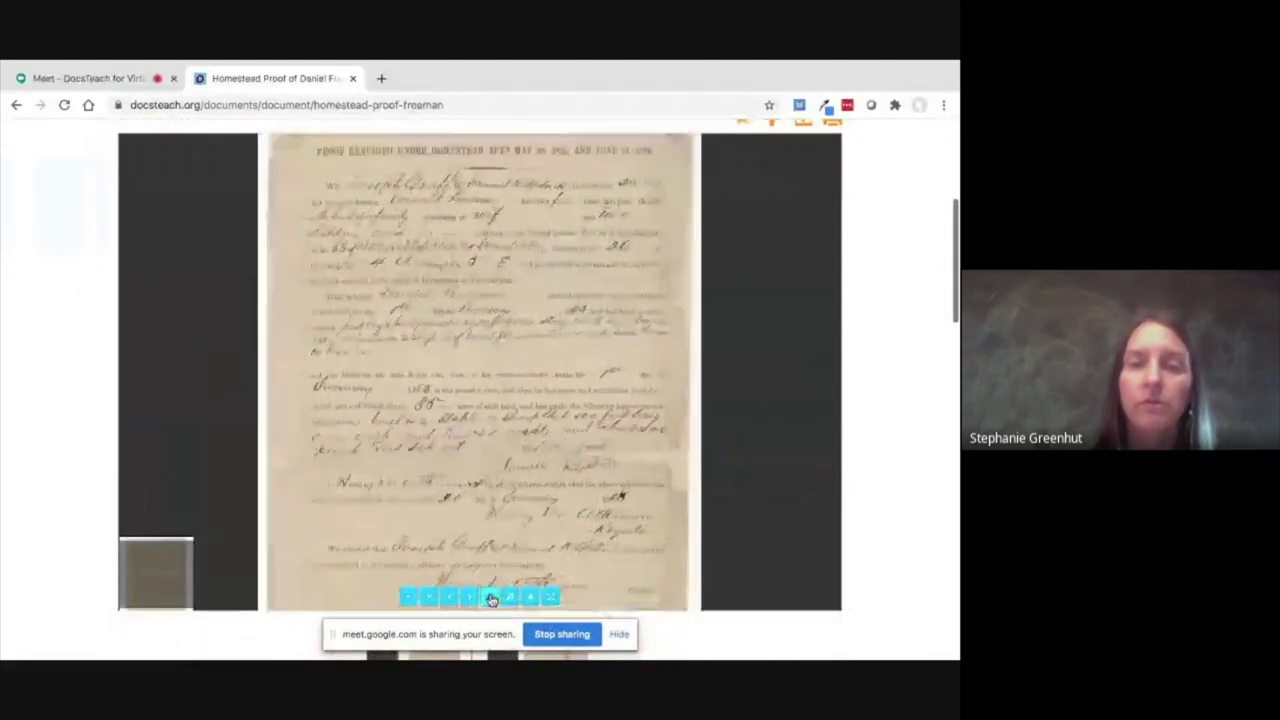
{"action": "left_click_drag", "start_coordinate": [509, 343], "coordinate": [501, 490]}
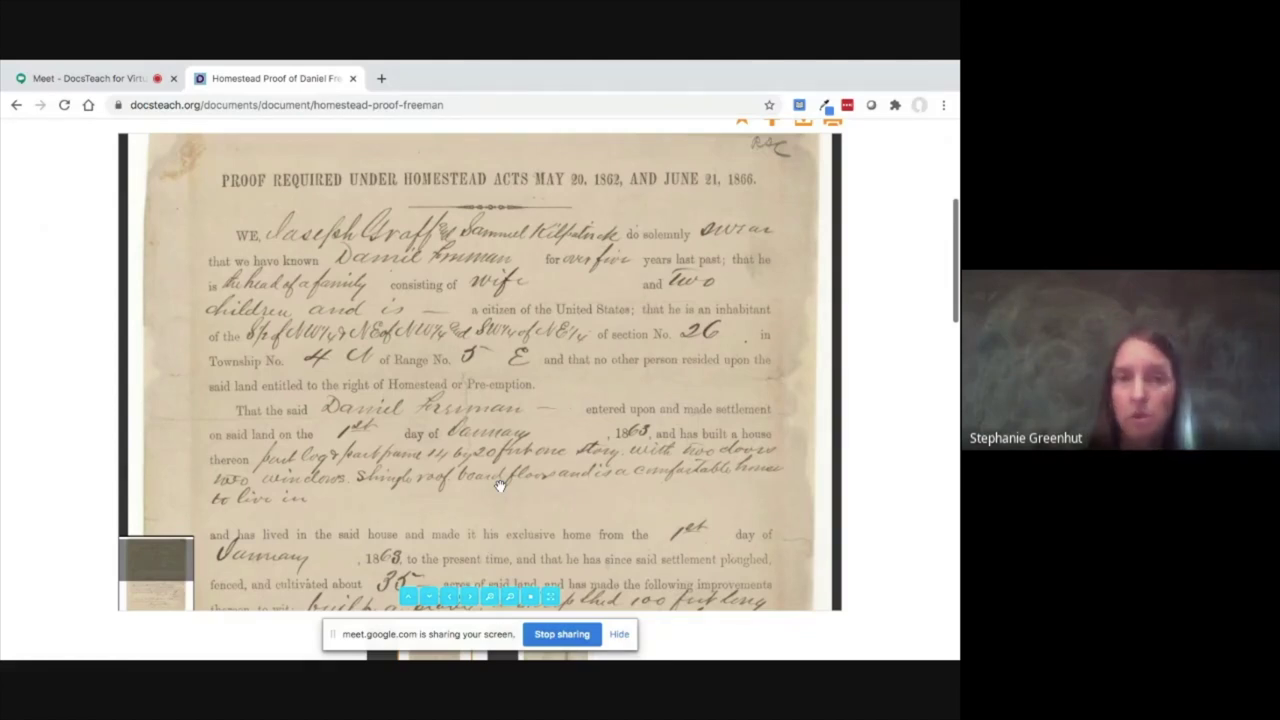
{"action": "left_click", "coordinate": [16, 104]}
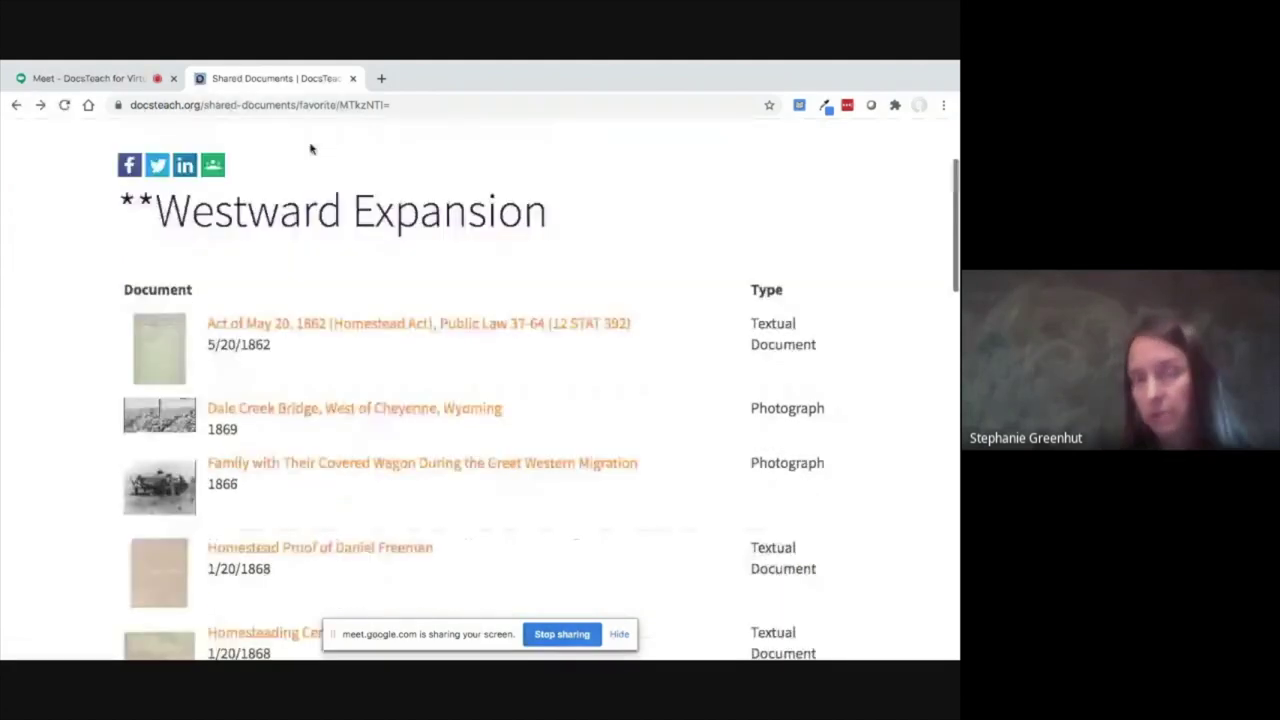
{"action": "left_click", "coordinate": [307, 105]}
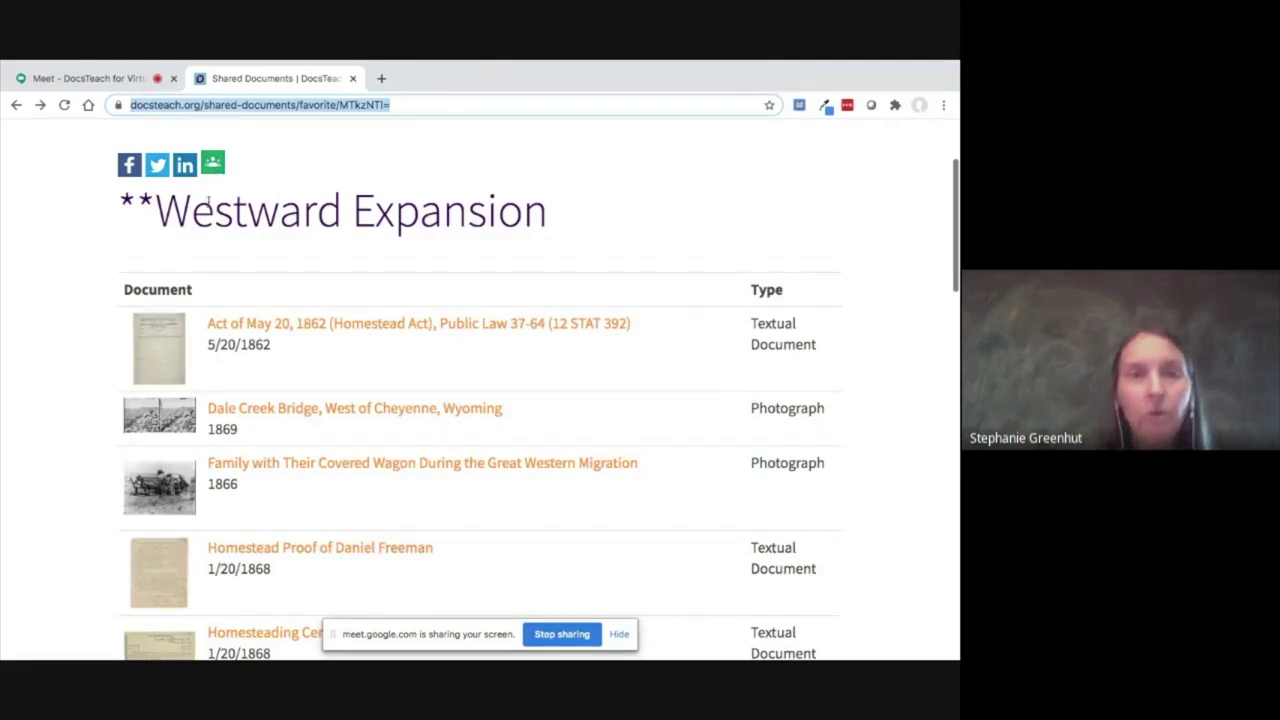
Go to My Account > My Documents to show the saved document folders.
{"action": "scroll", "coordinate": [150, 212], "scroll_direction": "up", "scroll_amount": 3}
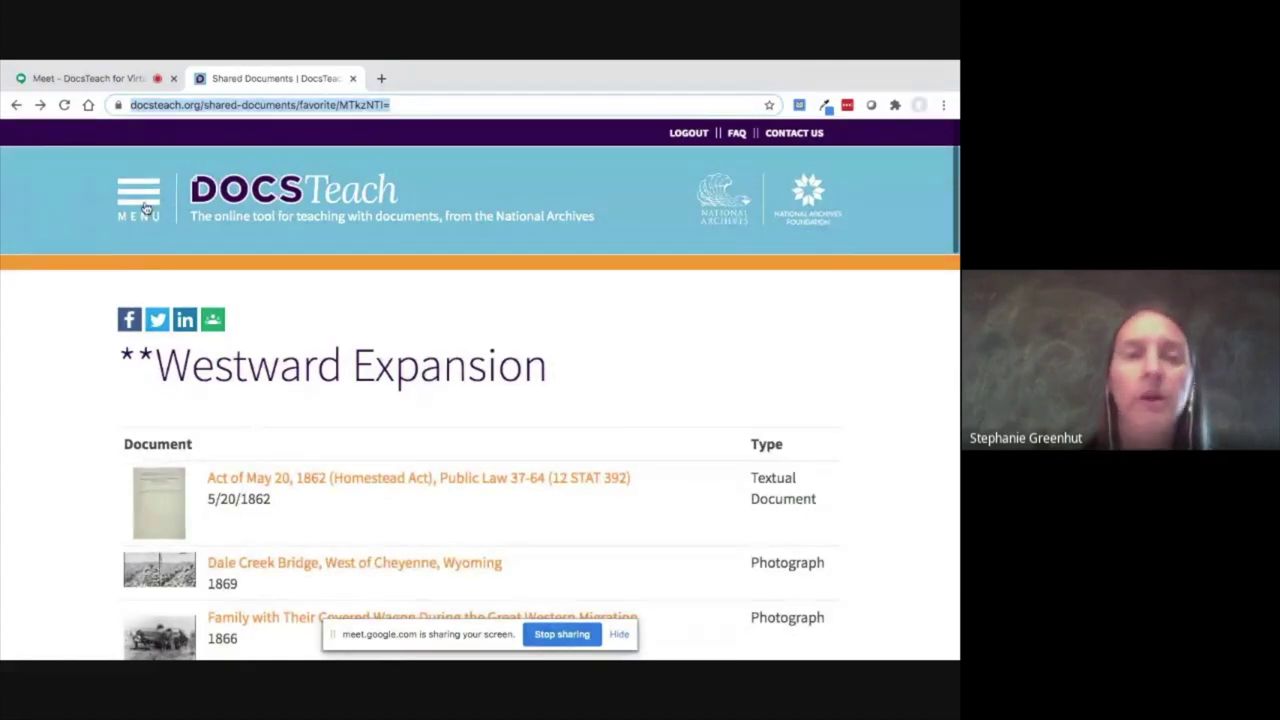
{"action": "left_click", "coordinate": [145, 208]}
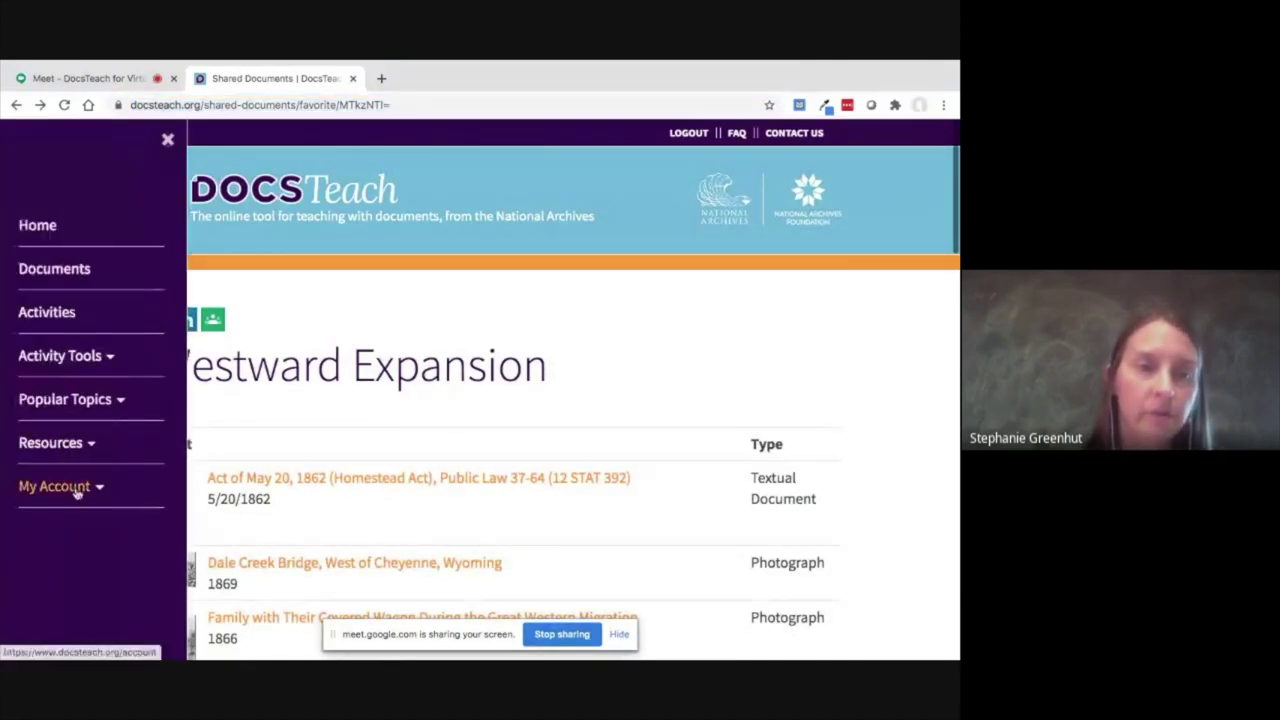
{"action": "left_click", "coordinate": [77, 490]}
{"action": "left_click", "coordinate": [88, 552]}
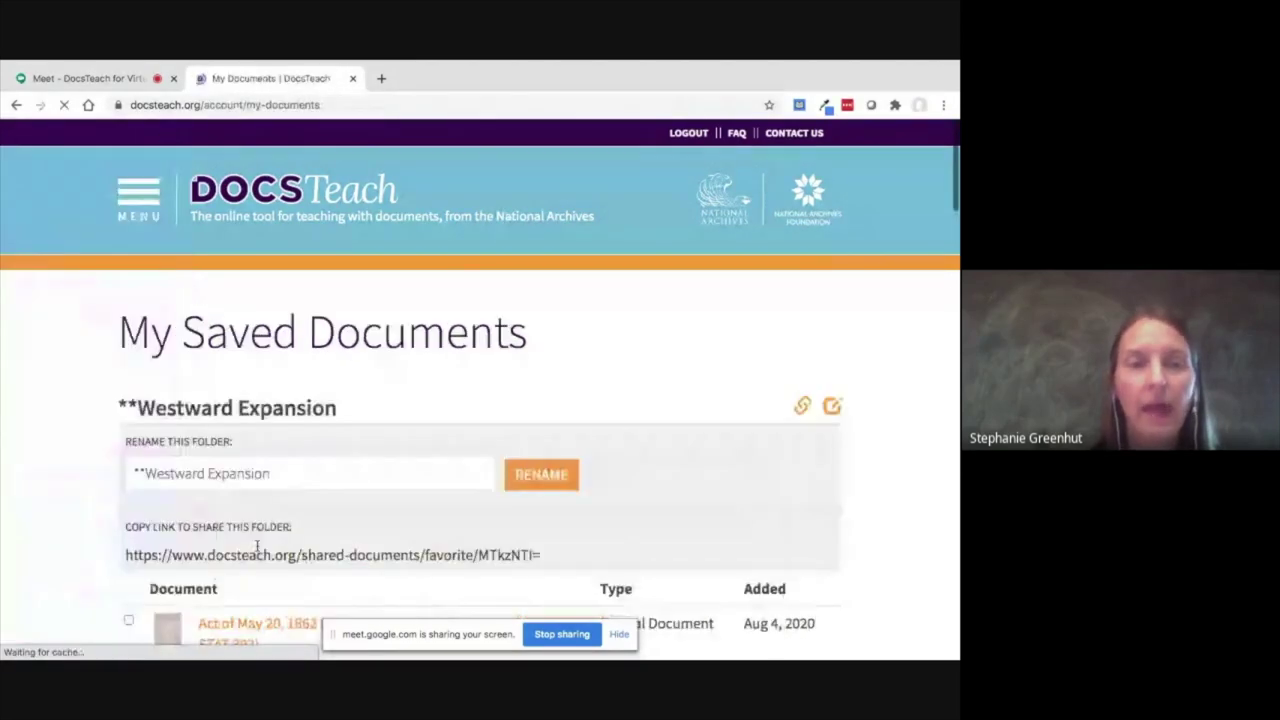
Copy the '*Transportation in Time' share link and paste it as the page address.
{"action": "scroll", "coordinate": [334, 541], "scroll_direction": "down", "scroll_amount": 15}
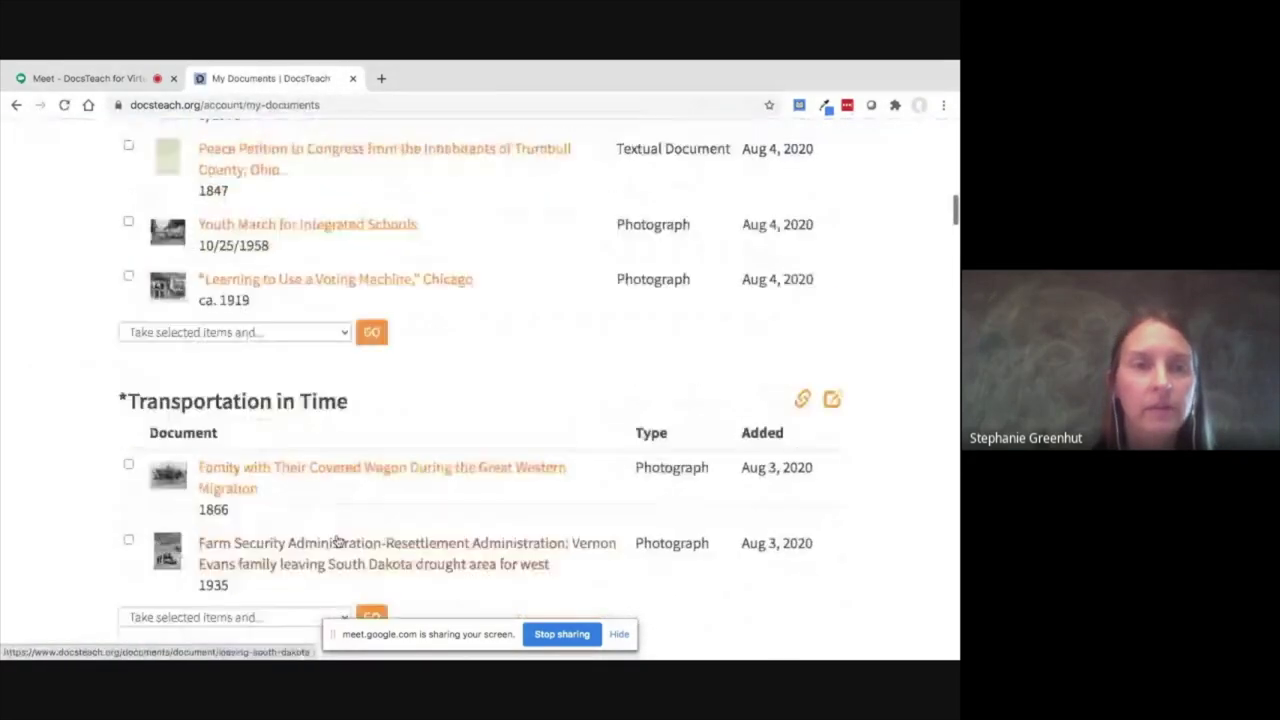
{"action": "scroll", "coordinate": [337, 541], "scroll_direction": "down", "scroll_amount": 2}
{"action": "left_click", "coordinate": [803, 239]}
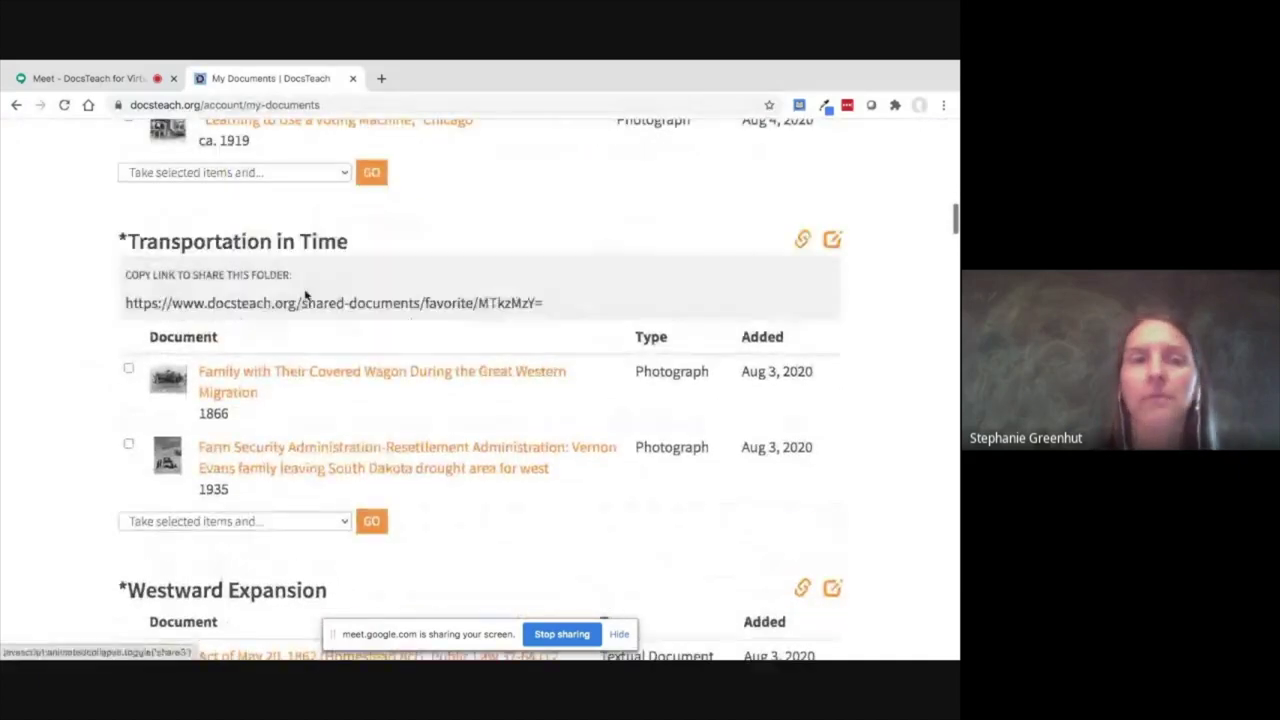
{"action": "left_click_drag", "start_coordinate": [128, 303], "coordinate": [555, 302]}
{"action": "key", "text": "ctrl+c"}
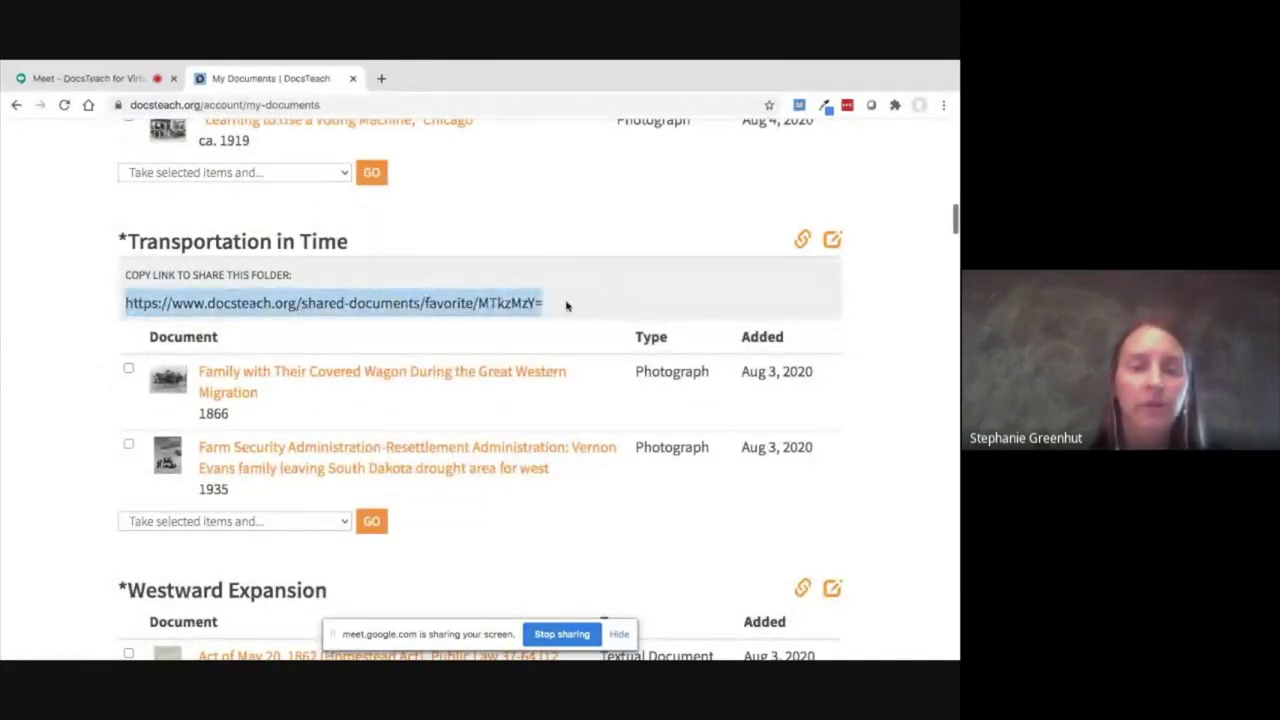
{"action": "left_click", "coordinate": [333, 105]}
{"action": "key", "text": "ctrl+v"}
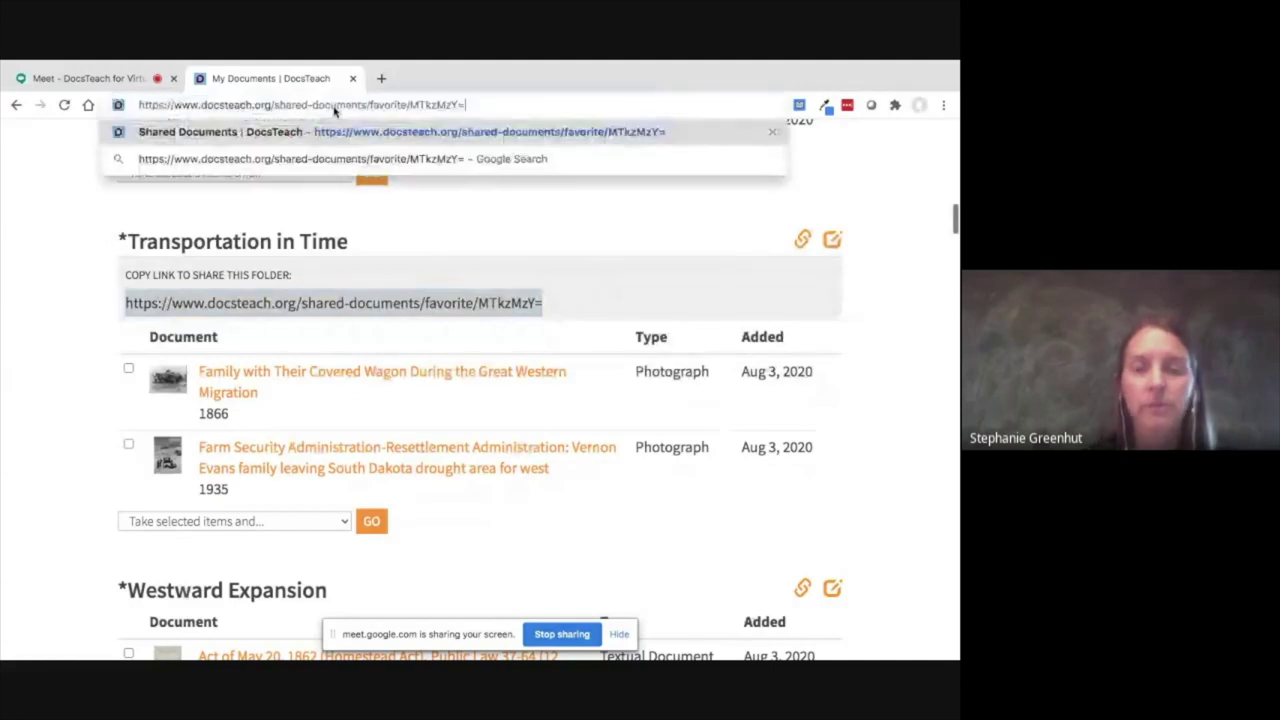
Load the '*Transportation in Time' shared page and open 'Family with Their Covered Wagon During the Great Western Migration'.
{"action": "key", "text": "Return"}
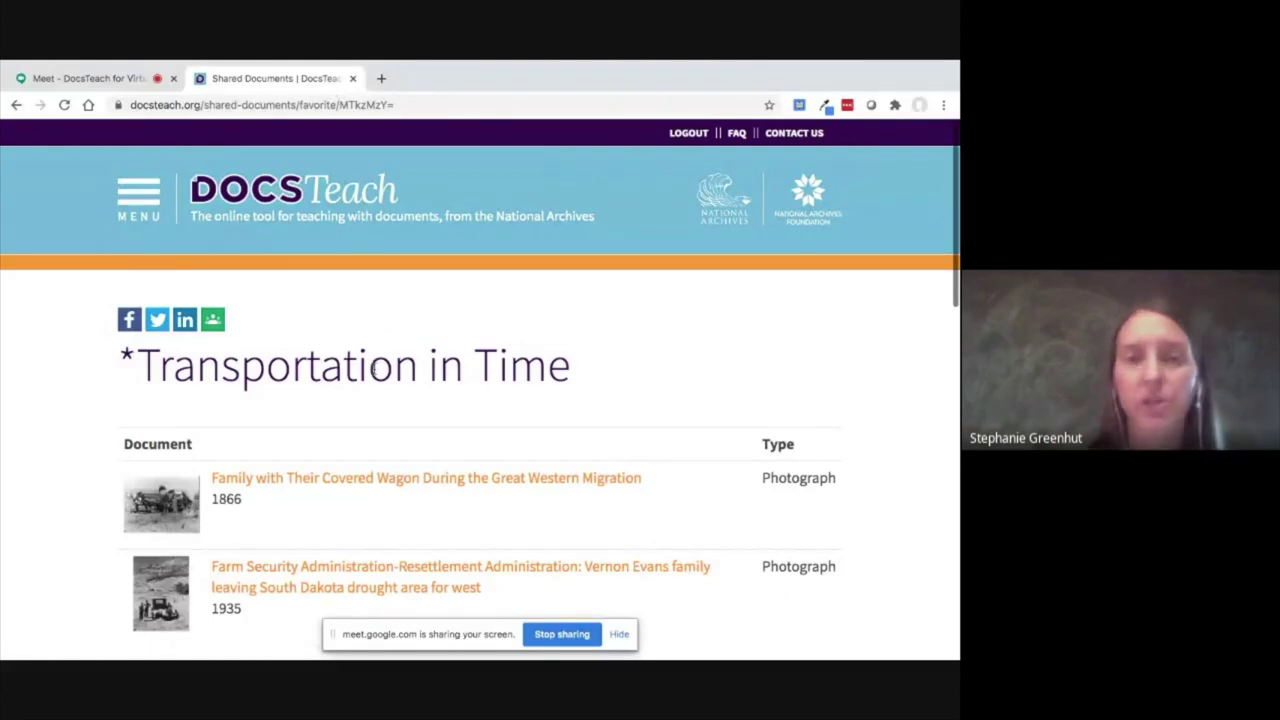
{"action": "scroll", "coordinate": [372, 401], "scroll_direction": "down", "scroll_amount": 2}
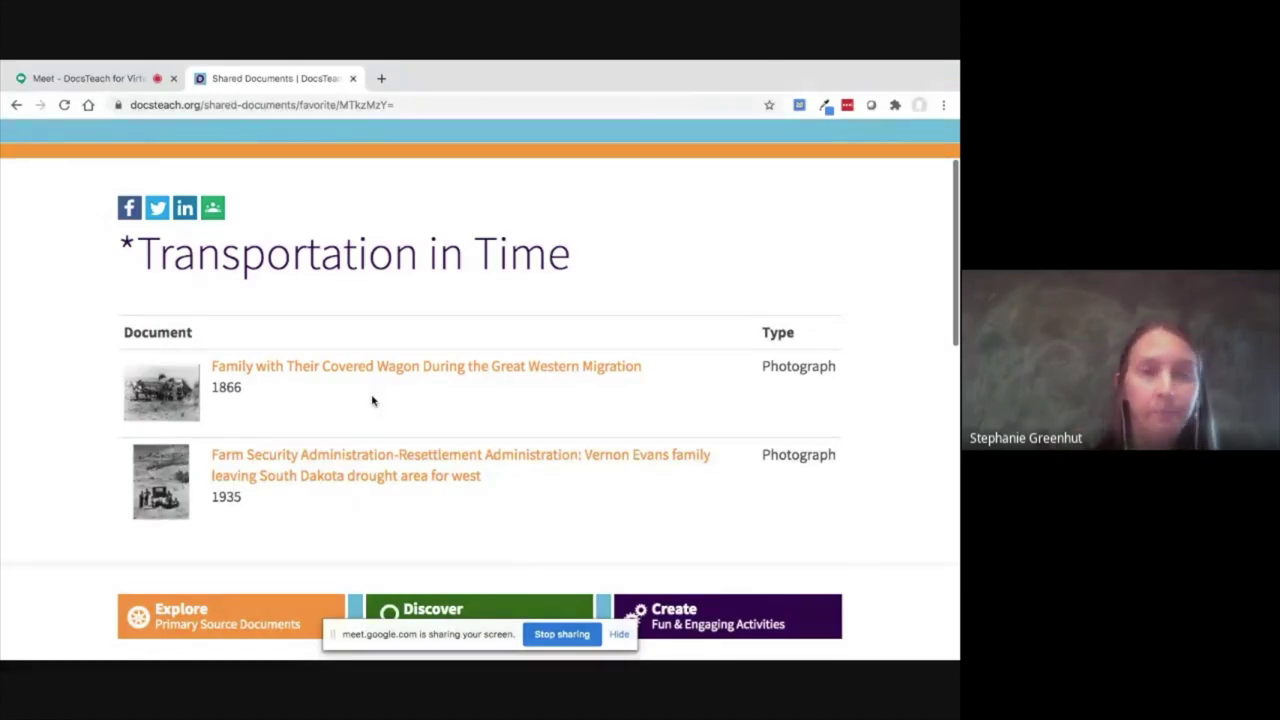
{"action": "scroll", "coordinate": [376, 397], "scroll_direction": "down", "scroll_amount": 1}
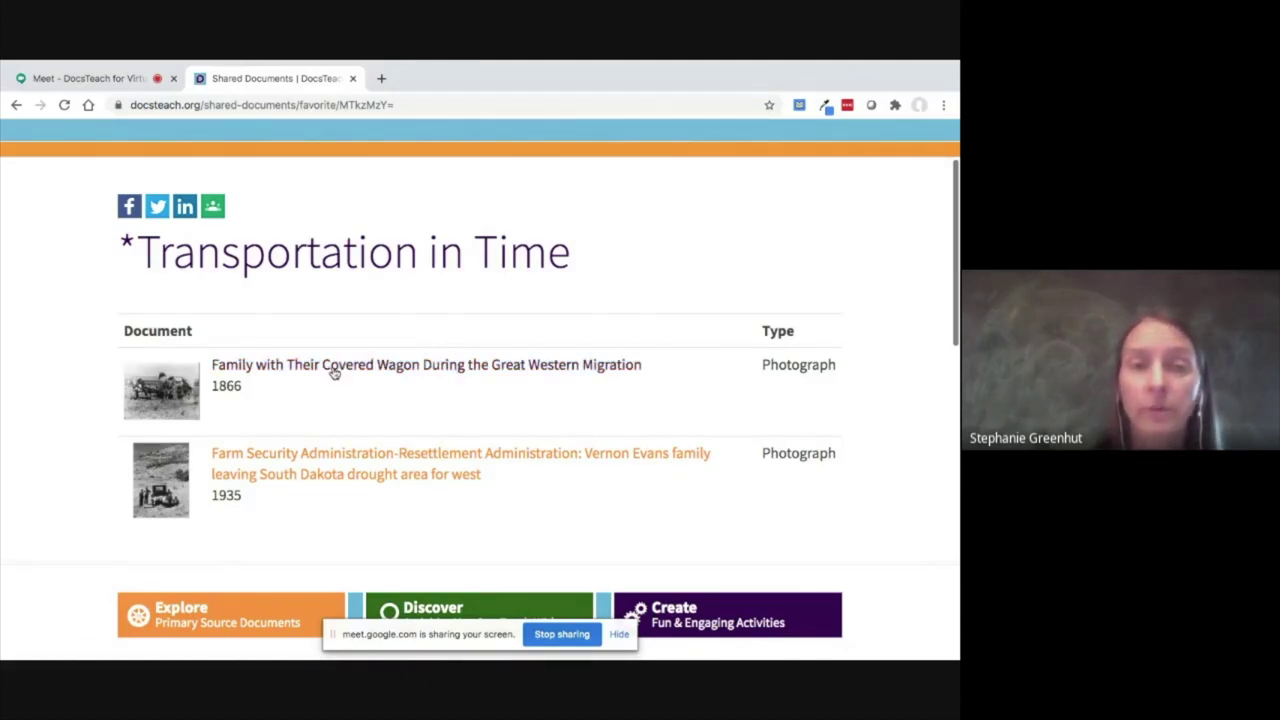
{"action": "left_click", "coordinate": [334, 371]}
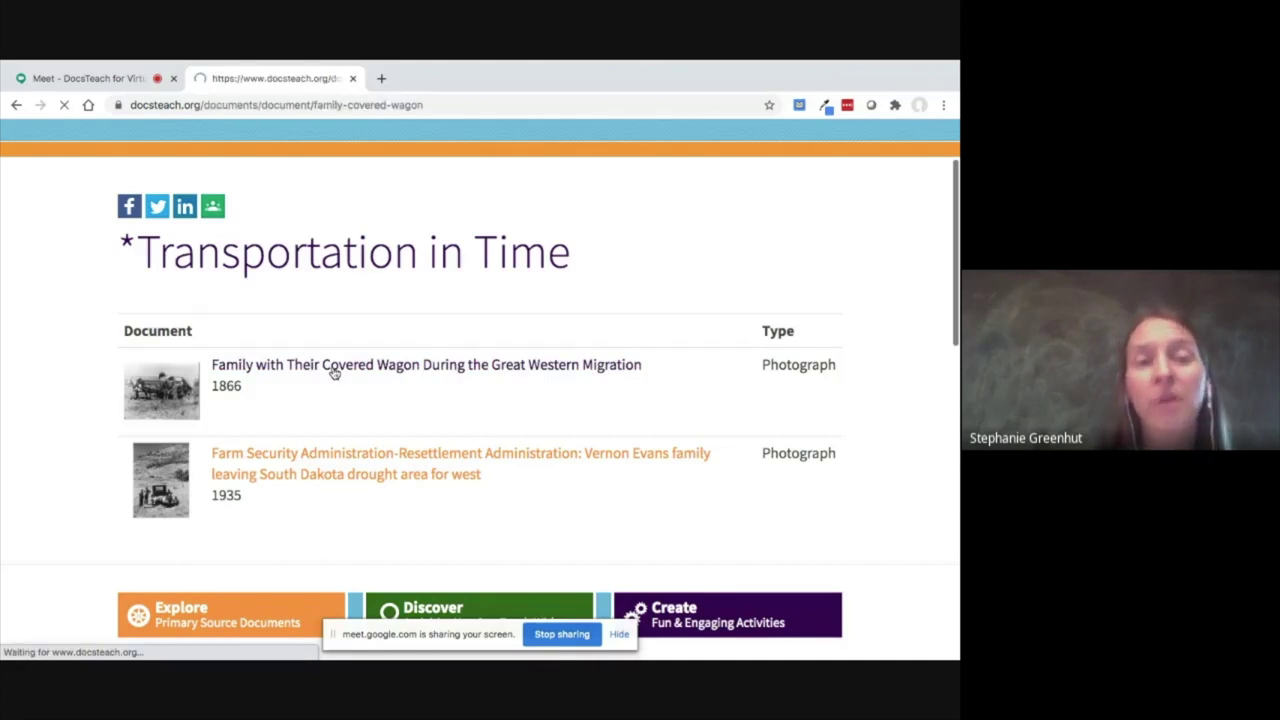